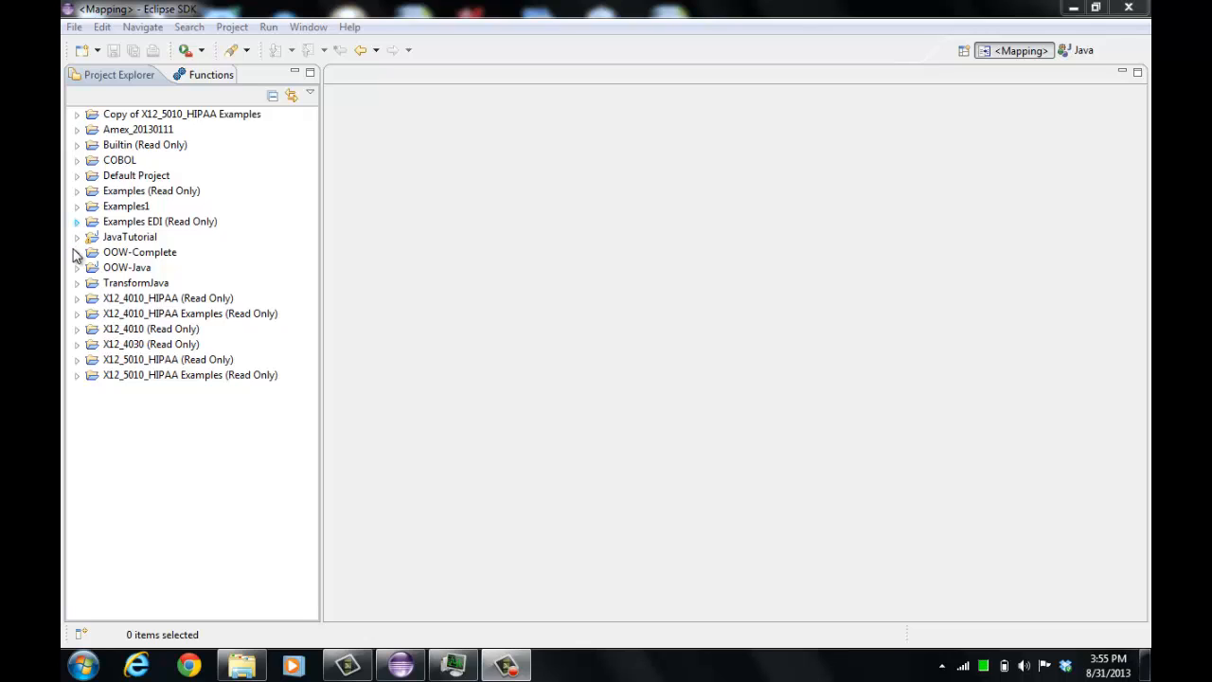
Open the 4030_850to810 map from the Examples EDI project and enlarge its input and output mapping area
left_click(77, 221)
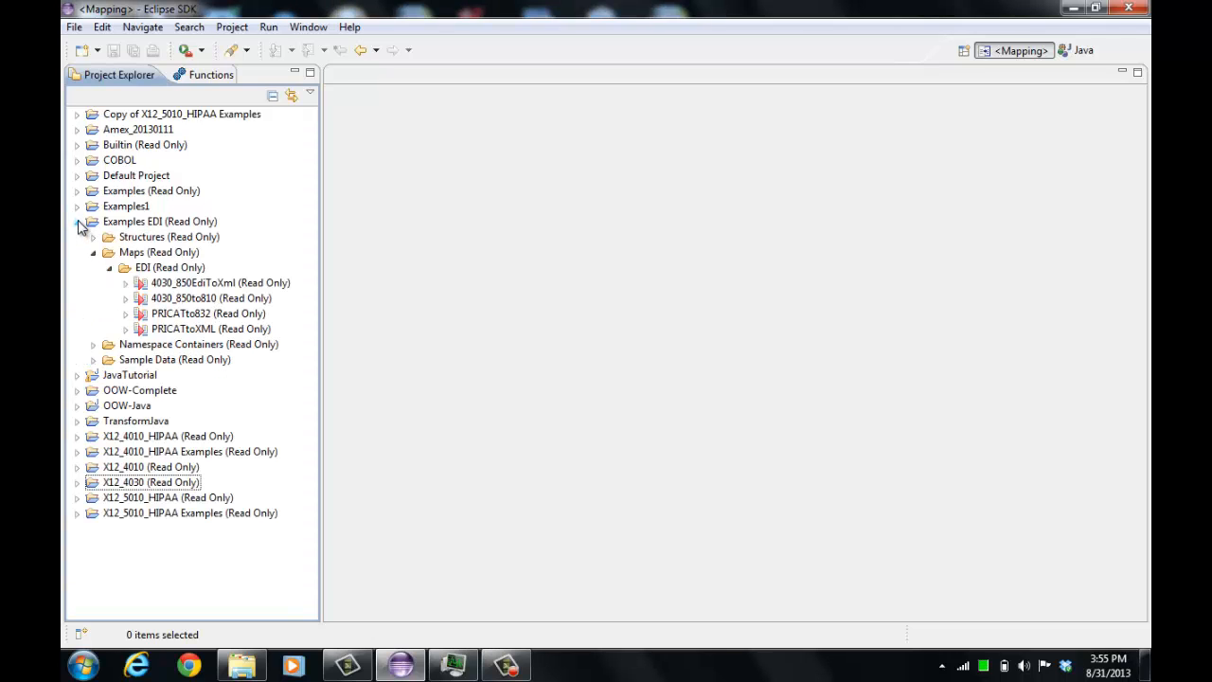
double_click(234, 299)
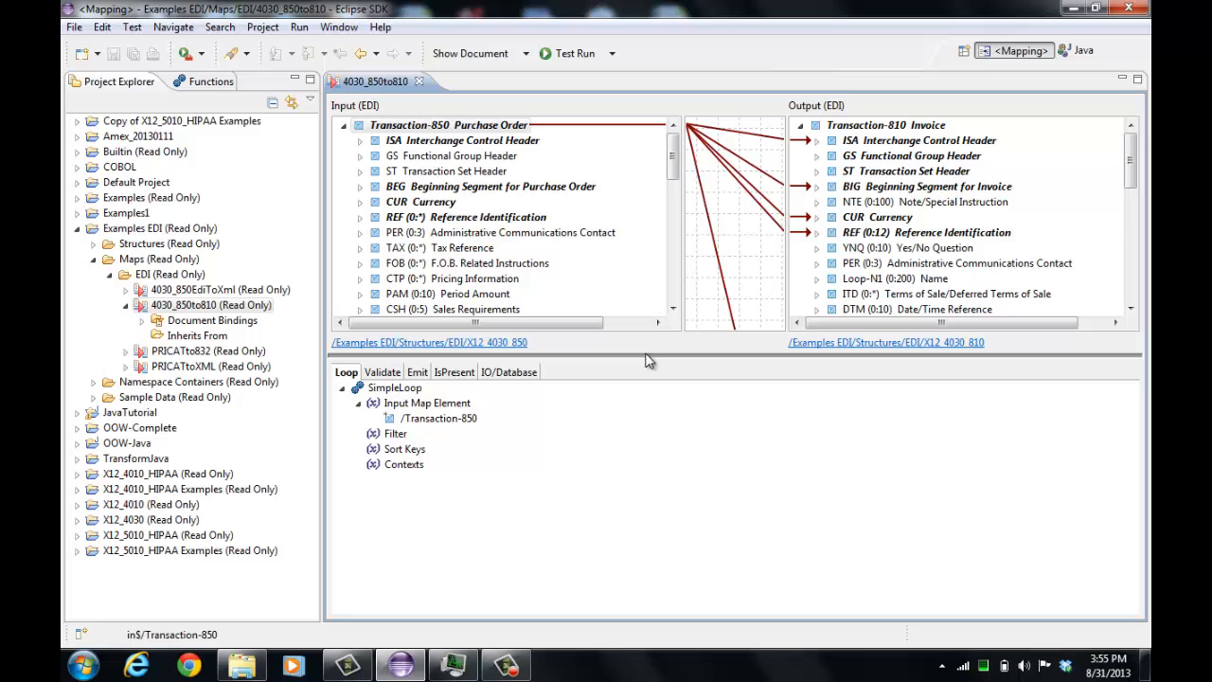
left_click_drag(652, 354, 638, 414)
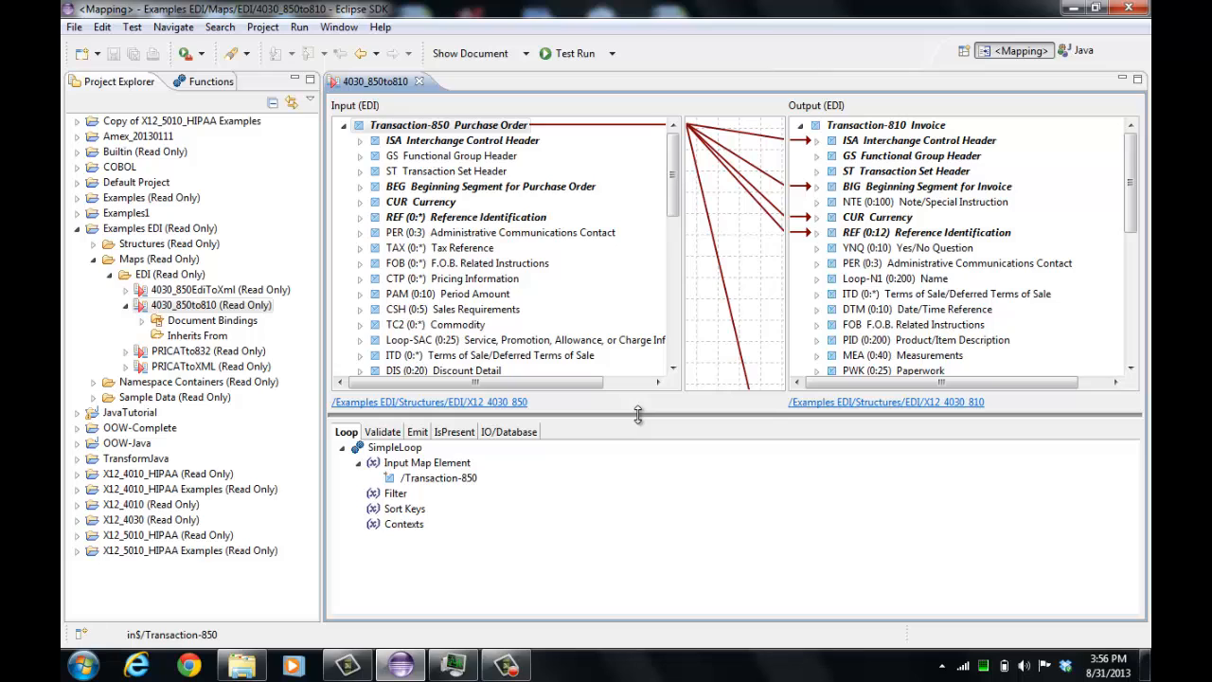
left_click(459, 126)
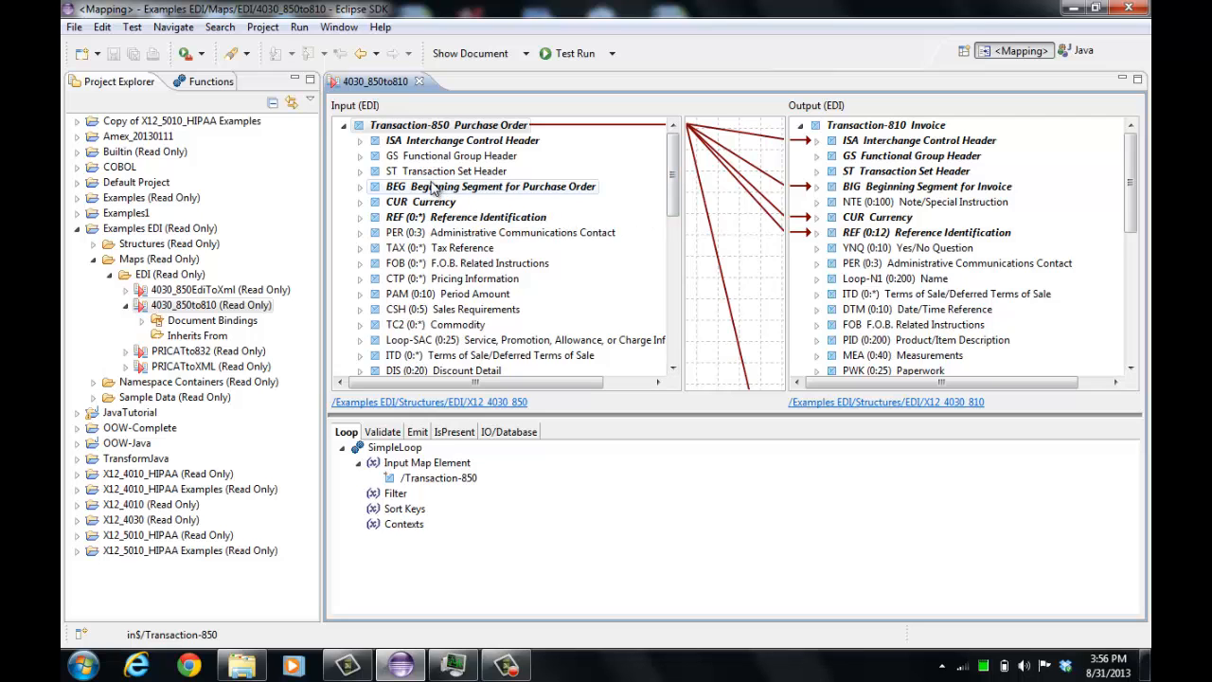
Open the map's X12_4030_850 input structure and examine the ISA Interchange Control Header segment with its elements and ISA01 codes
left_click(460, 402)
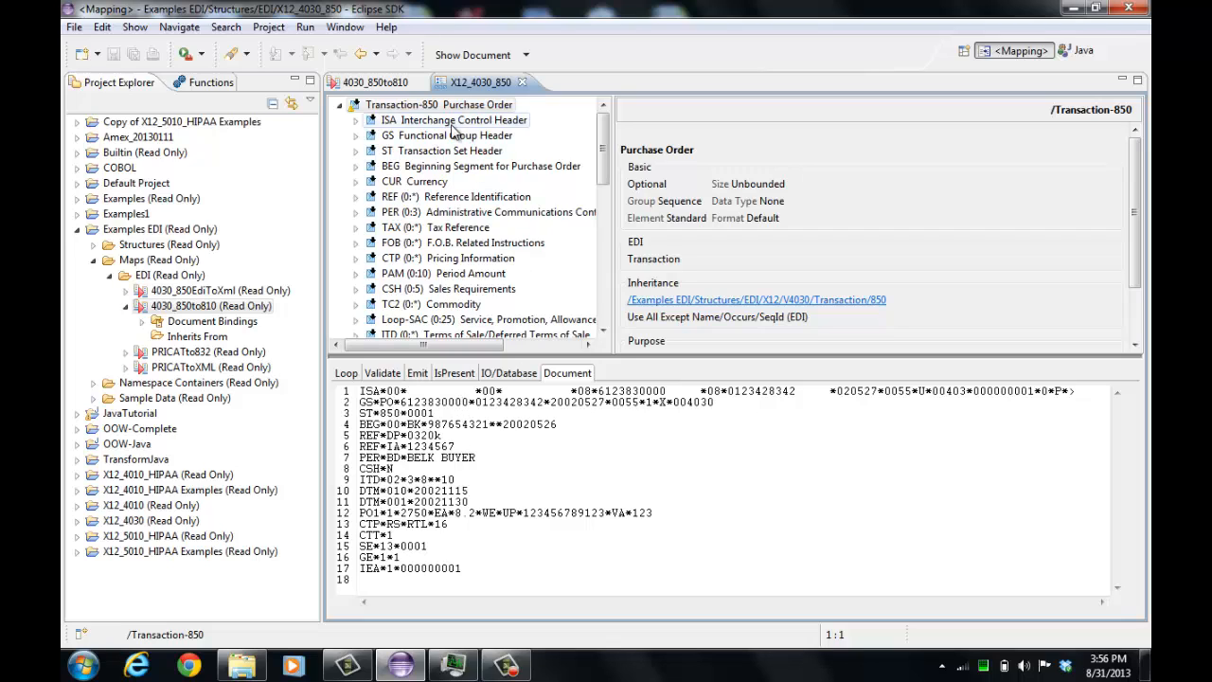
left_click(467, 121)
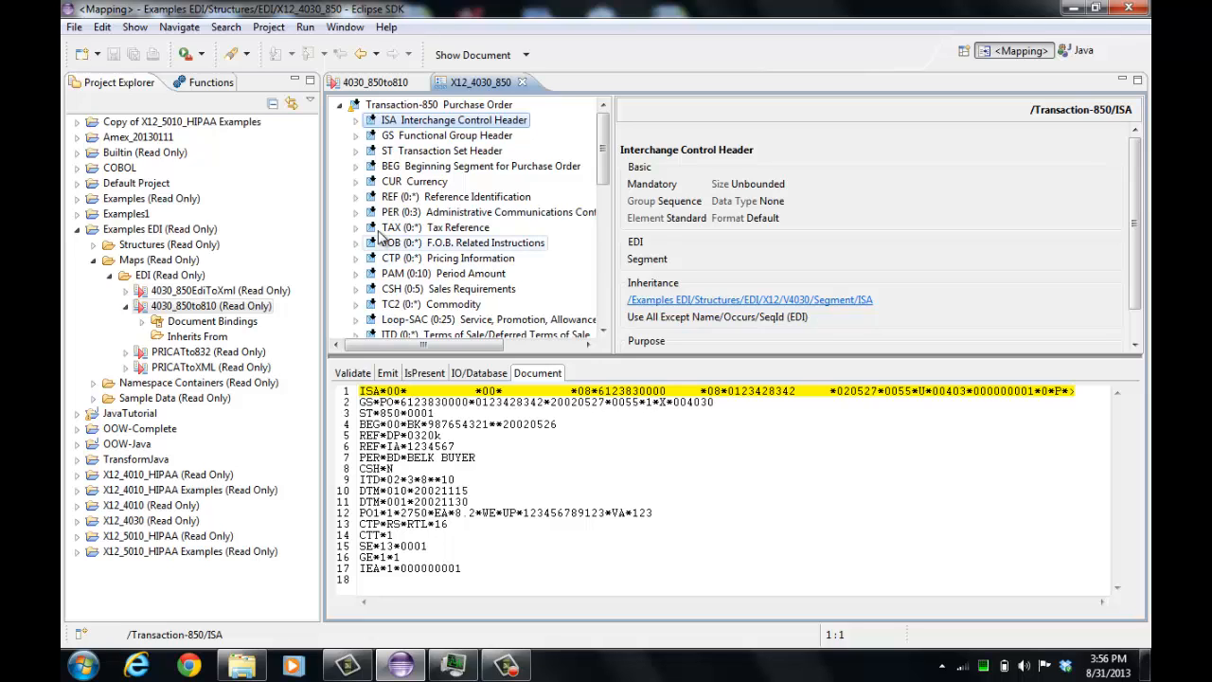
left_click(354, 121)
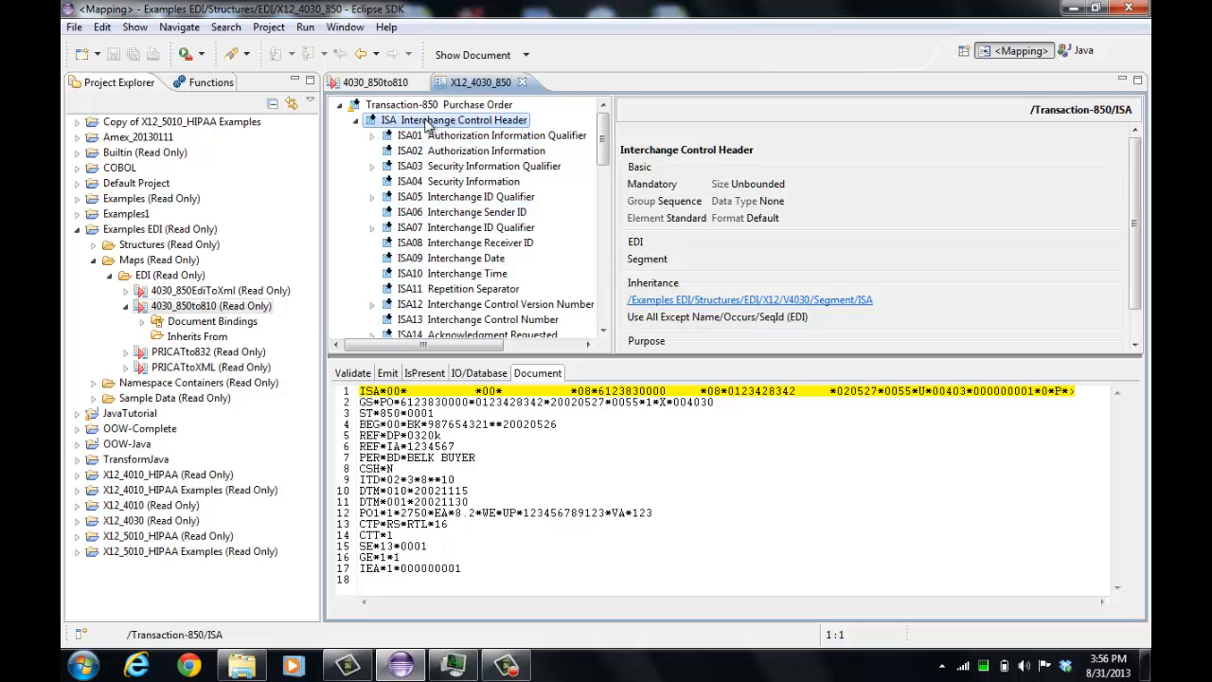
left_click(356, 120)
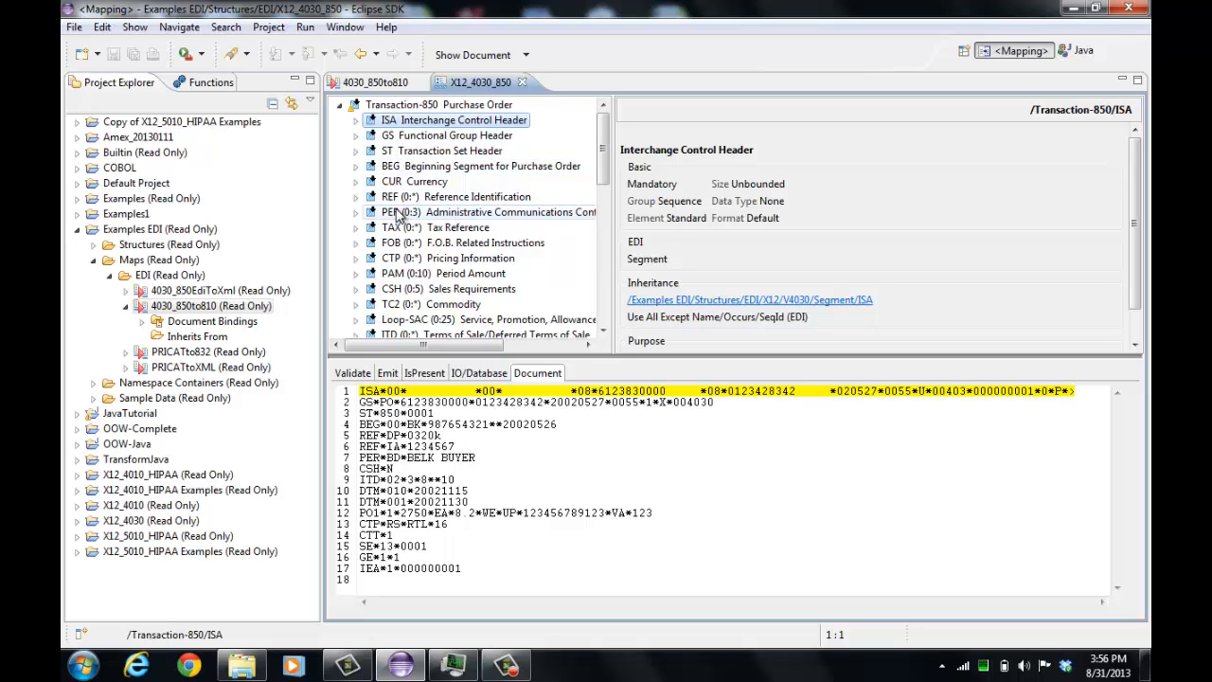
left_click(356, 120)
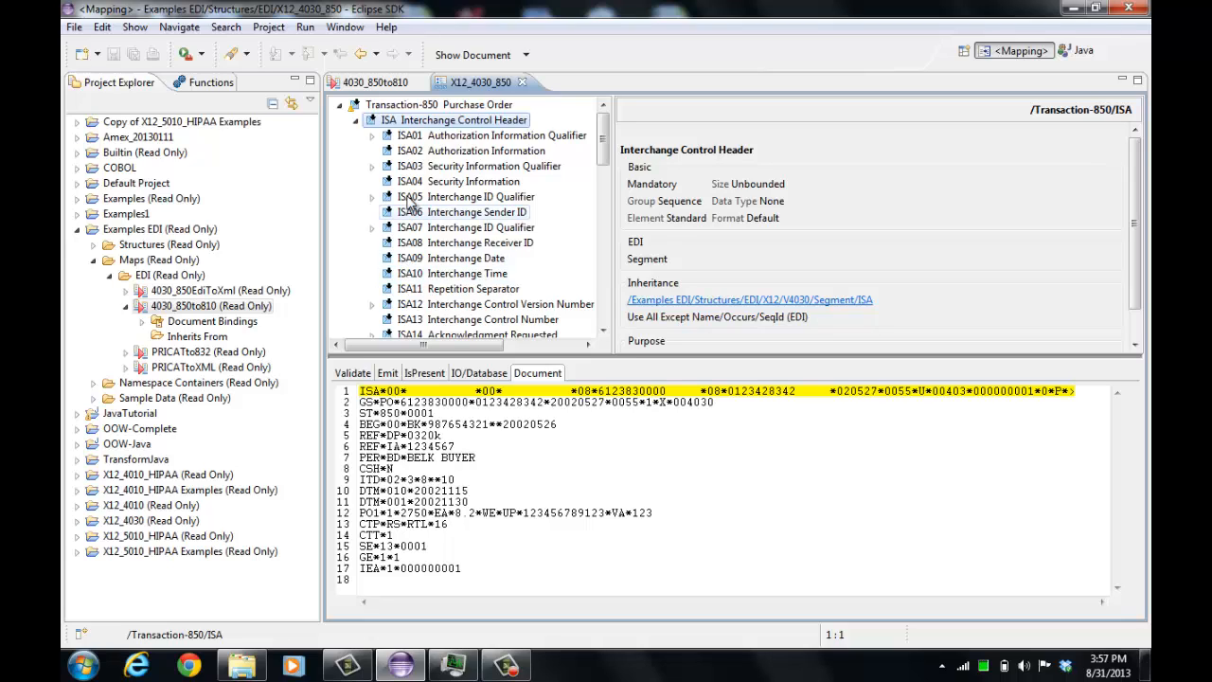
left_click(373, 138)
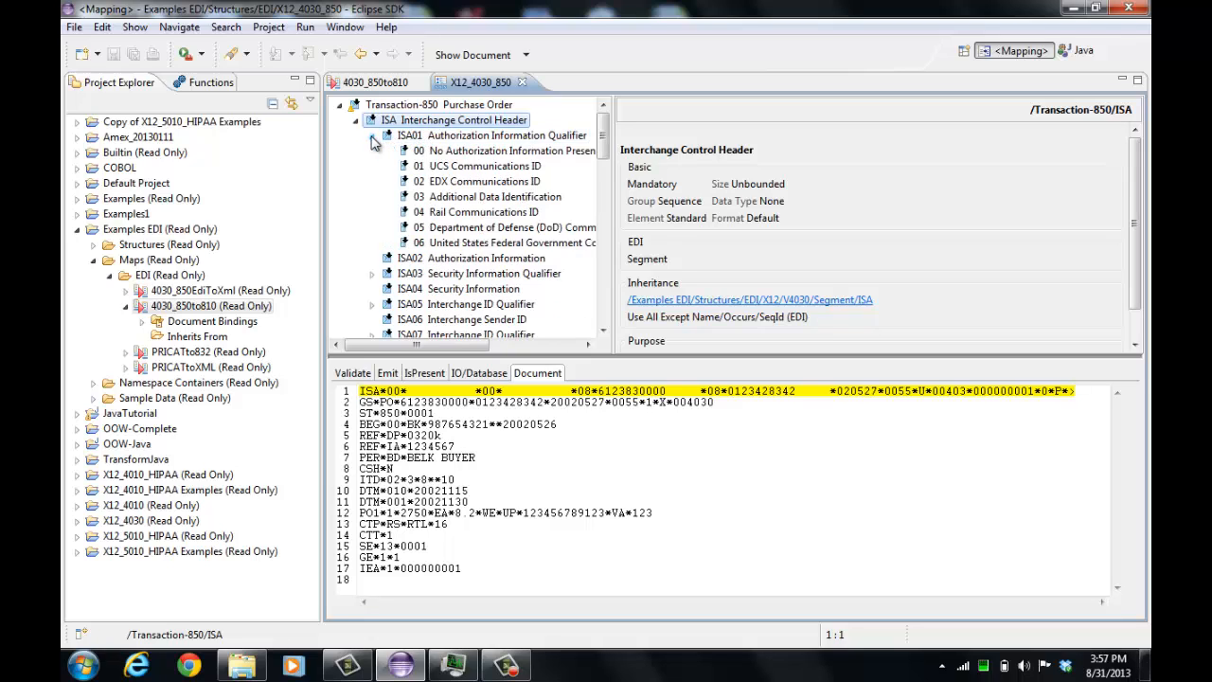
left_click(357, 121)
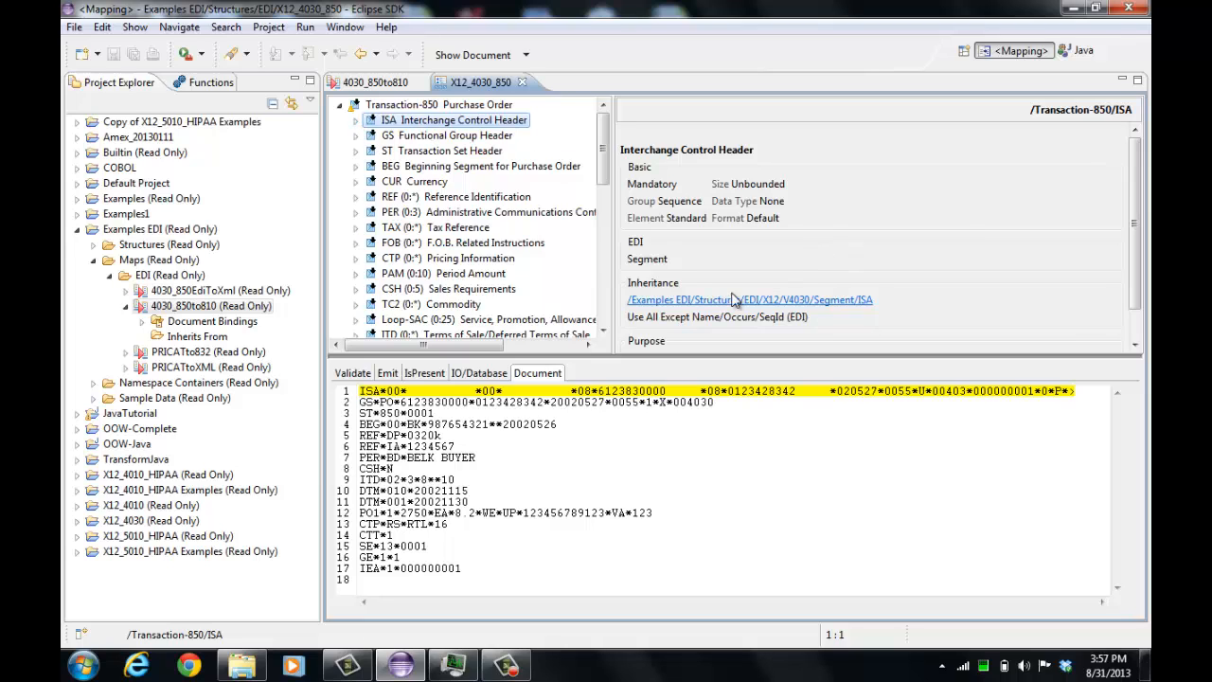
Read the purpose descriptions of the Transaction-850 Purchase Order and the ISA Interchange Control Header
left_click(475, 106)
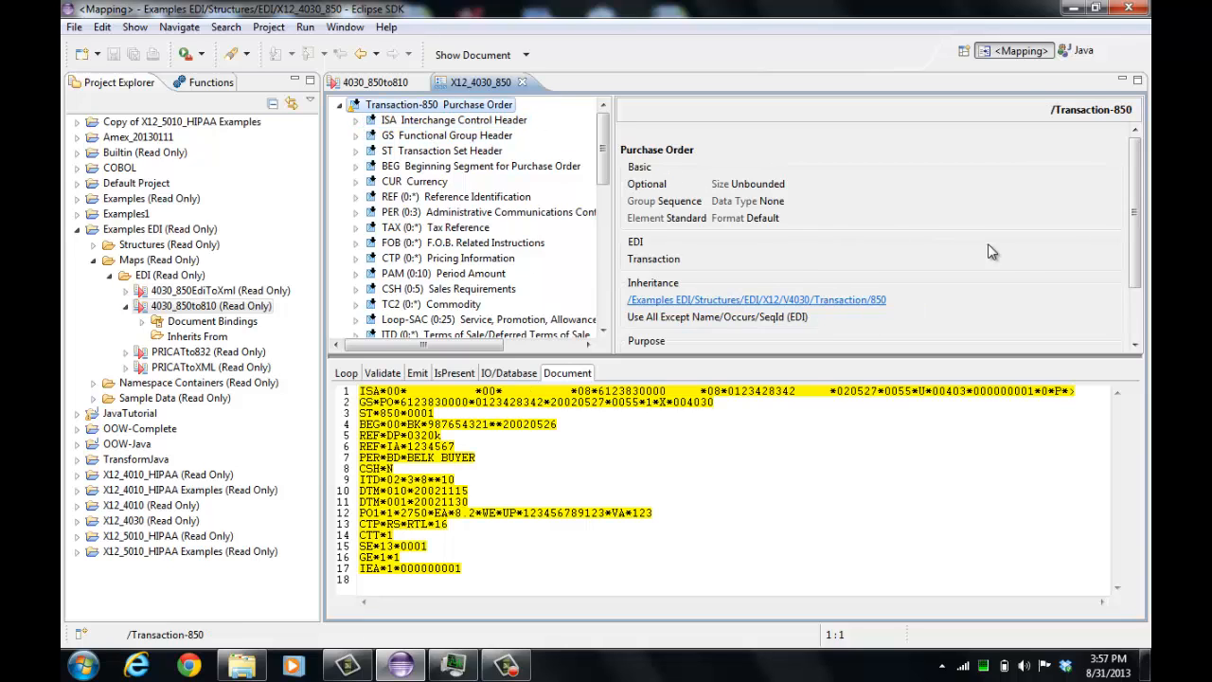
left_click_drag(1135, 224, 1136, 246)
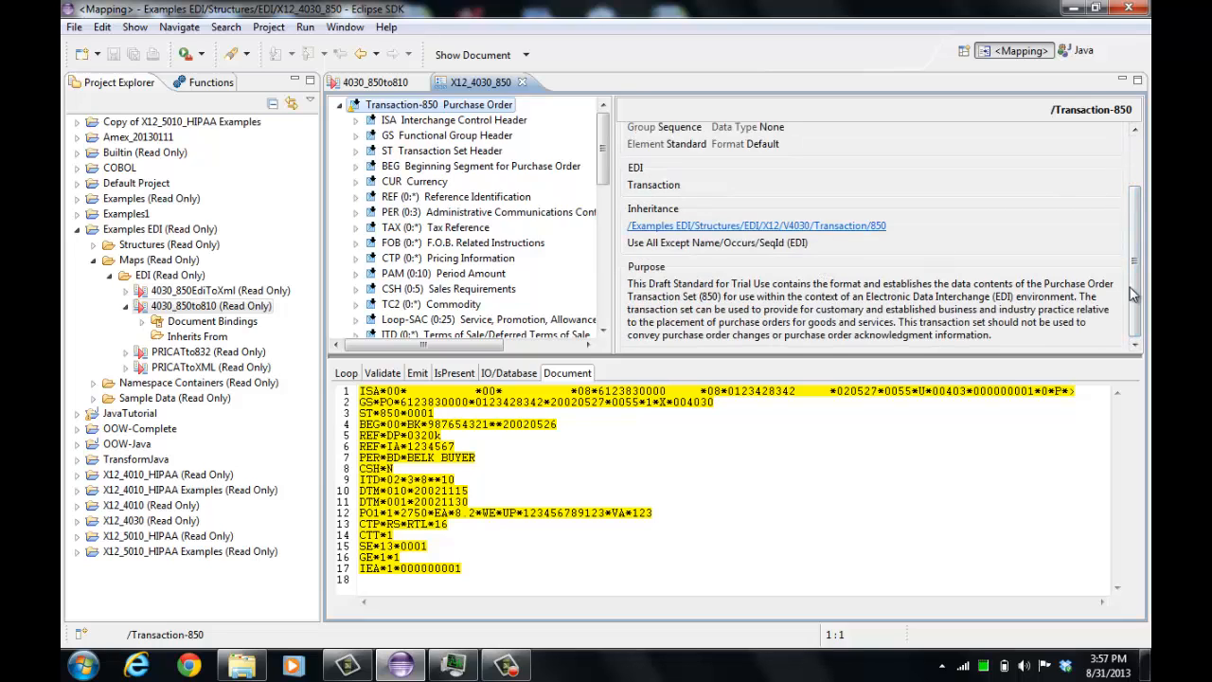
left_click_drag(1135, 293, 1136, 237)
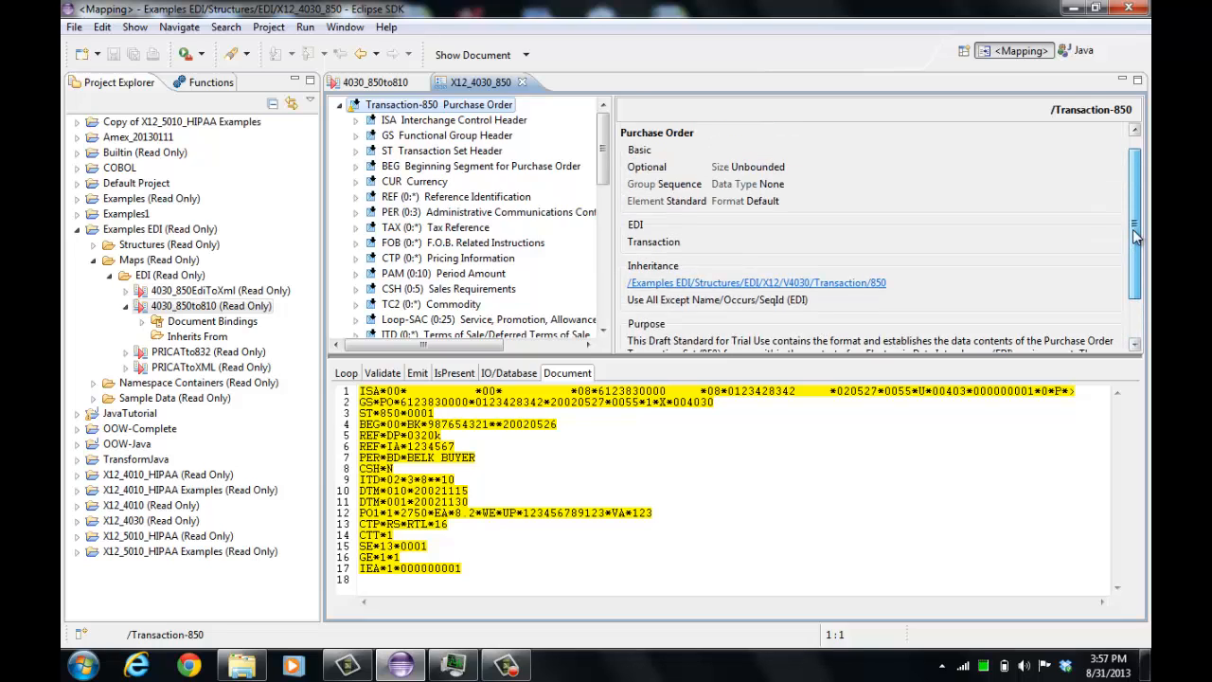
left_click(436, 124)
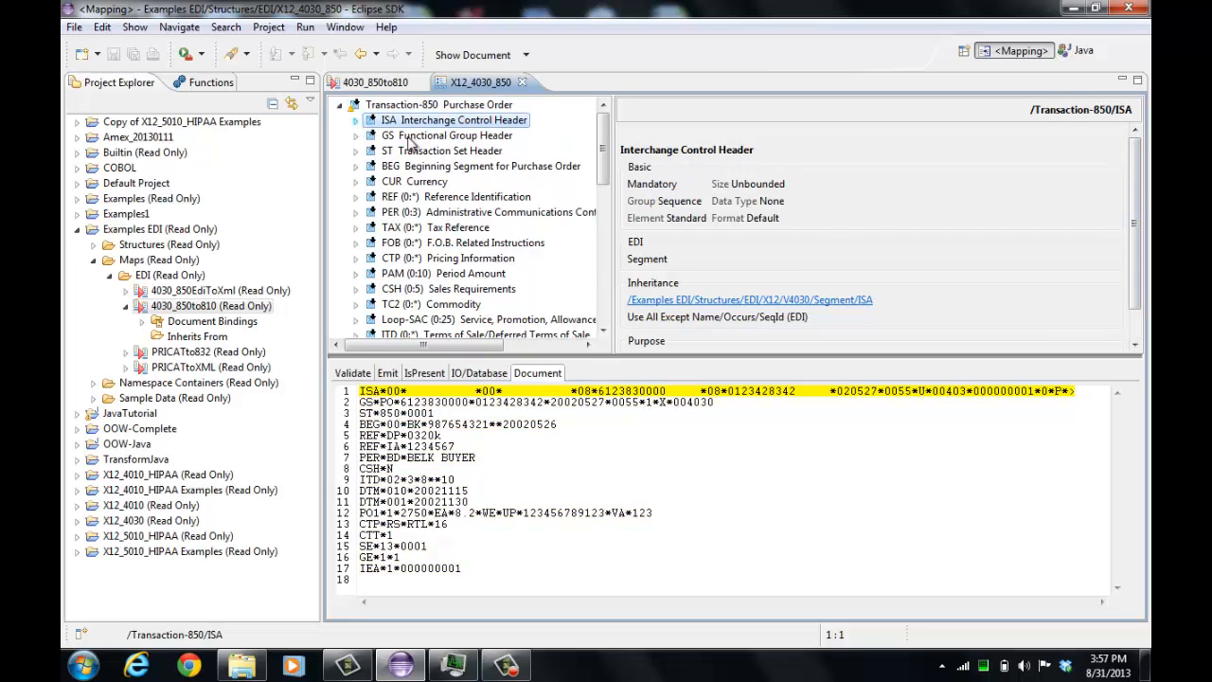
scroll(1041, 274, "down", 2)
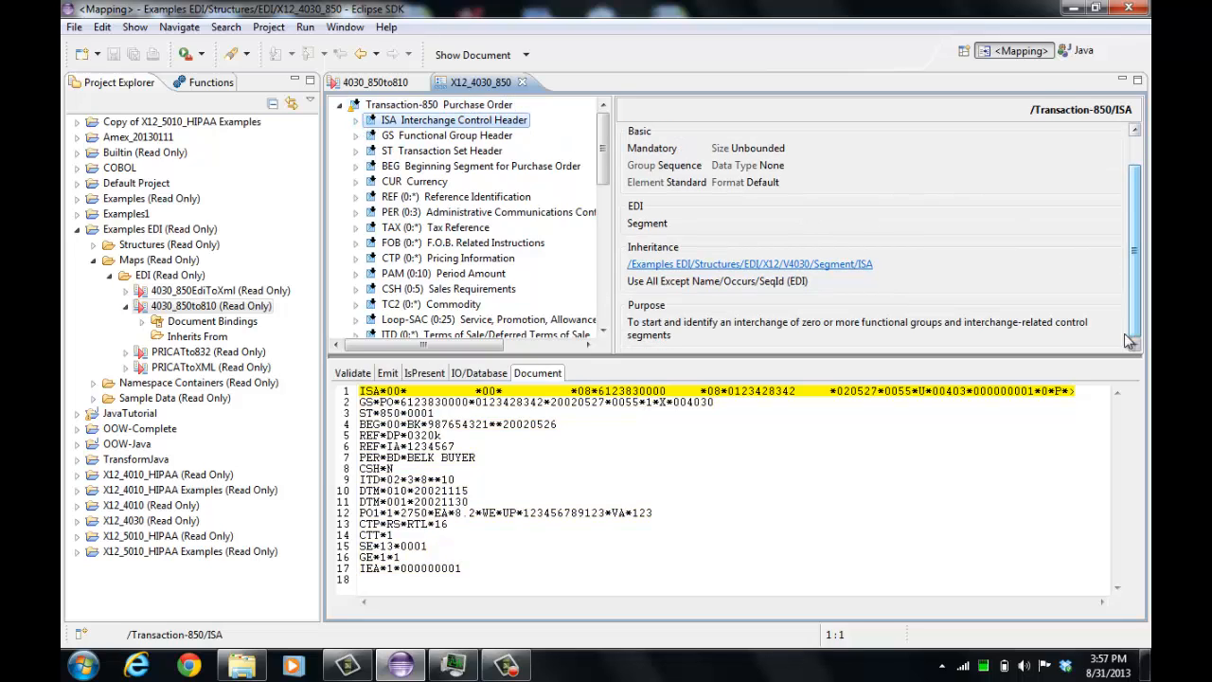
Examine the ISA01 Authorization Information Qualifier in the sample document along with its code values 00 and 01
left_click(357, 121)
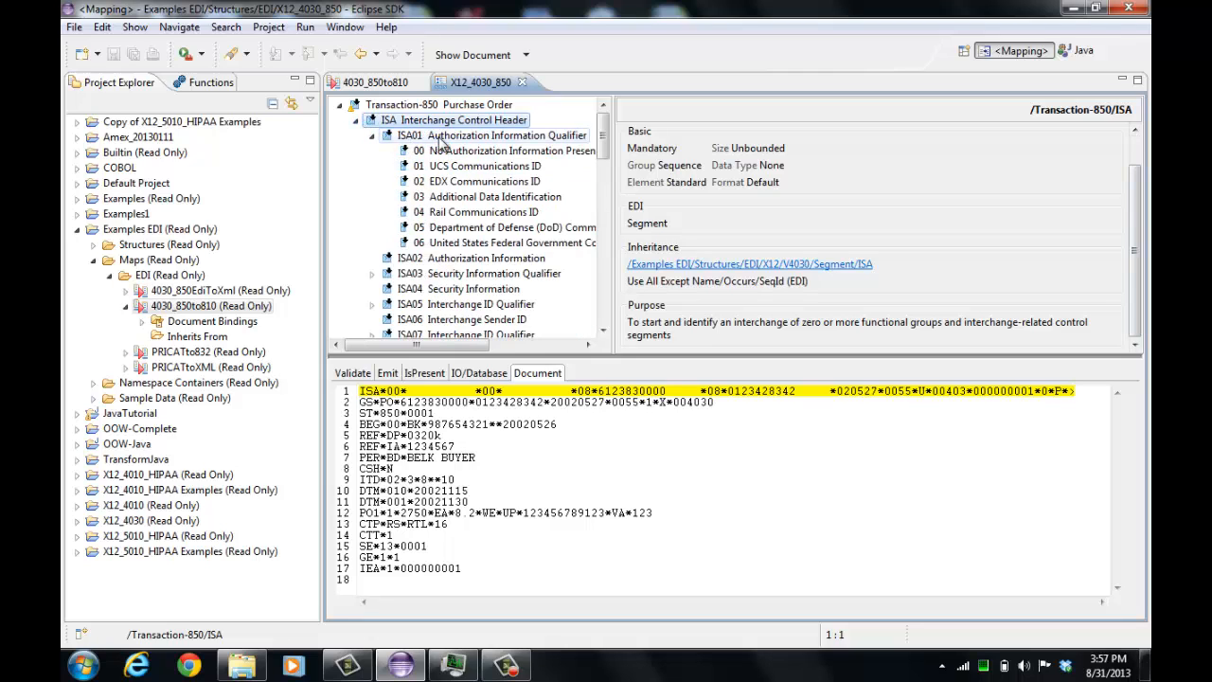
left_click(442, 144)
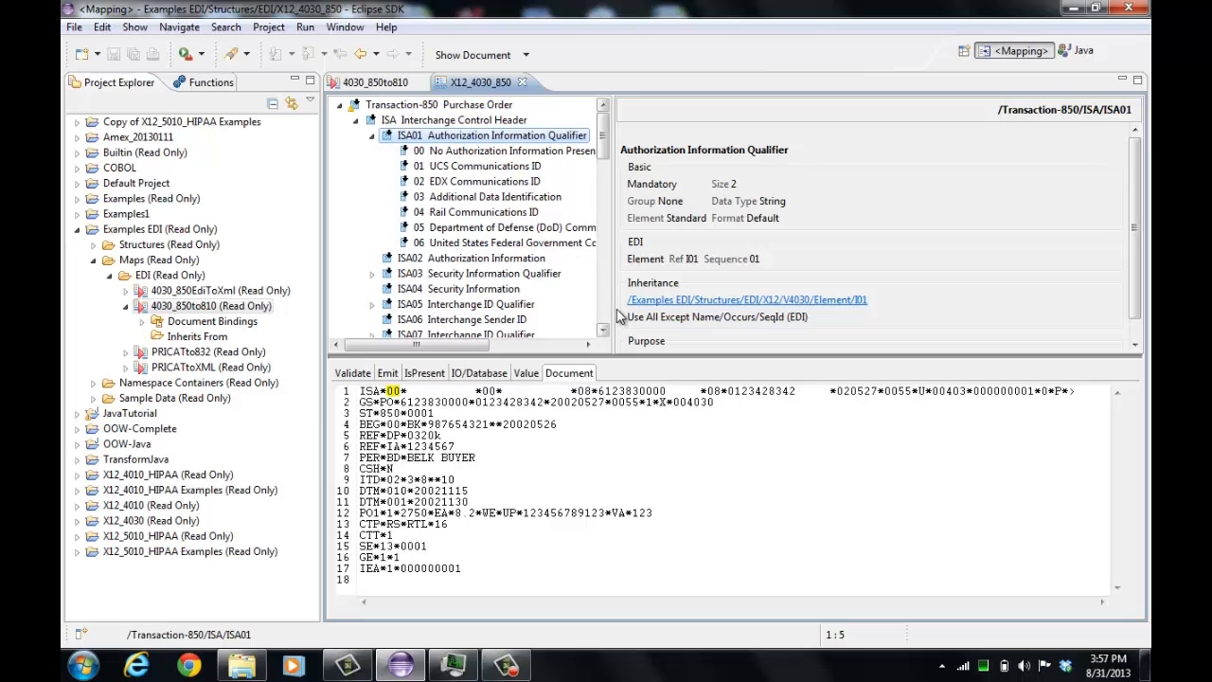
left_click_drag(612, 315, 631, 315)
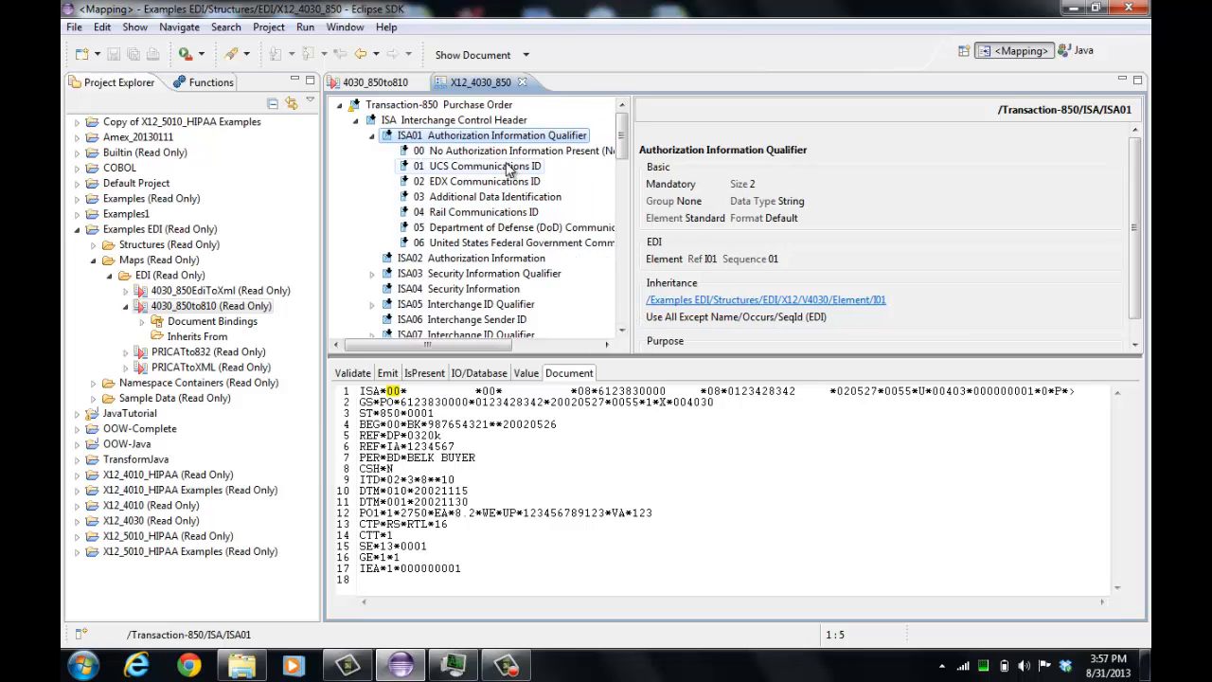
left_click(464, 153)
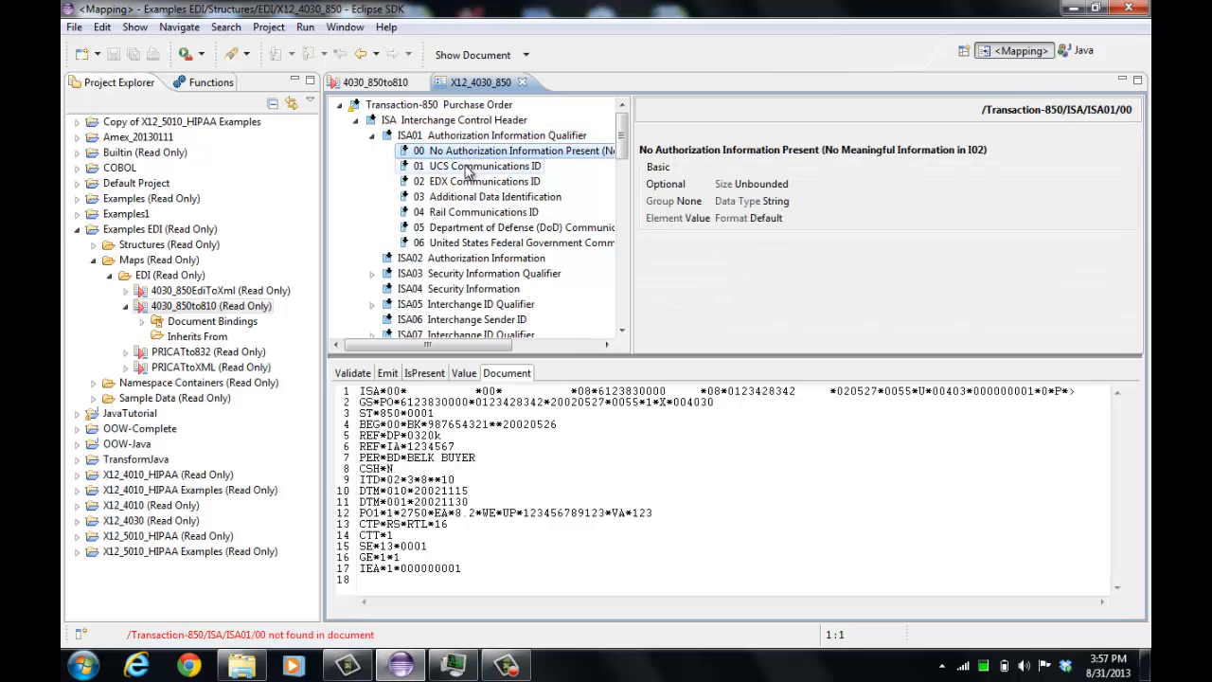
left_click(470, 168)
left_click(469, 137)
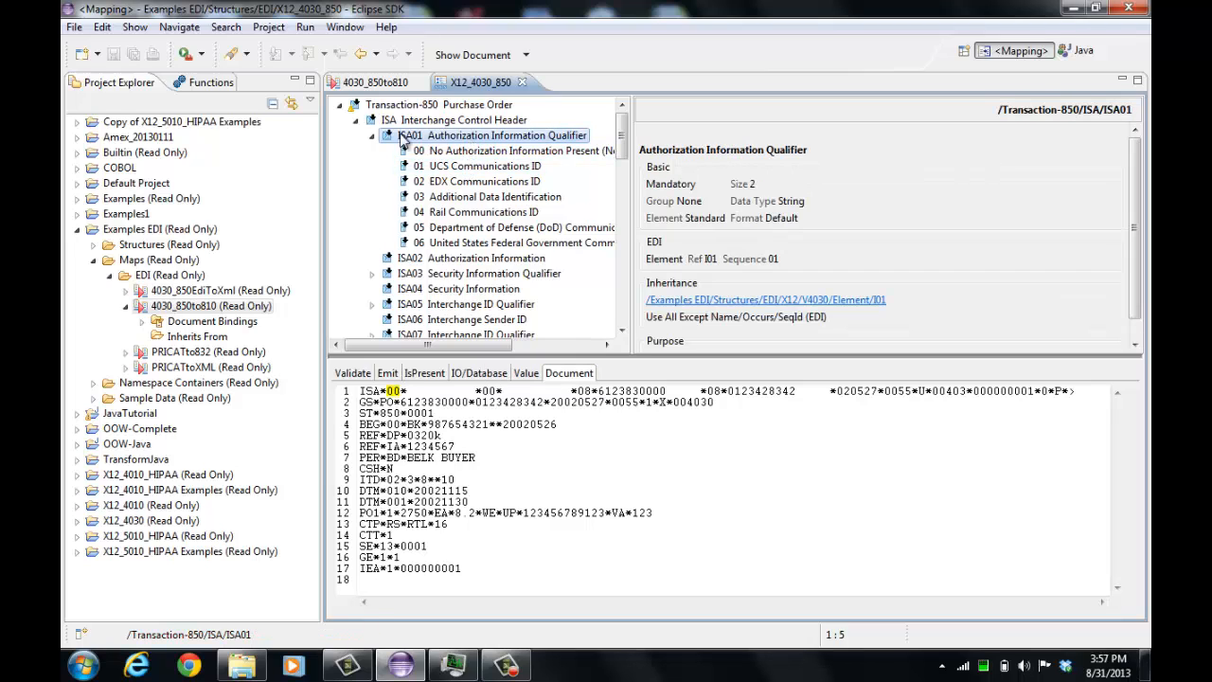
left_click(373, 136)
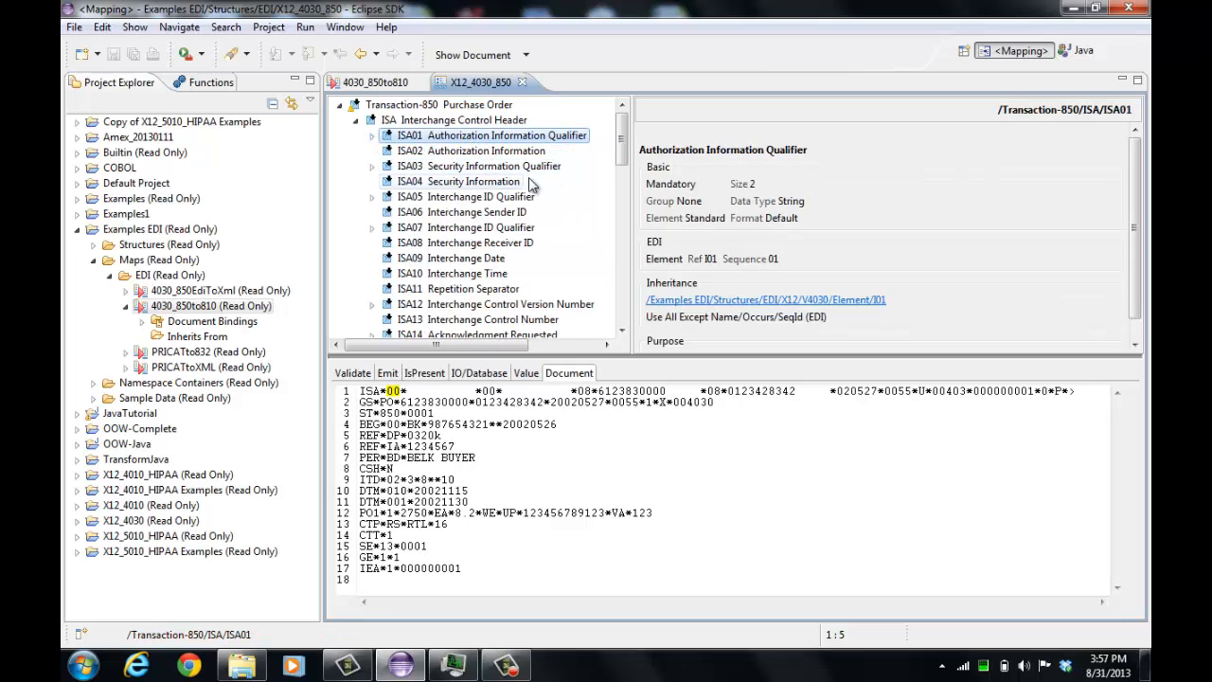
left_click(356, 120)
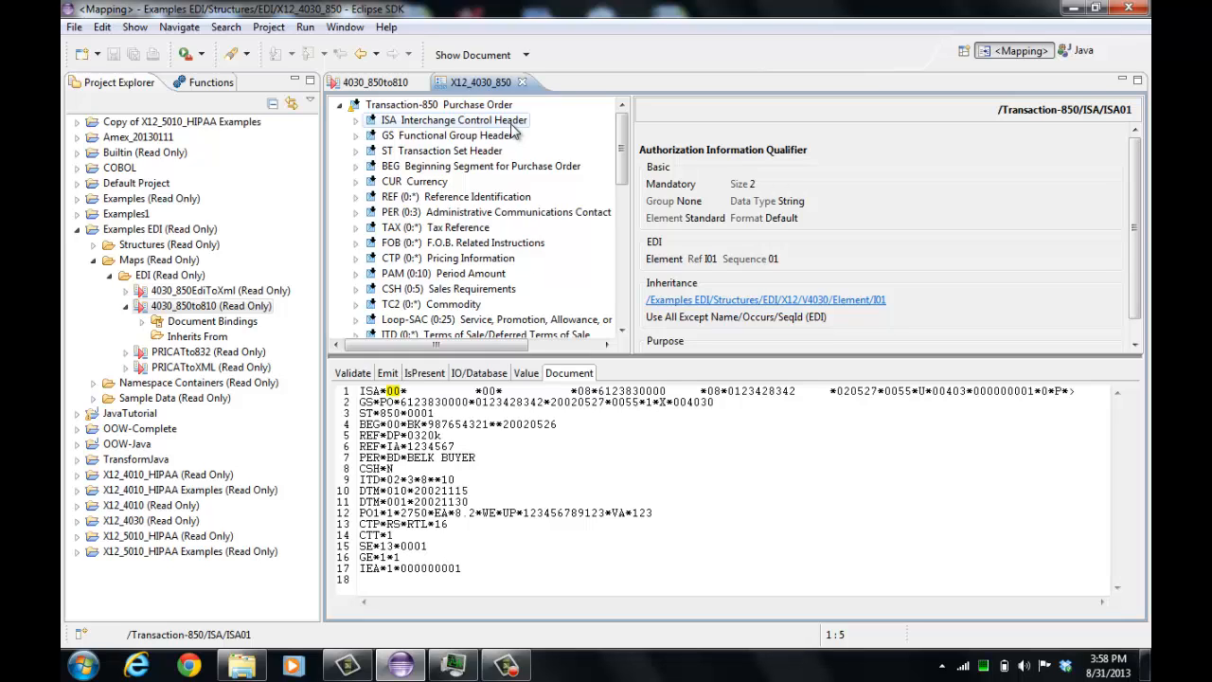
Locate the IEA Interchange Control Trailer in the sample document and inspect its elements in the structure tree
left_click_drag(621, 169, 623, 325)
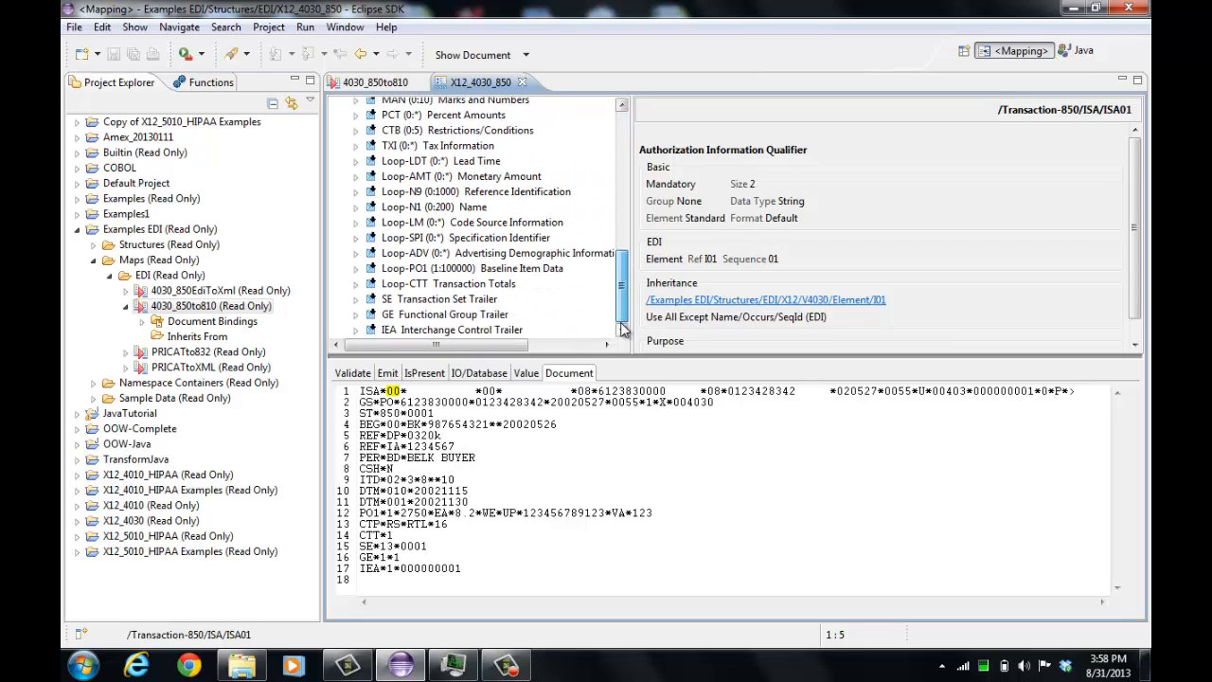
left_click(365, 331)
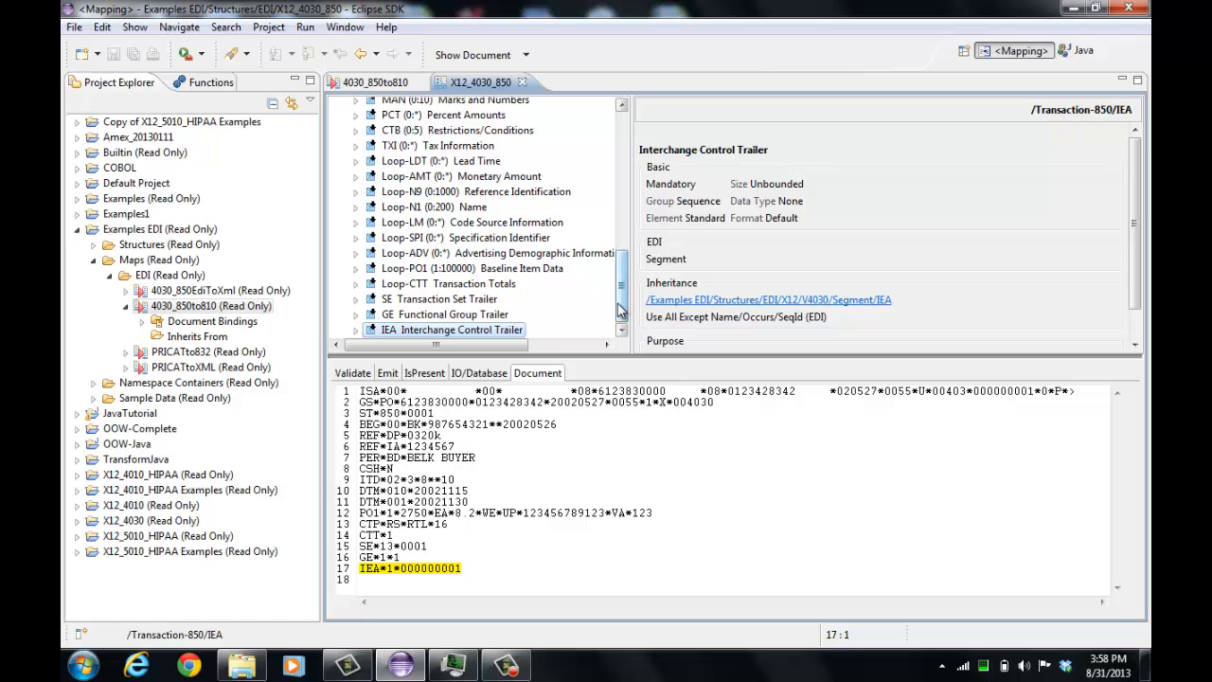
mouse_move(622, 284)
left_mouse_down()
mouse_move(625, 171)
mouse_move(625, 284)
left_mouse_up()
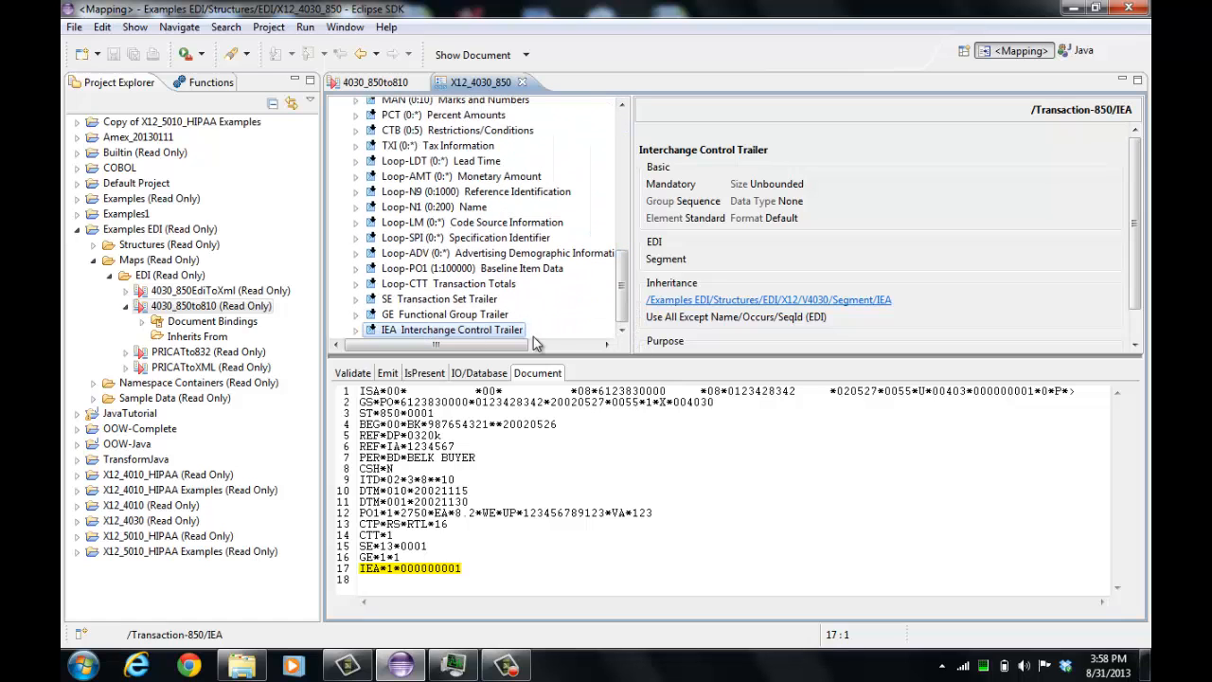
left_click(356, 331)
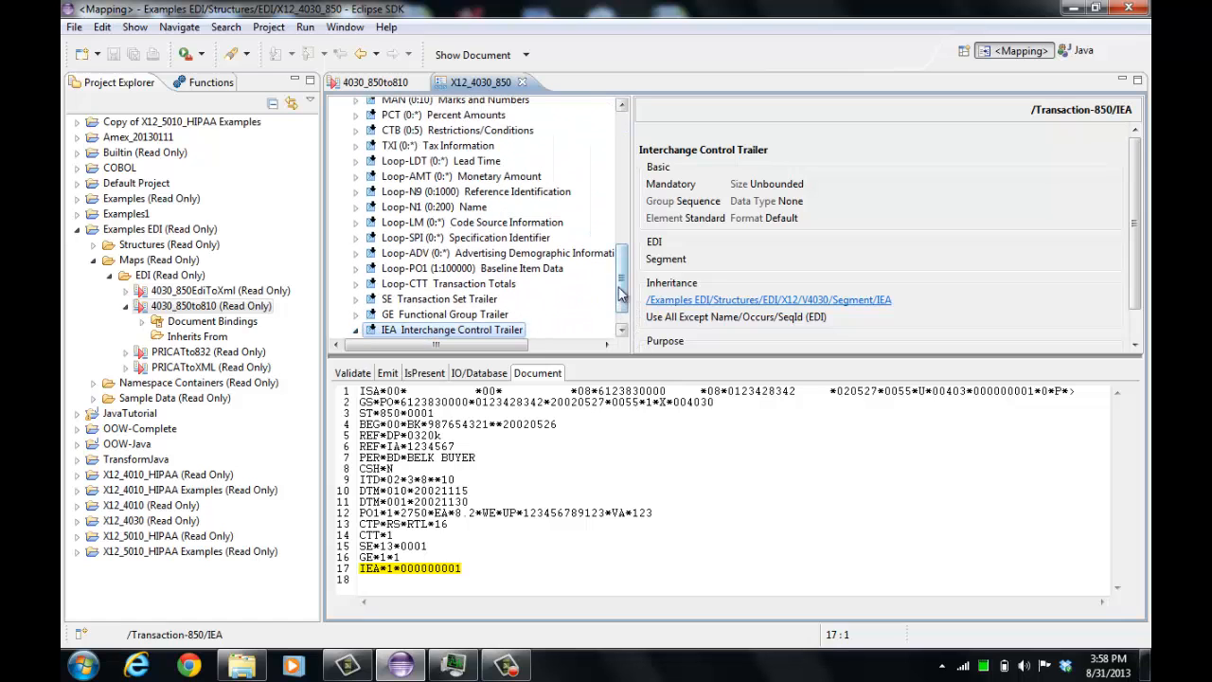
left_click_drag(621, 287, 622, 319)
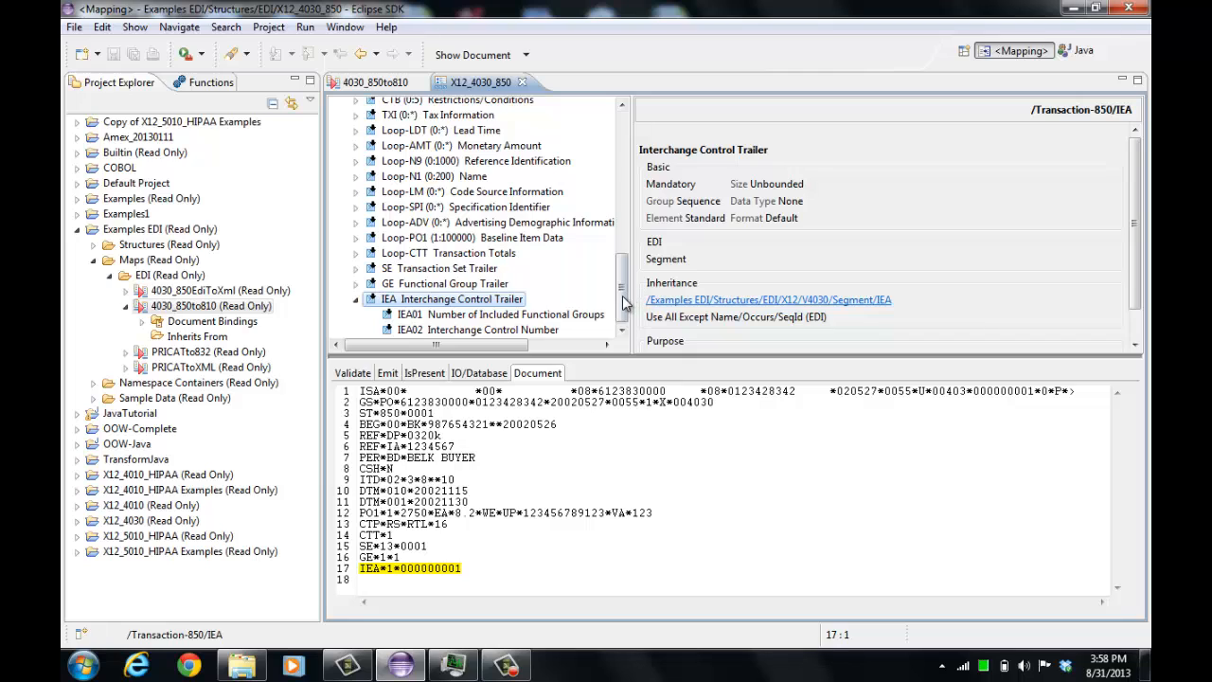
left_click_drag(622, 284, 621, 171)
scroll(431, 161, "up", 1)
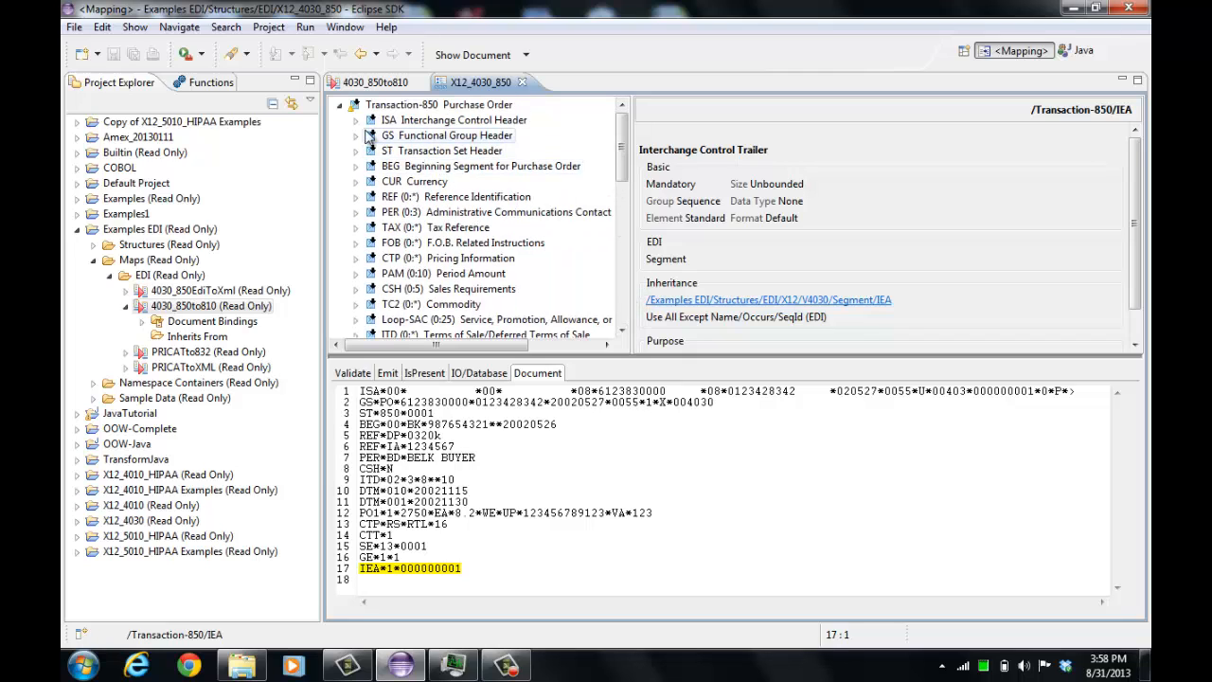
Find the ISA13 Interchange Control Number within the ISA segment and locate its value in the sample document
left_click(357, 122)
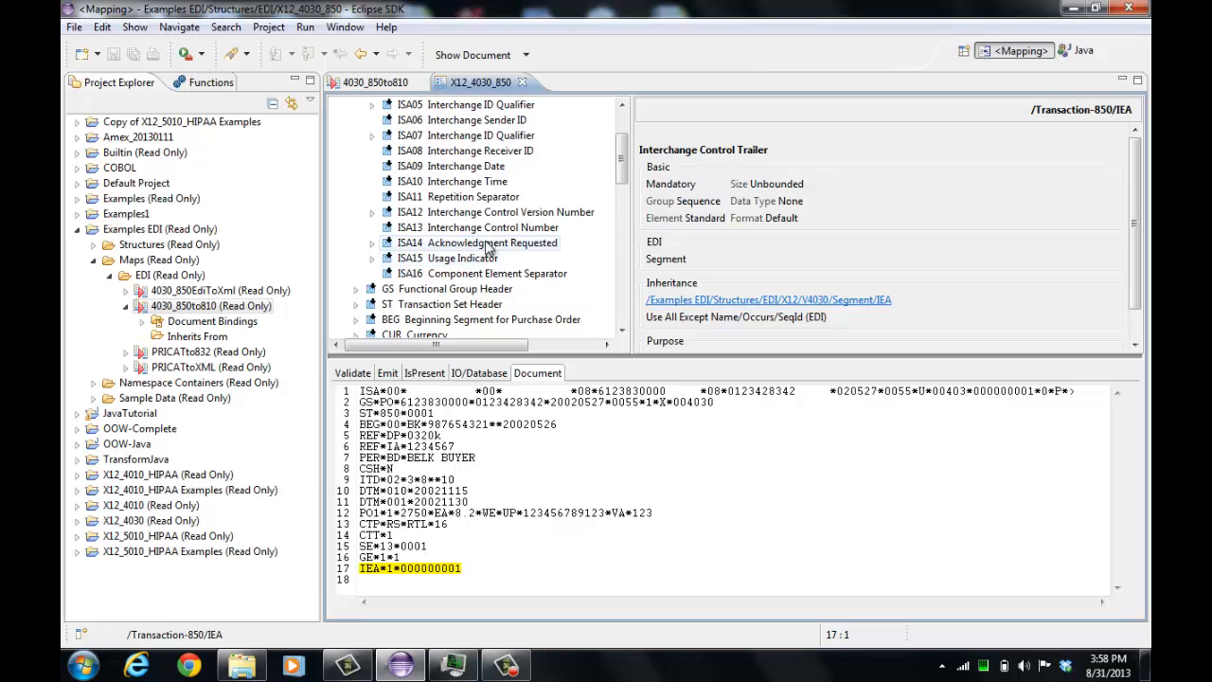
left_click(492, 233)
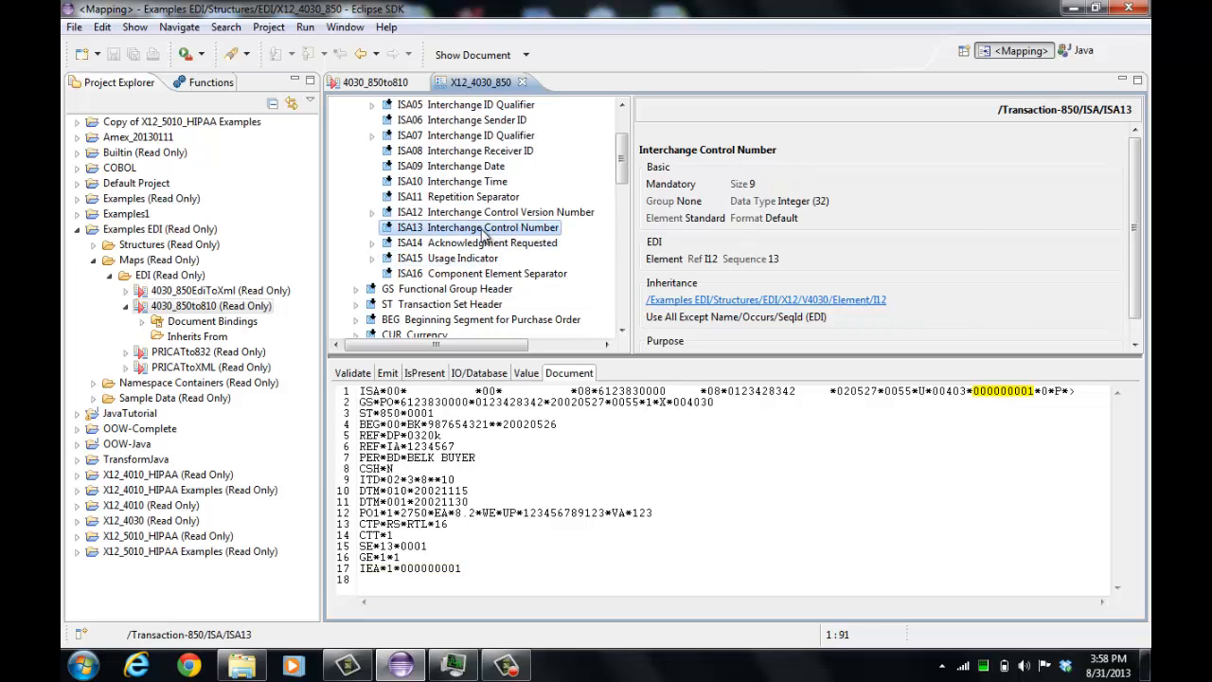
scroll(492, 233, "up", 2)
left_click(356, 121)
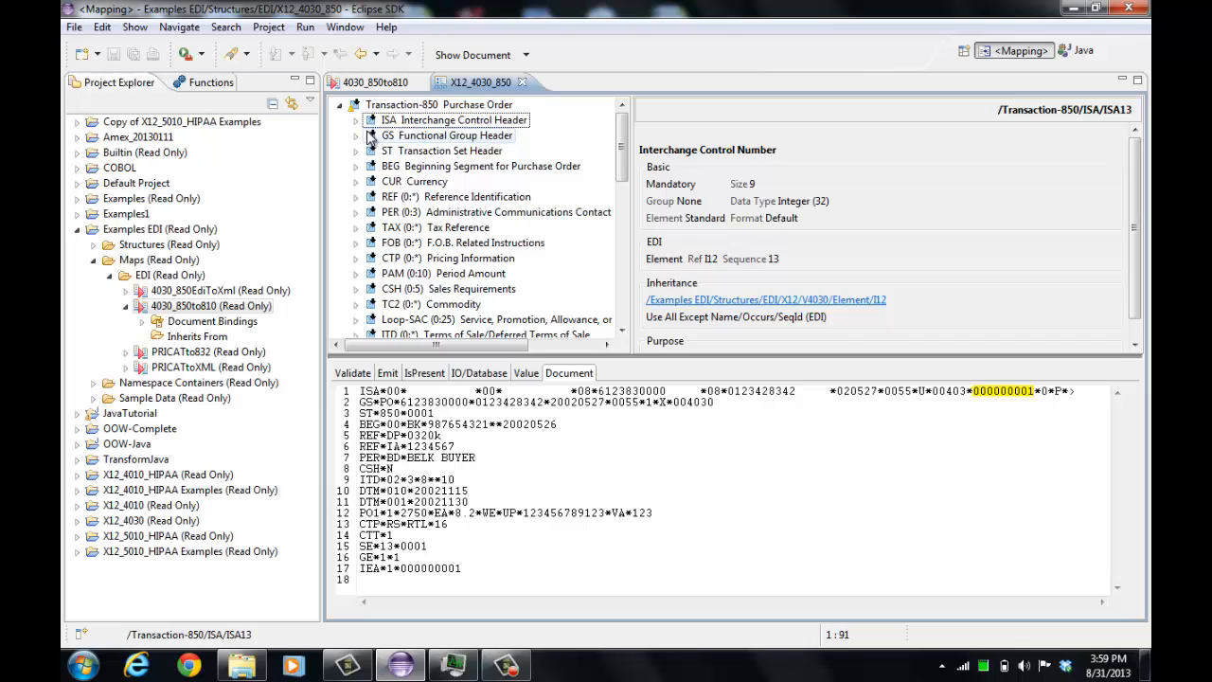
Locate the GS Functional Group Header and GE Functional Group Trailer in the sample document, including elements GE01 and GE02
left_click(444, 139)
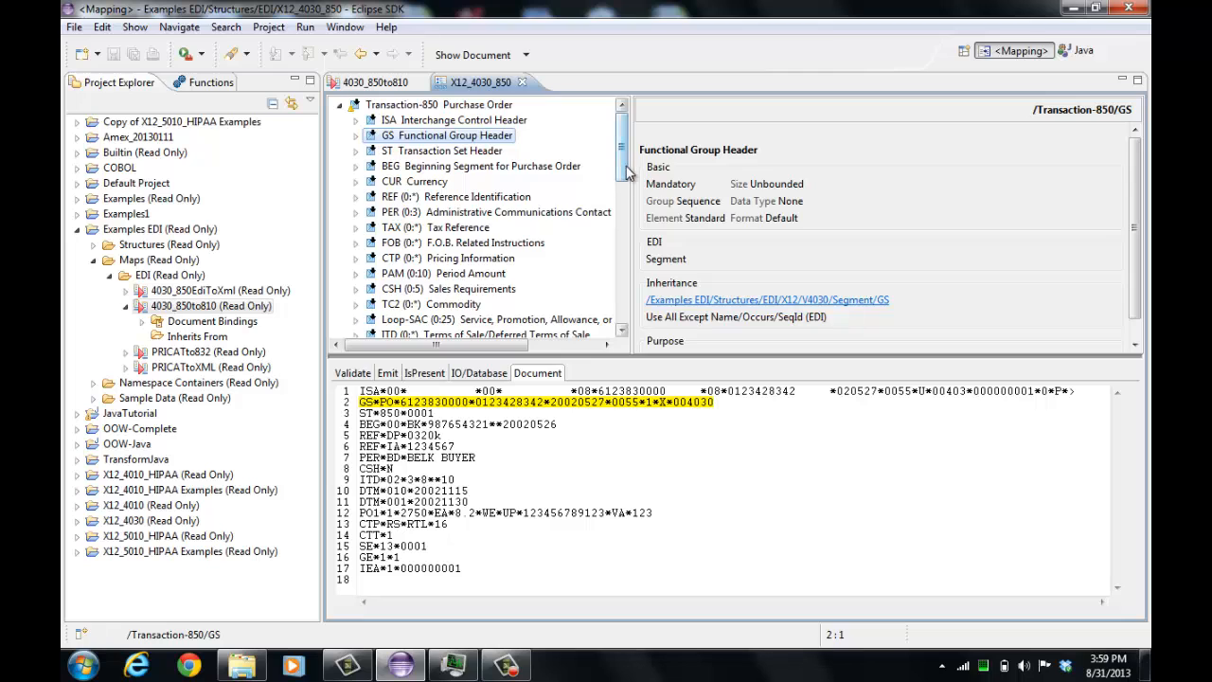
left_click_drag(621, 151, 655, 335)
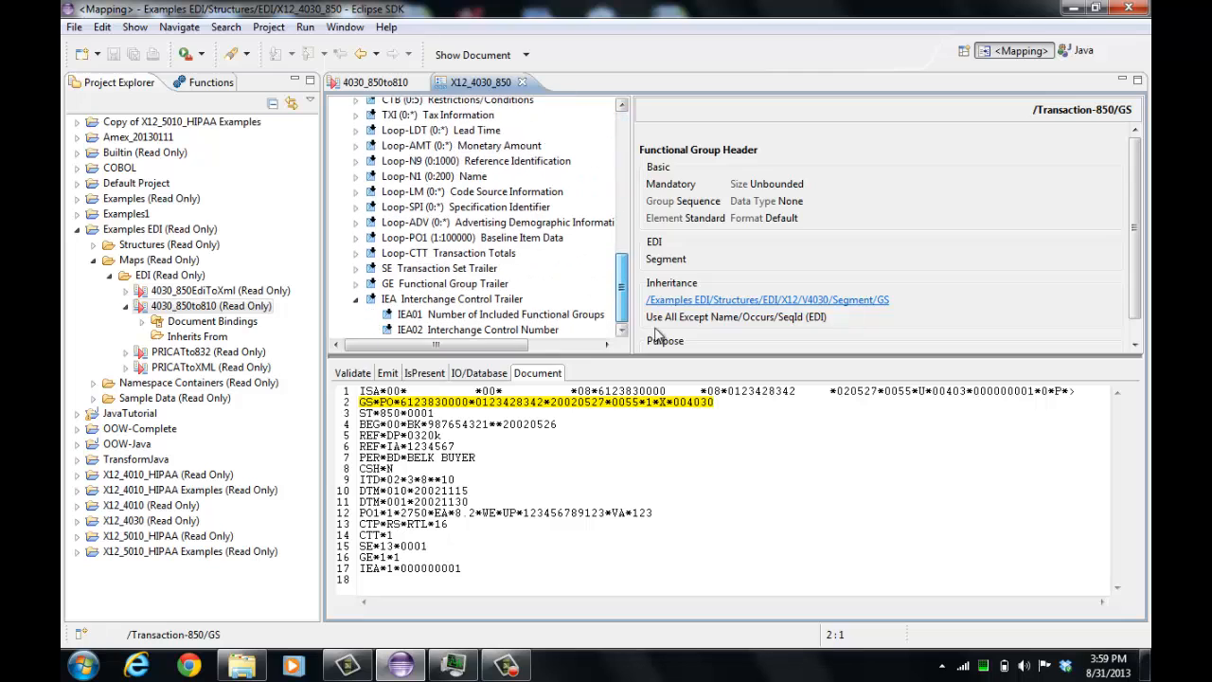
left_click(388, 284)
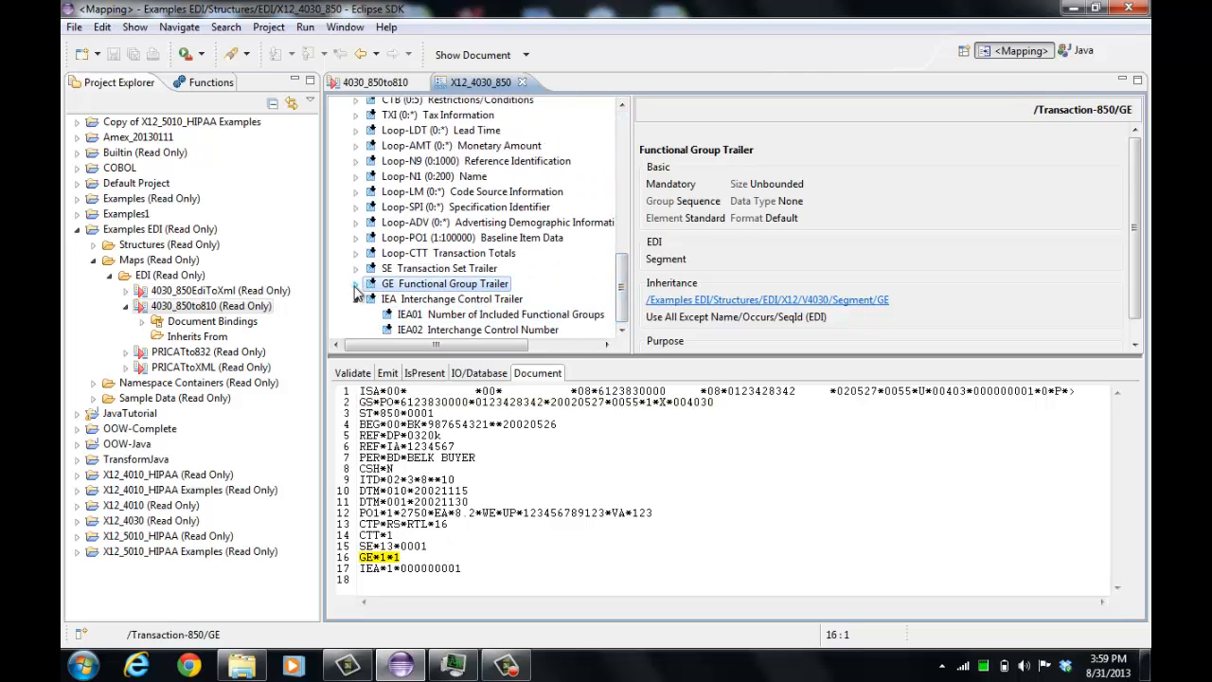
left_click(356, 286)
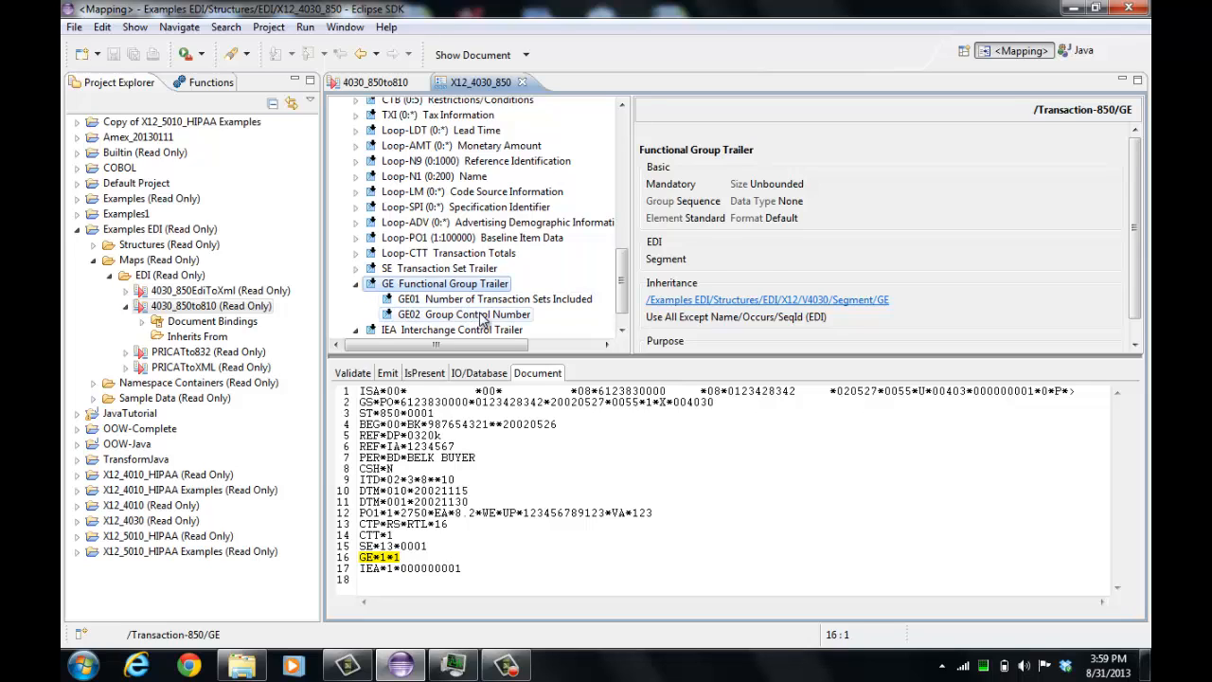
left_click(483, 315)
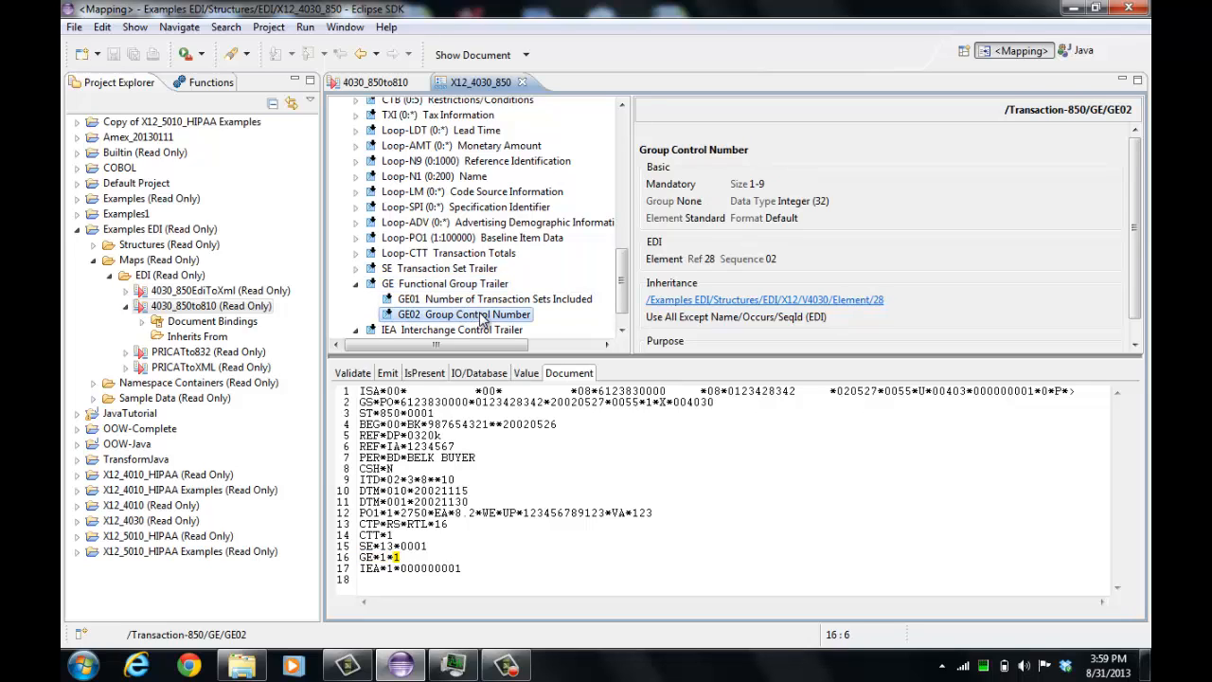
left_click(549, 299)
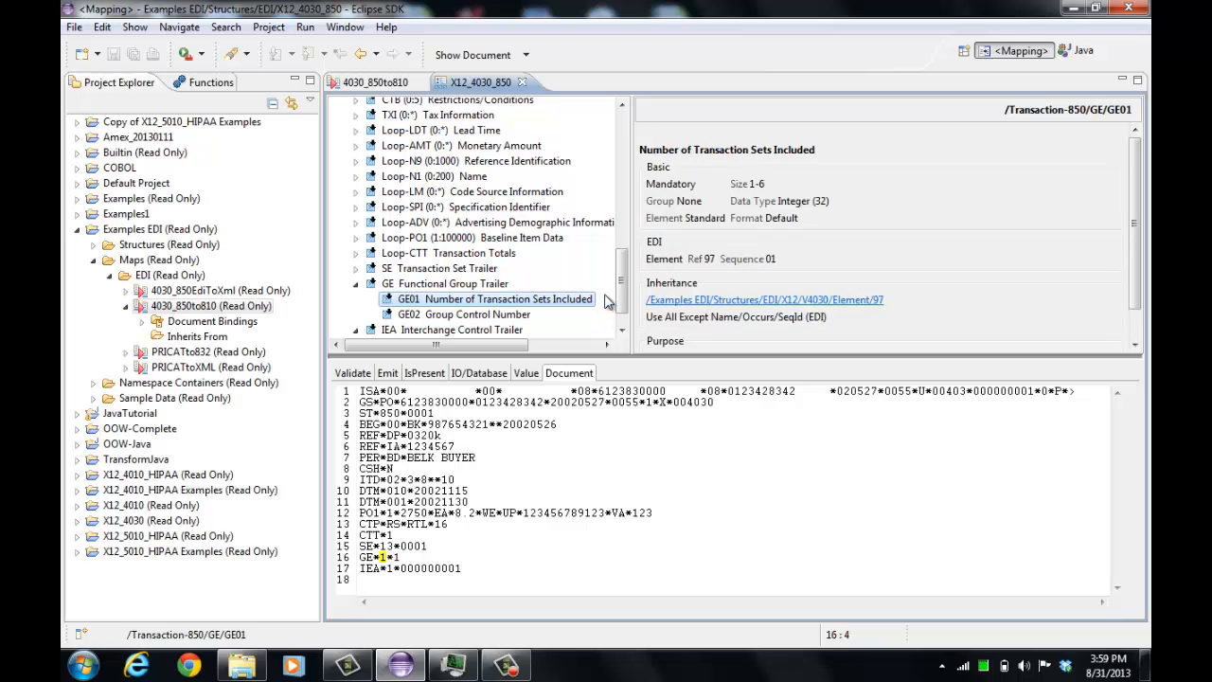
Inspect the ST Transaction Set Header, viewing the ST01 identifier codes and locating ST01 and ST02 in the sample document
left_click_drag(625, 260, 638, 147)
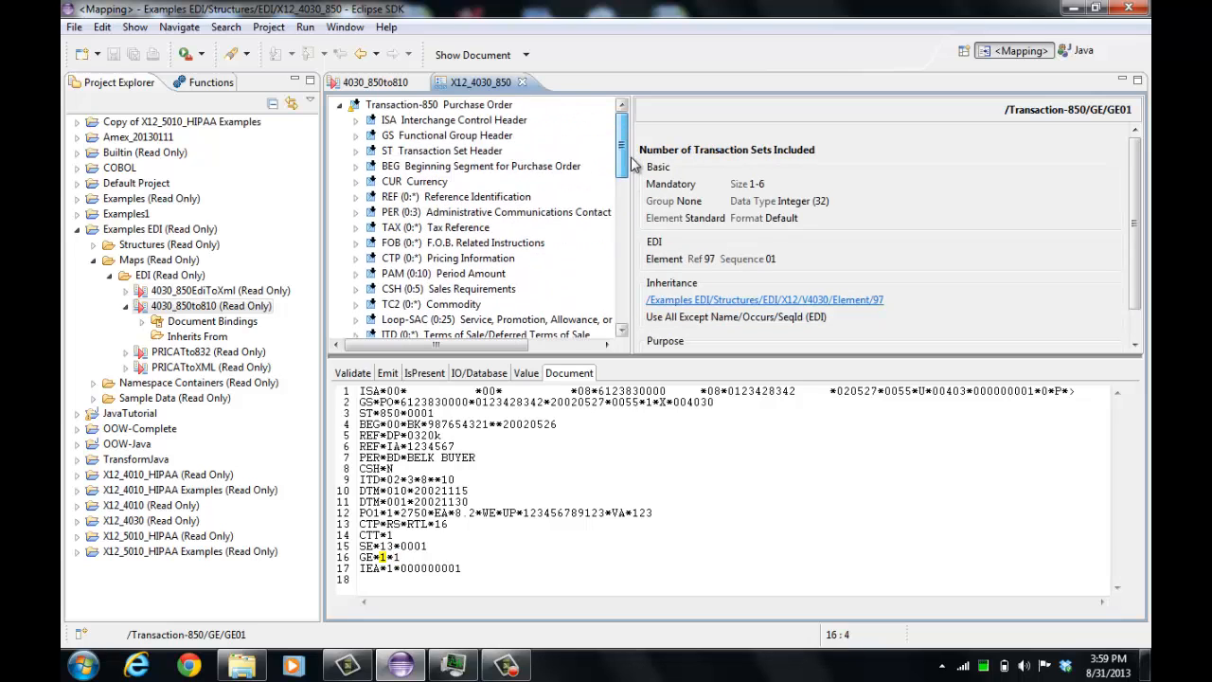
left_click(417, 152)
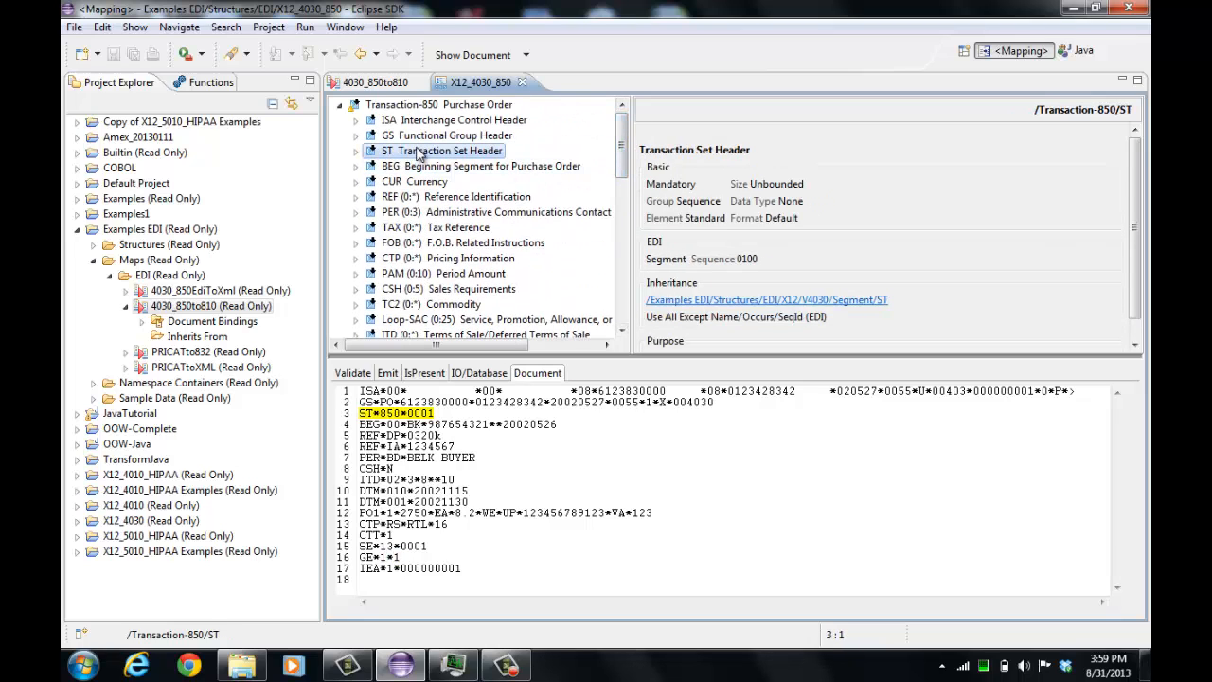
left_click(356, 152)
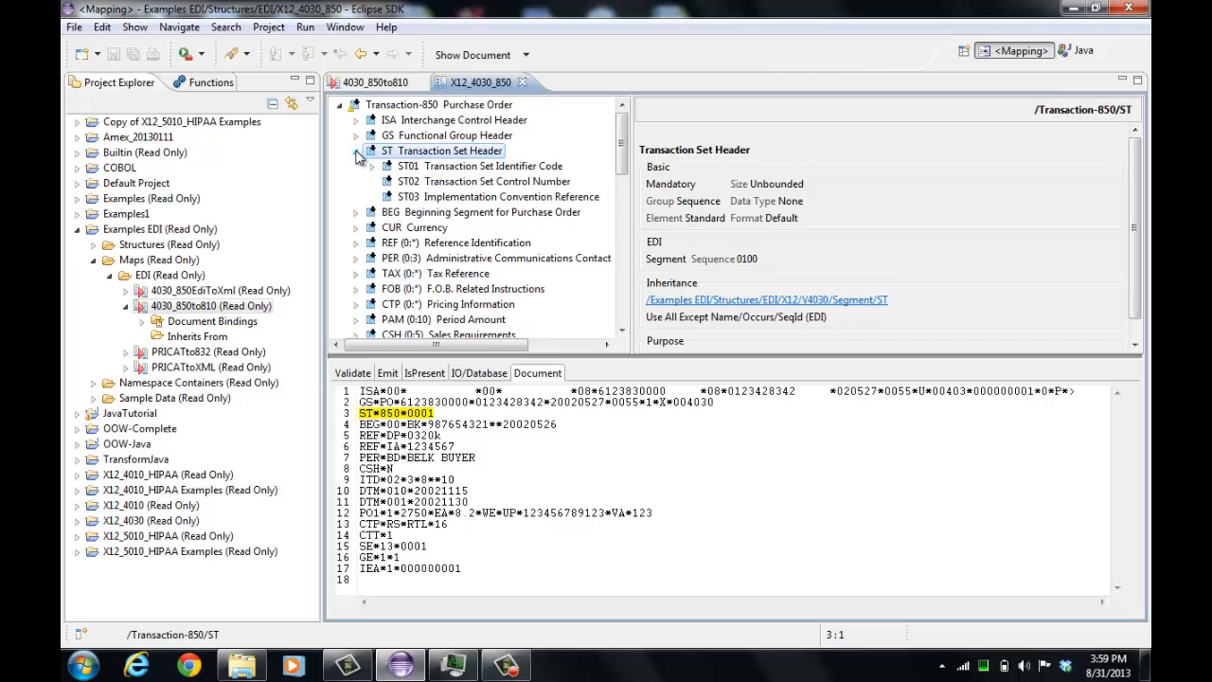
left_click(371, 165)
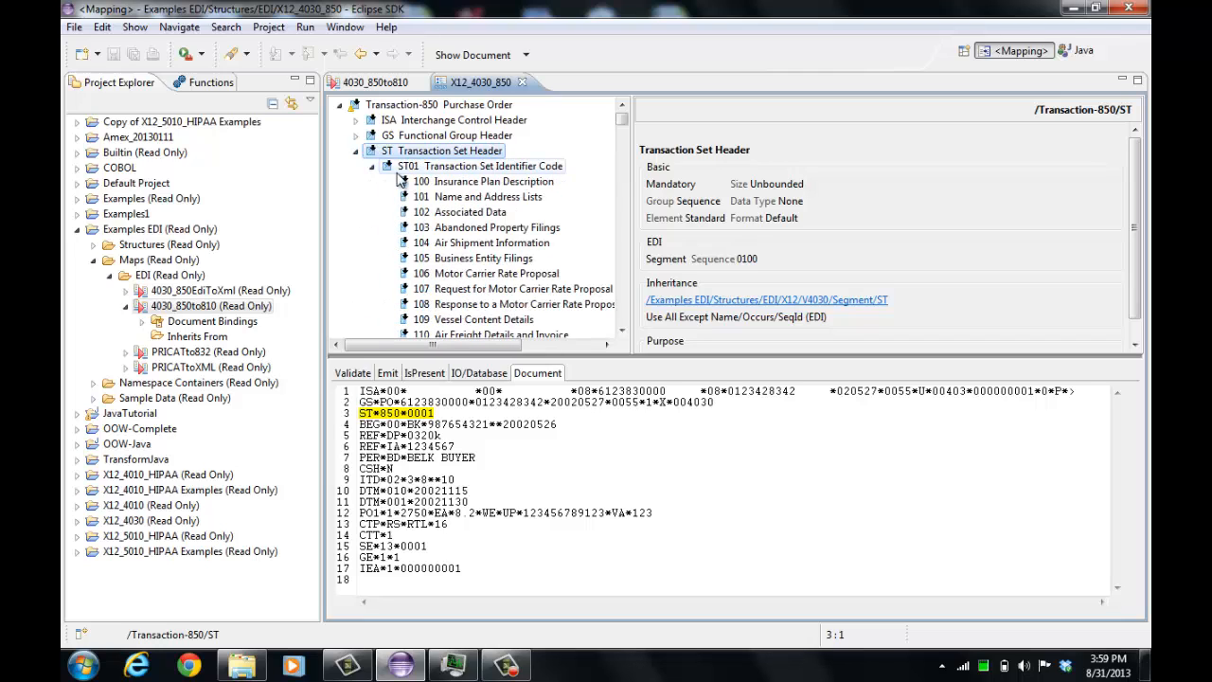
left_click(420, 171)
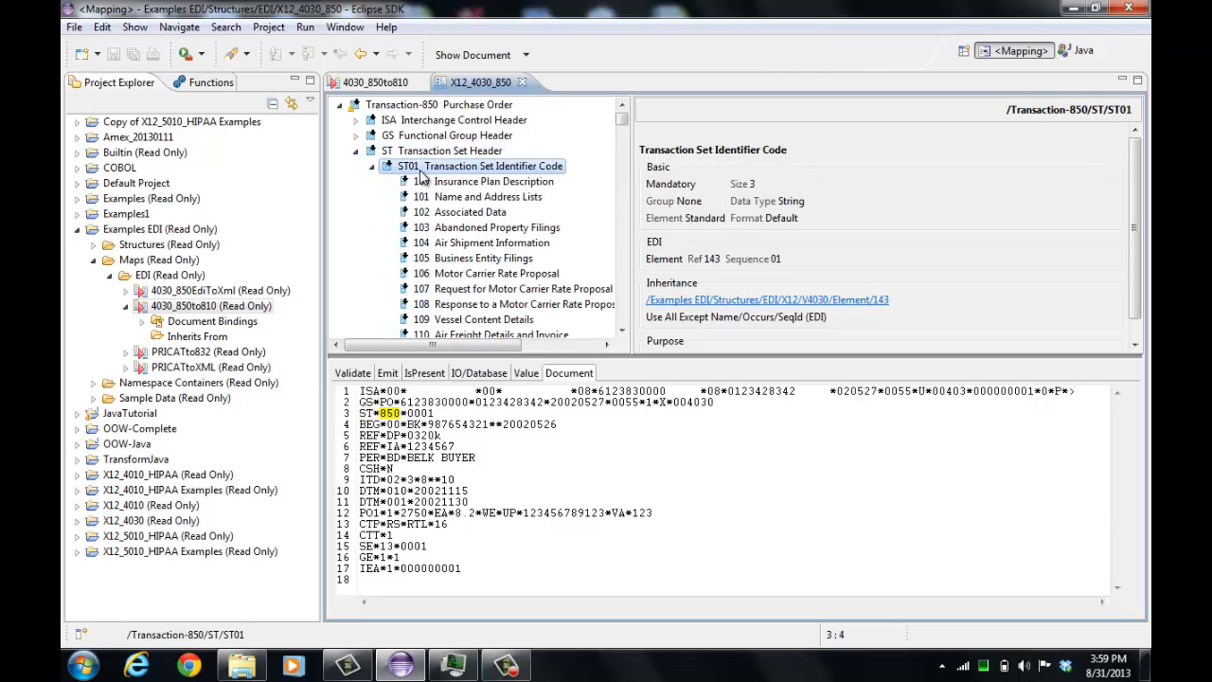
left_click(372, 167)
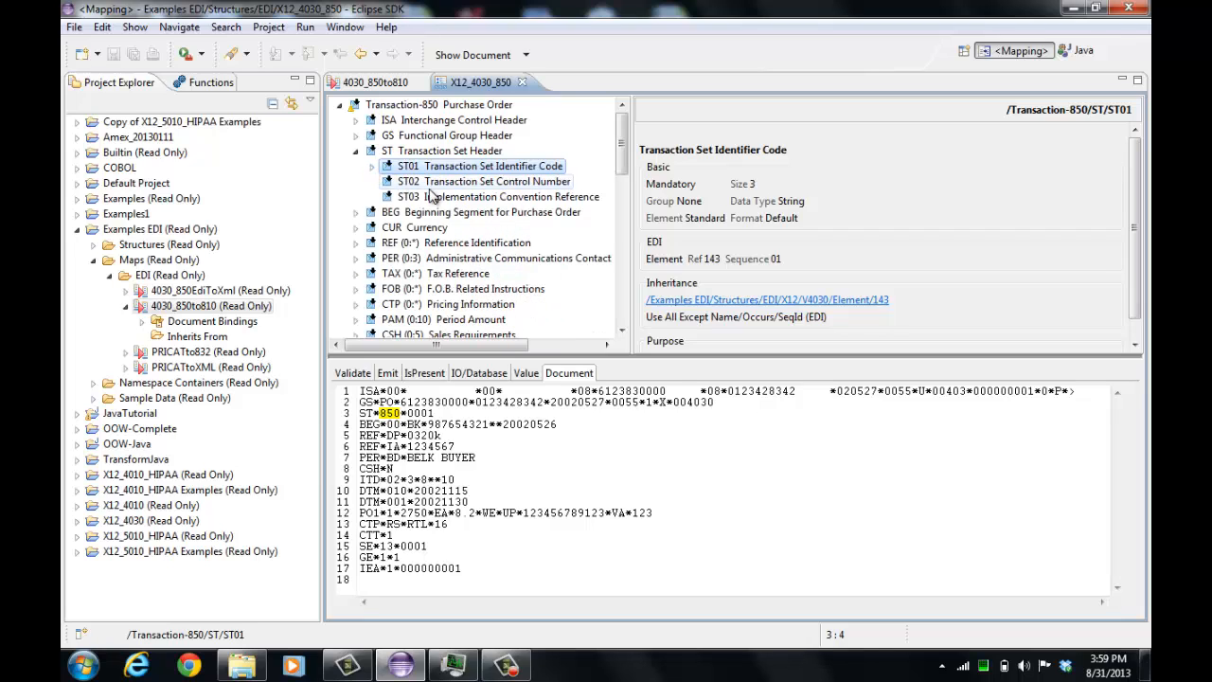
left_click(468, 186)
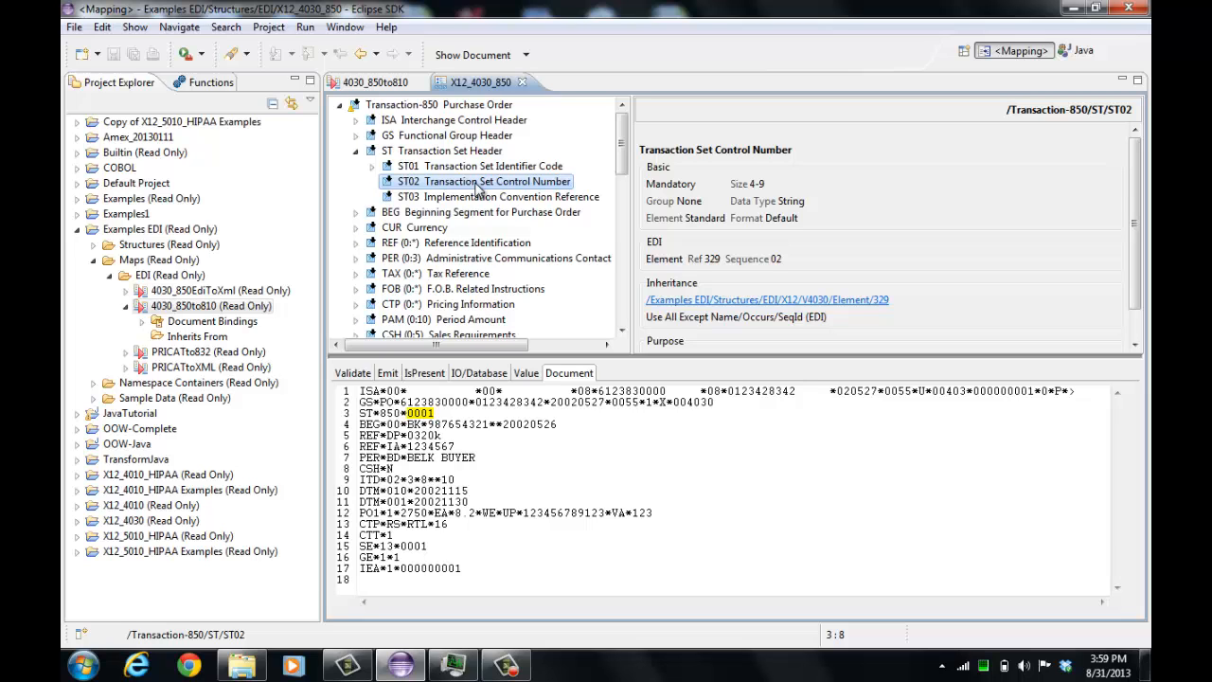
Locate SE01 Number of Included Segments and SE02 Transaction Set Control Number in the sample document, and collapse the ST header
left_click_drag(622, 163, 612, 327)
left_click(356, 247)
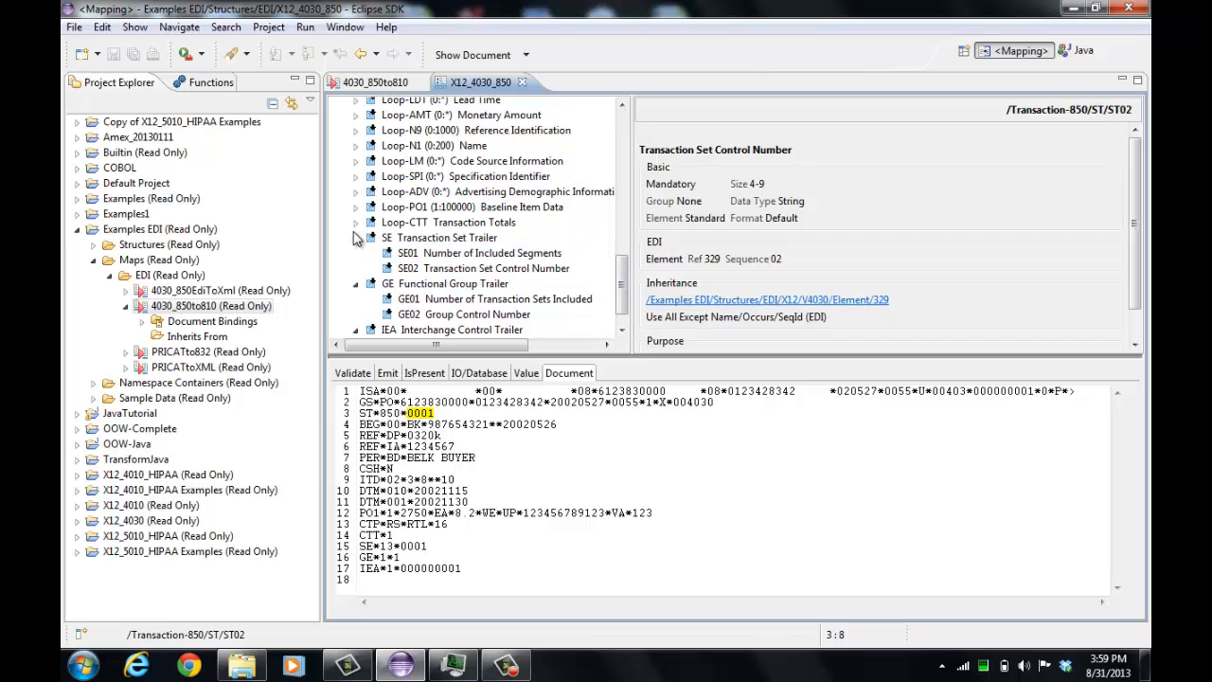
left_click(431, 254)
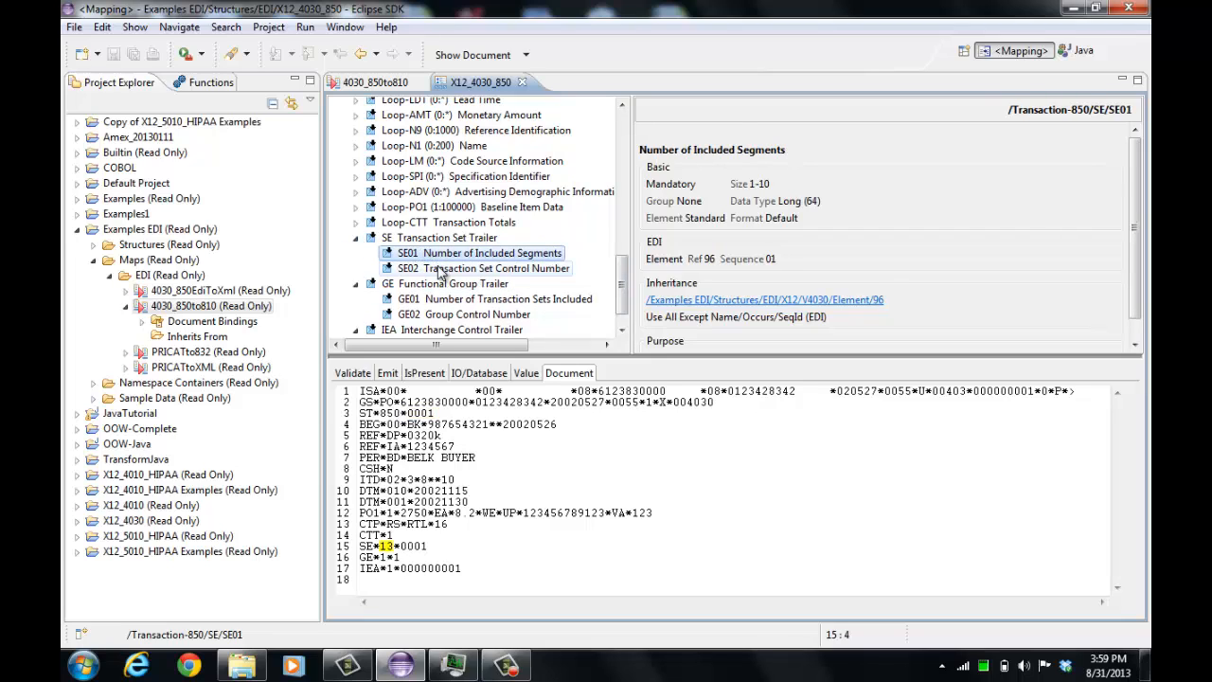
left_click(439, 271)
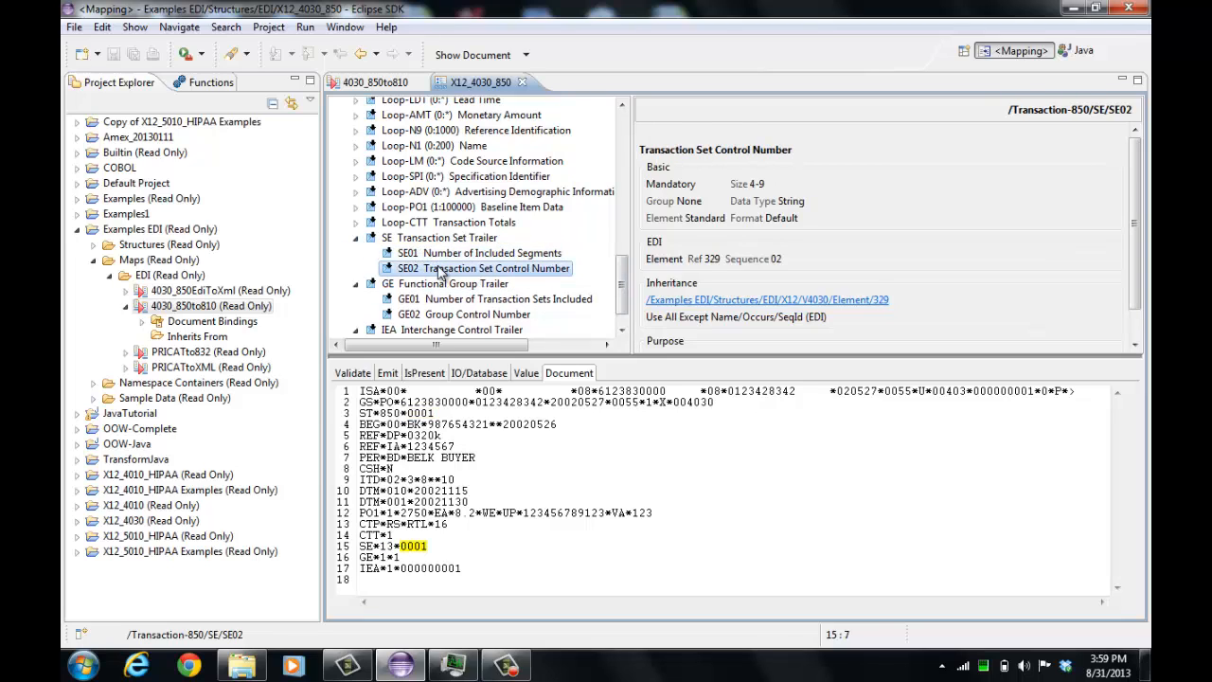
scroll(616, 295, "up", 10)
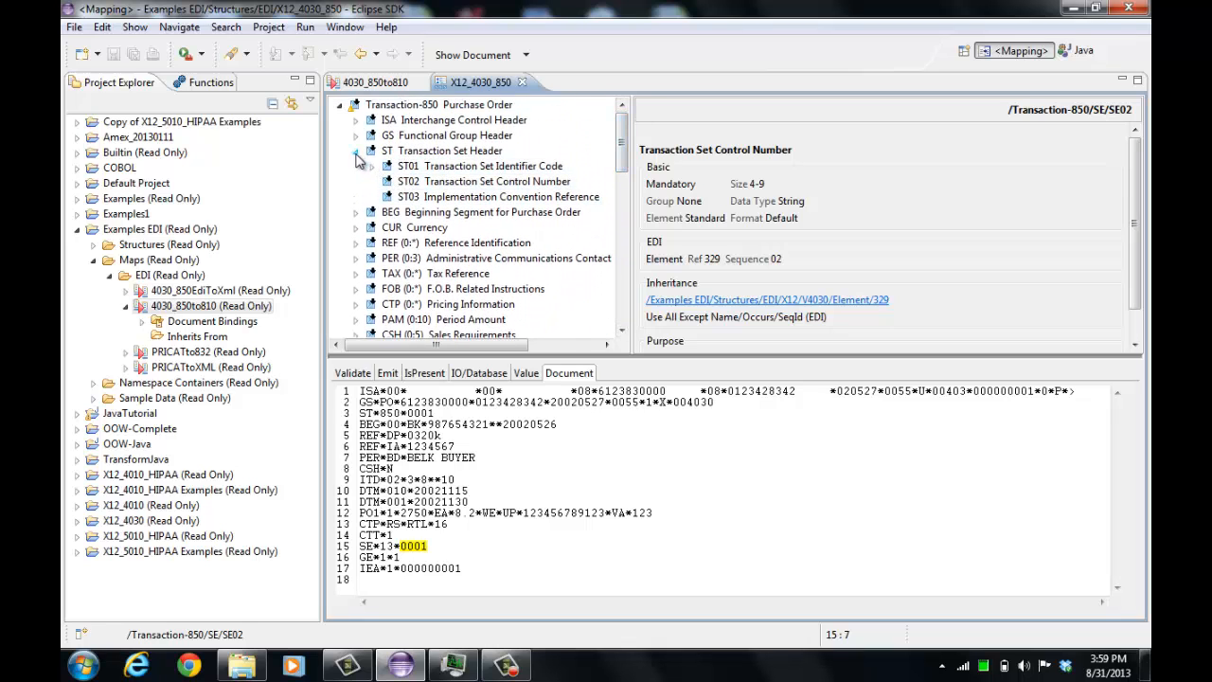
left_click(356, 151)
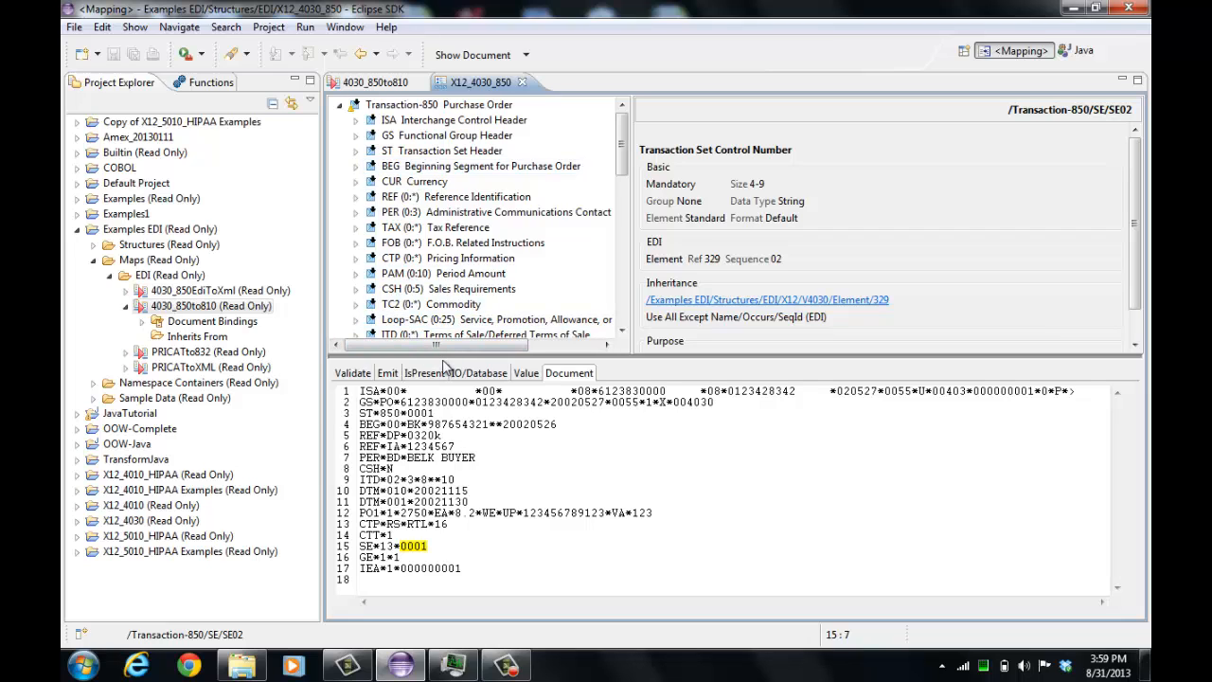
Enlarge the structure tree area and compare the details of the BEG Beginning Segment for Purchase Order and CUR Currency segments
left_click_drag(442, 358, 443, 405)
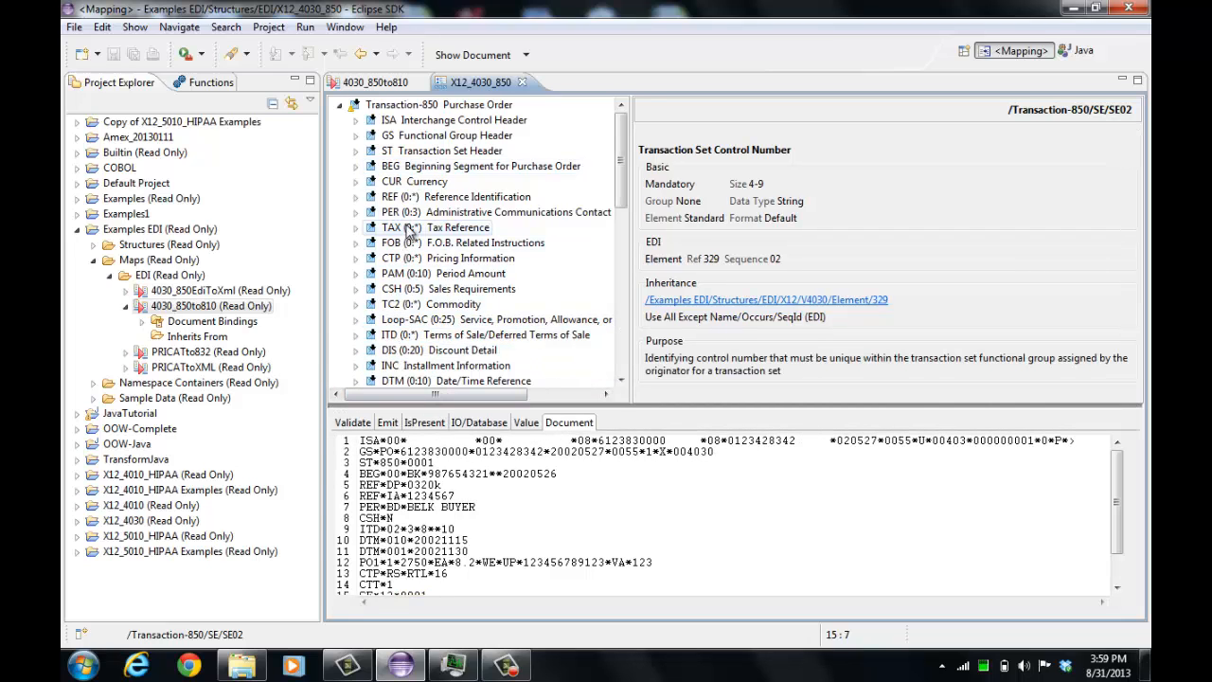
left_click(464, 169)
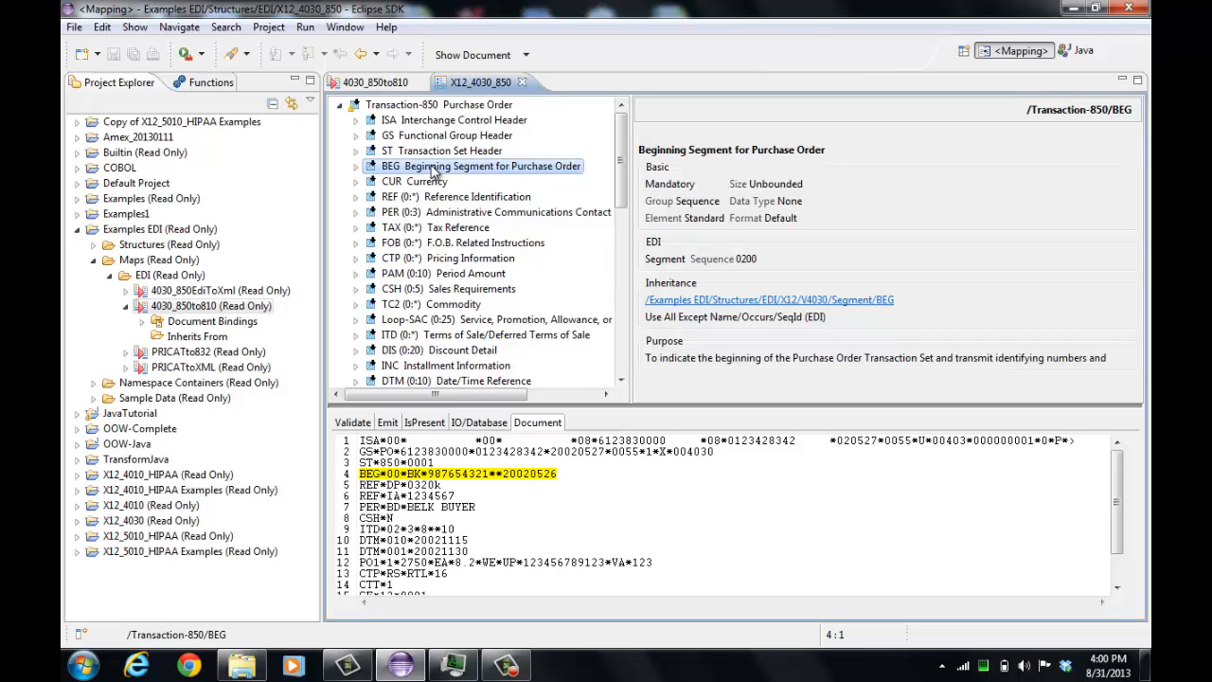
left_click(416, 182)
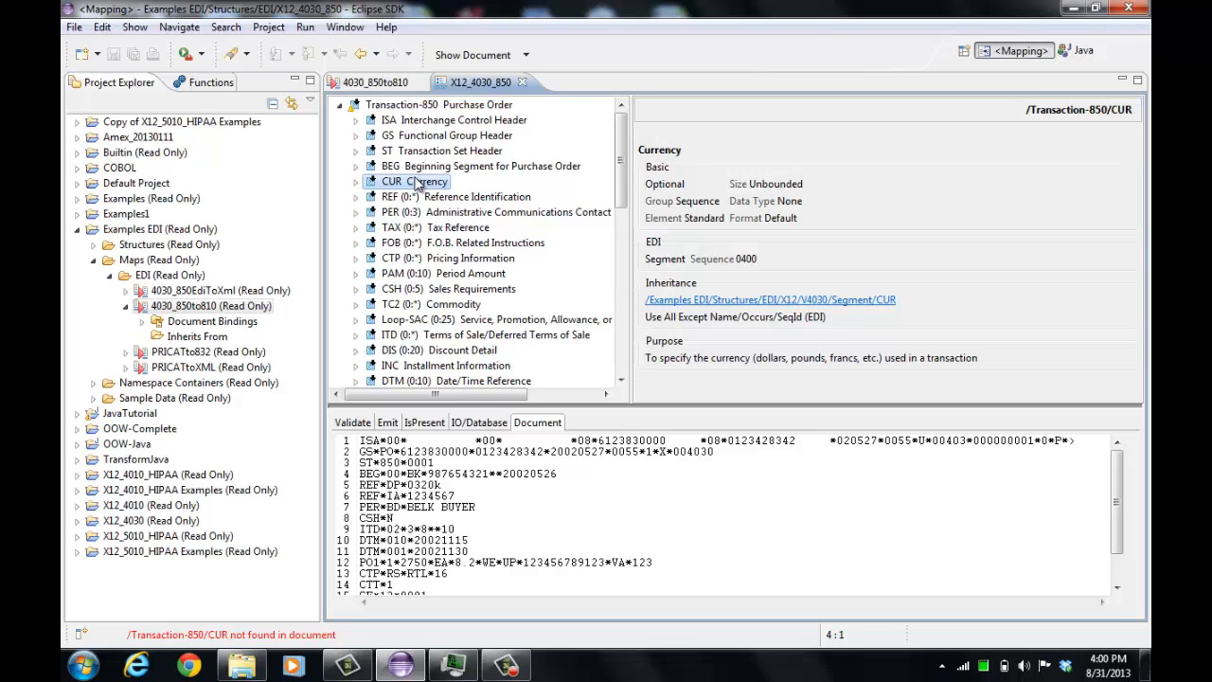
left_click(432, 167)
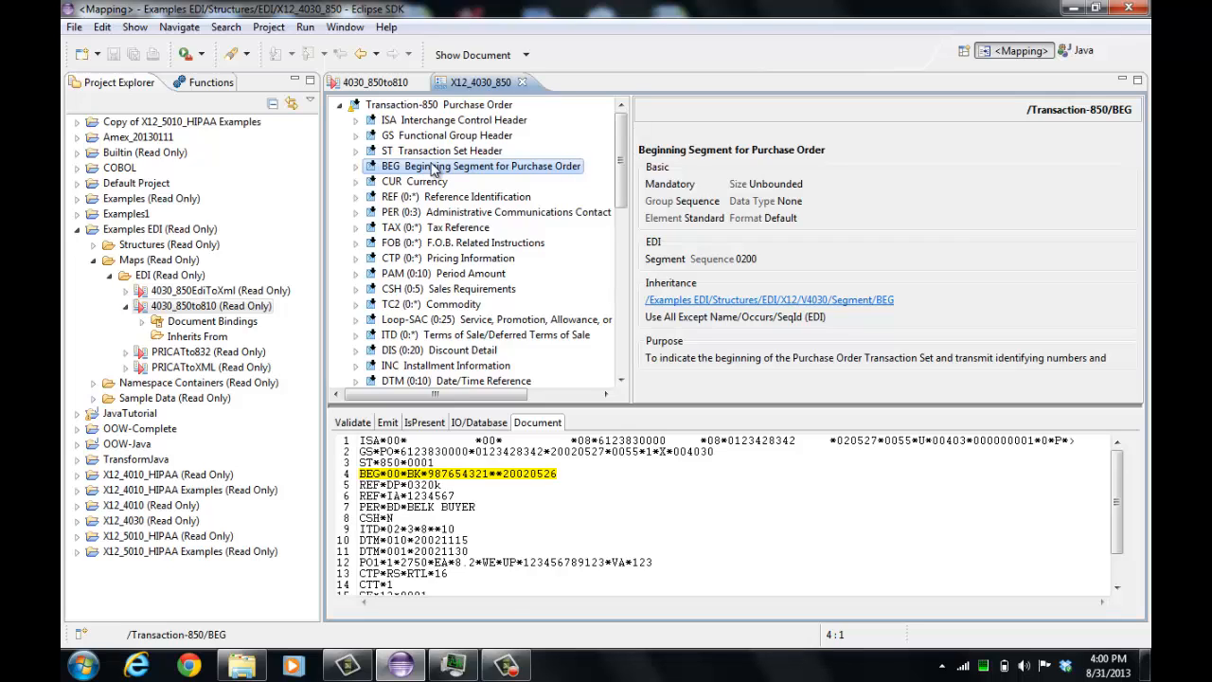
Examine BEG01 Transaction Set Purpose Code with its code values and BEG03 Purchase Order Number within the BEG segment
left_click(356, 166)
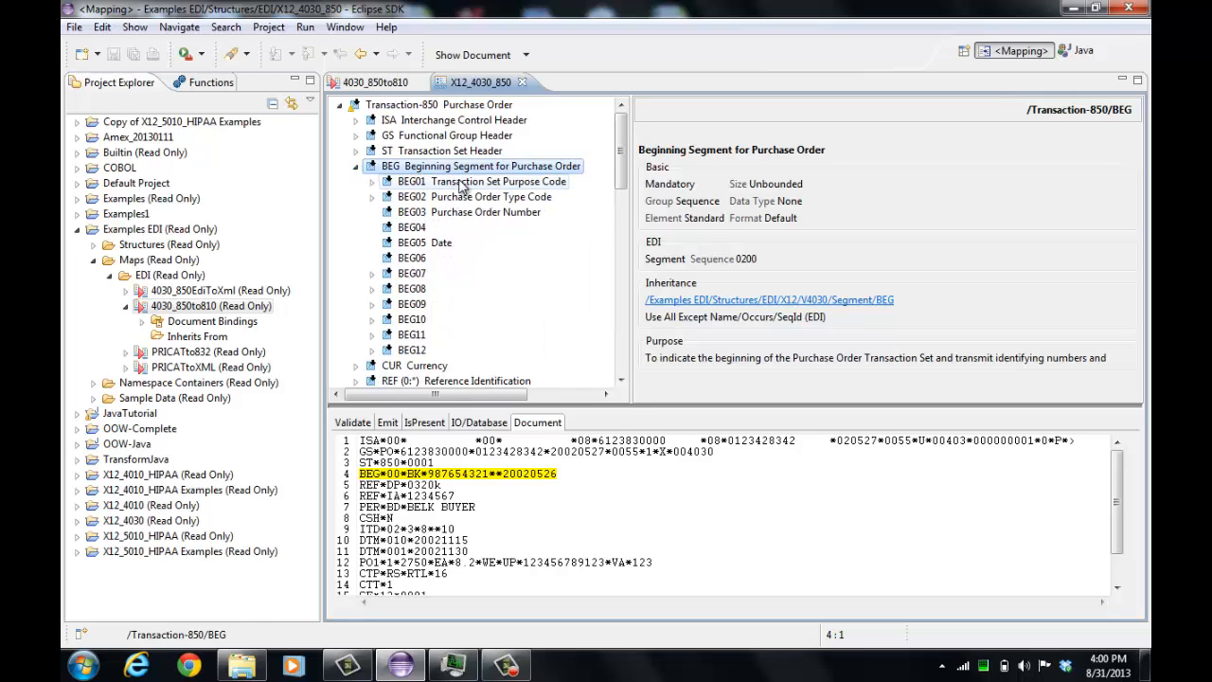
left_click(417, 181)
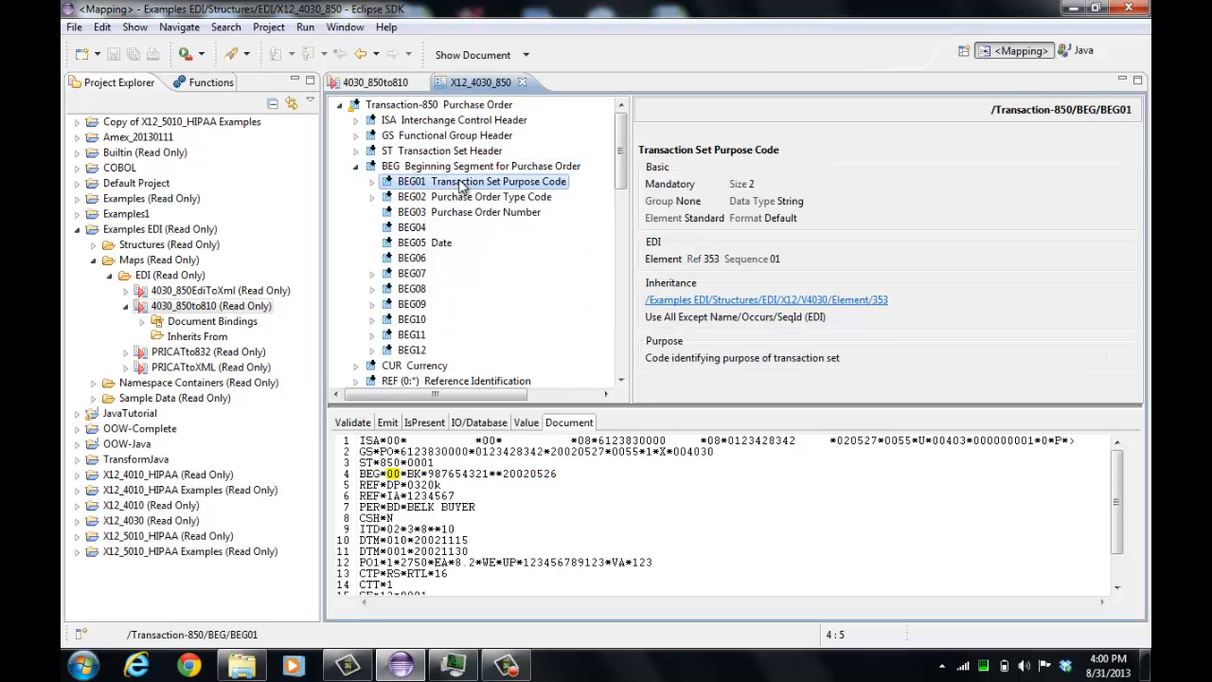
left_click(371, 180)
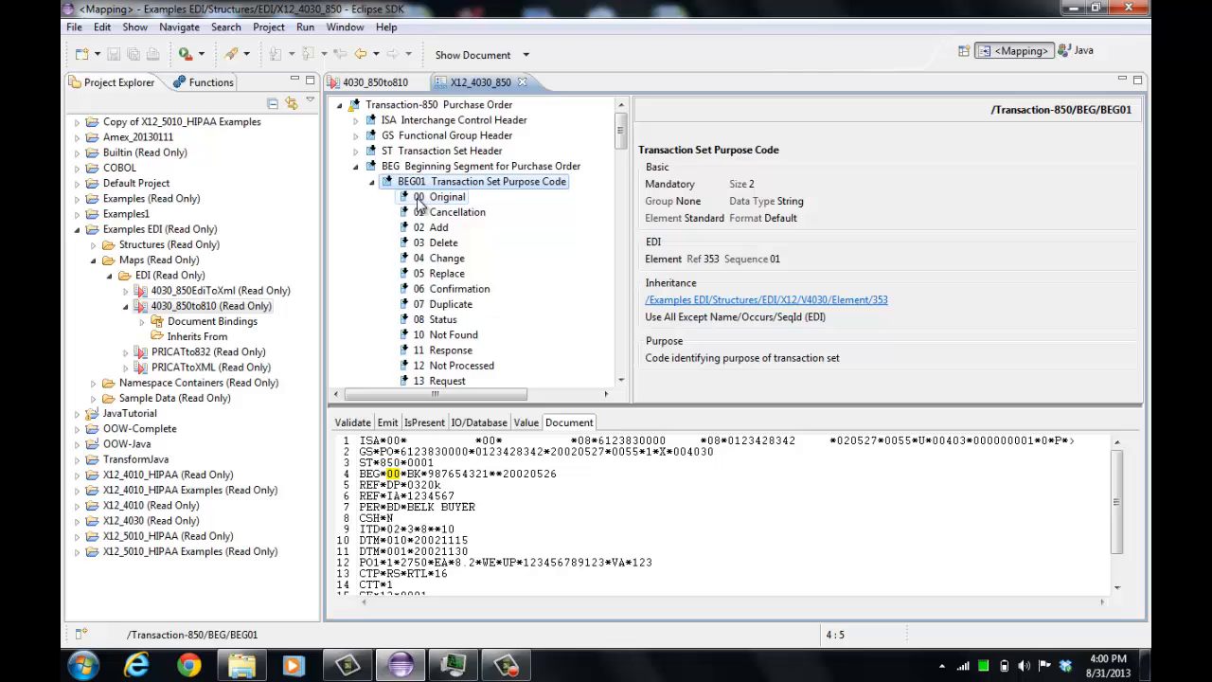
left_click(371, 182)
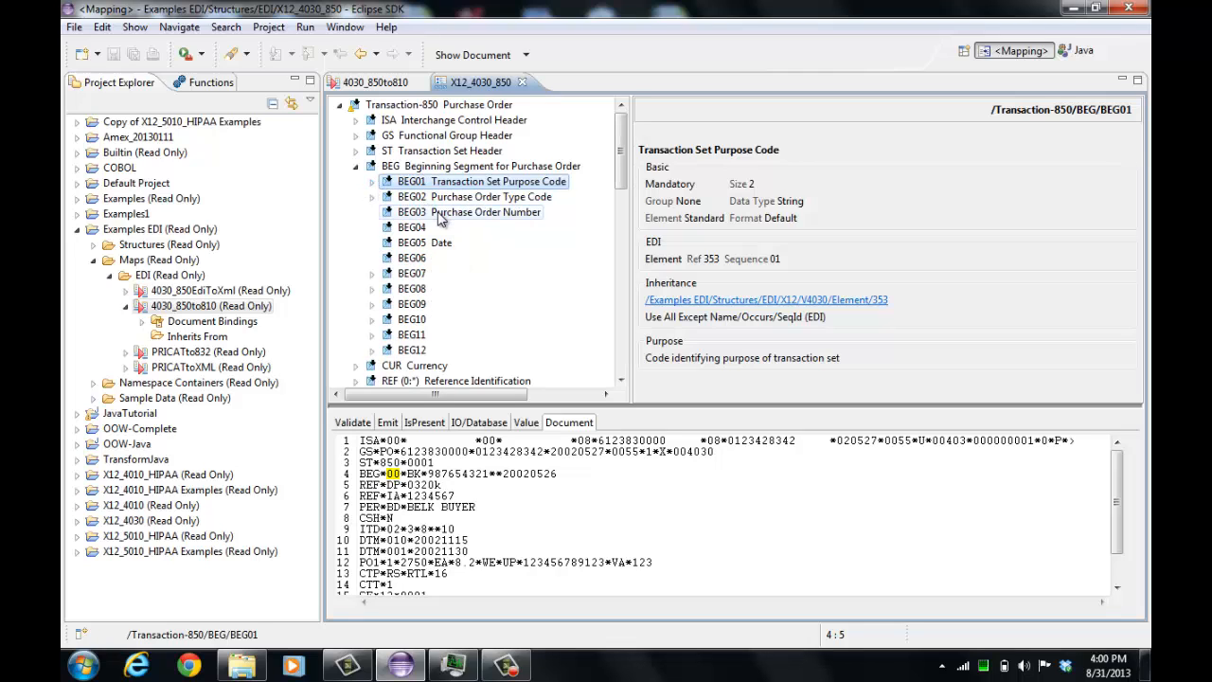
left_click(438, 214)
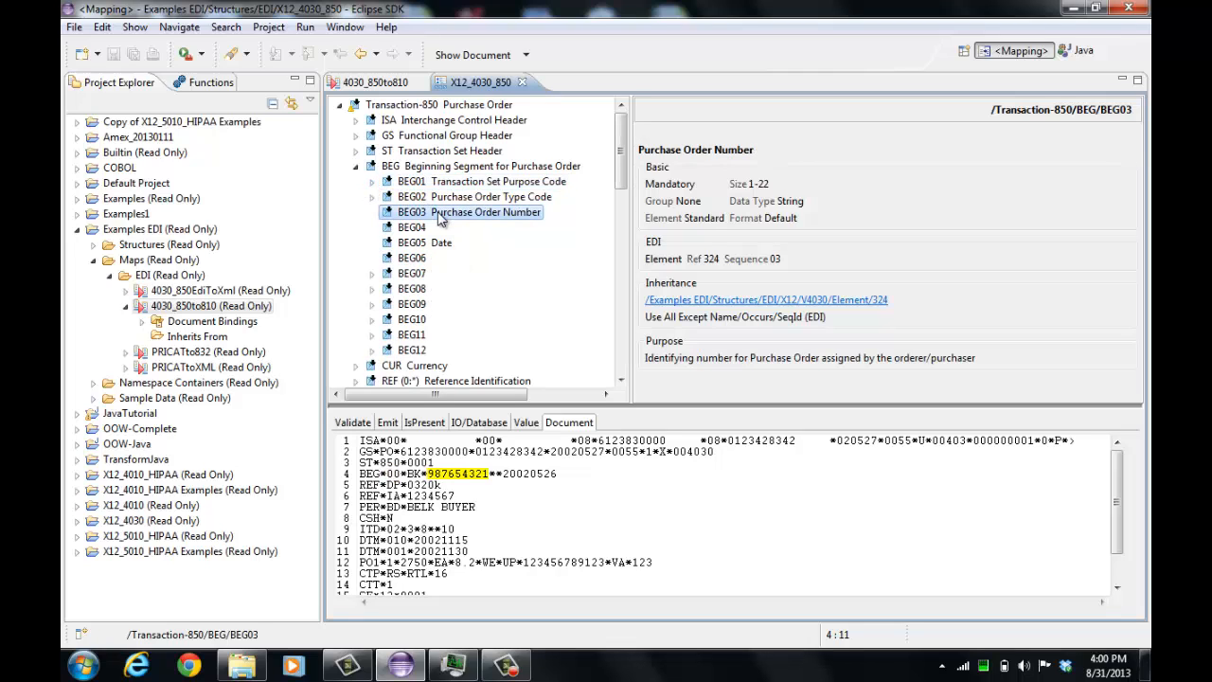
left_click(355, 166)
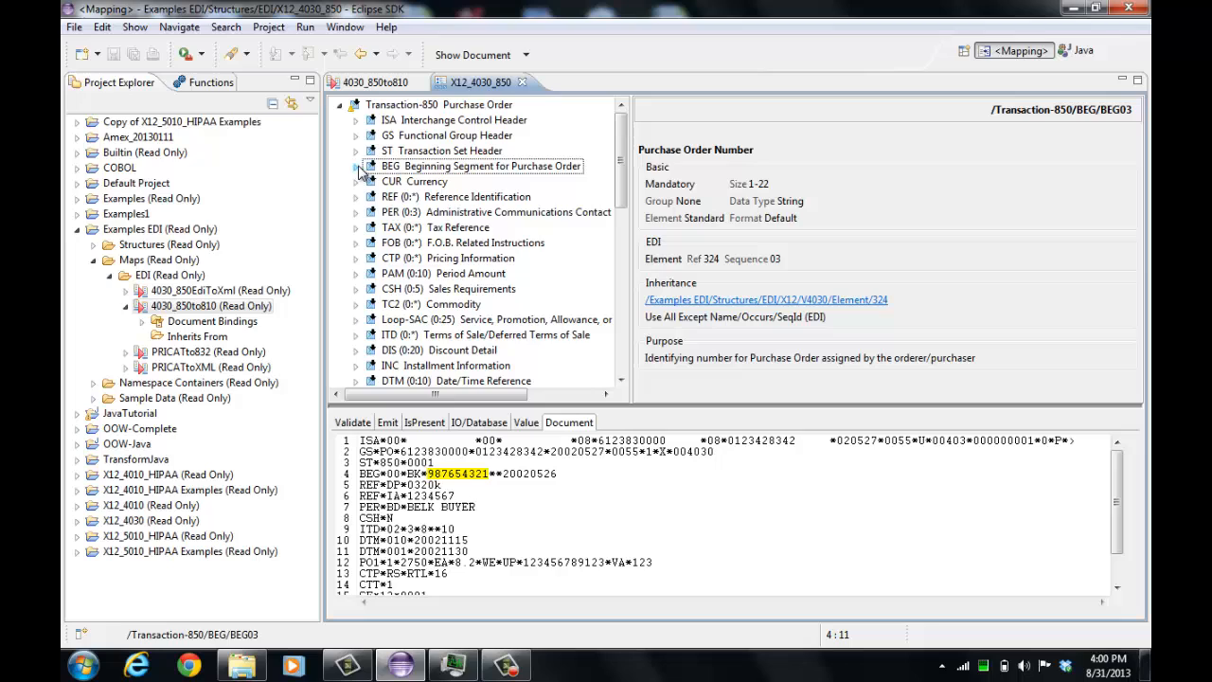
Locate the REF Reference Identification segments in the sample document and view the code list of REF01
left_click(418, 201)
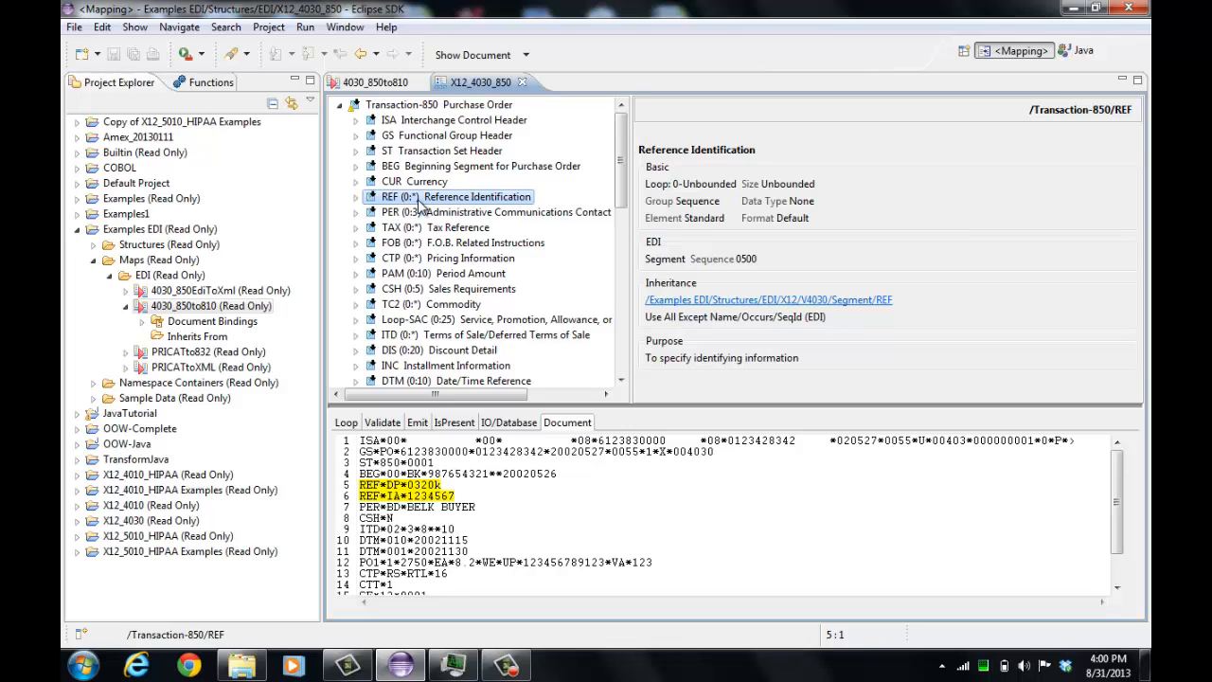
left_click(356, 197)
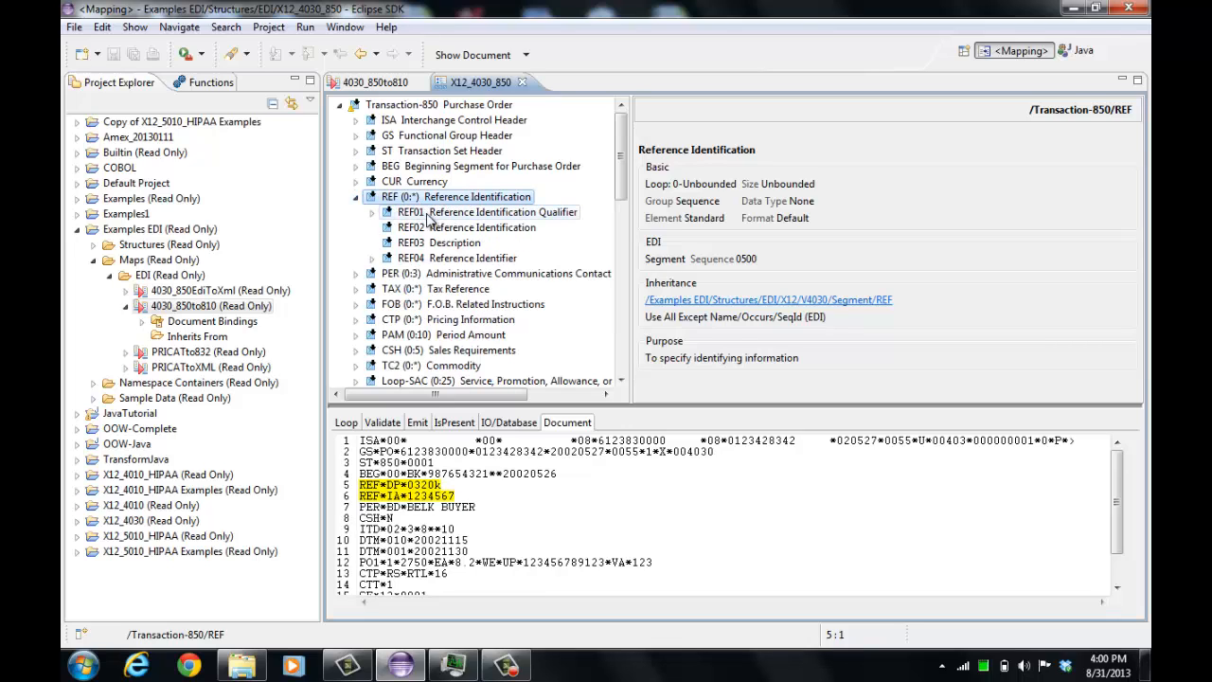
left_click(372, 212)
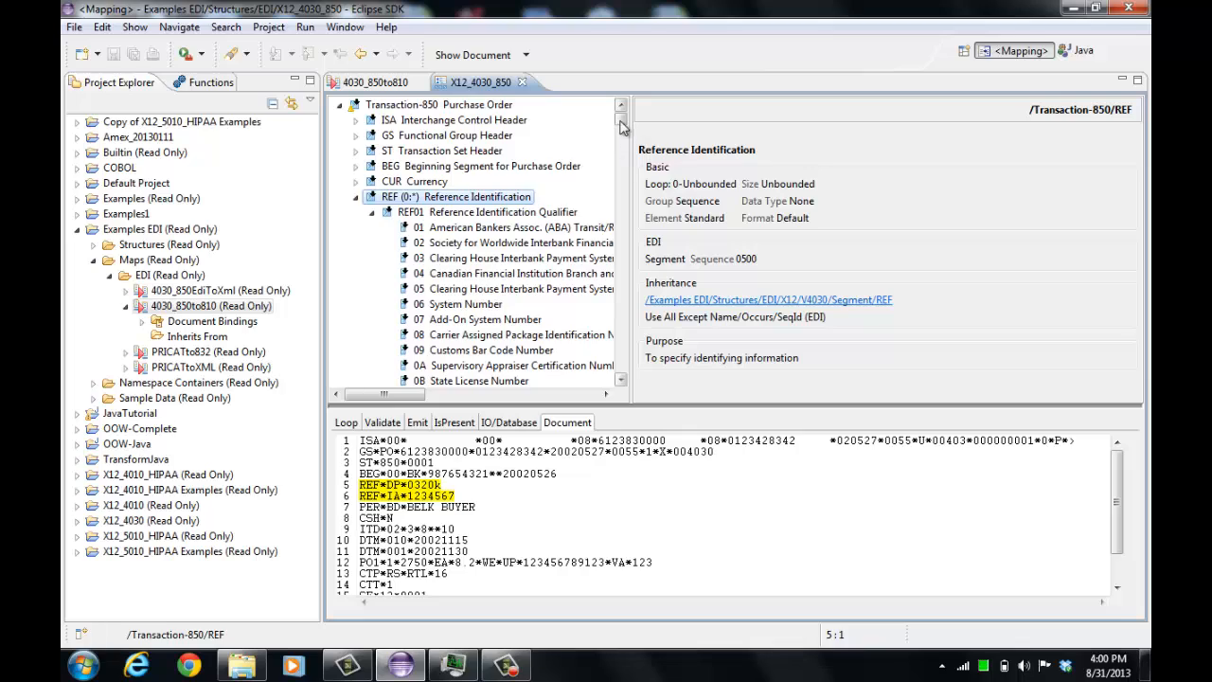
mouse_move(621, 122)
left_mouse_down()
mouse_move(621, 248)
mouse_move(632, 112)
left_mouse_up()
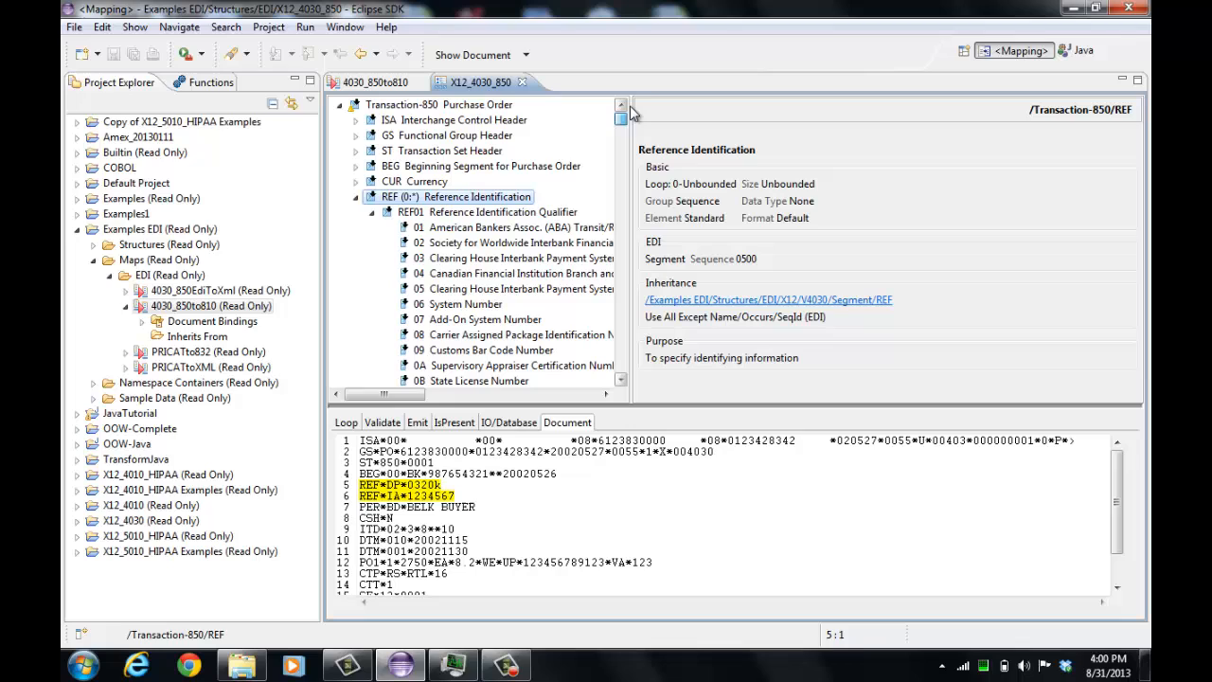
Filter the REF01 Reference Identification Qualifier codes by "bank" and review the matching entries
left_click(456, 214)
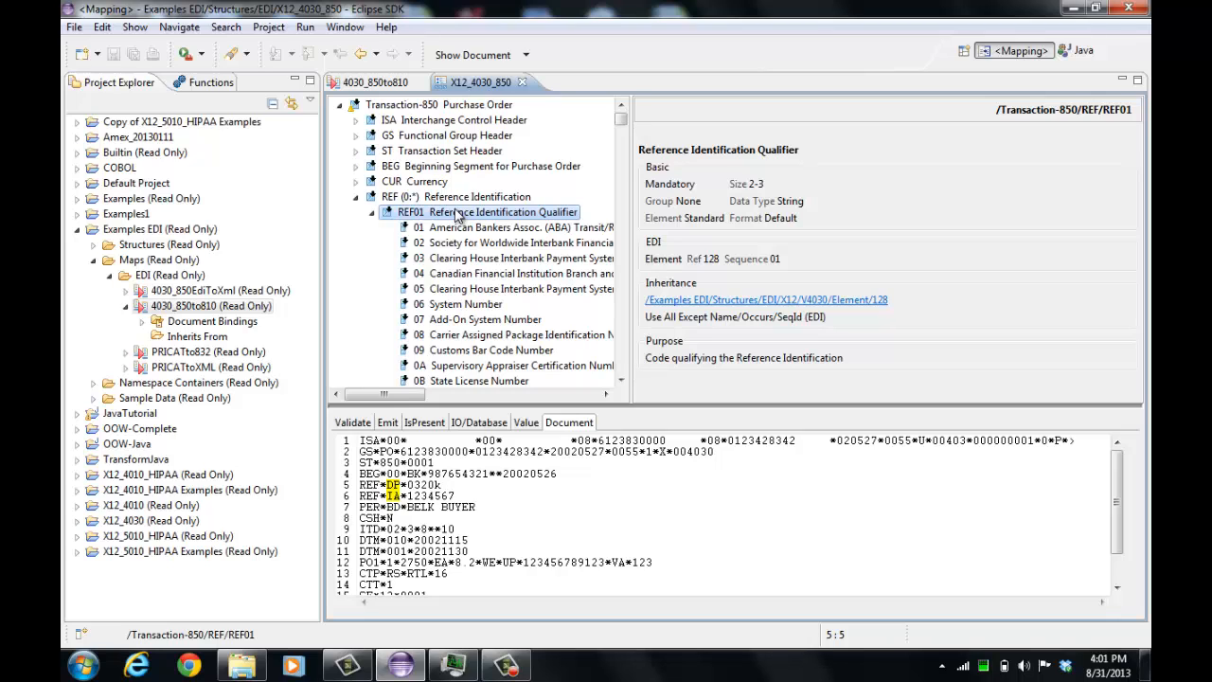
type("bank")
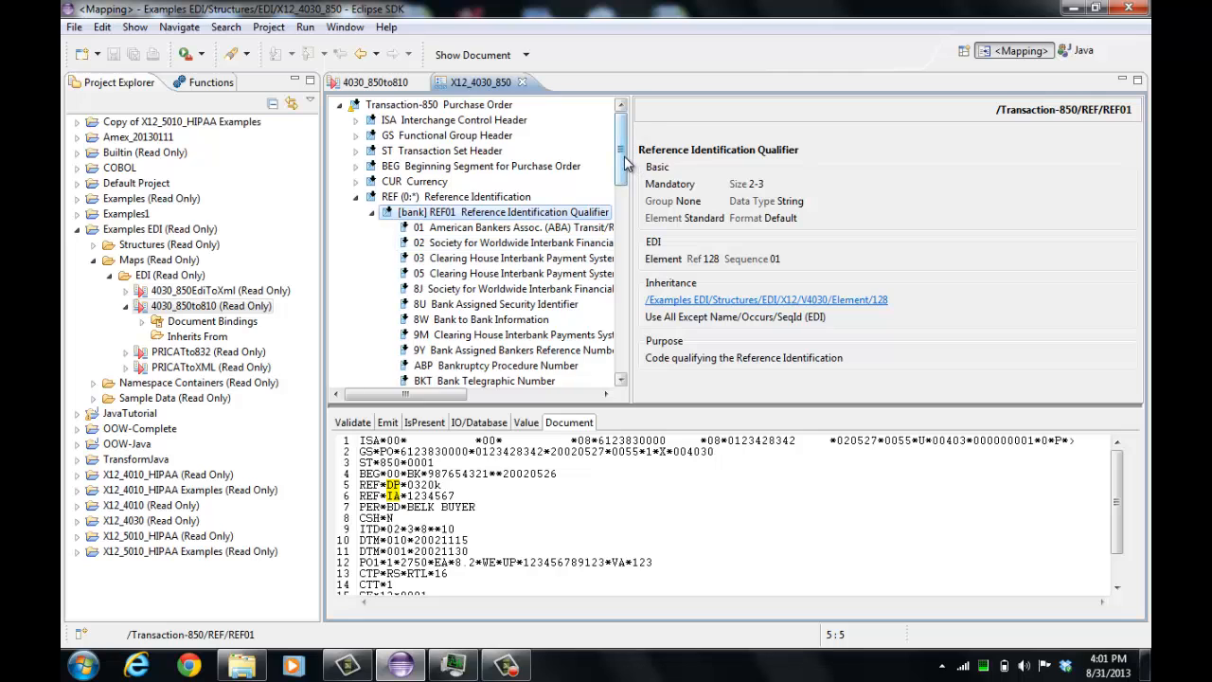
scroll(545, 208, "down", 2)
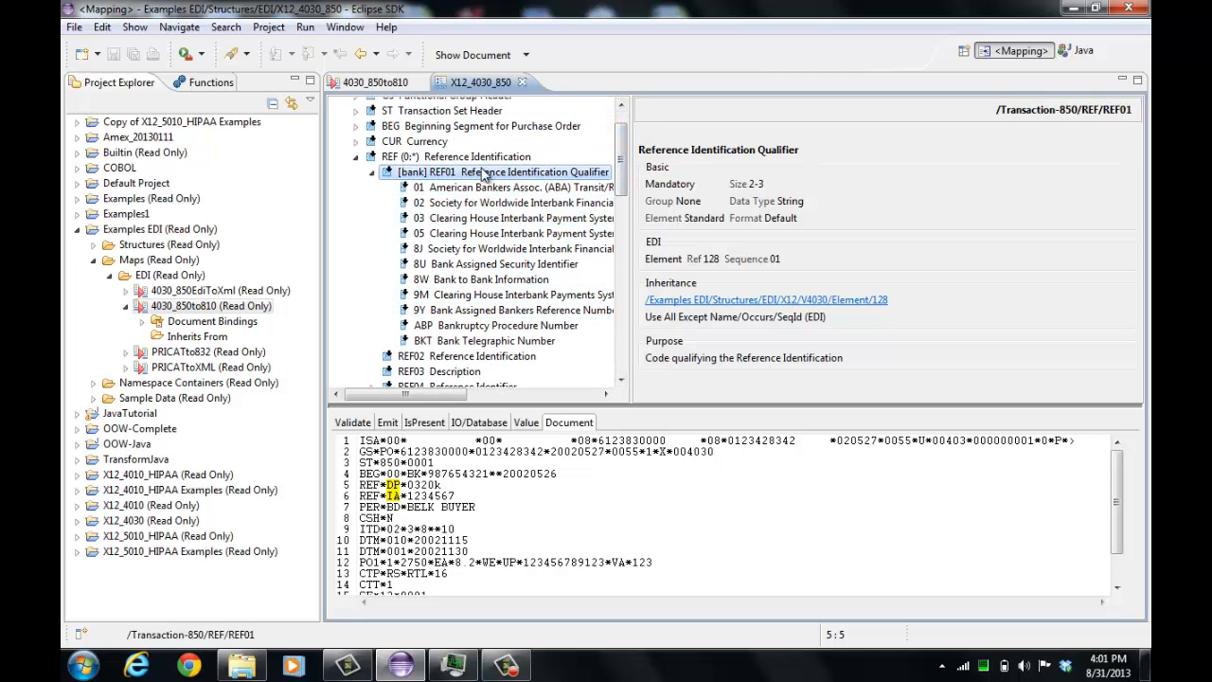
Clear the "bank" filter from the REF01 codes, collapse the REF segment and highlight its occurrences in the sample document
key("BackSpace")
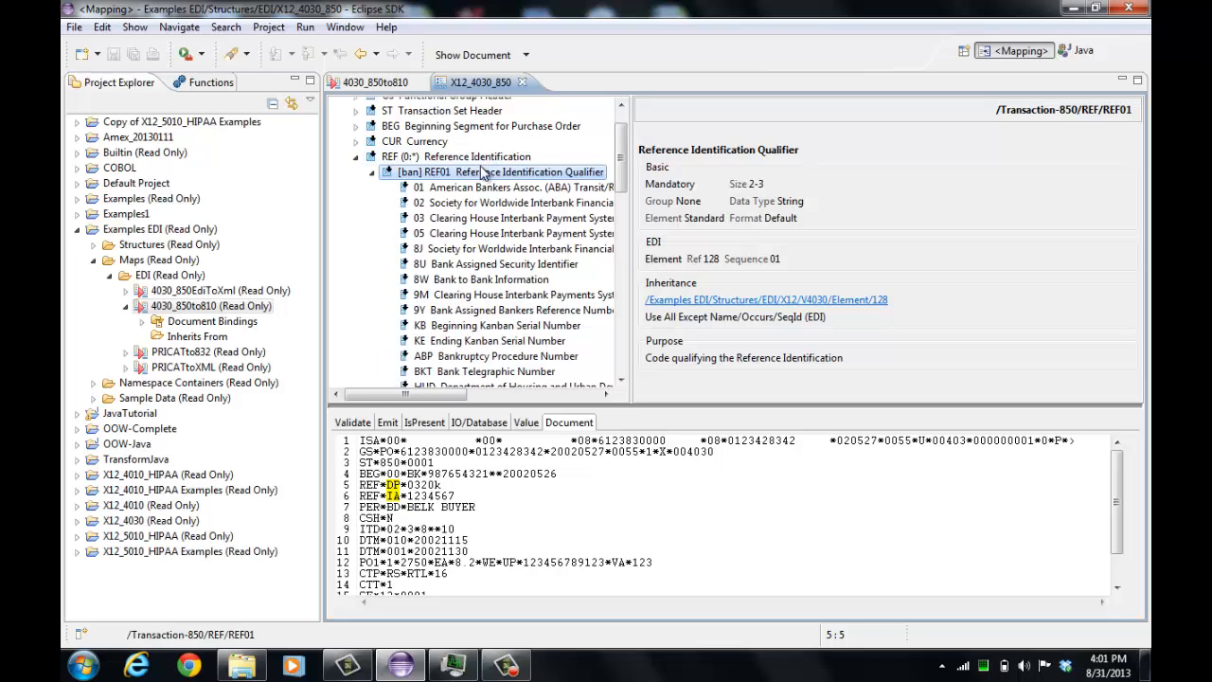
key("BackSpace")
key("BackSpace")
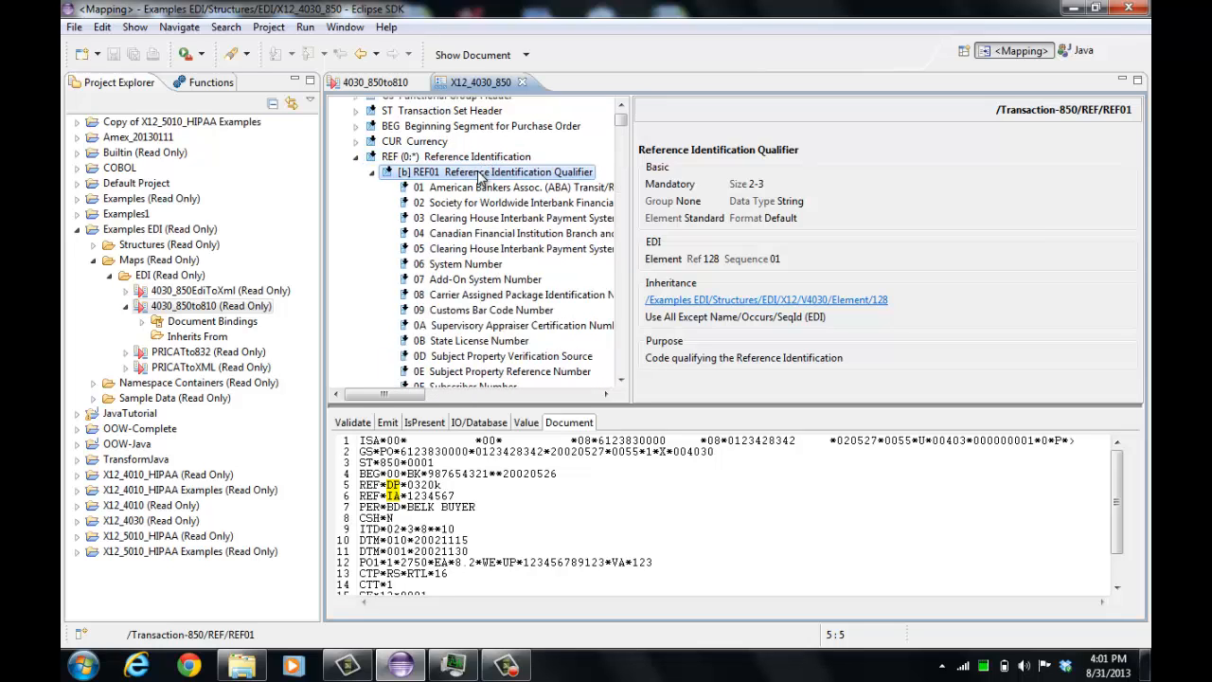
key("BackSpace")
left_click(481, 176)
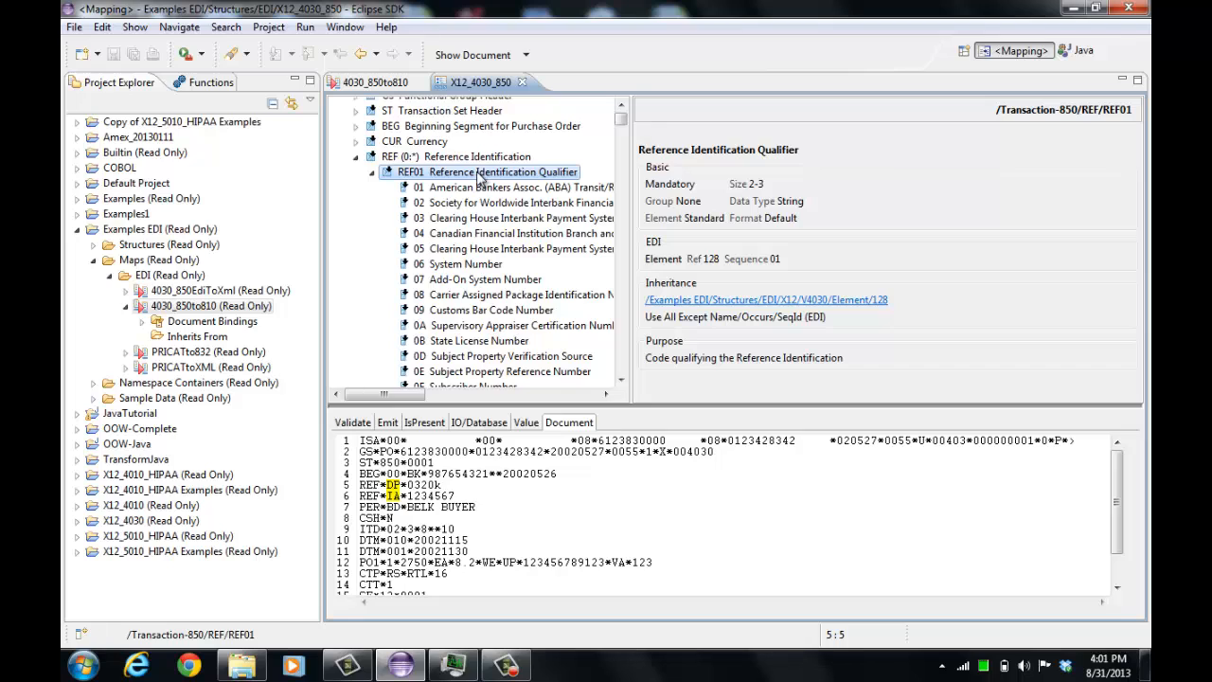
left_click(372, 173)
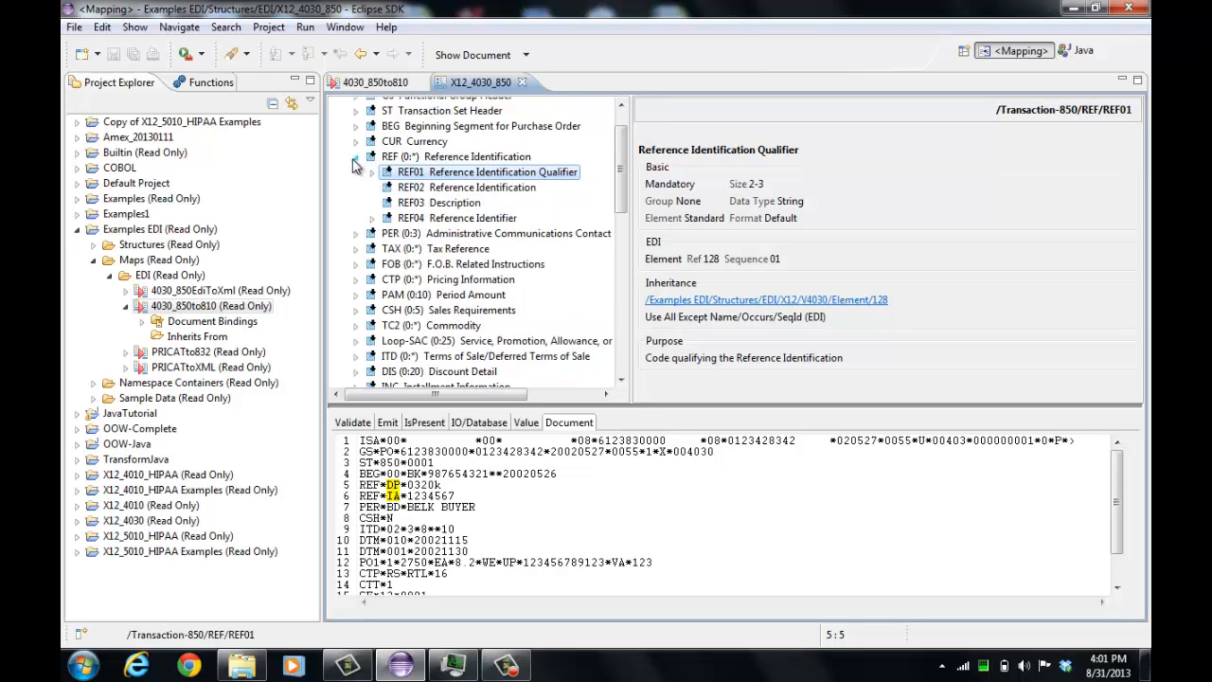
left_click(356, 156)
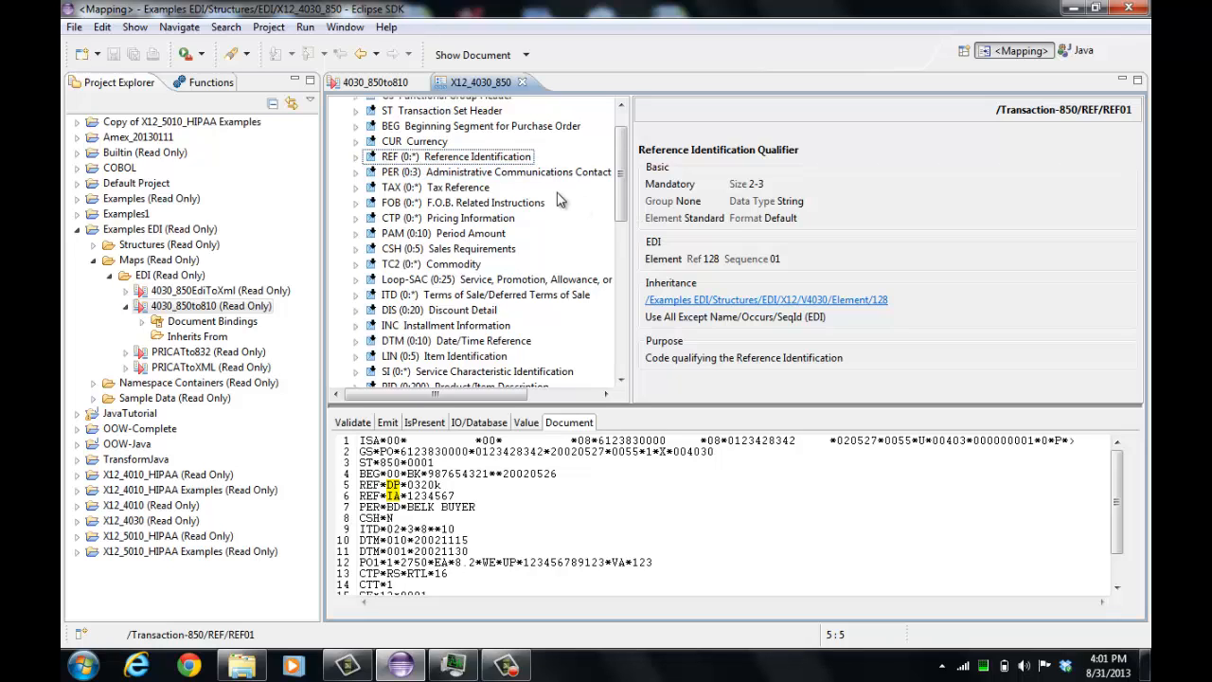
left_click(421, 143)
left_click(435, 158)
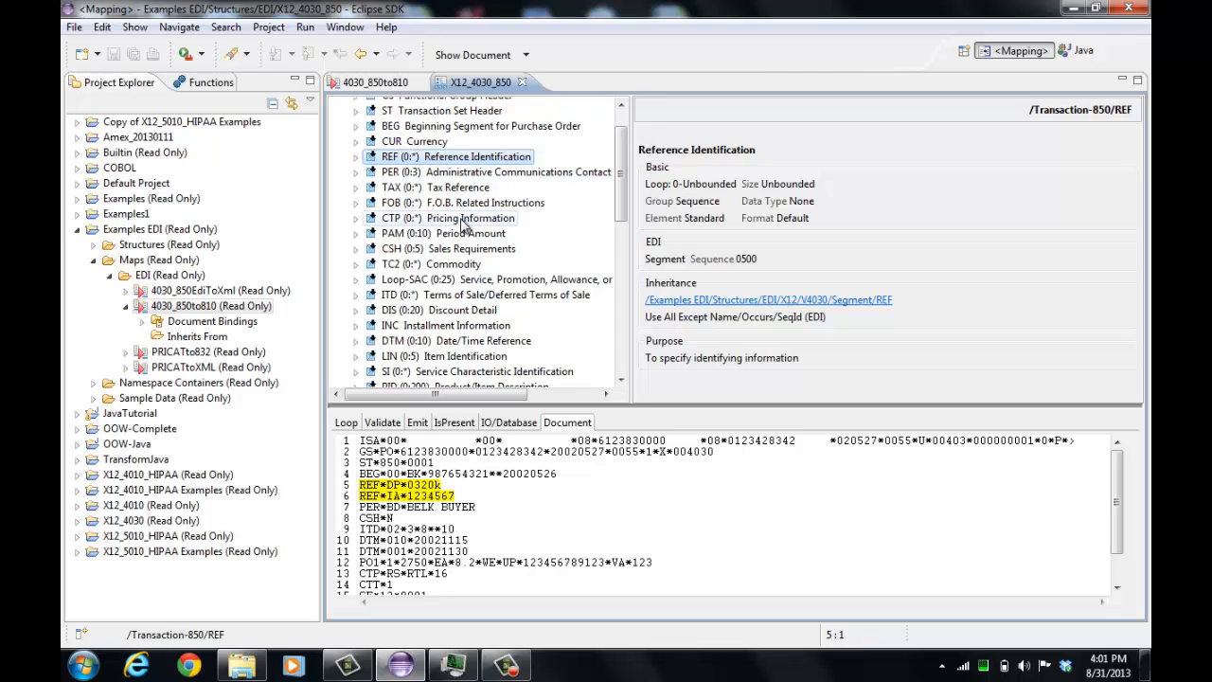
Examine Loop-SAC Service, Promotion, Allowance, or Charge Information and its SAC segment, and collapse the loop
left_click_drag(620, 175, 620, 208)
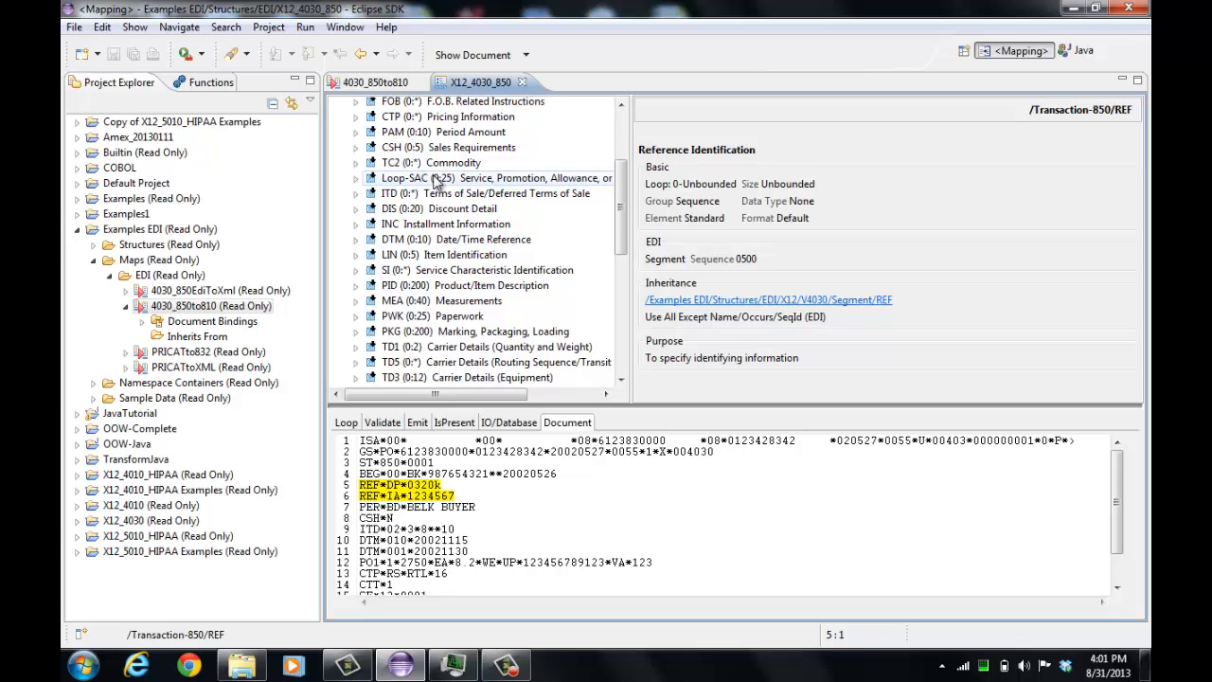
left_click(359, 184)
left_click(356, 180)
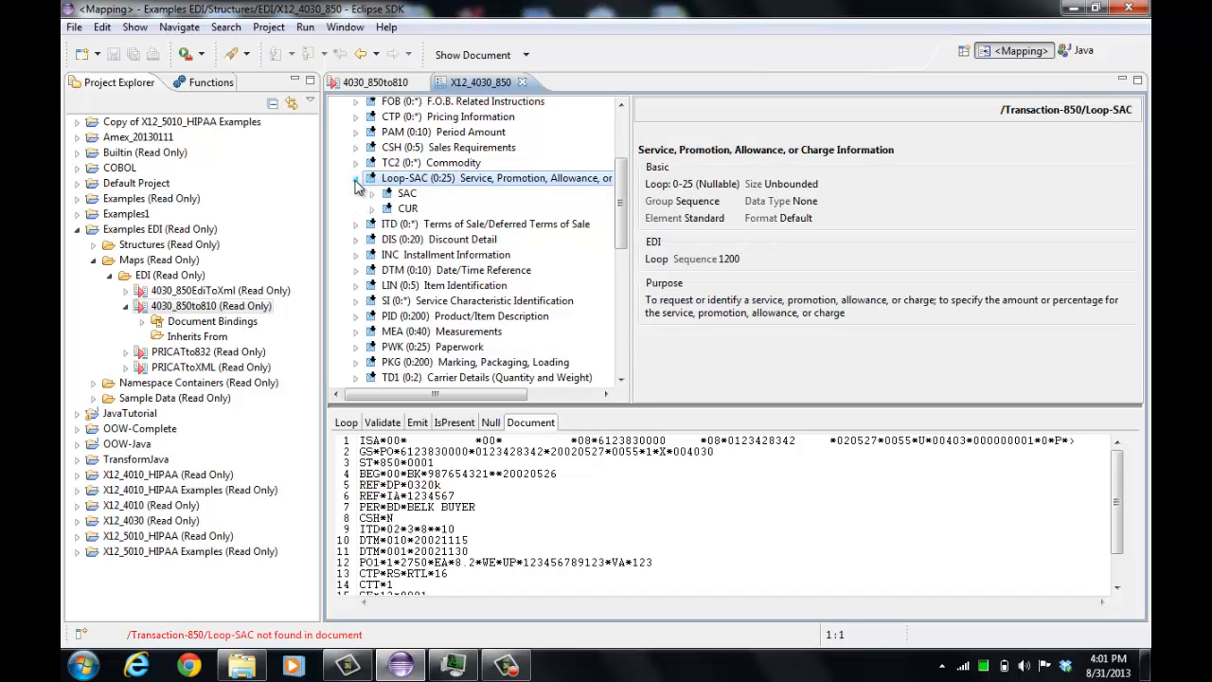
left_click(410, 199)
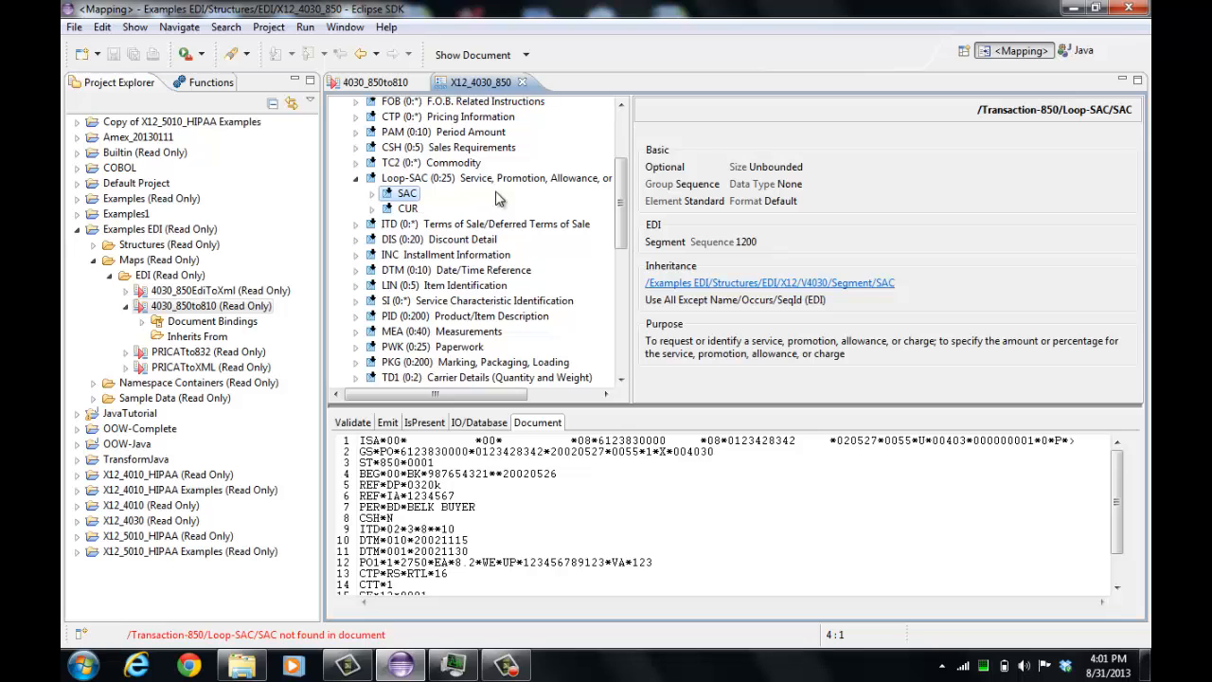
left_click(400, 184)
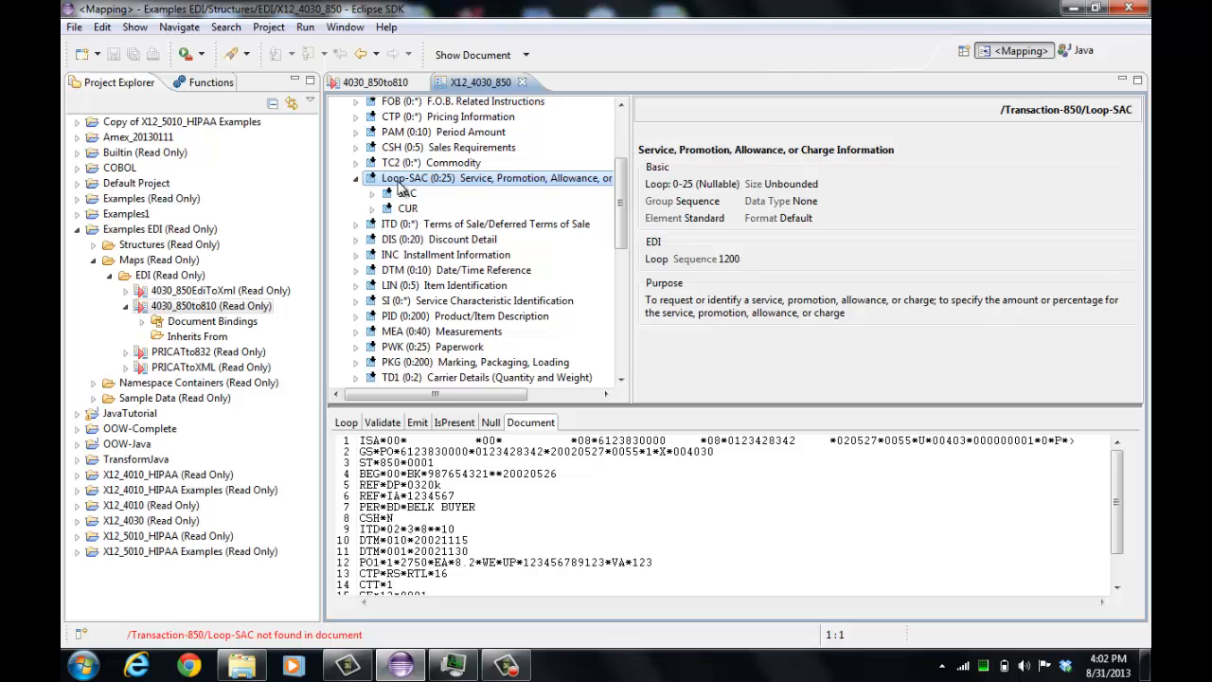
left_click(405, 194)
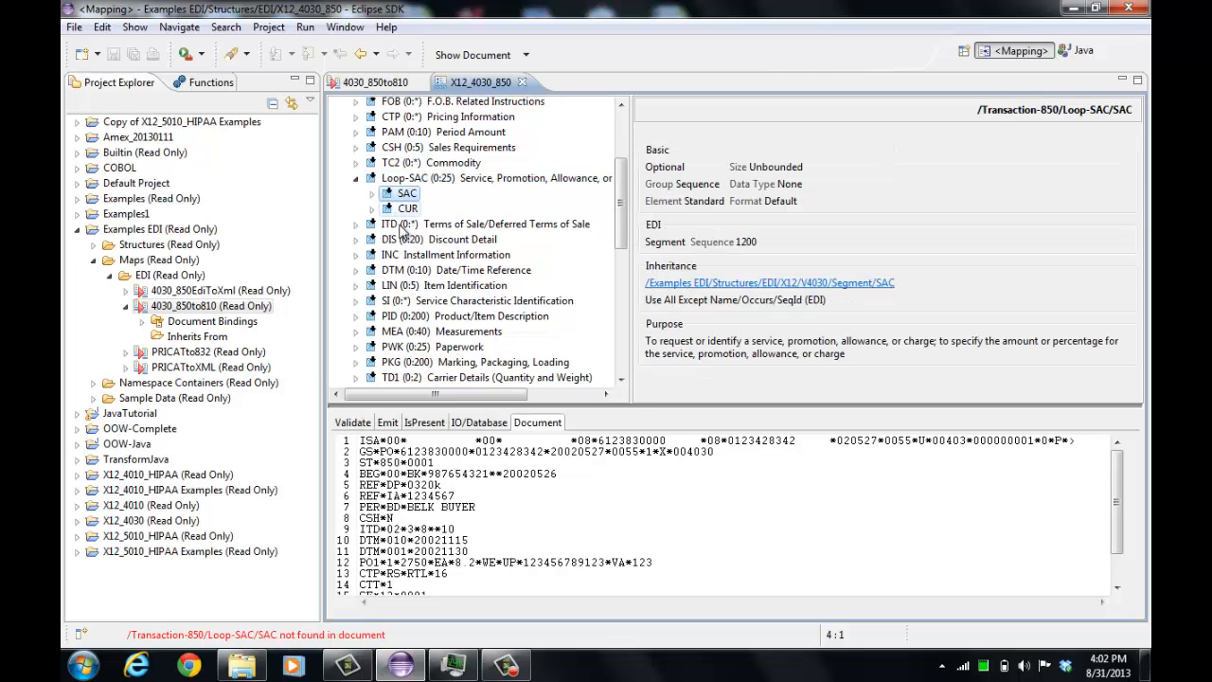
left_click(355, 179)
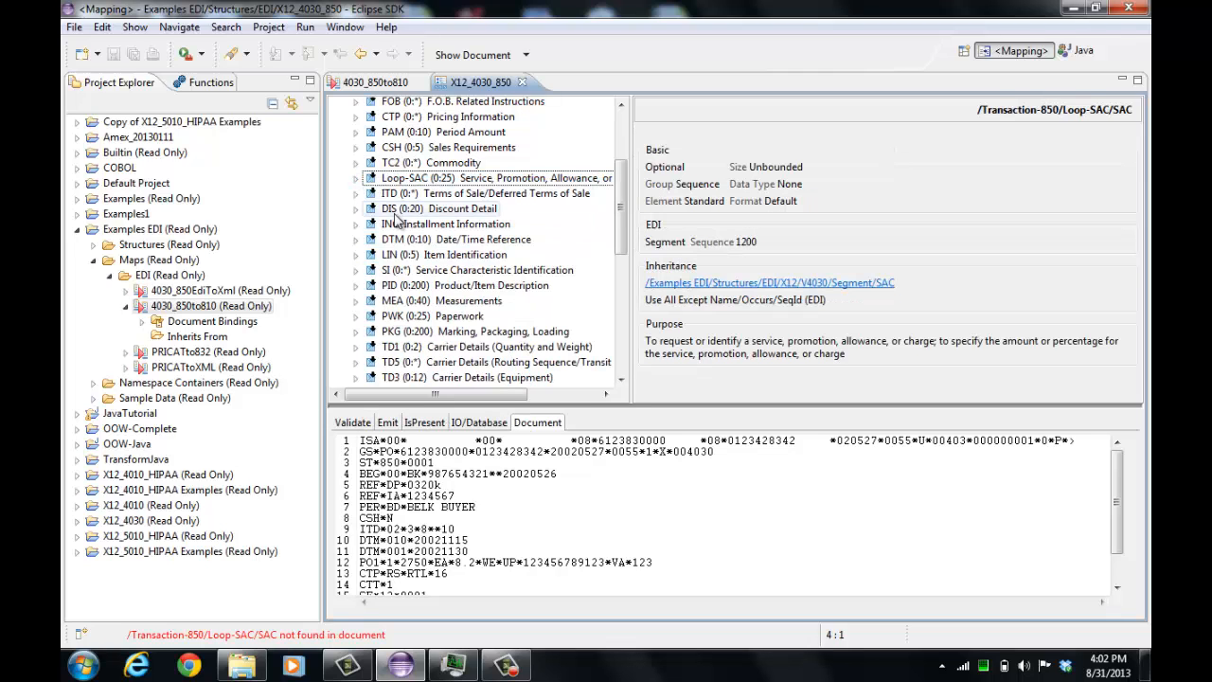
Locate Loop-PO1 Baseline Item Data and its PO1 segment in the sample document, and collapse the loop
scroll(457, 327, "down", 1)
scroll(457, 327, "down", 4)
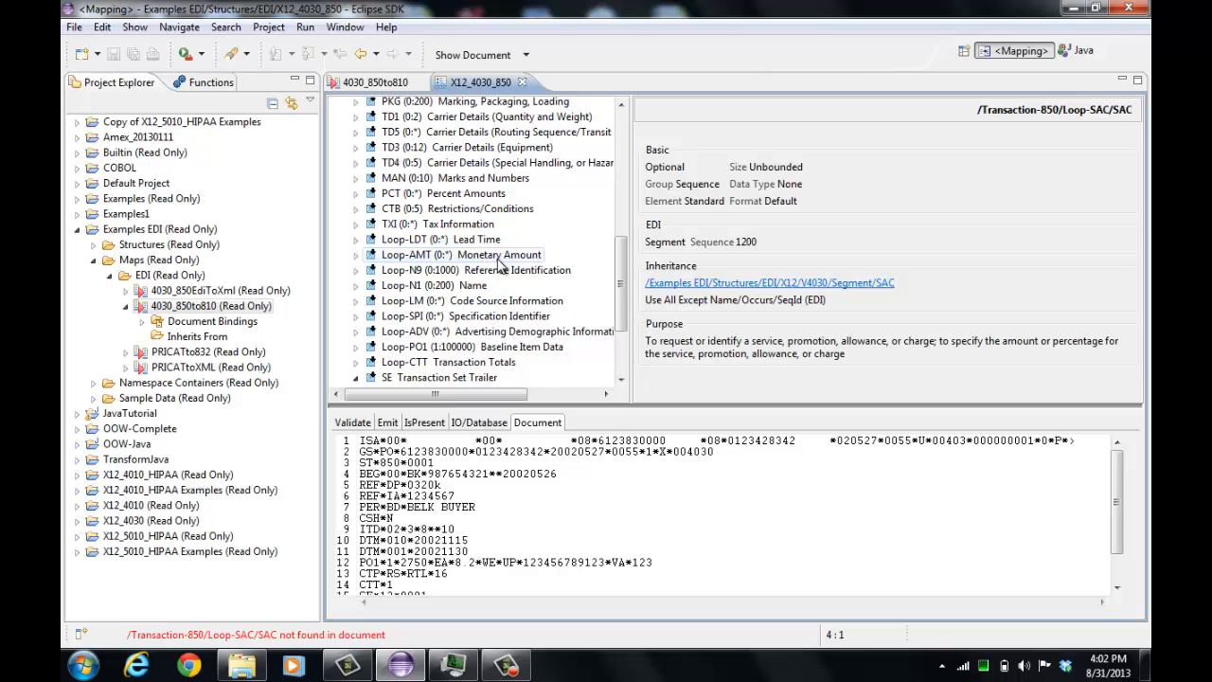
left_click(458, 350)
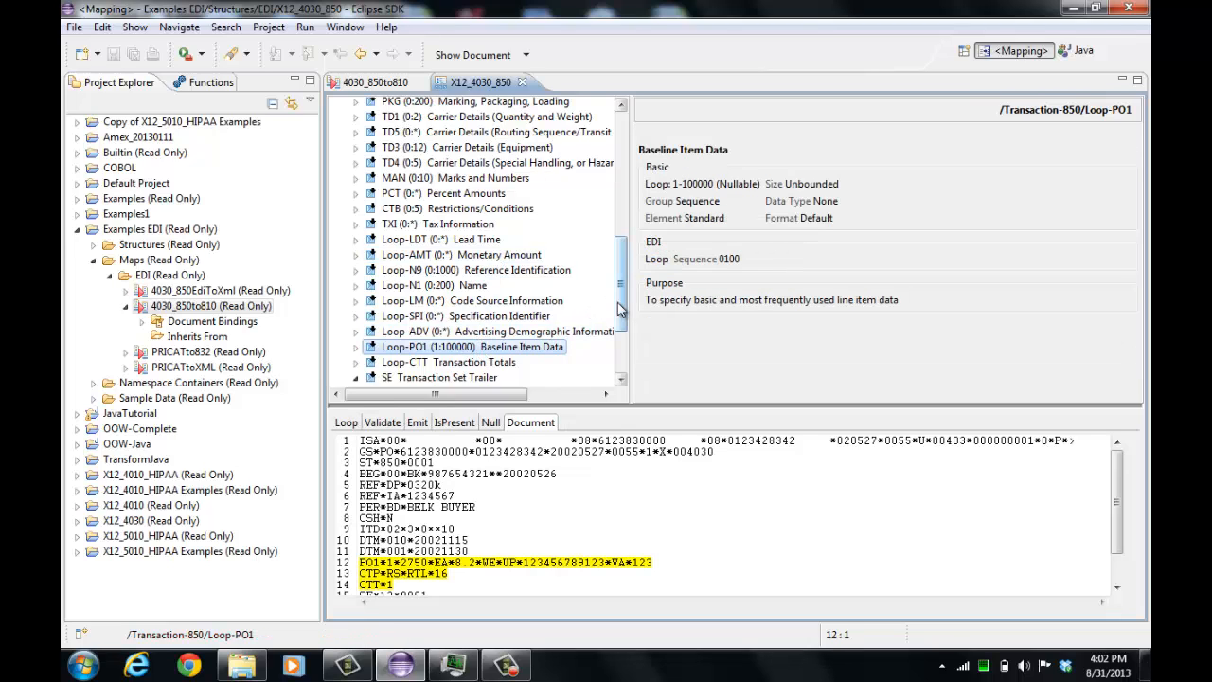
left_click_drag(622, 312, 620, 345)
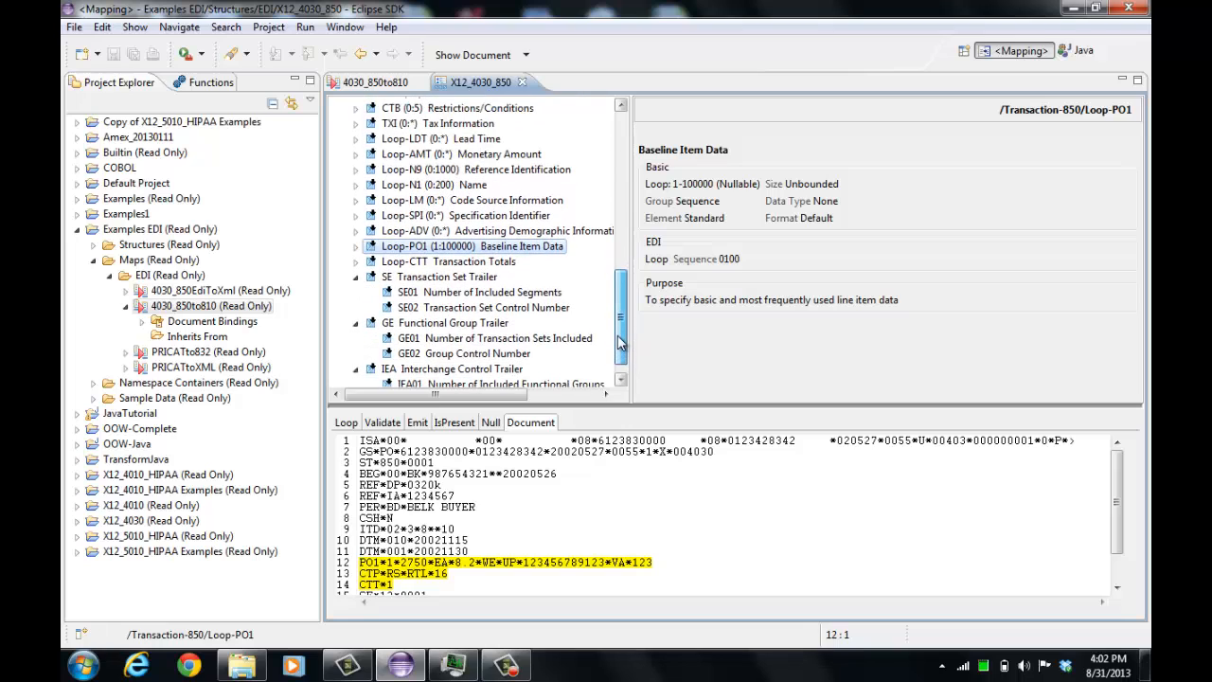
left_click(356, 247)
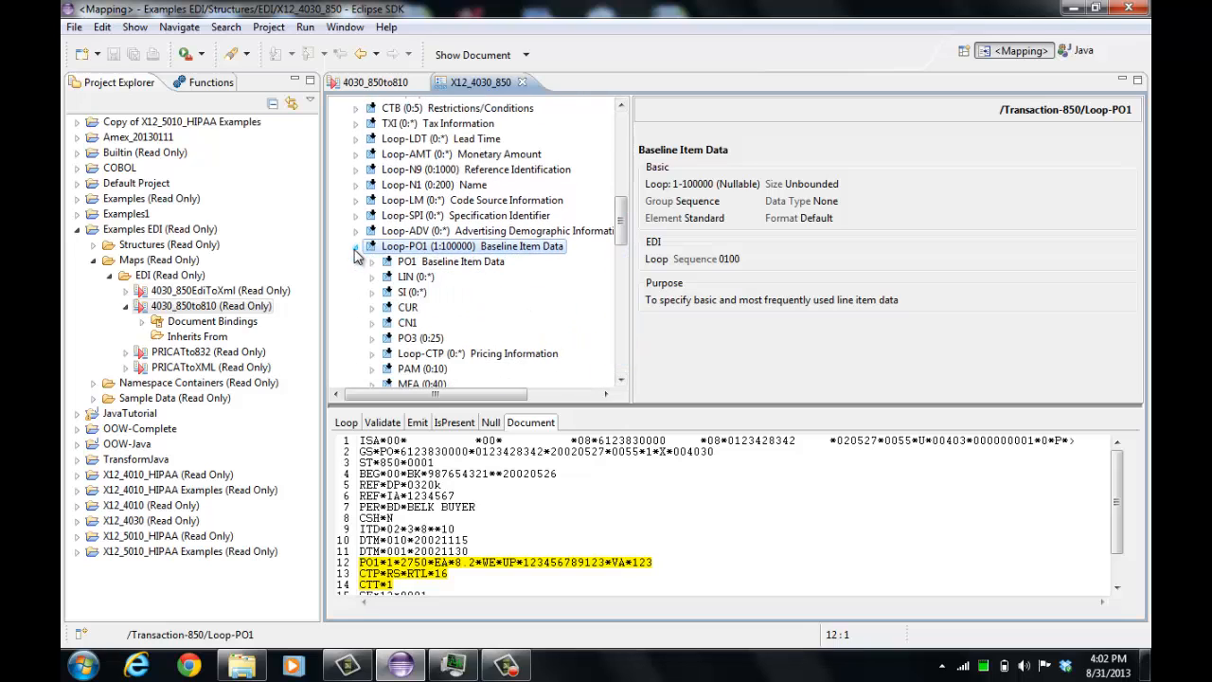
left_click(434, 270)
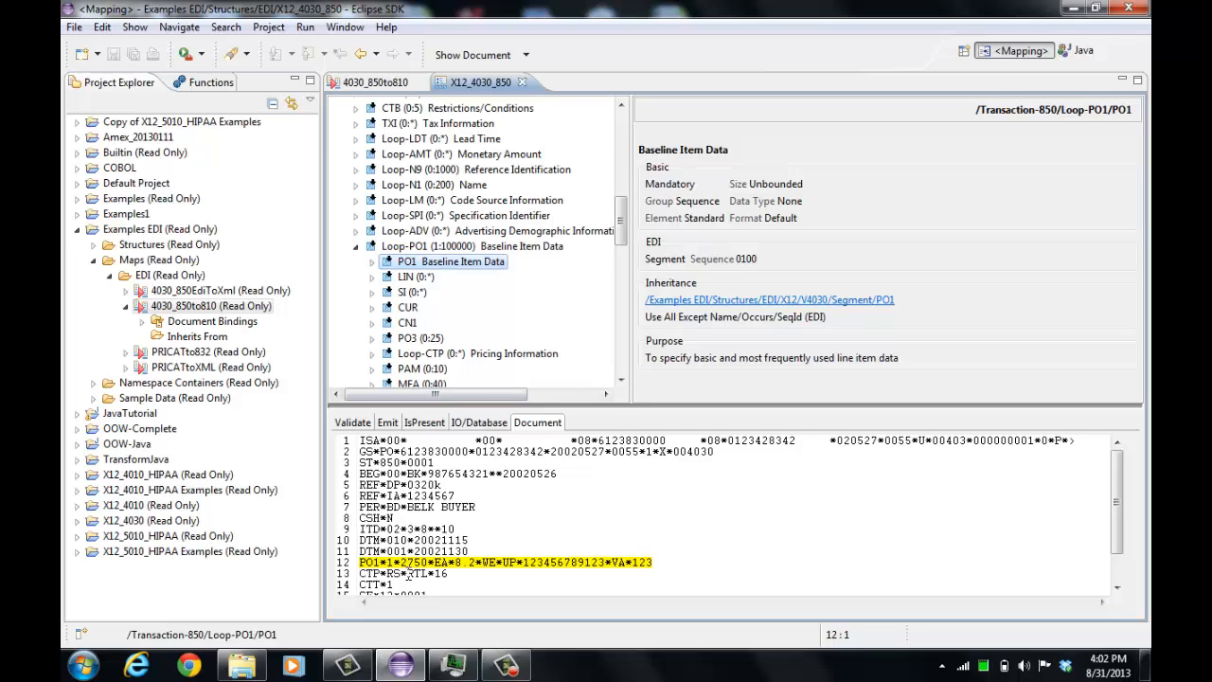
scroll(409, 574, "down", 2)
scroll(441, 322, "up", 2)
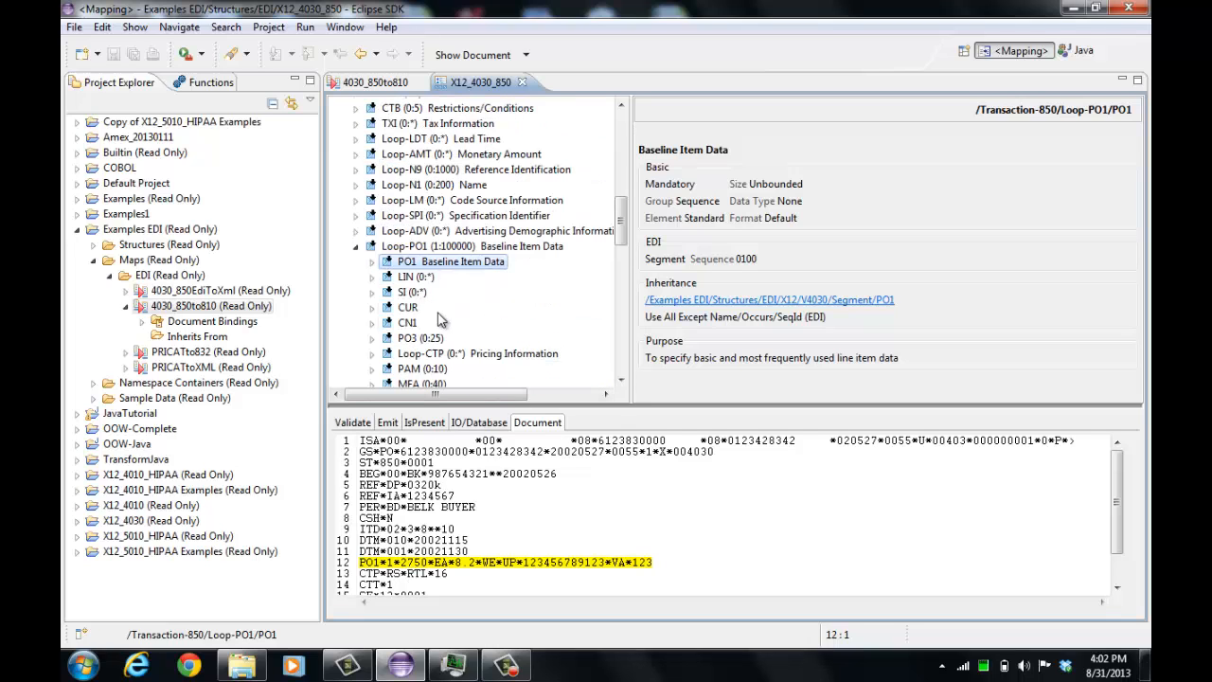
left_click(356, 247)
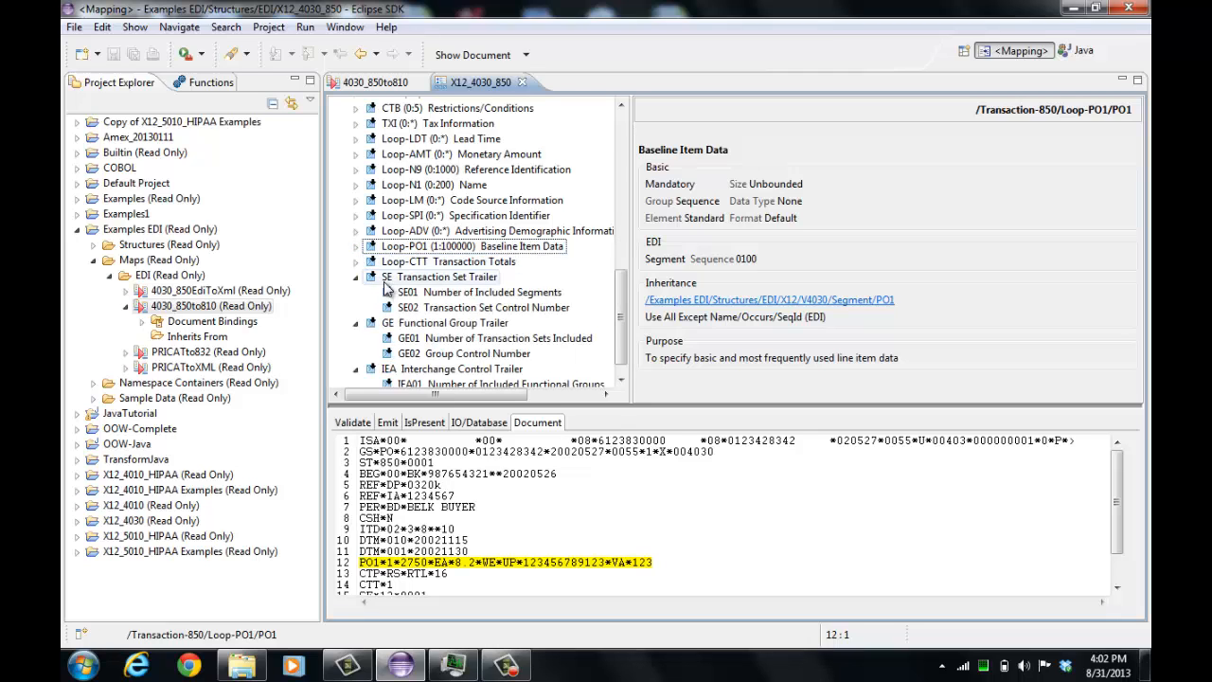
Collapse the SE, GE and IEA trailer segments and return to the start of the Transaction-850 structure
left_click(356, 276)
left_click(356, 302)
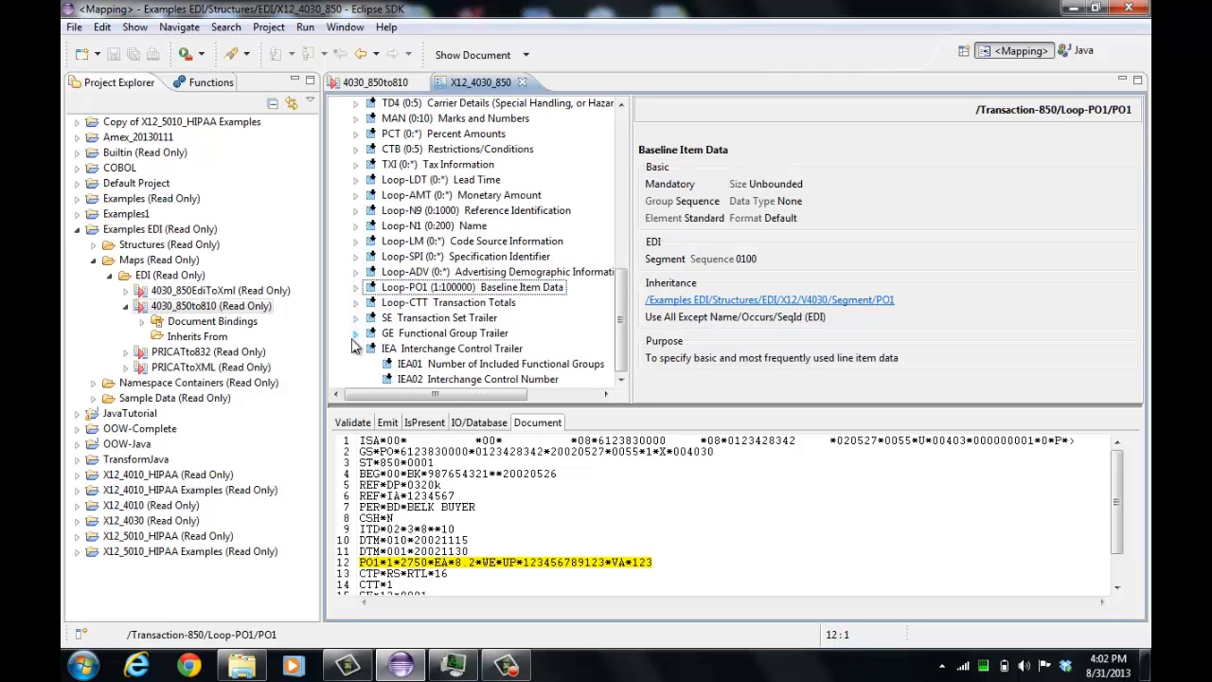
left_click(356, 347)
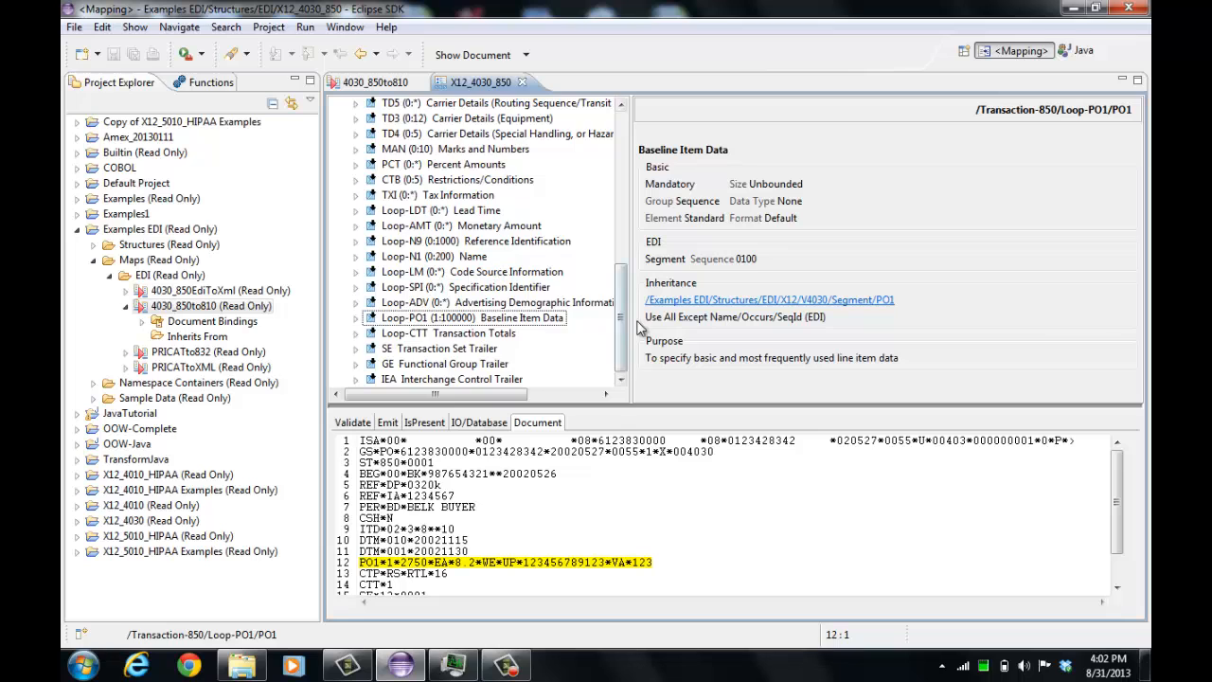
left_click_drag(622, 318, 627, 151)
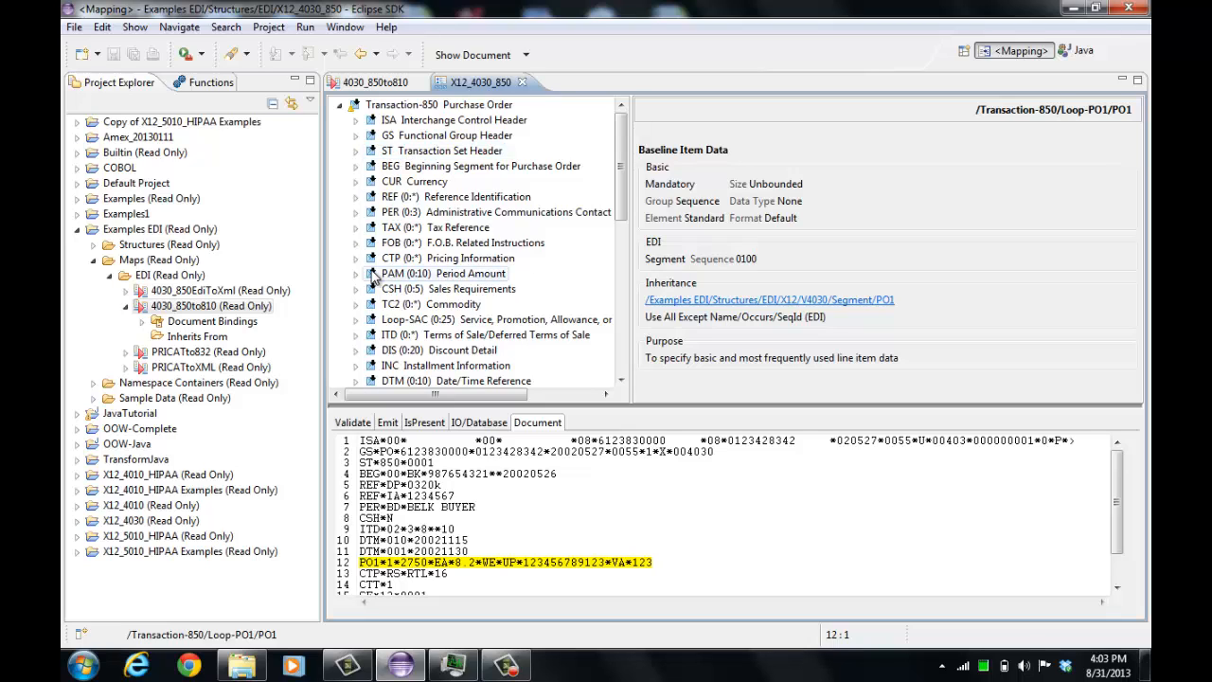
Close the X12_4030_850 structure and the 4030_850to810 map, and collapse the Examples EDI project
left_click(524, 82)
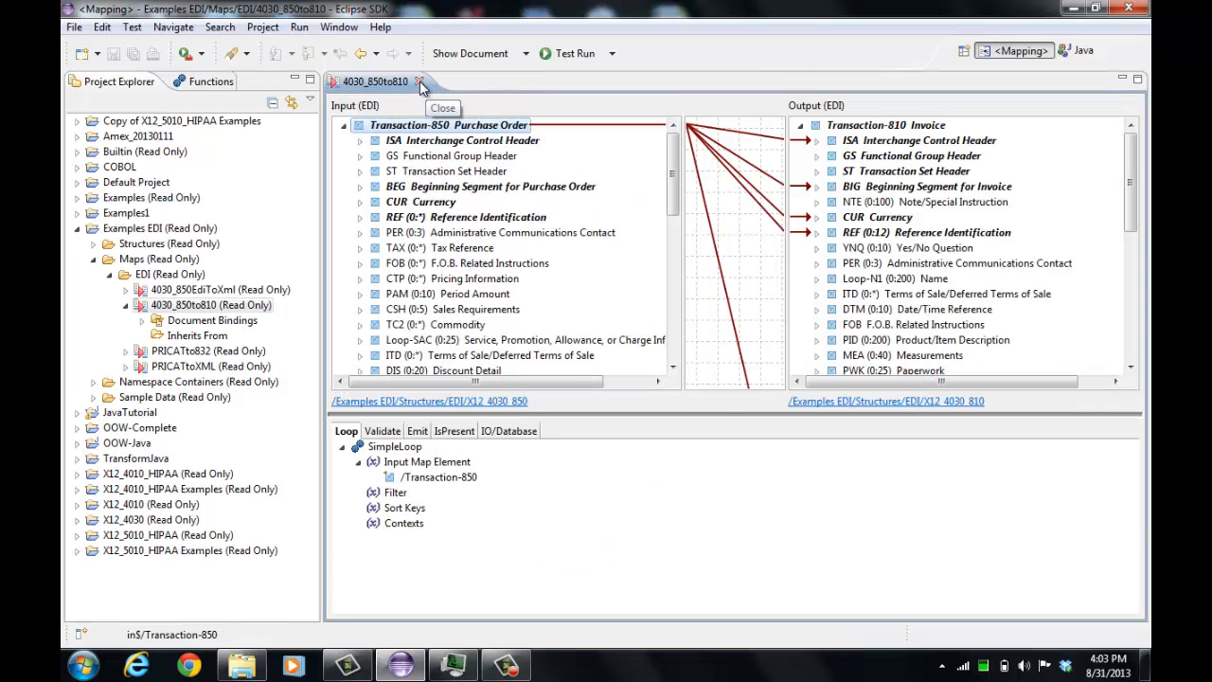
left_click(423, 84)
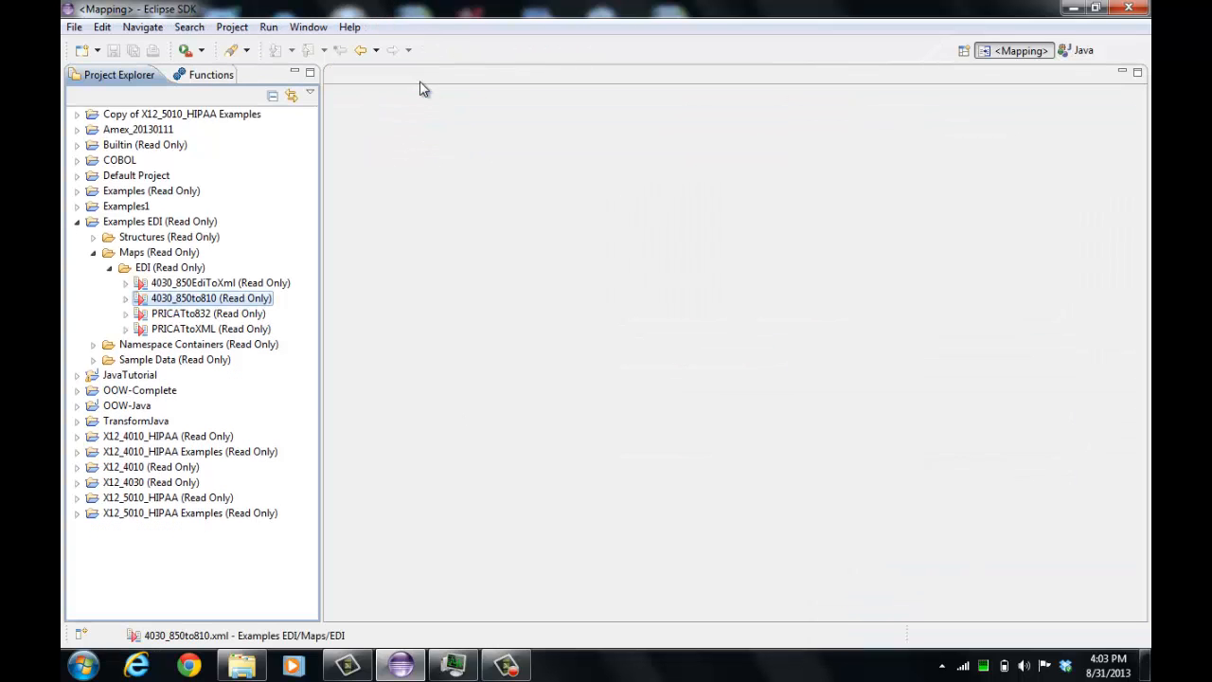
left_click(80, 222)
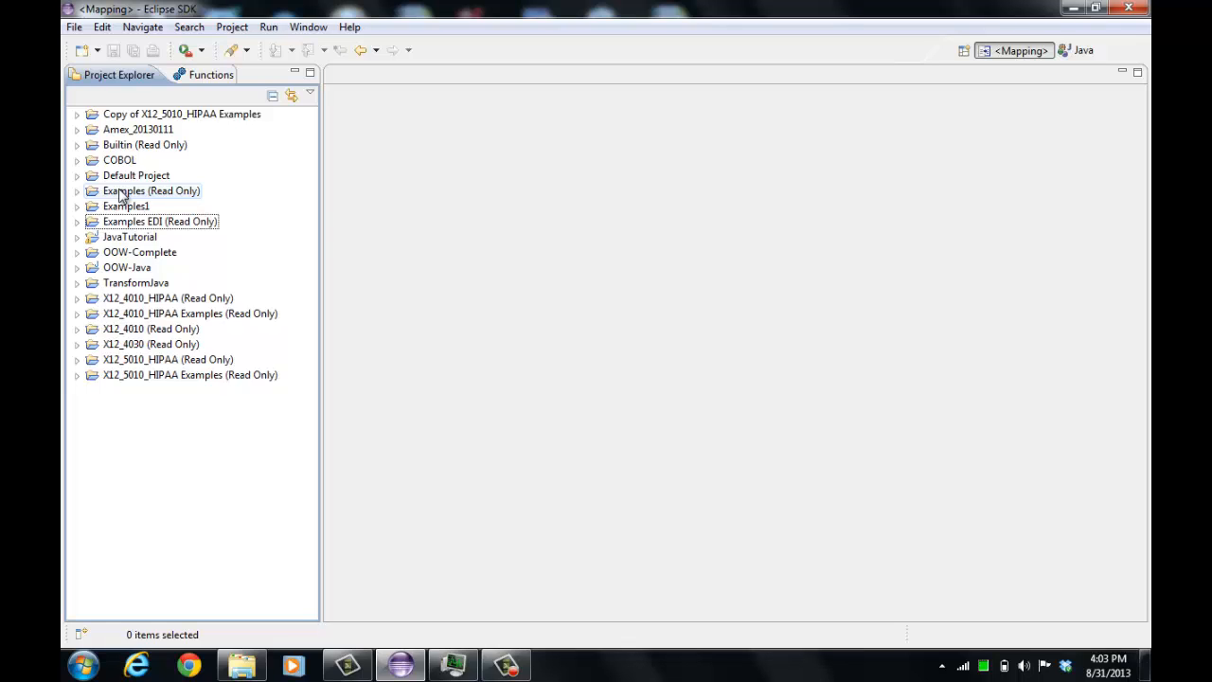
Open the CoverageResponse map from Copy of X12_5010_HIPAA Examples and its input structure Custom271-B1-HL-ENV
left_click(76, 114)
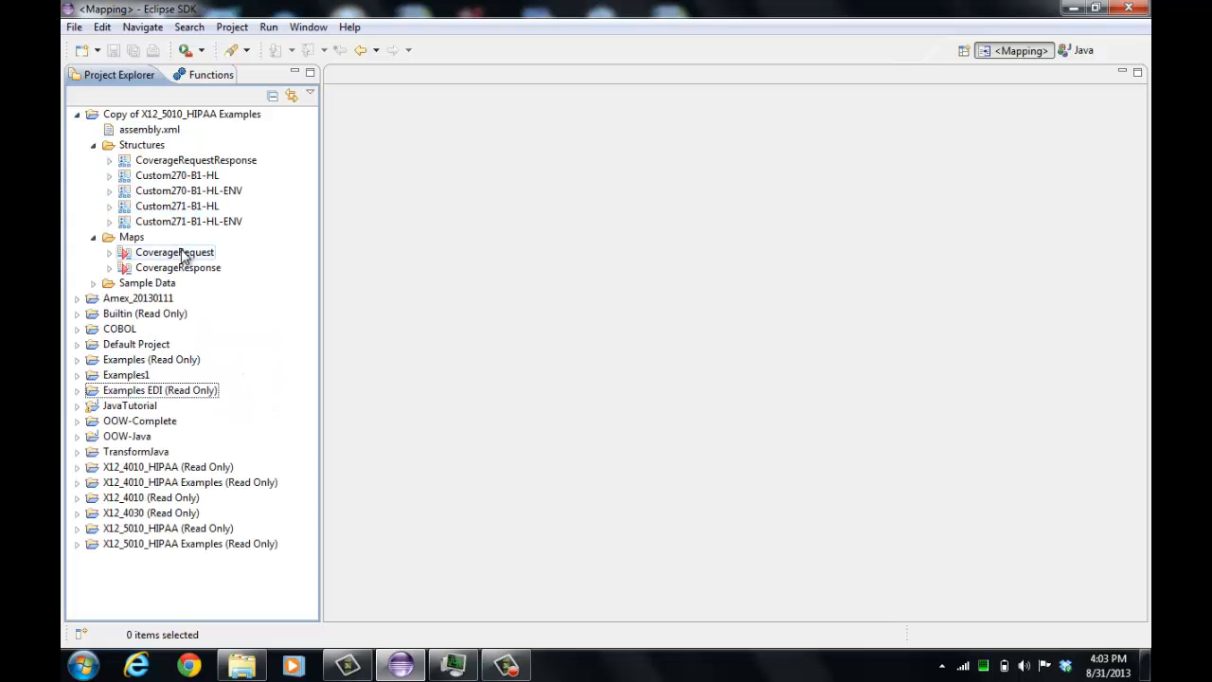
double_click(194, 269)
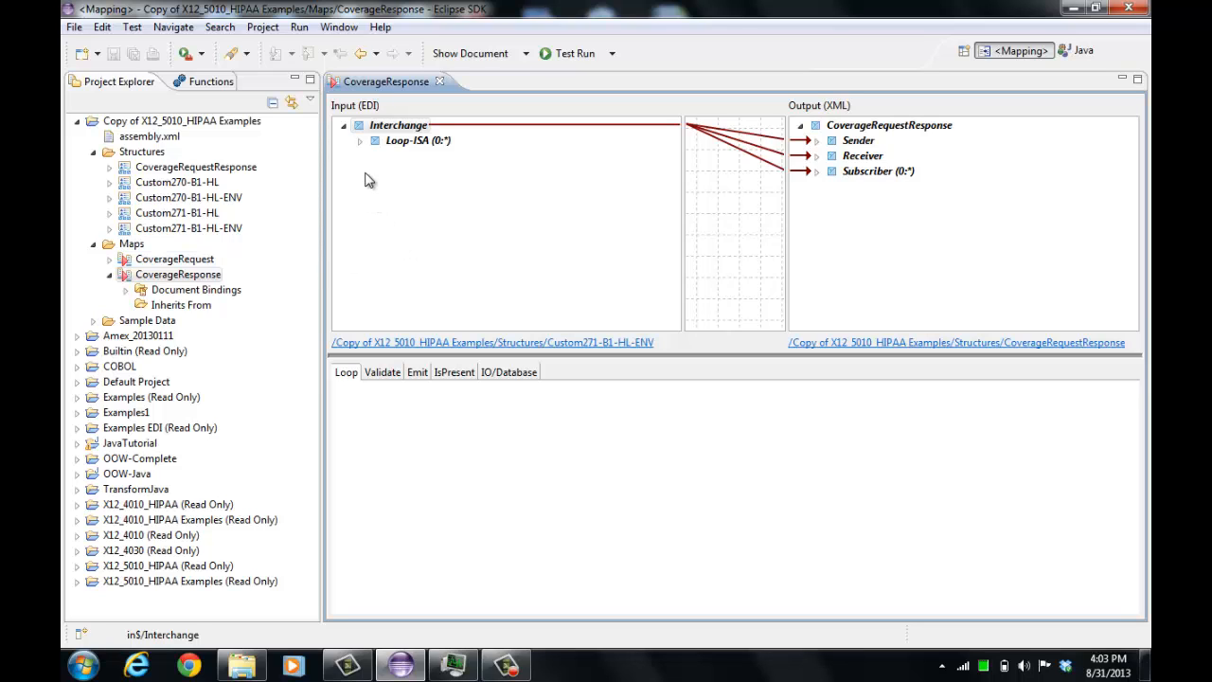
left_click(475, 341)
Expand Loop-ISA, Loop-GS and Loop-ST down to the segments of Transaction-271-B1, widening the structure tree area
left_click(355, 120)
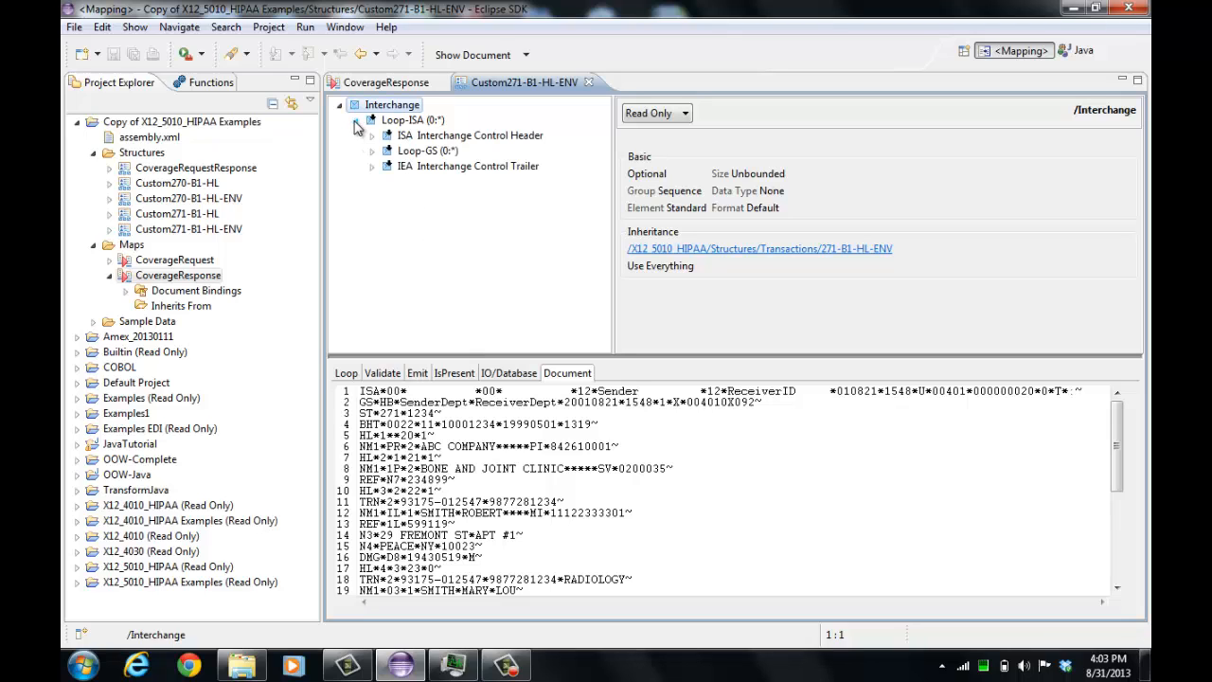
left_click(371, 150)
left_click(387, 180)
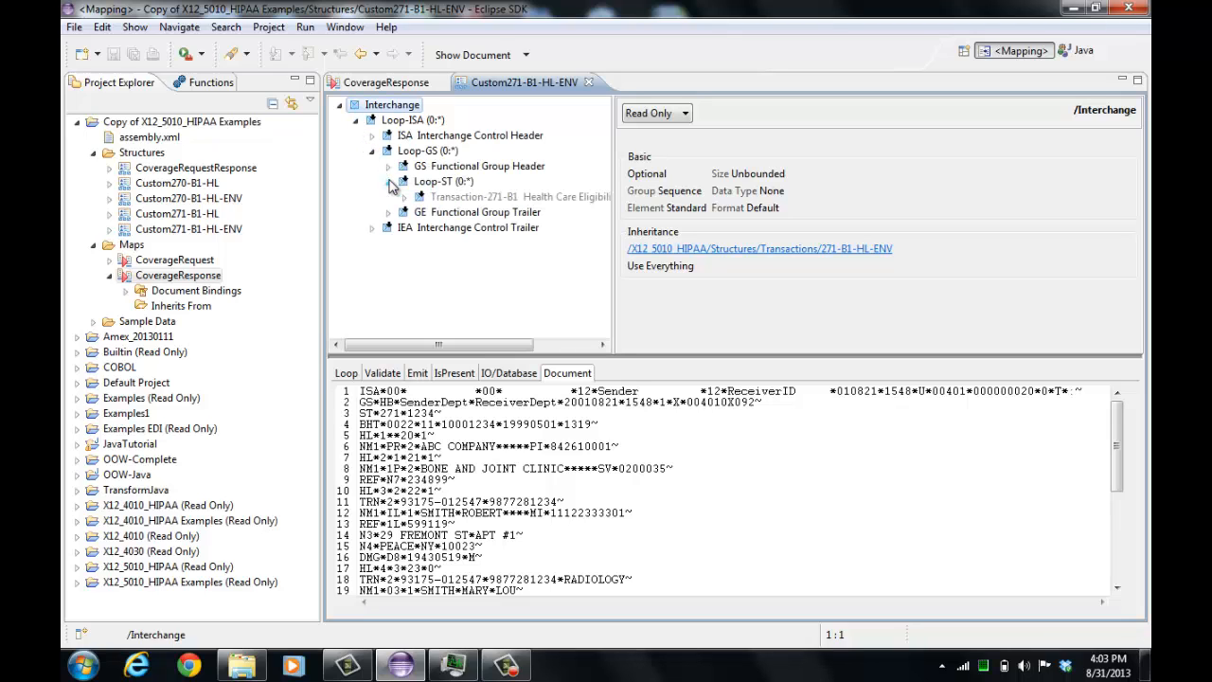
left_click(473, 196)
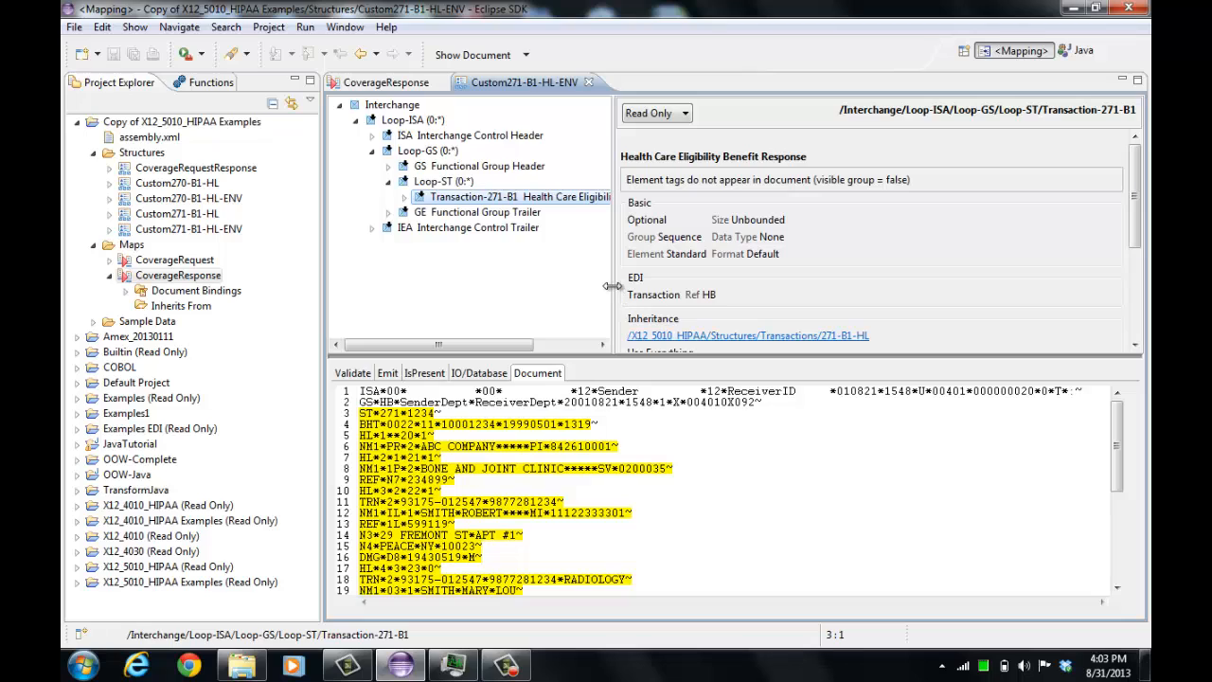
left_click_drag(613, 292, 692, 292)
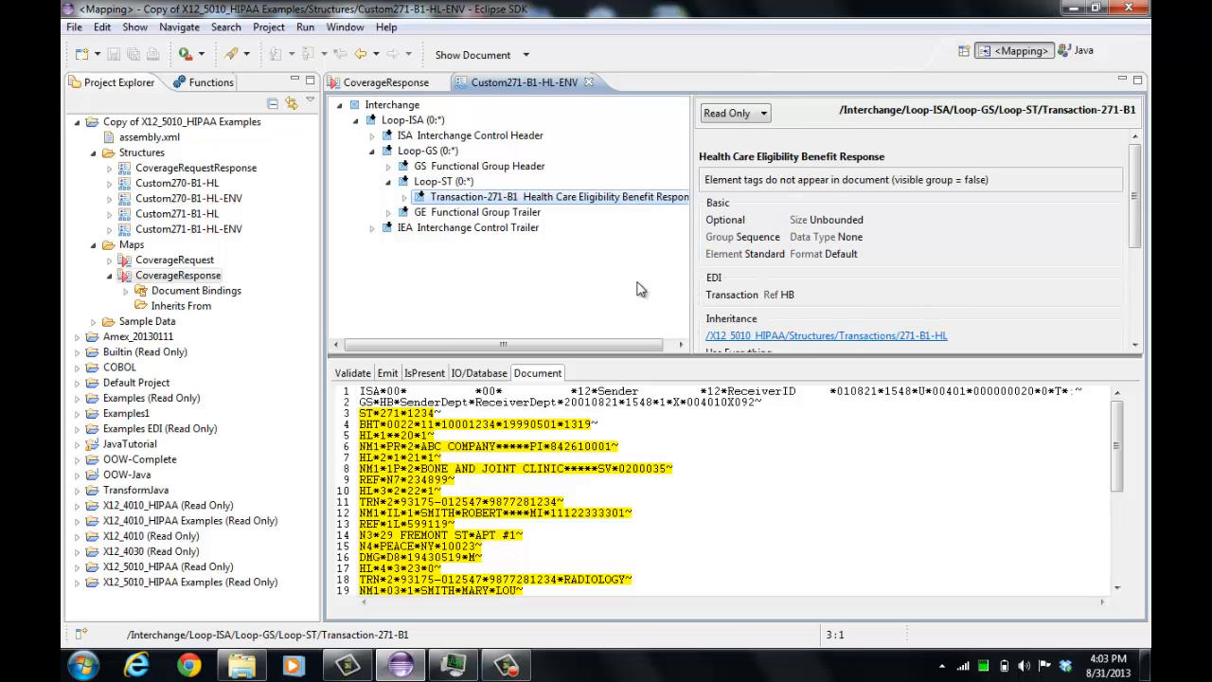
left_click(406, 197)
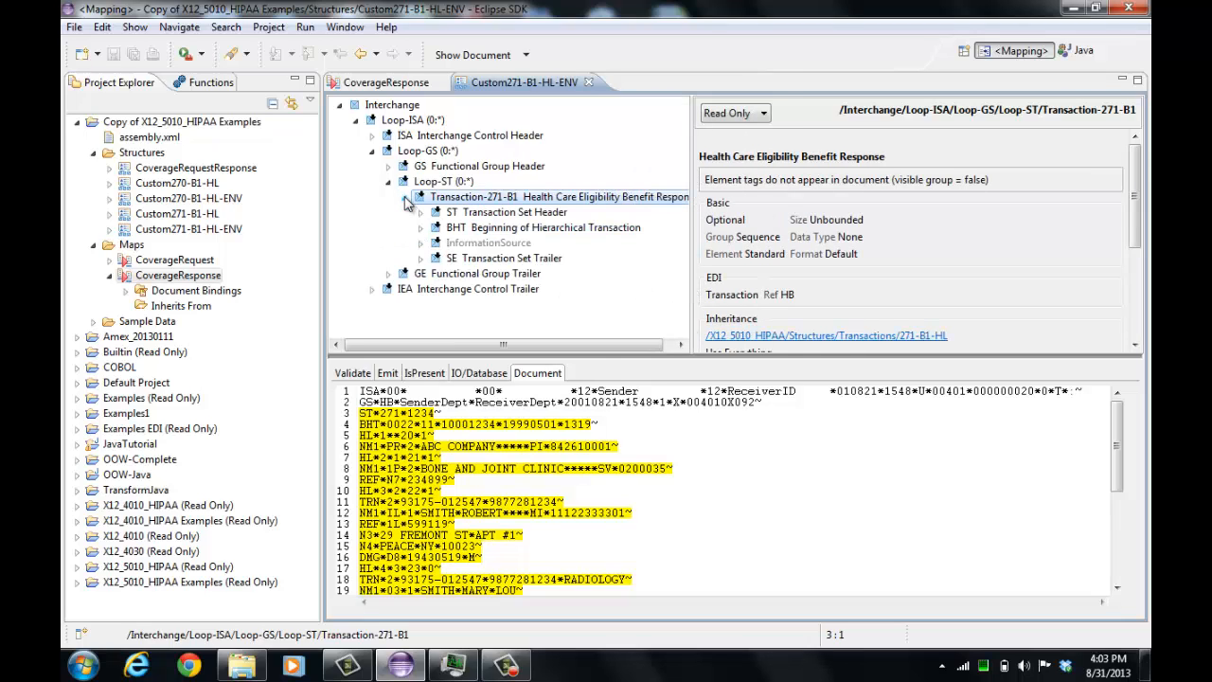
Match the ISA and GS headers and Transaction-271-B1 to the sample document, and expand the InformationSource group
left_click(431, 136)
left_click(445, 167)
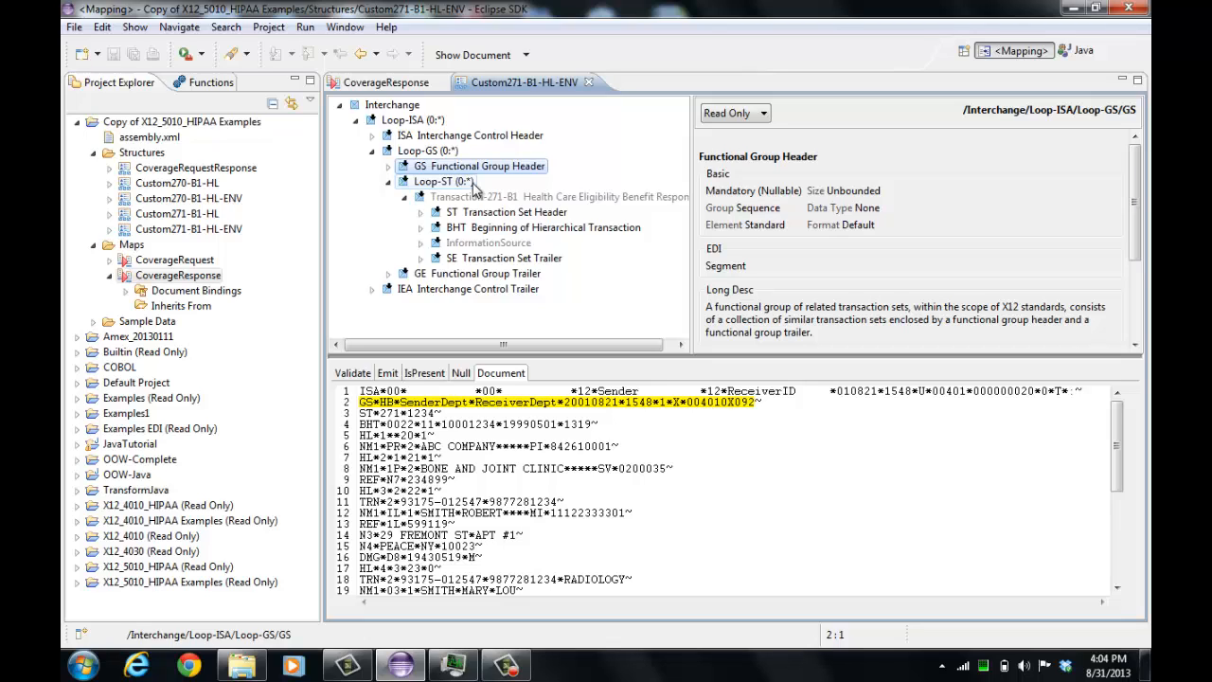
left_click(480, 200)
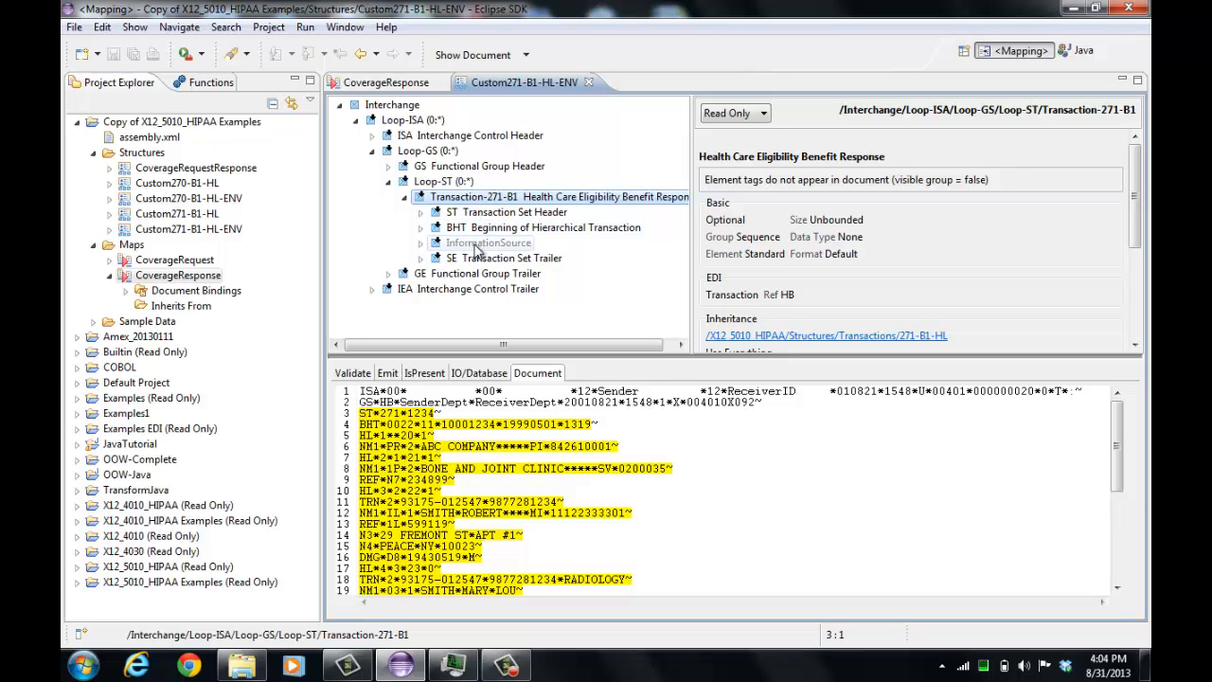
left_click(419, 242)
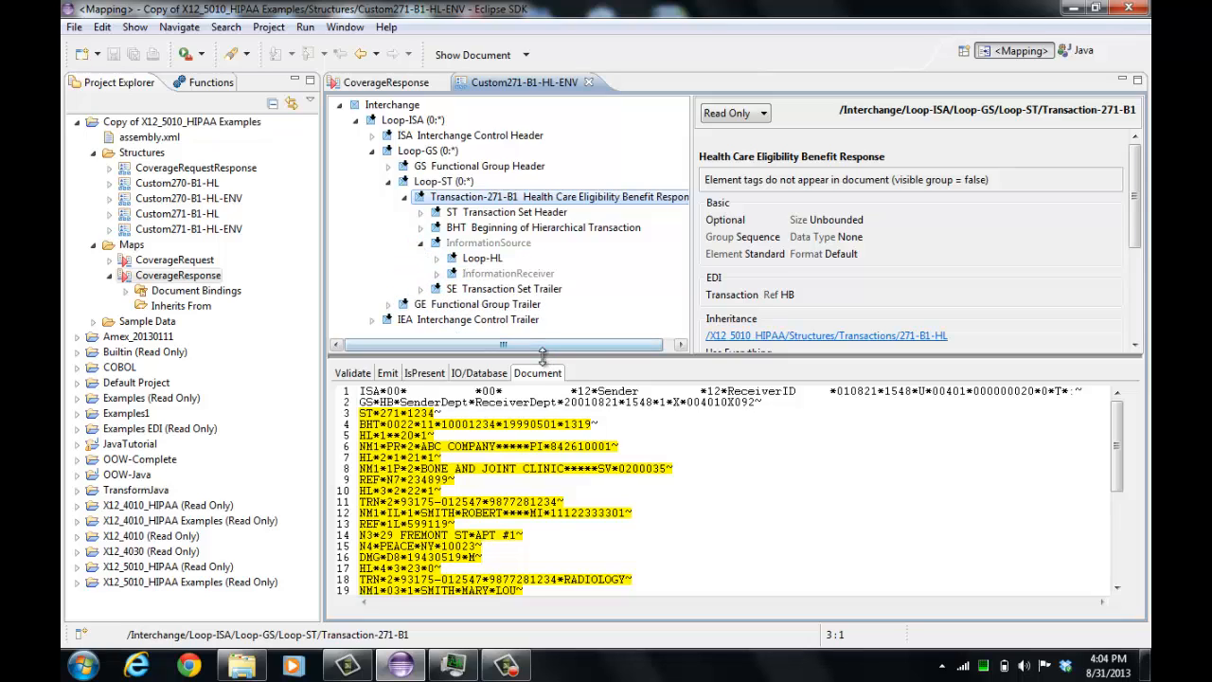
Enlarge the sample document area, expand Loop-HL under InformationSource, and match HL Information Source Level to the sample document
left_click_drag(542, 354, 540, 407)
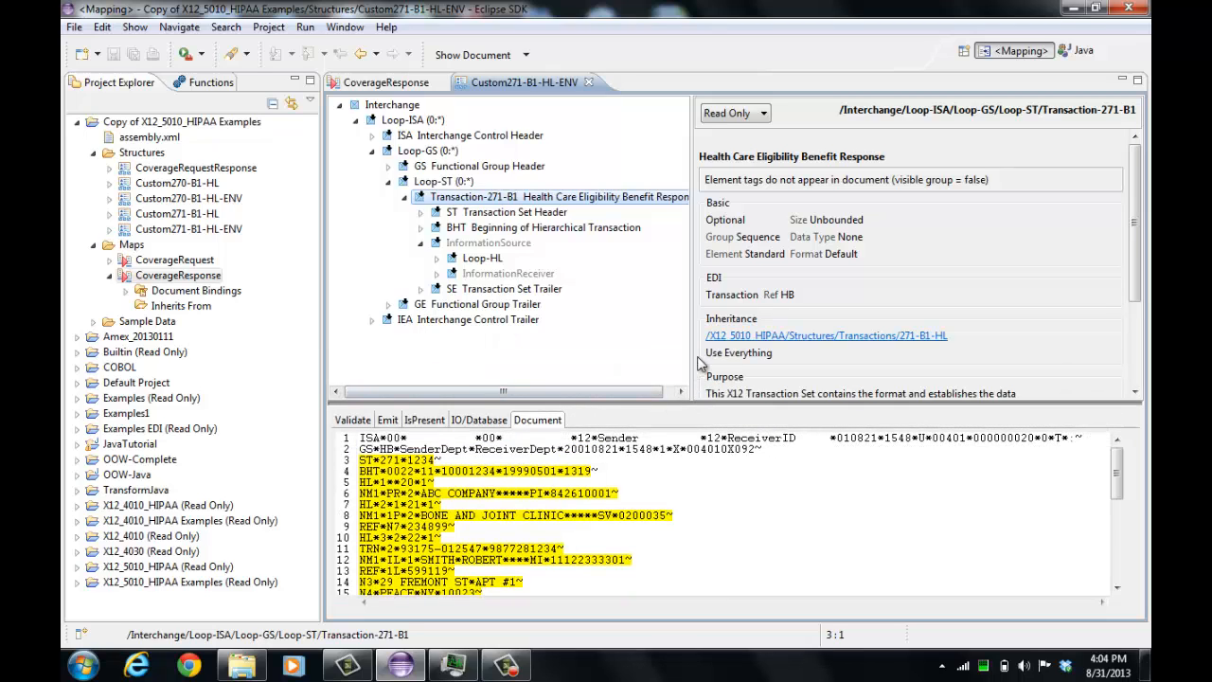
left_click_drag(692, 353, 702, 353)
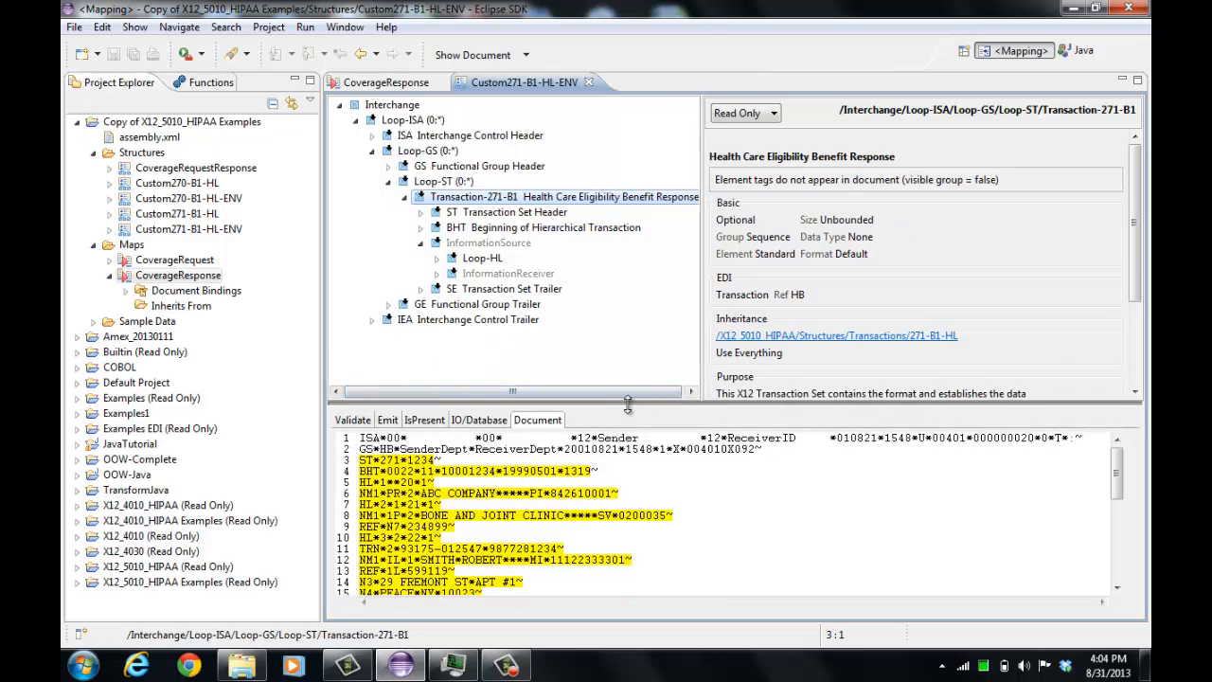
left_click_drag(632, 401, 637, 331)
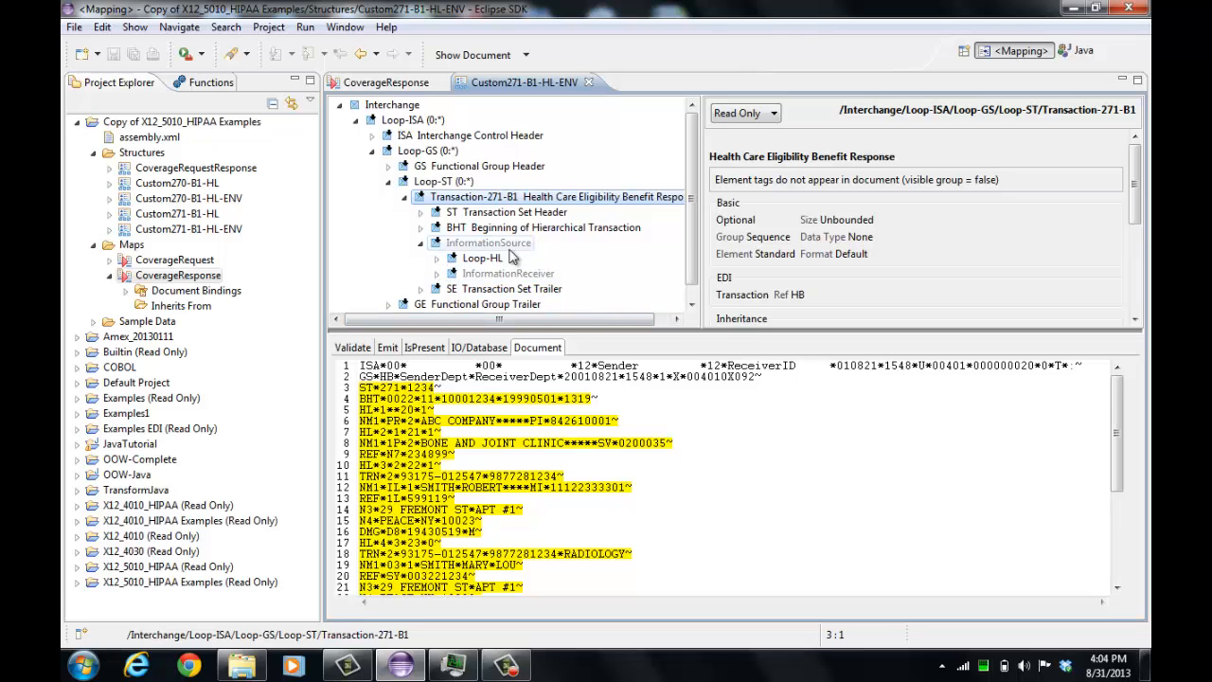
left_click(437, 260)
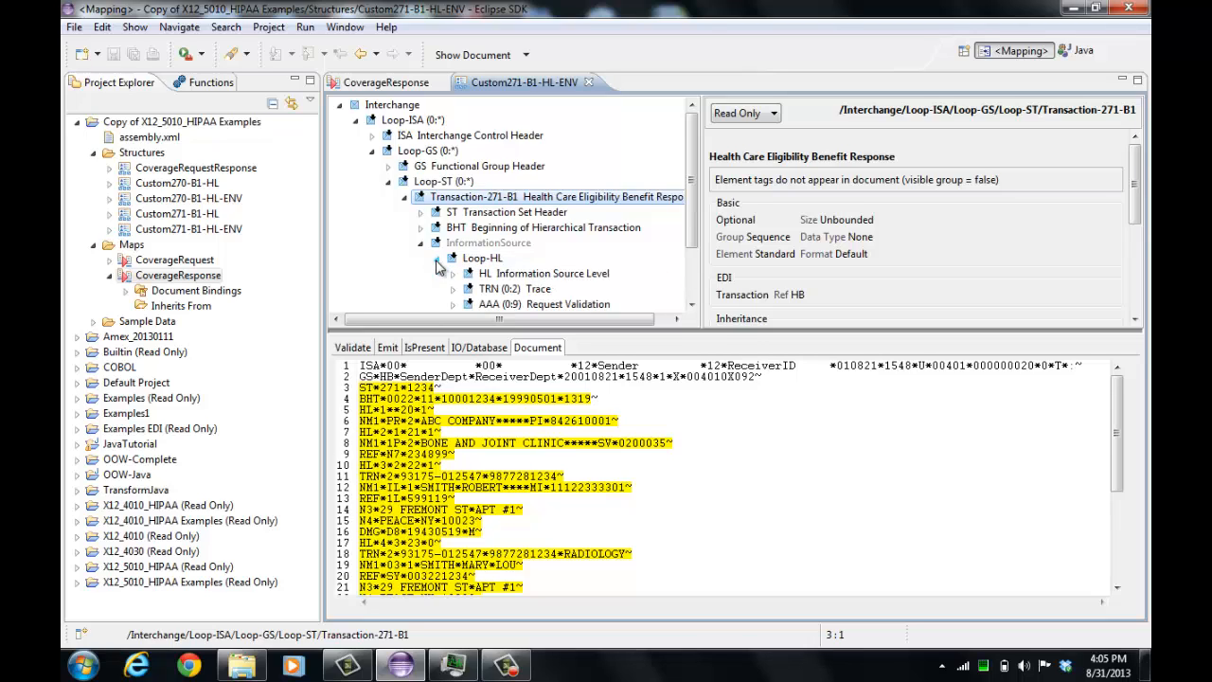
scroll(649, 258, "down", 2)
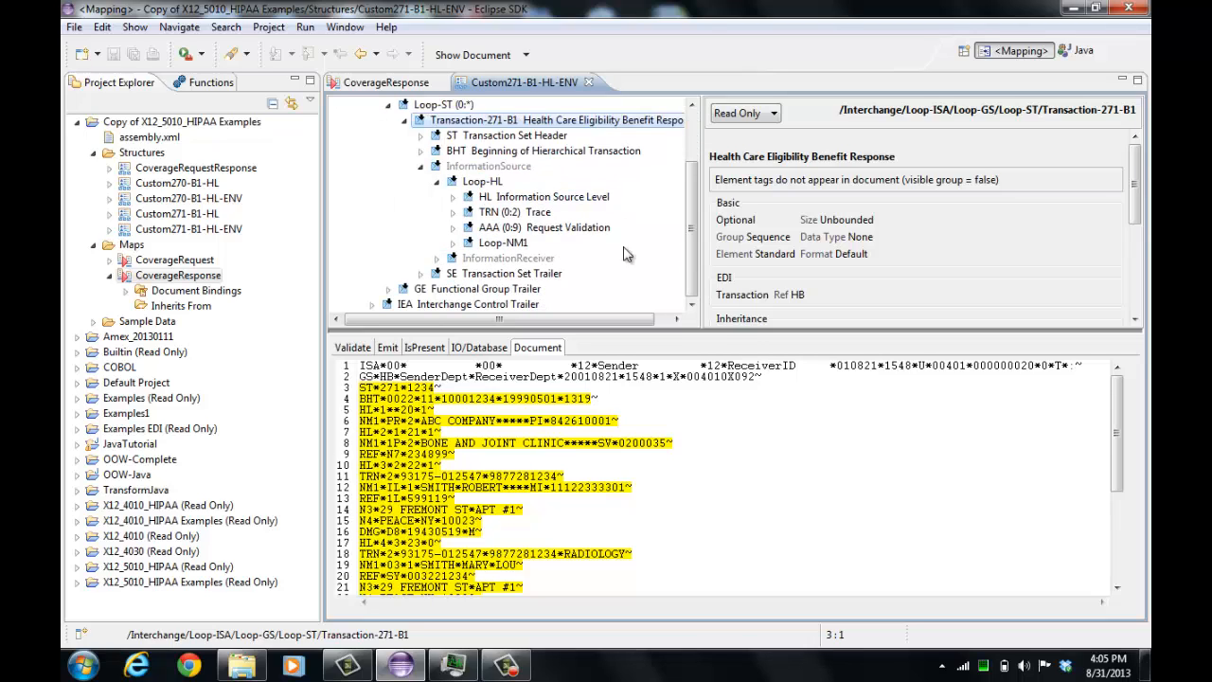
left_click(528, 198)
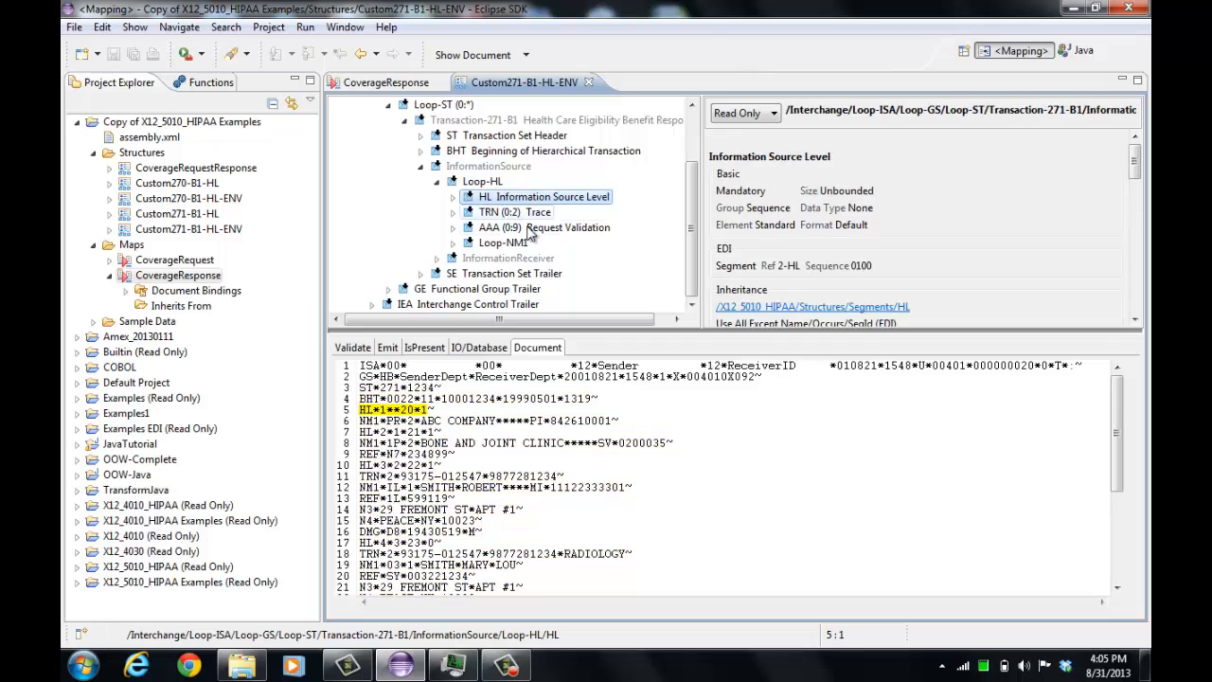
Expand InformationReceiver down to the elements of HL Information Receiver Level, and match that segment to the sample document
left_click(437, 259)
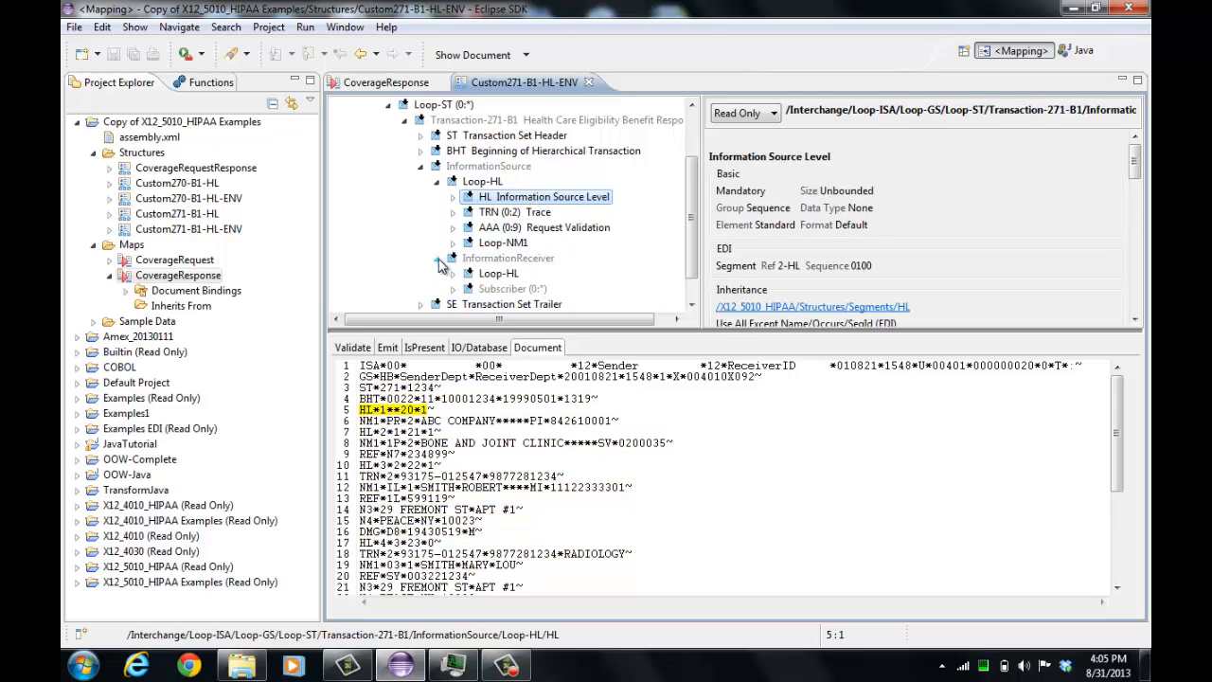
scroll(609, 269, "down", 2)
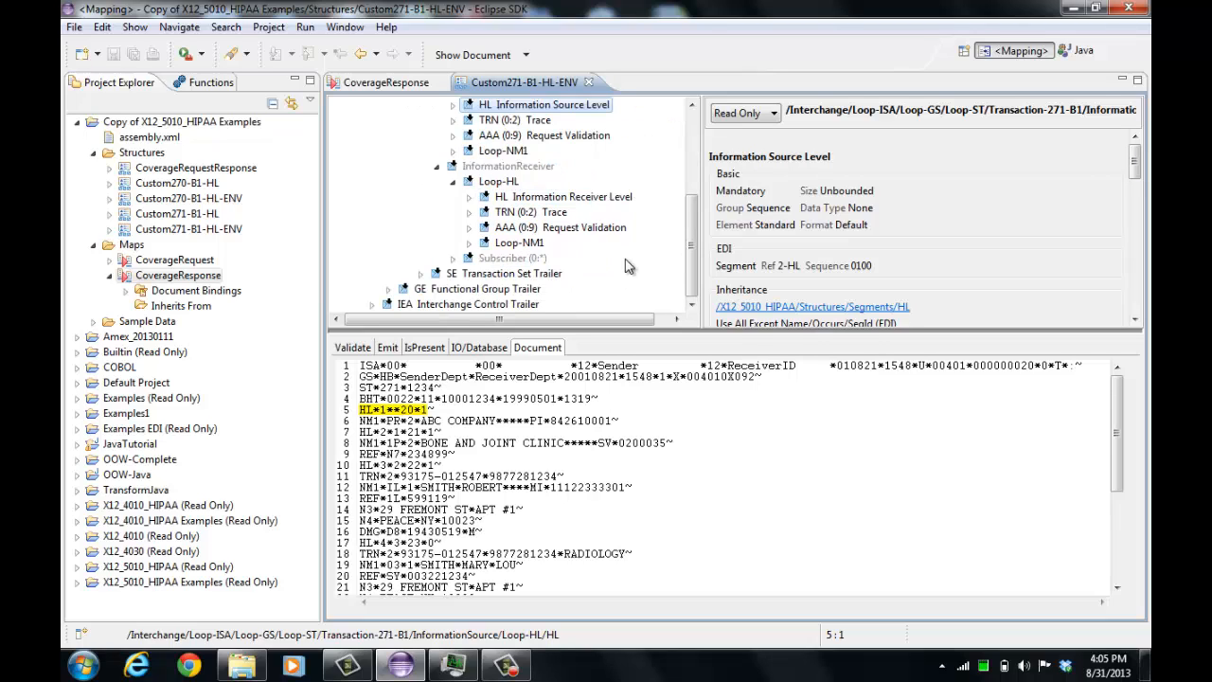
scroll(611, 265, "up", 1)
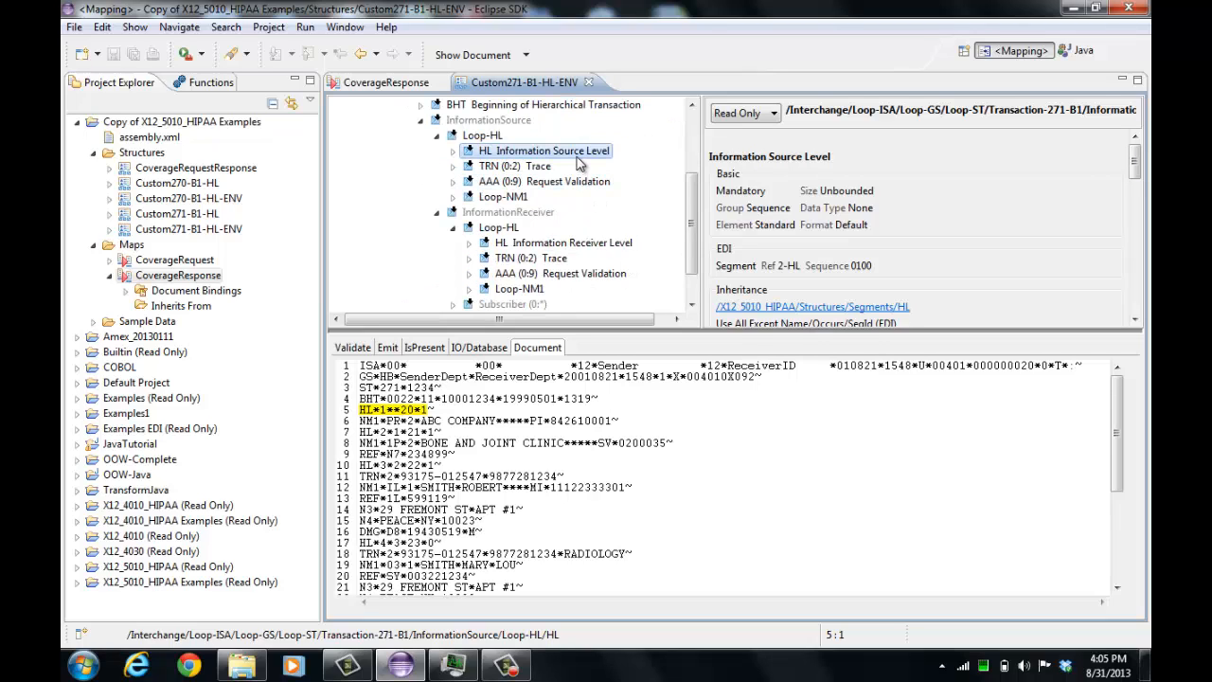
scroll(691, 232, "up", 1)
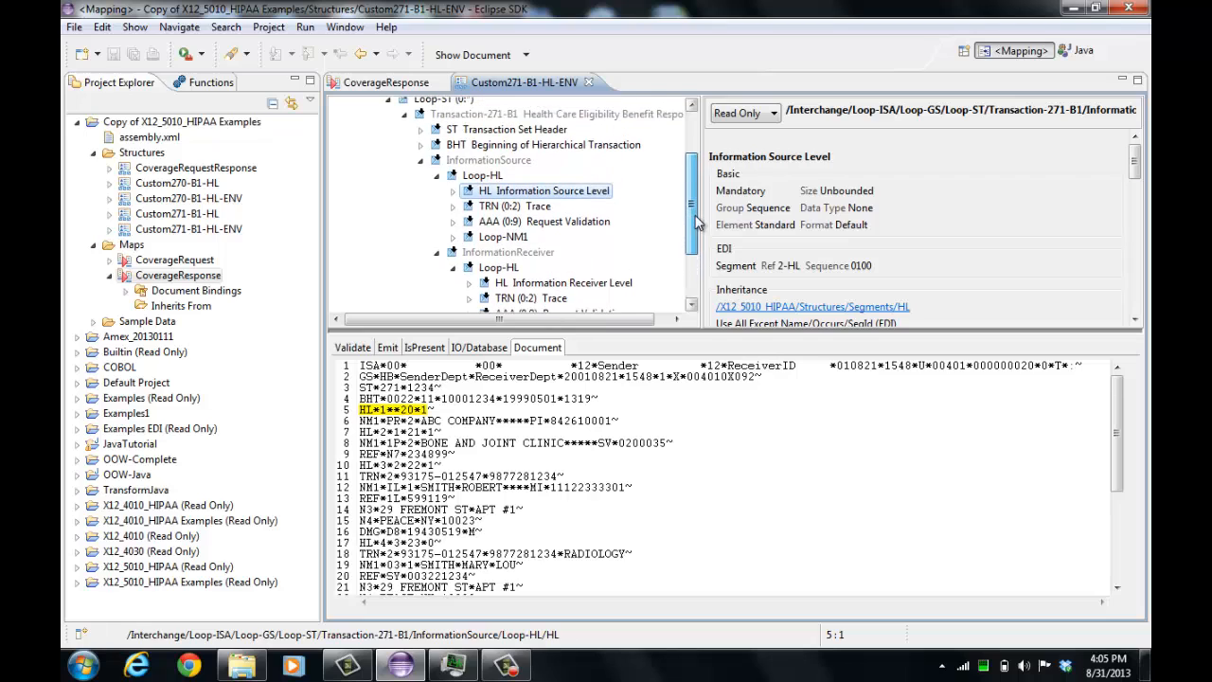
left_click_drag(715, 332, 718, 364)
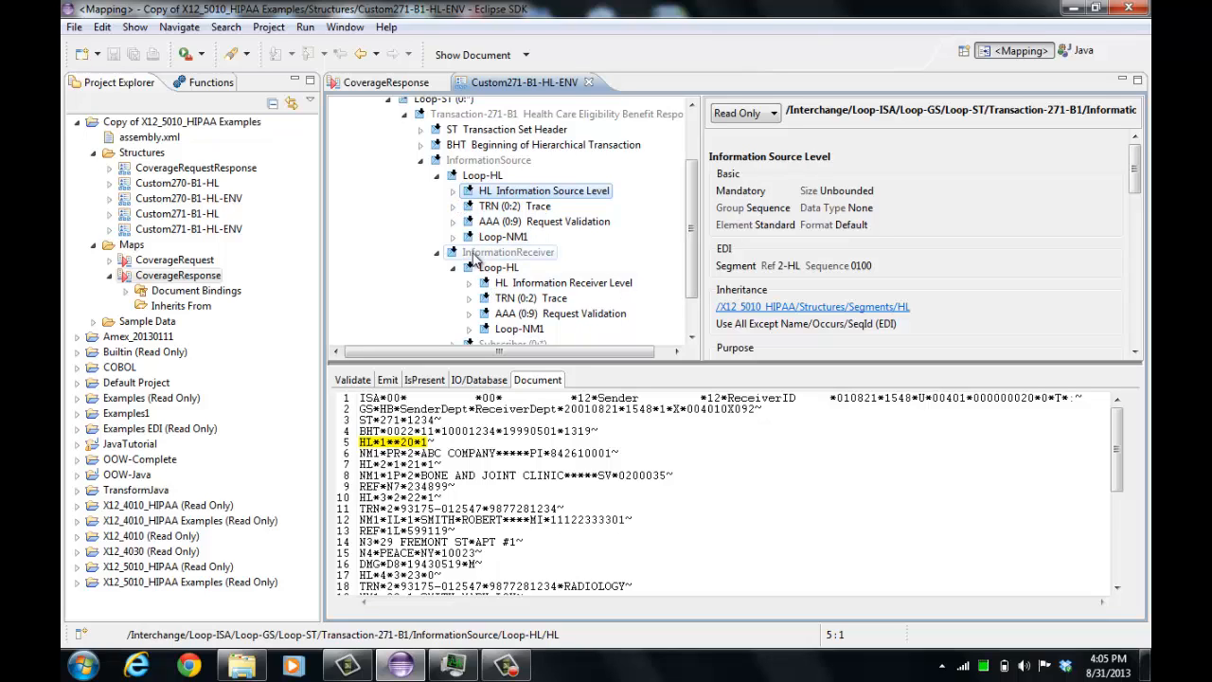
left_click(468, 282)
left_click(545, 282)
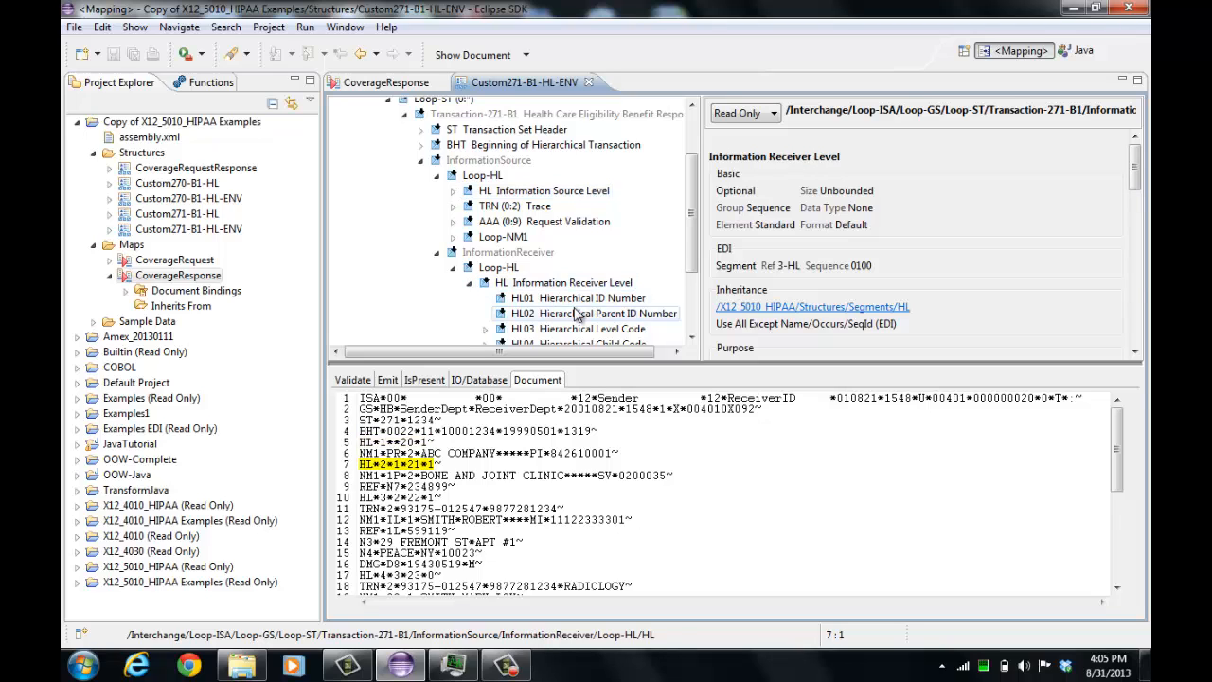
Locate the receiver's HL elements in the sample document, and compare the HL03 Hierarchical Level Code at the source and receiver levels
left_click(575, 313)
left_click(580, 298)
left_click(584, 329)
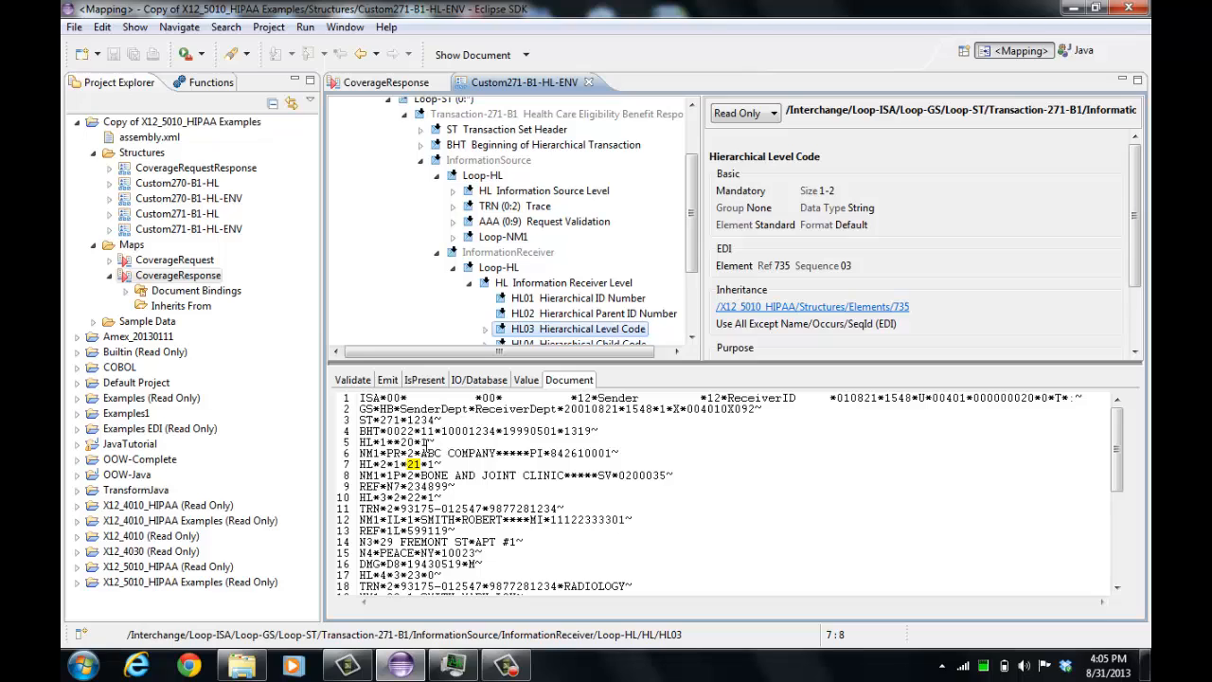
left_click(452, 192)
left_click(551, 237)
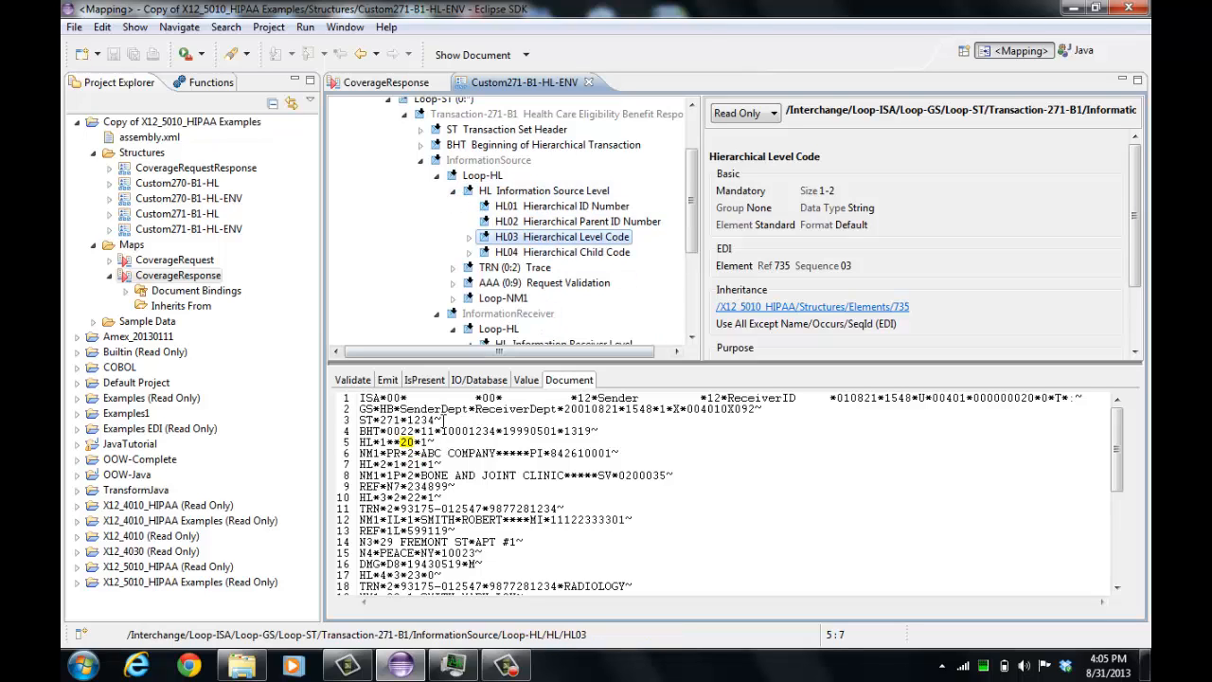
scroll(568, 303, "down", 2)
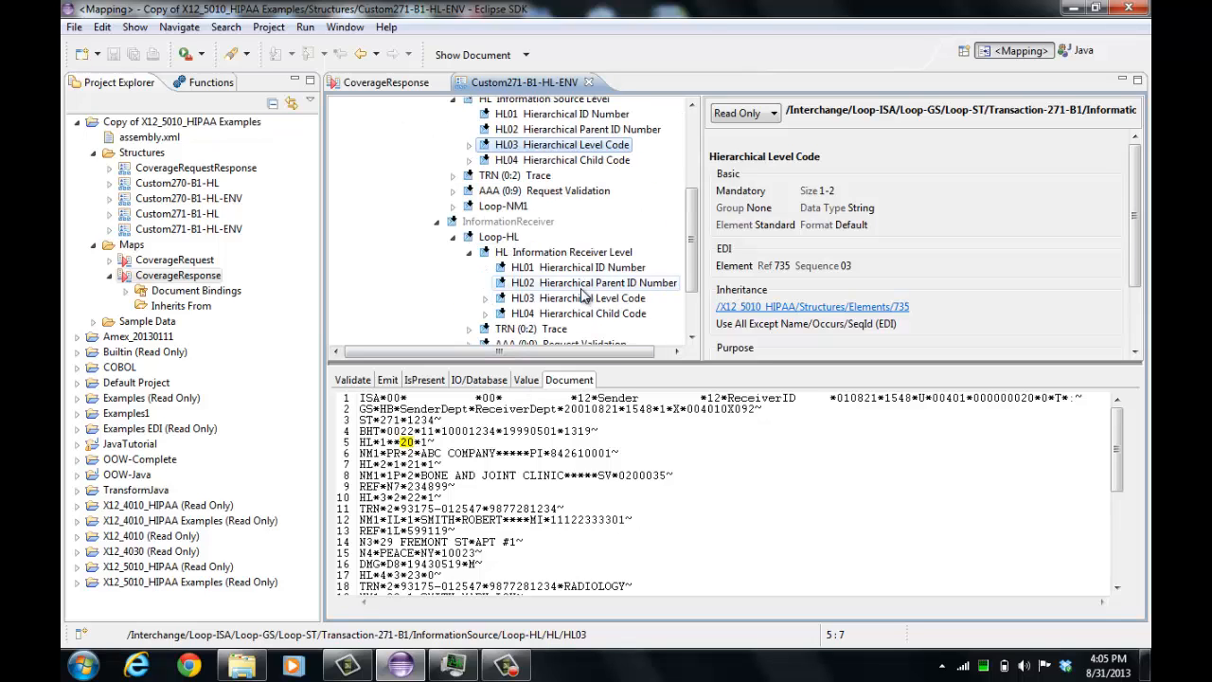
left_click(580, 297)
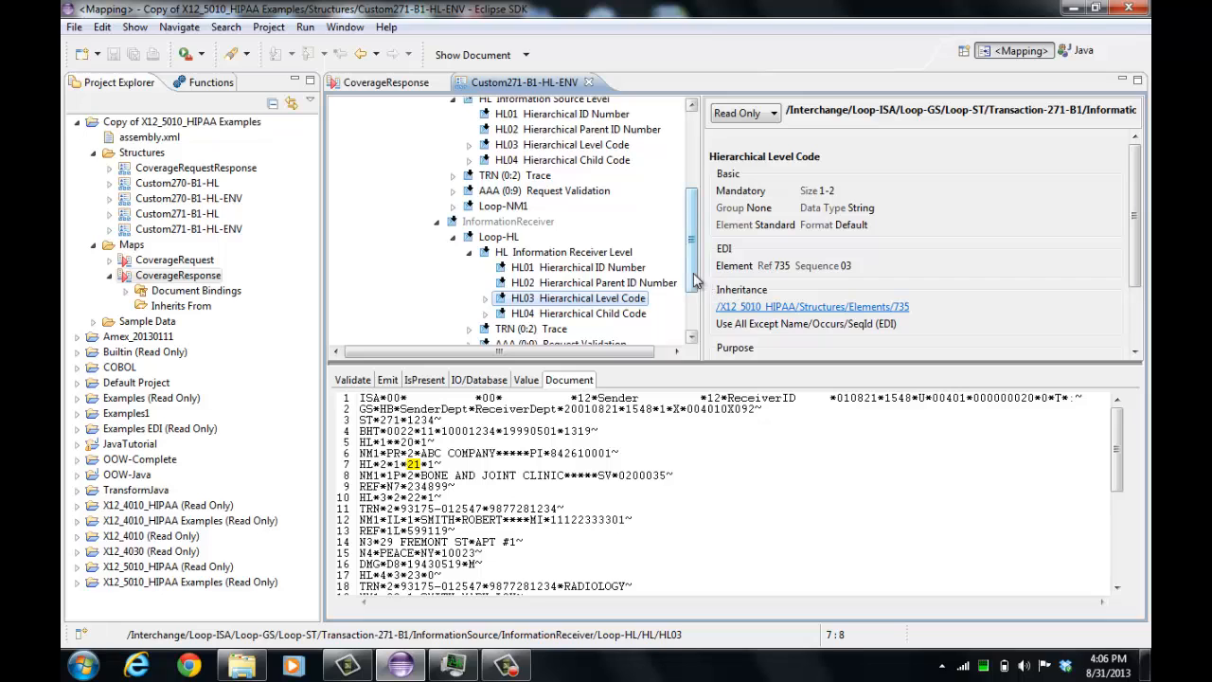
Expand the Subscriber group under InformationReceiver, and match its Loop-HL to the sample document alongside the parent levels
left_click_drag(696, 281, 696, 329)
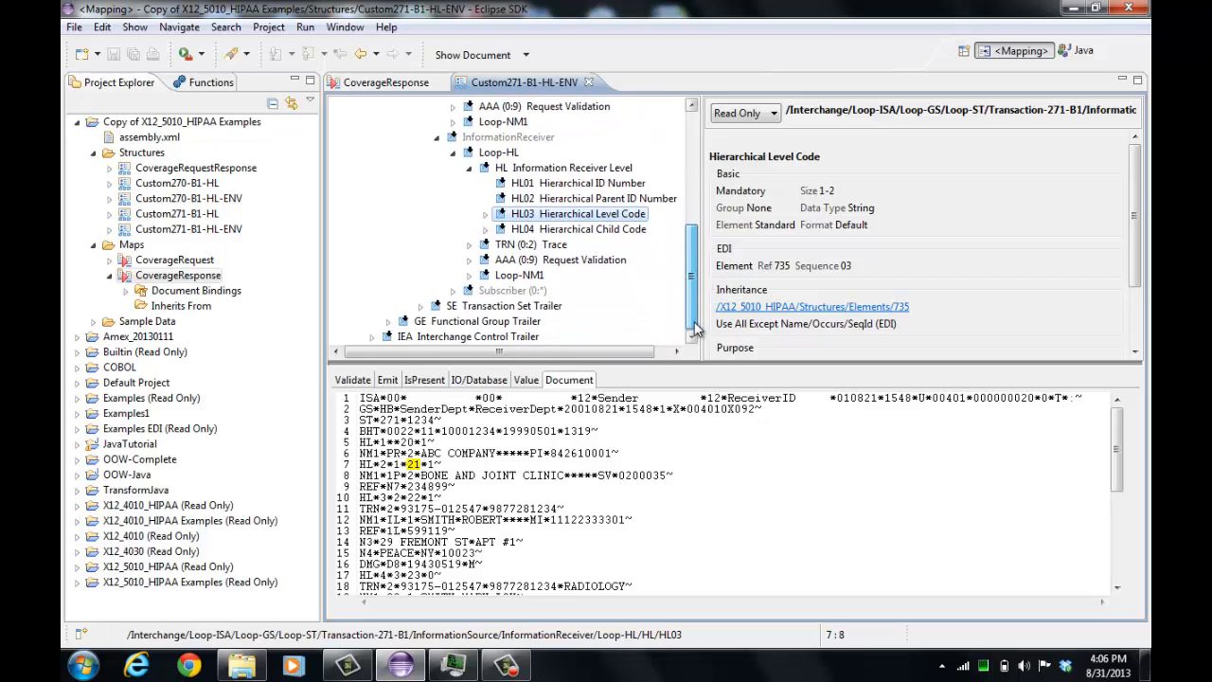
left_click(453, 290)
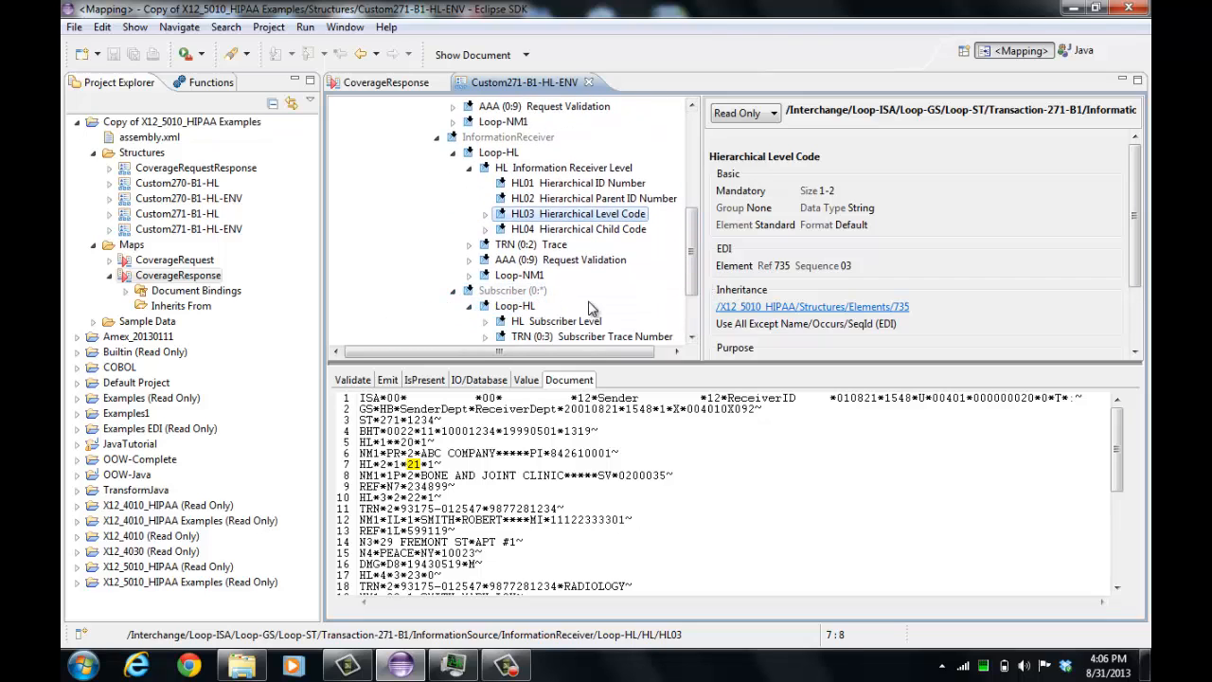
scroll(595, 310, "down", 1)
left_click(514, 260)
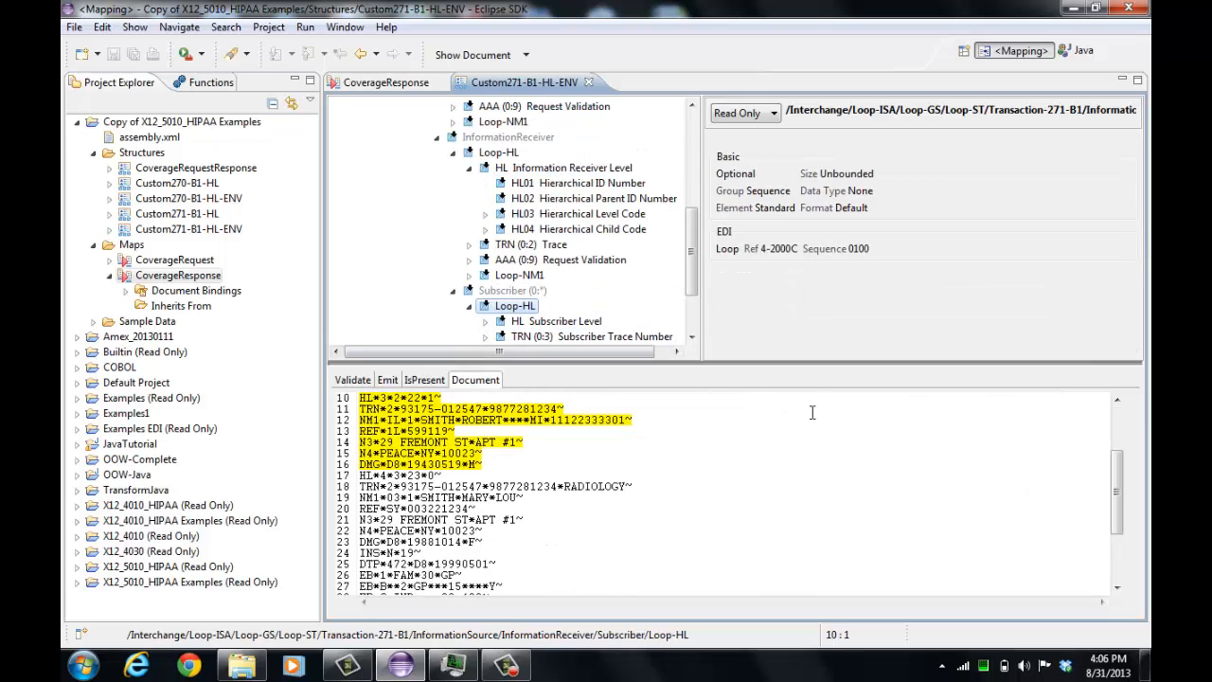
left_click_drag(694, 284, 694, 304)
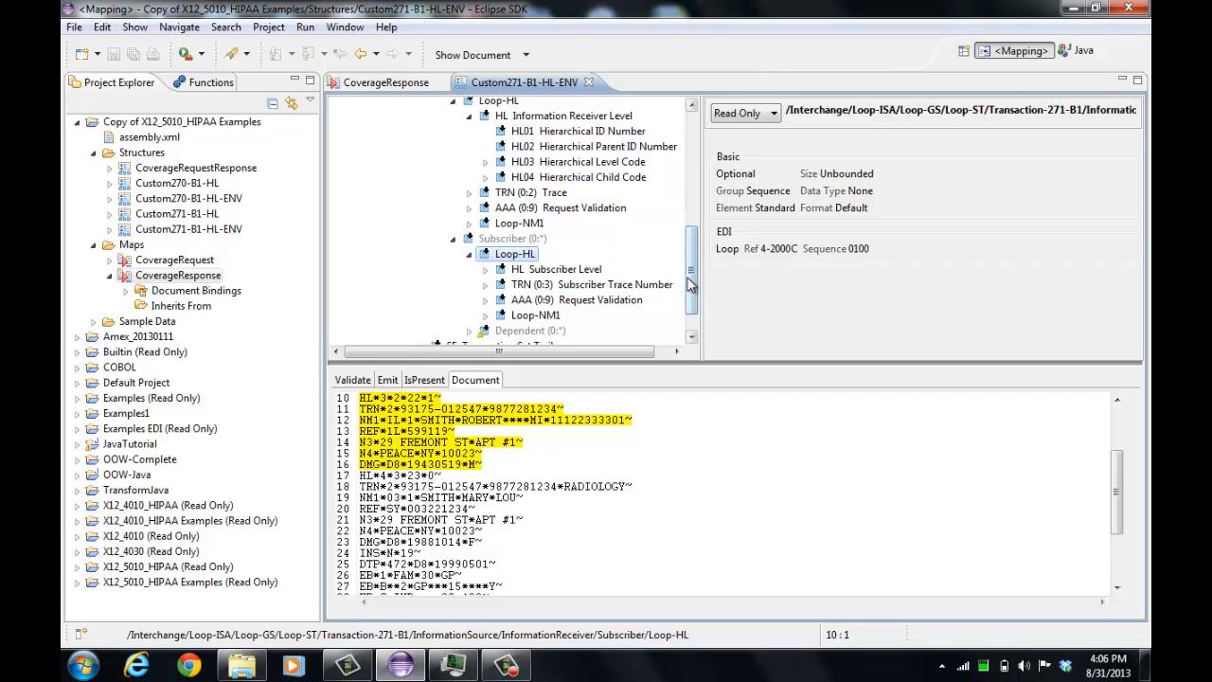
left_click_drag(689, 284, 697, 212)
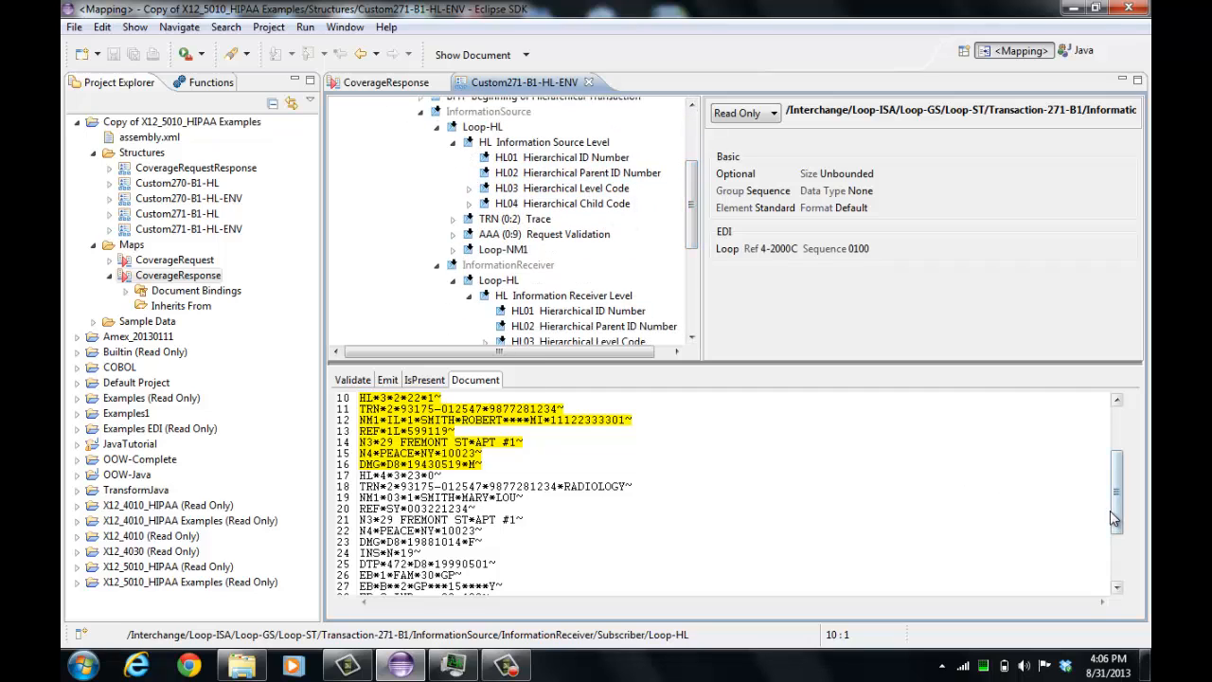
left_click_drag(1109, 510, 1114, 467)
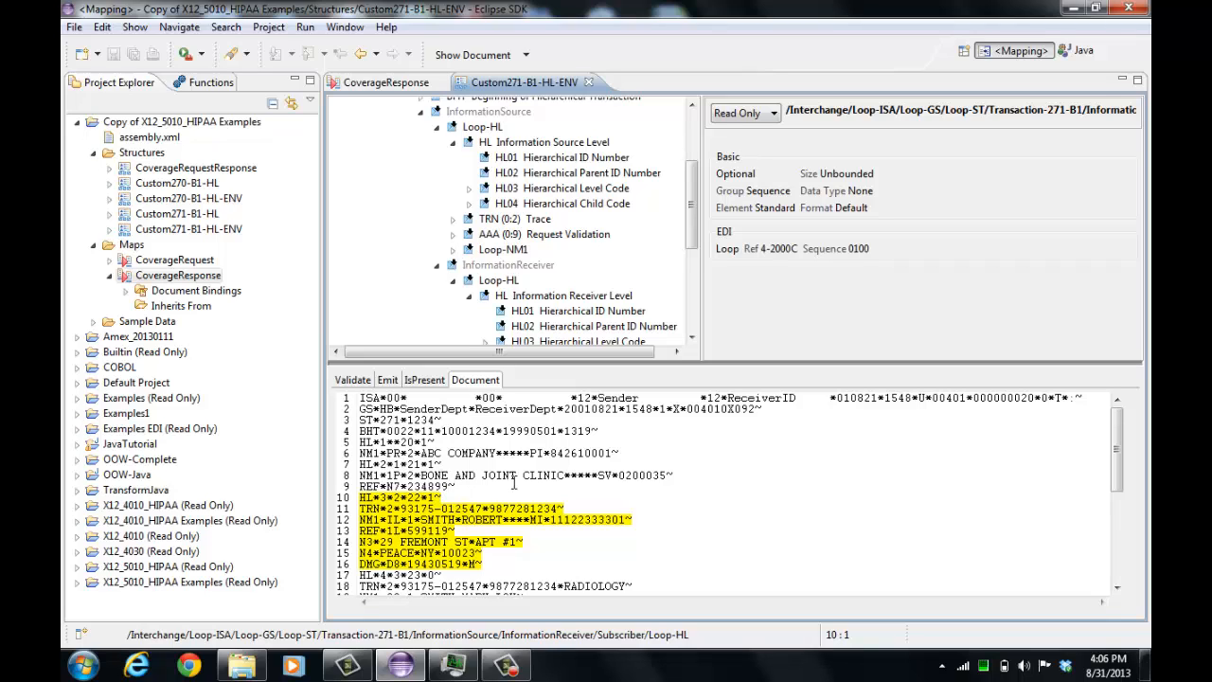
Expand the Dependent group under Subscriber, and match its Loop-HL to the segments of the sample document
left_click_drag(692, 238, 696, 277)
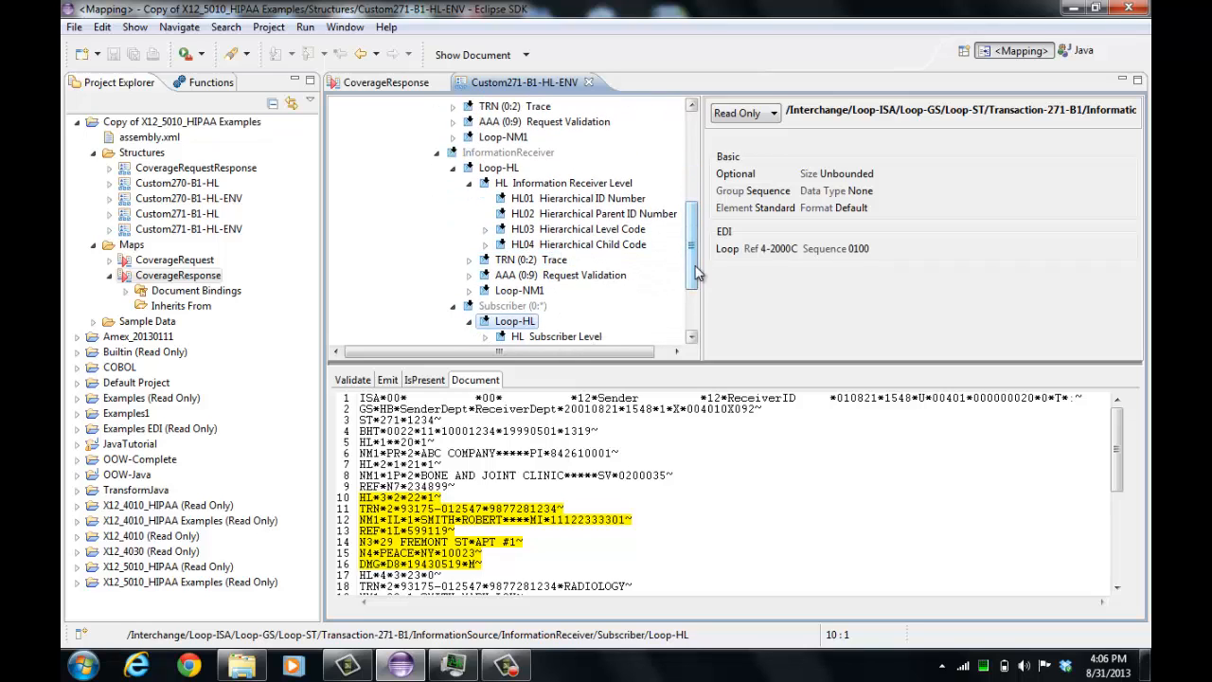
left_click(692, 332)
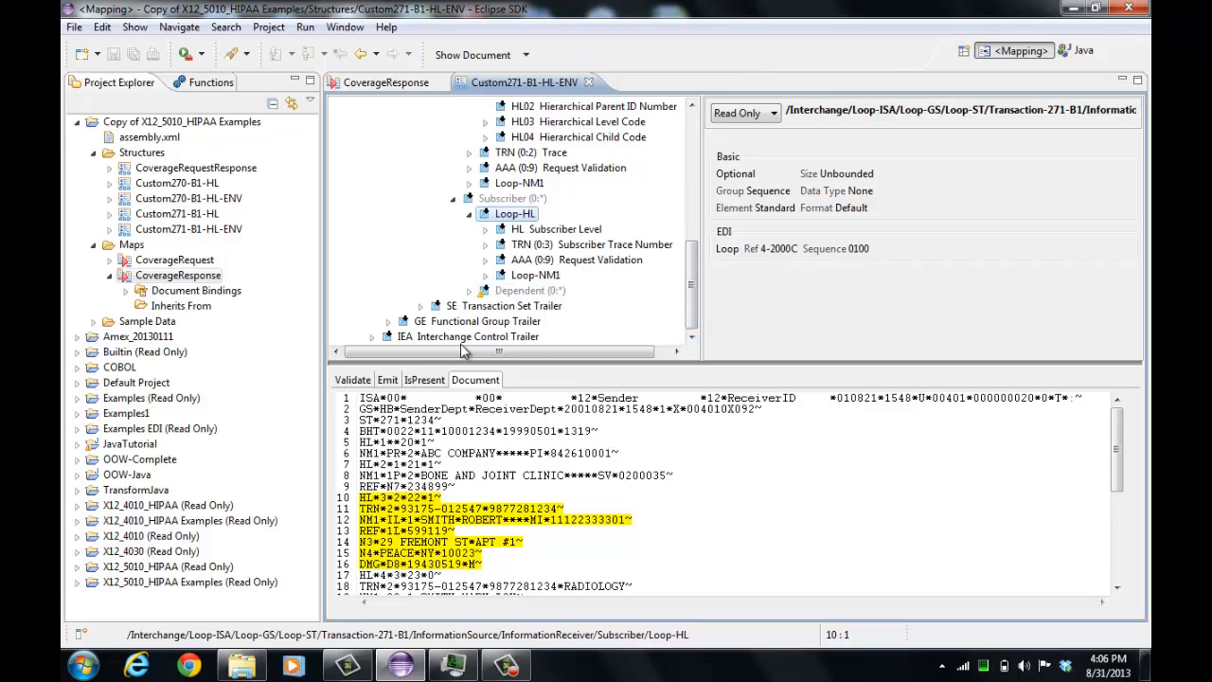
left_click(470, 290)
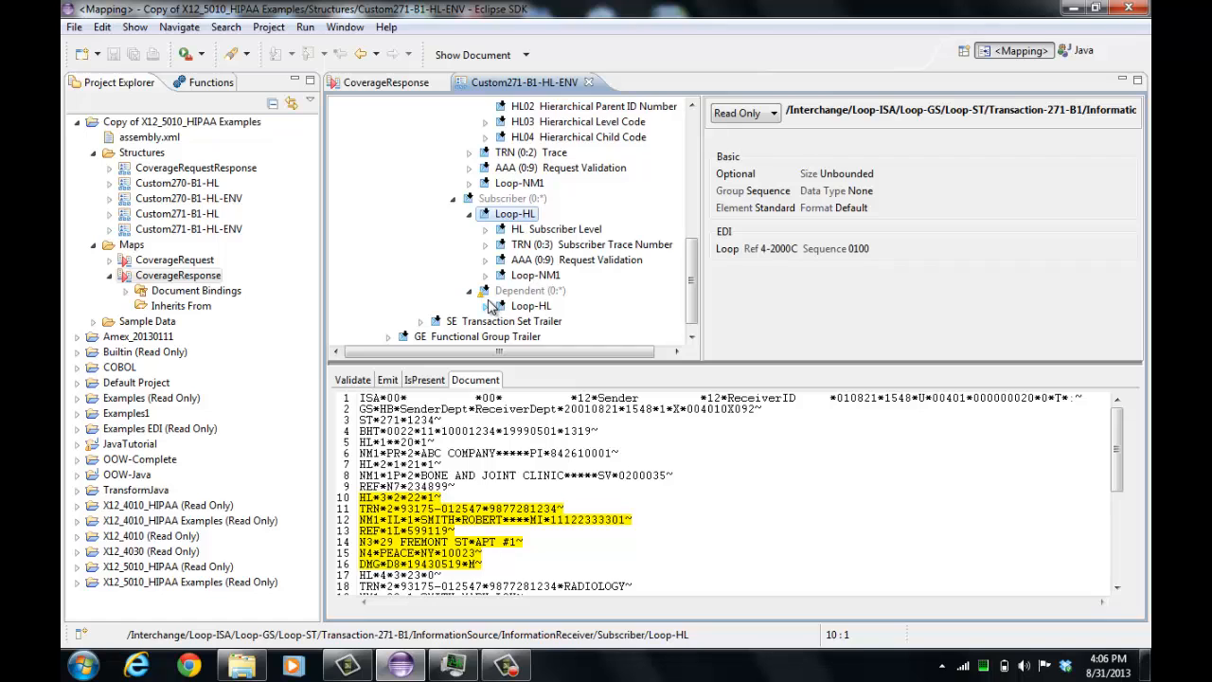
left_click(503, 306)
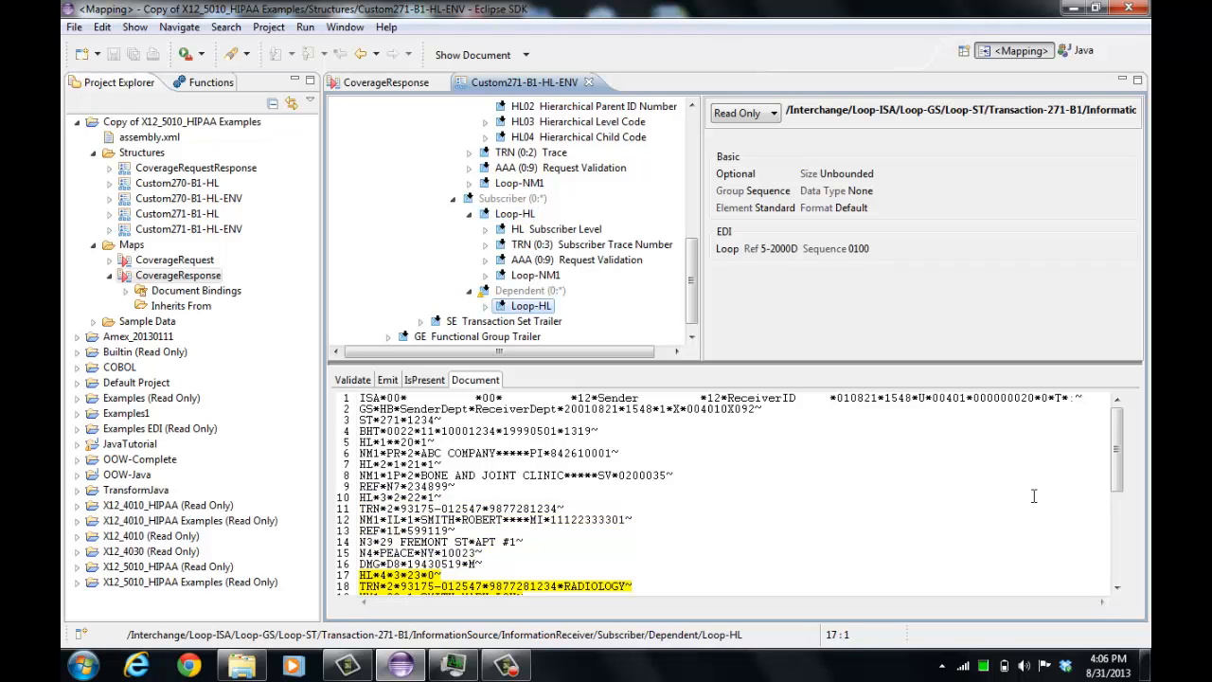
left_click_drag(1115, 478, 1102, 548)
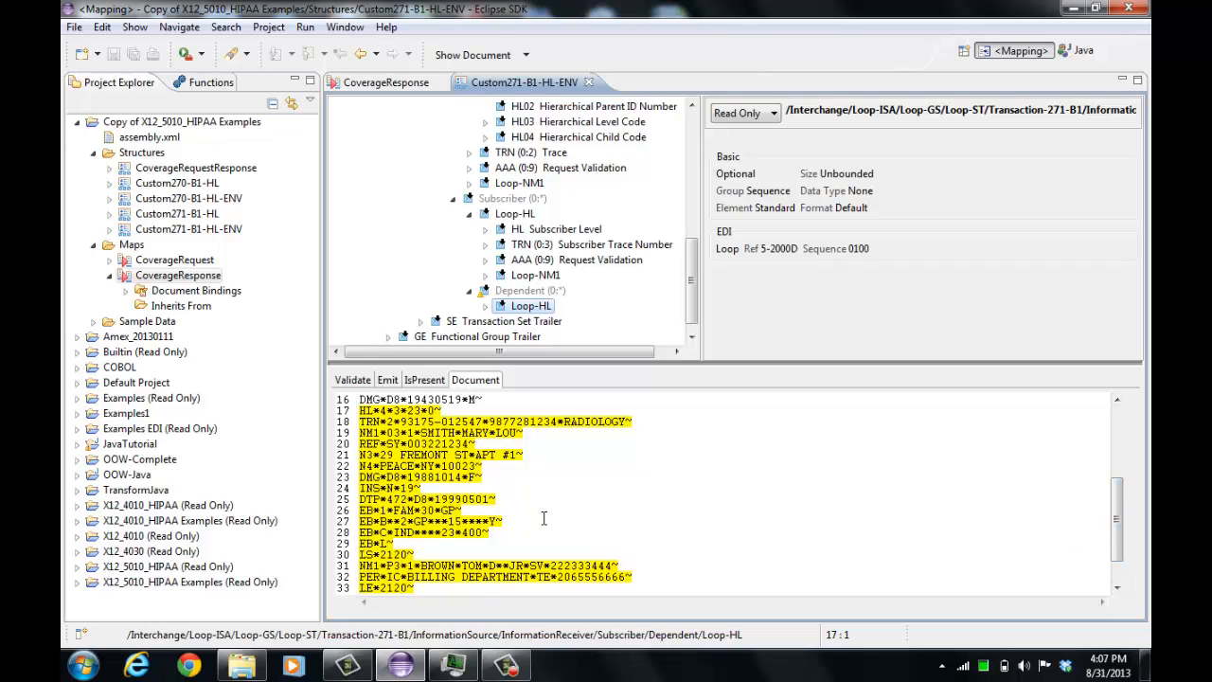
scroll(543, 517, "down", 1)
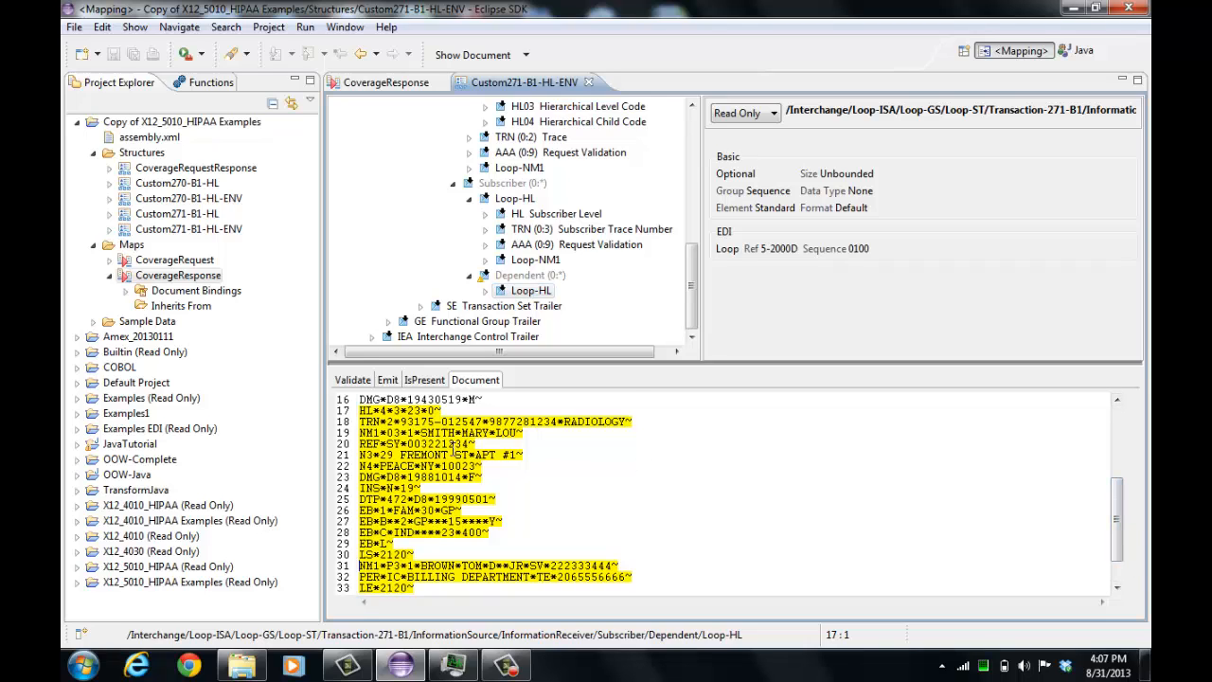
scroll(440, 468, "down", 2)
scroll(437, 480, "up", 2)
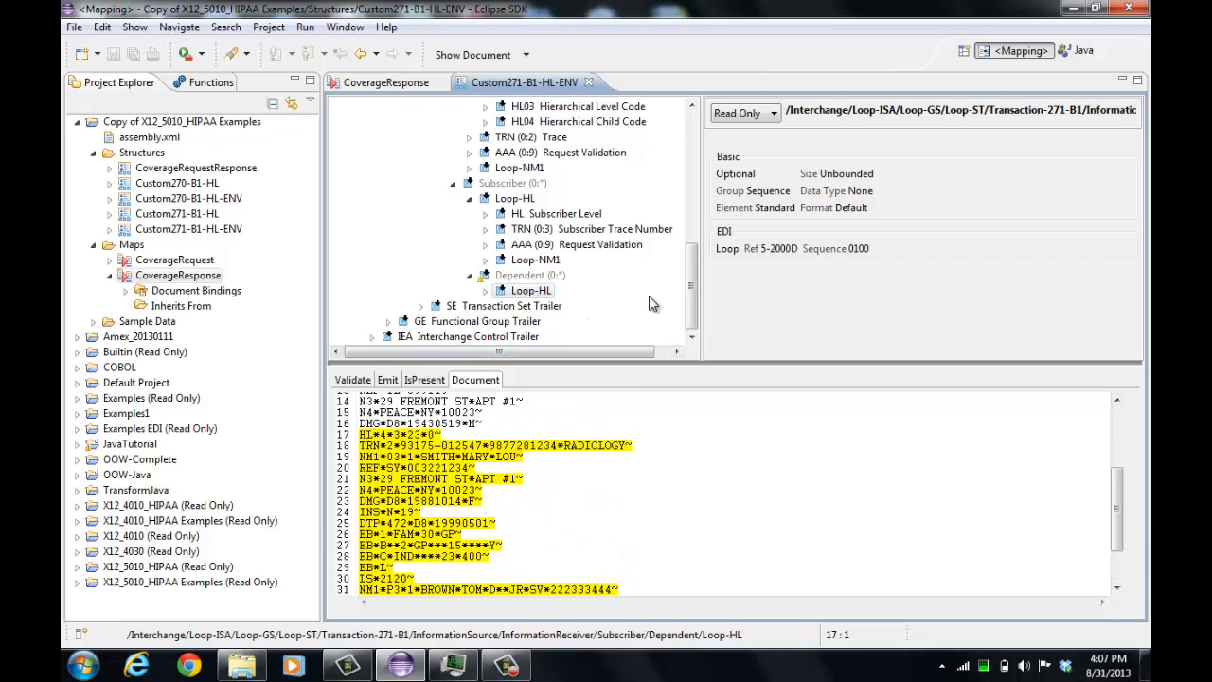
Enlarge the structure tree area, match InformationSource to the sample document, and collapse and re-expand InformationReceiver to examine the nesting
left_click_drag(691, 312, 685, 182)
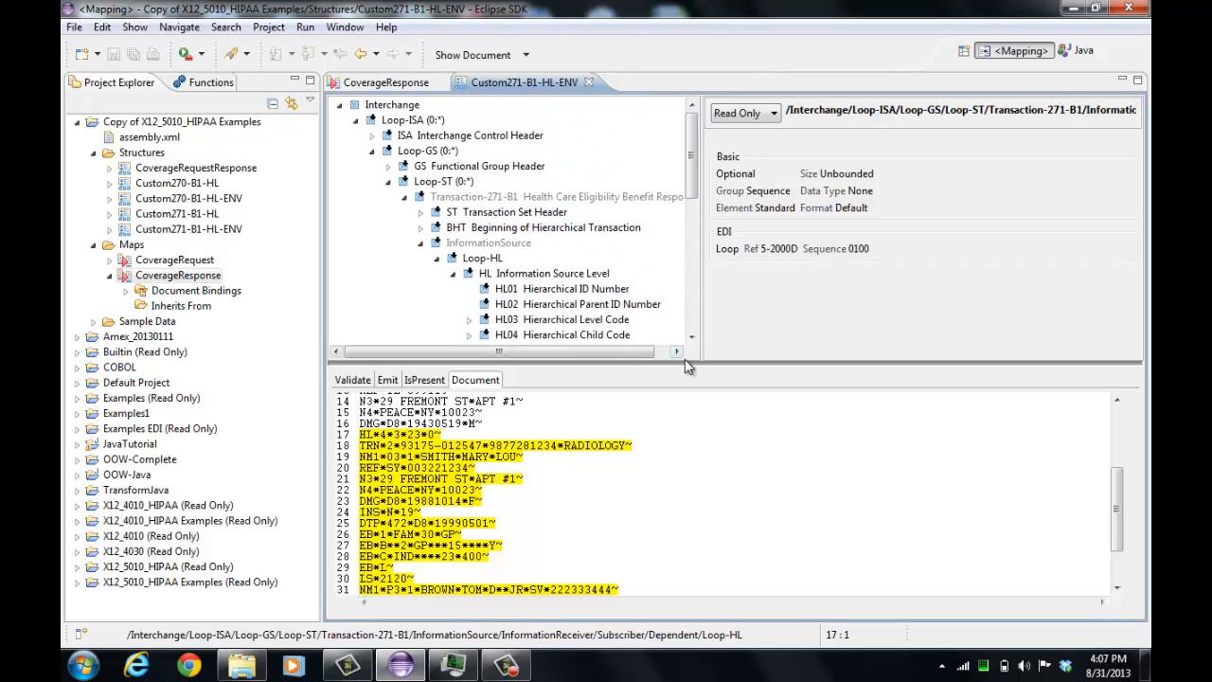
left_click_drag(696, 364, 698, 440)
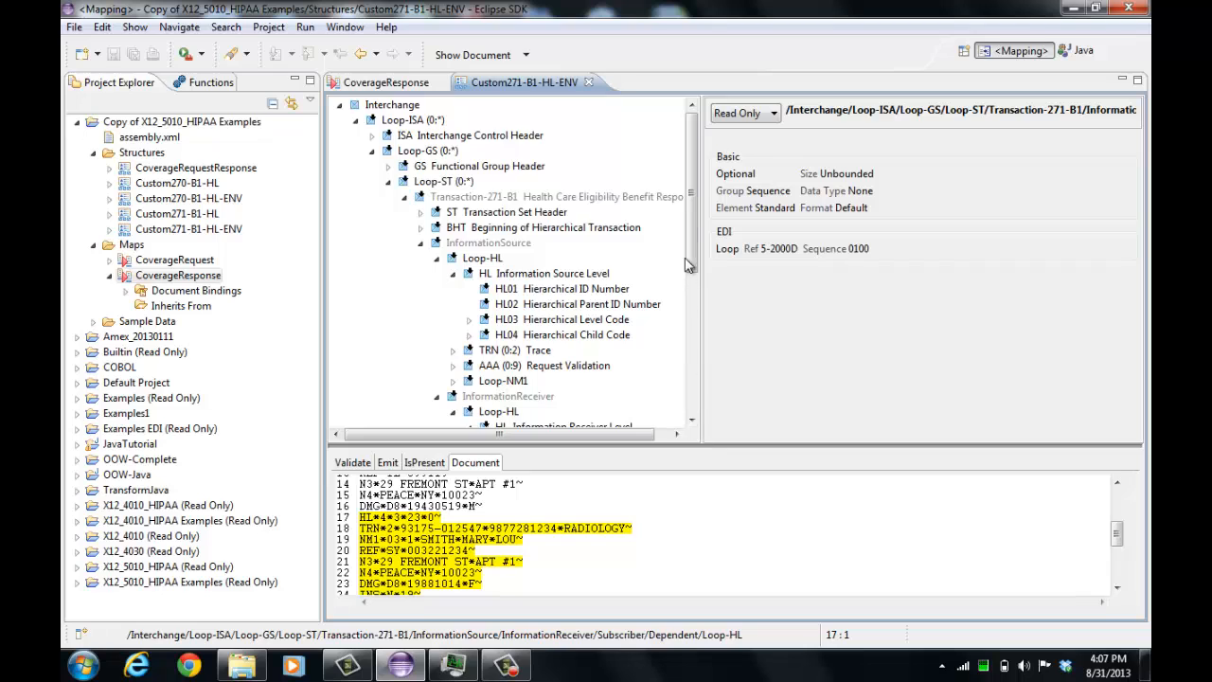
left_click_drag(691, 267, 690, 284)
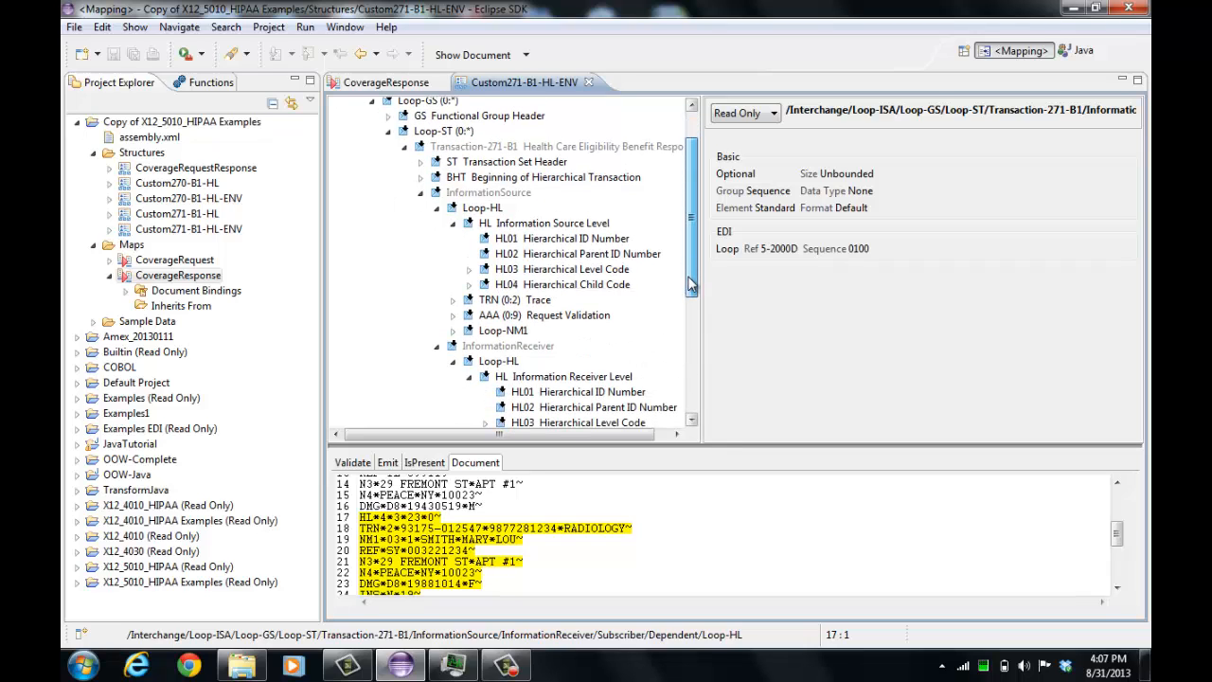
left_click(463, 194)
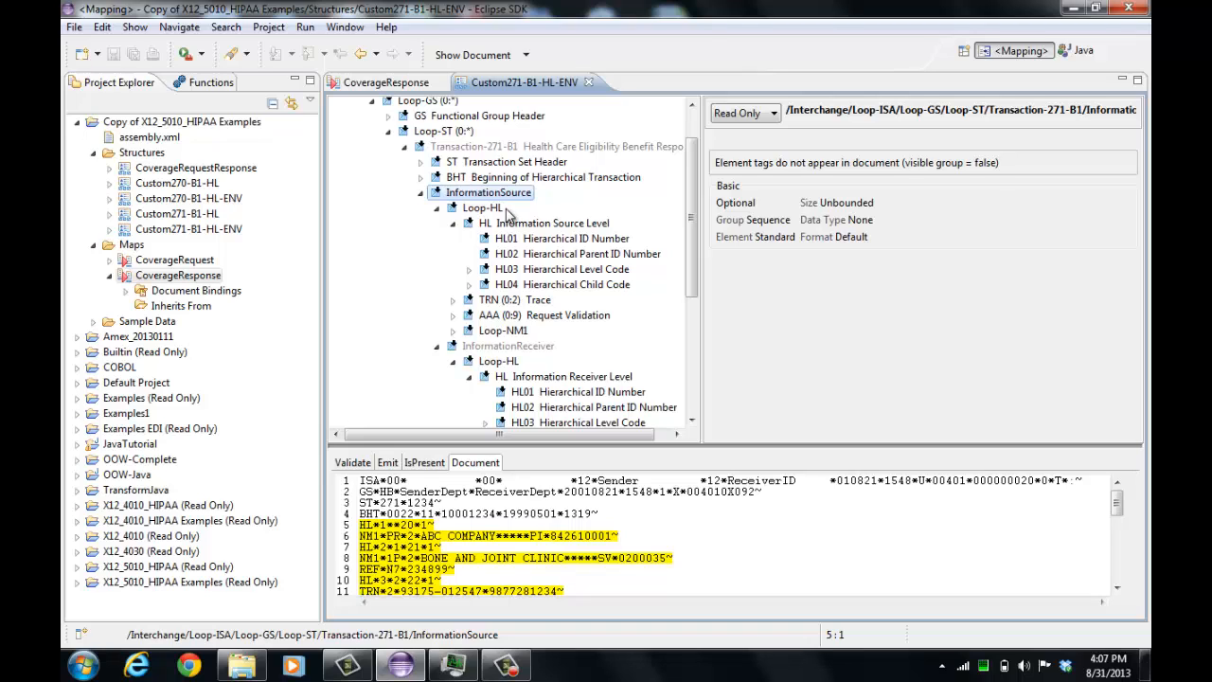
left_click(437, 346)
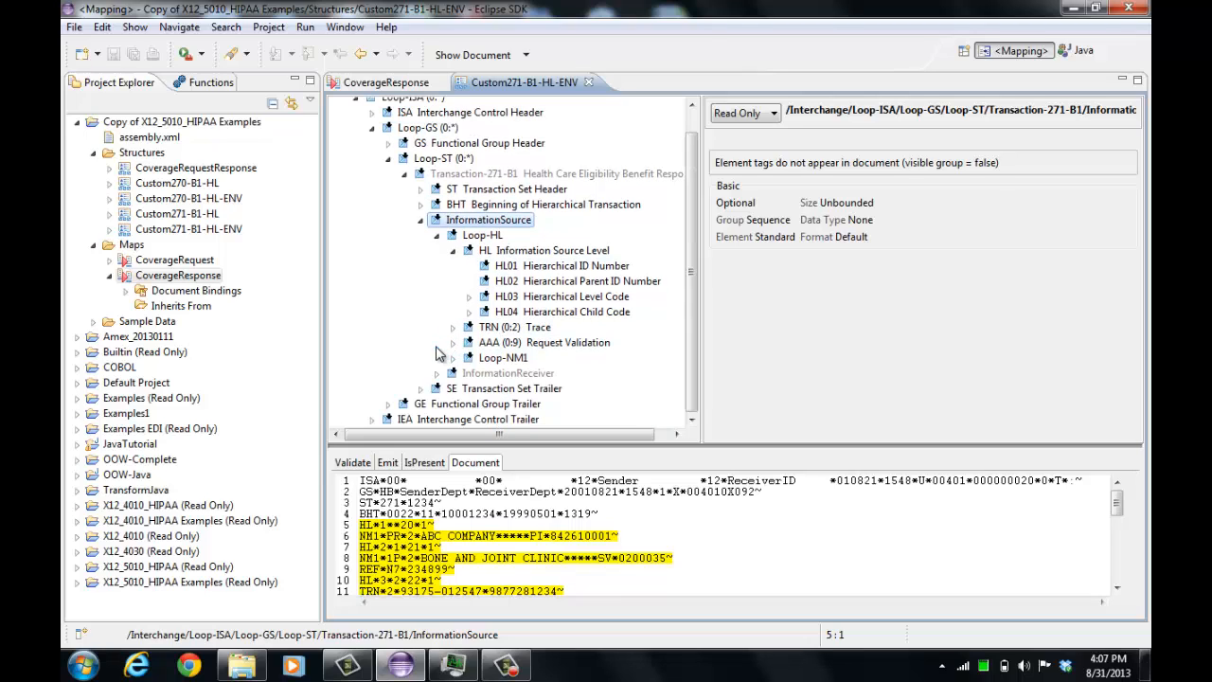
left_click(436, 374)
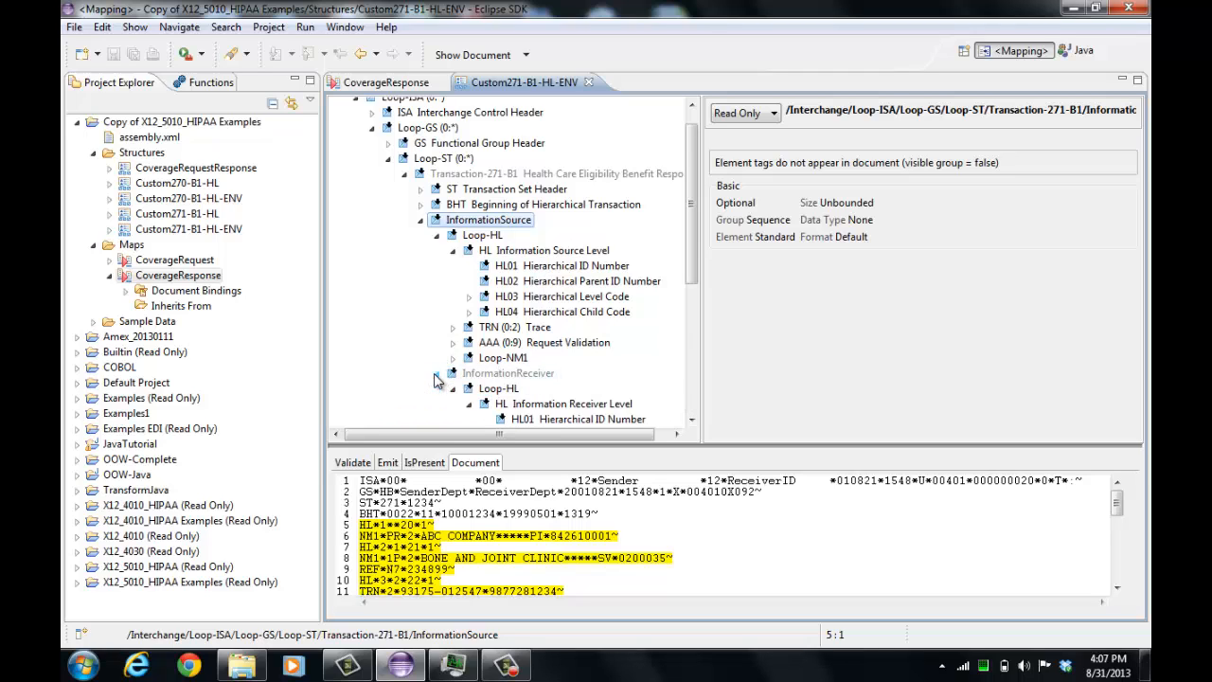
scroll(473, 360, "down", 5)
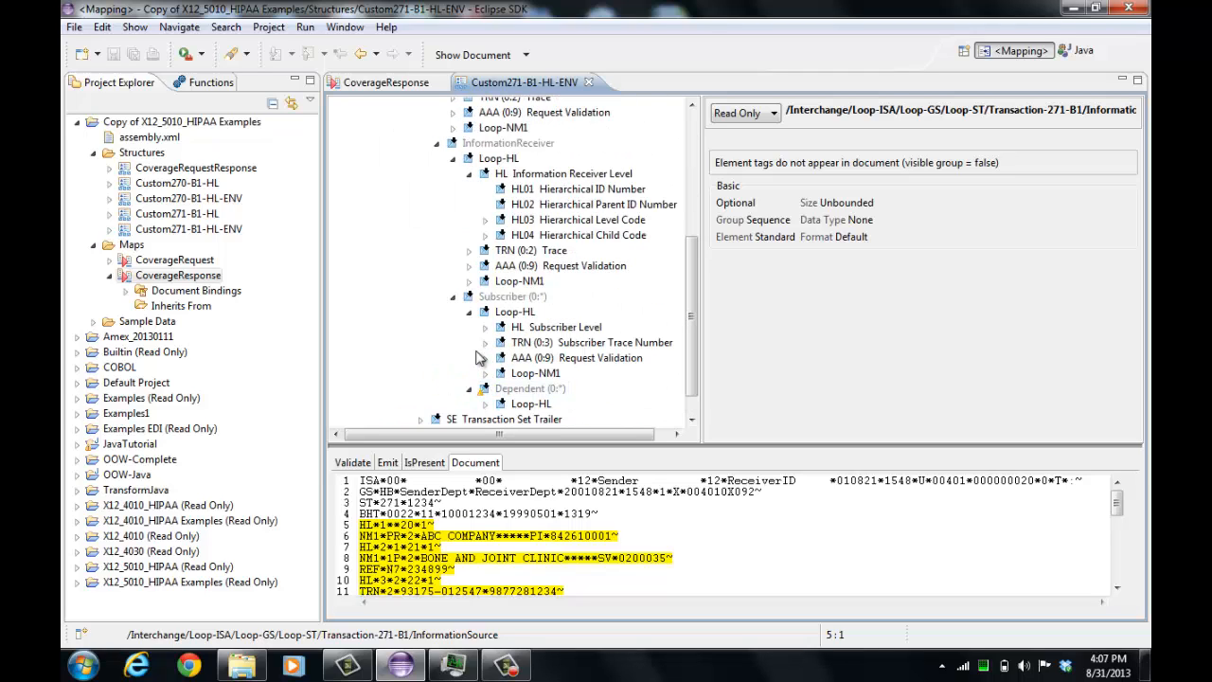
scroll(530, 379, "up", 4)
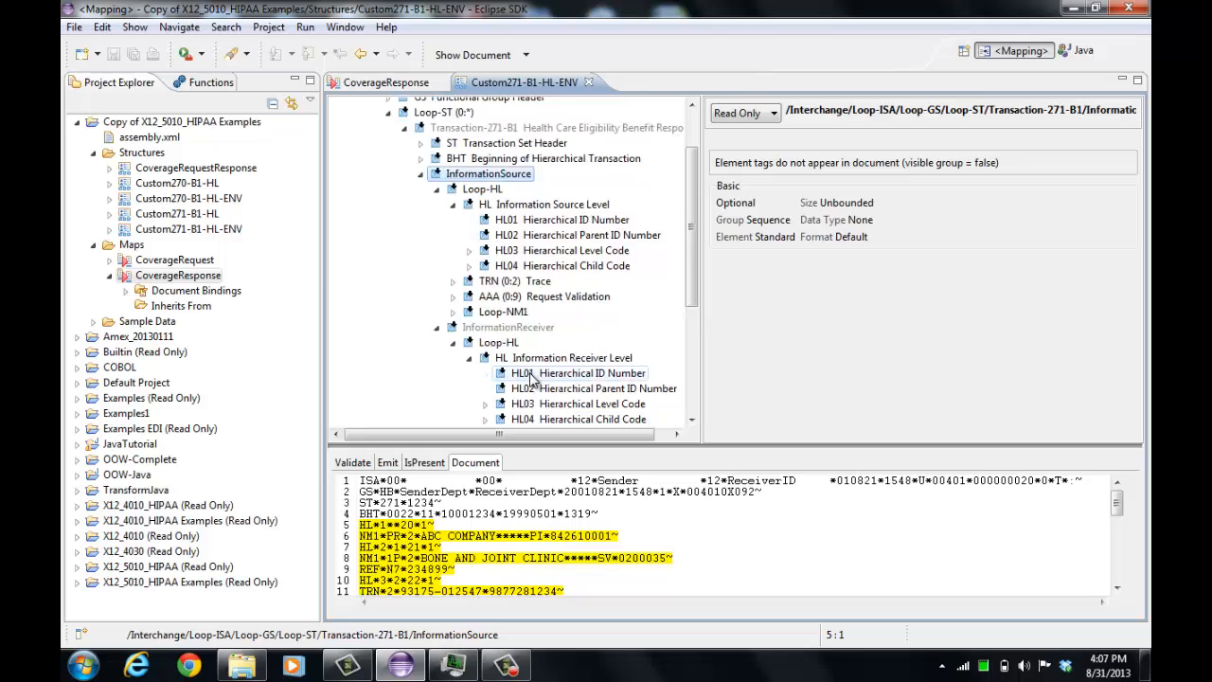
scroll(533, 379, "up", 2)
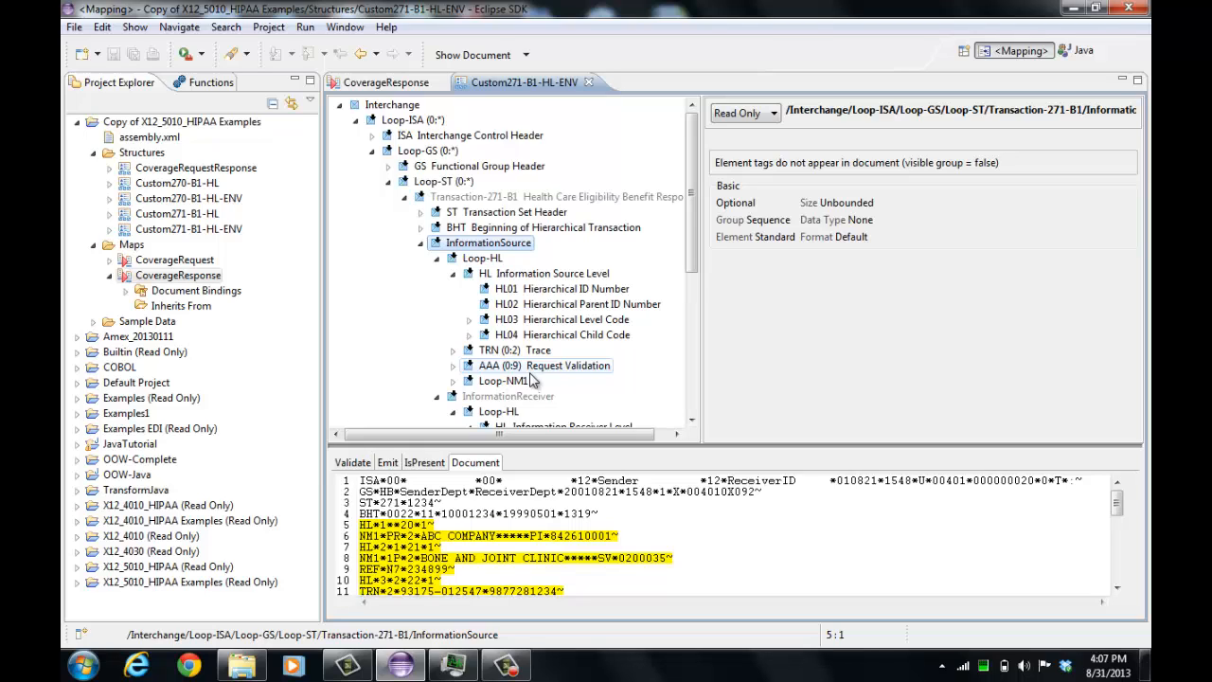
Open the CoverageRequestResponse structure from the output side of the CoverageResponse map, and expand its Subscriber and Dependents elements
left_click(386, 82)
left_click(833, 131)
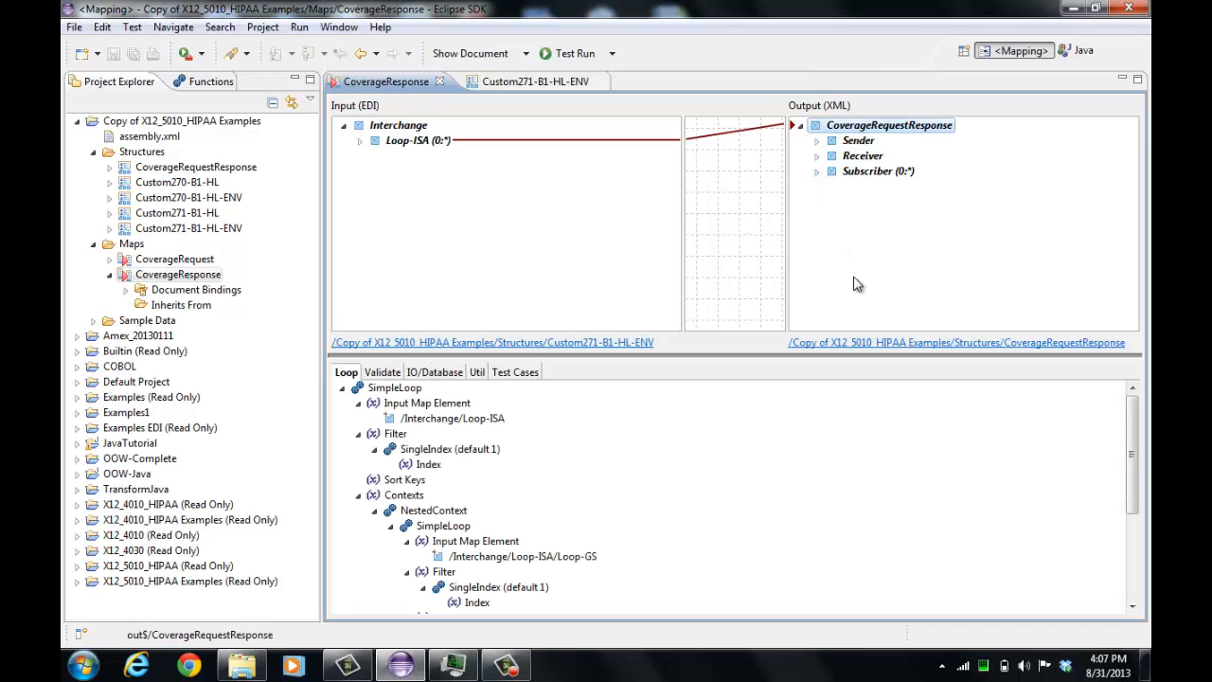
left_click(890, 346)
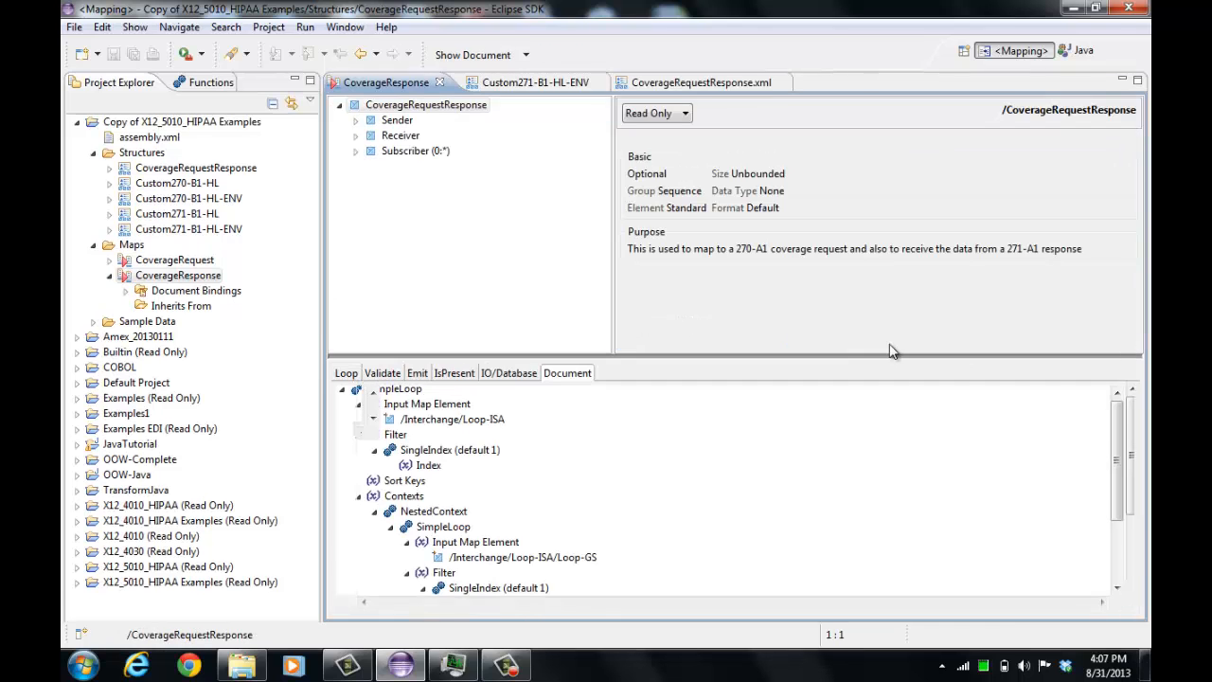
left_click(355, 151)
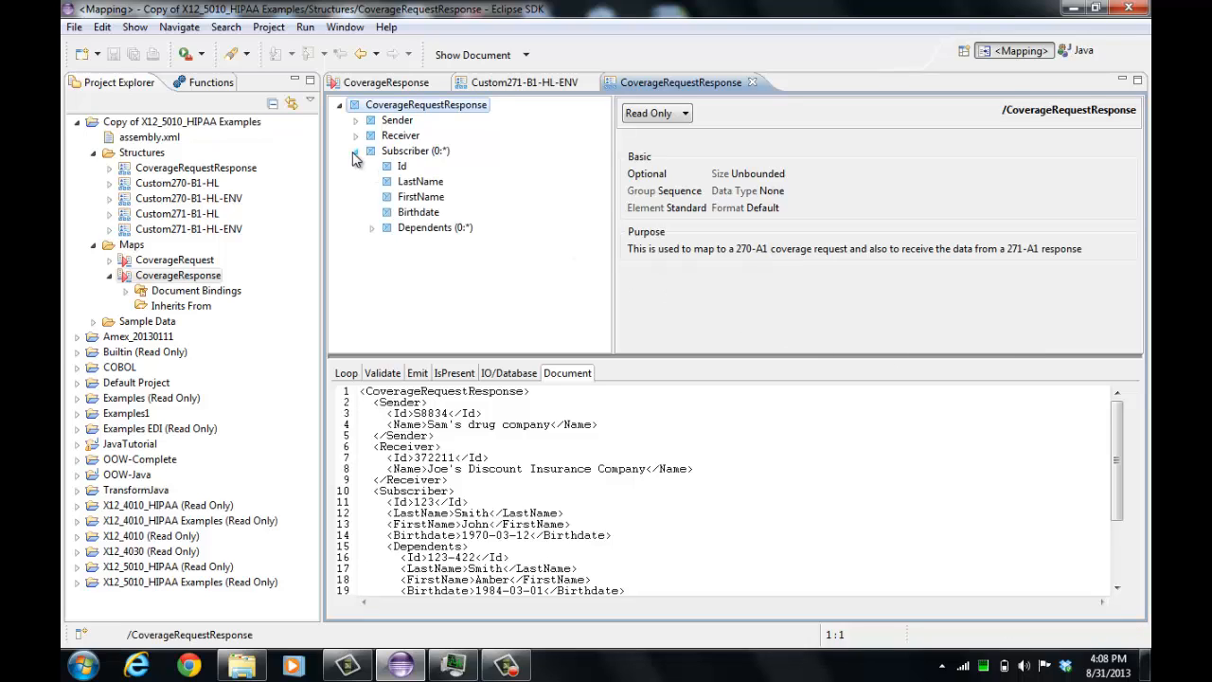
left_click(371, 227)
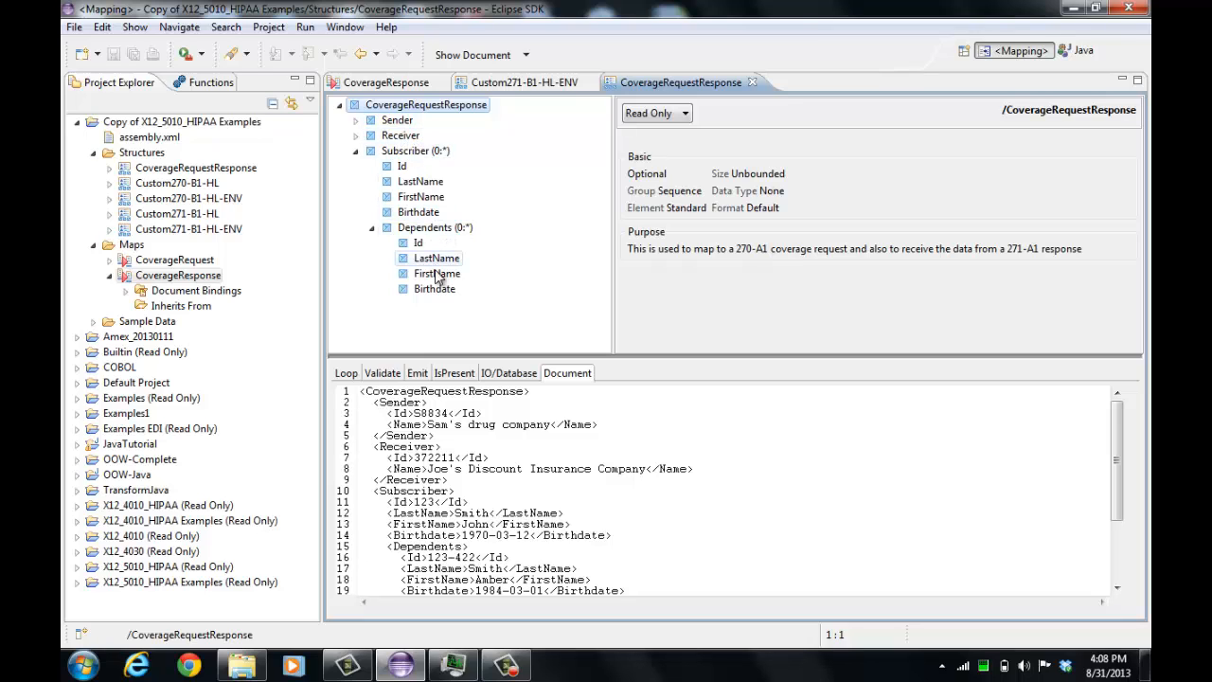
In the CoverageResponse map, expand the output Subscriber and trace its Id mapping back through the EDI input hierarchy, enlarging the mapping area
left_click(397, 82)
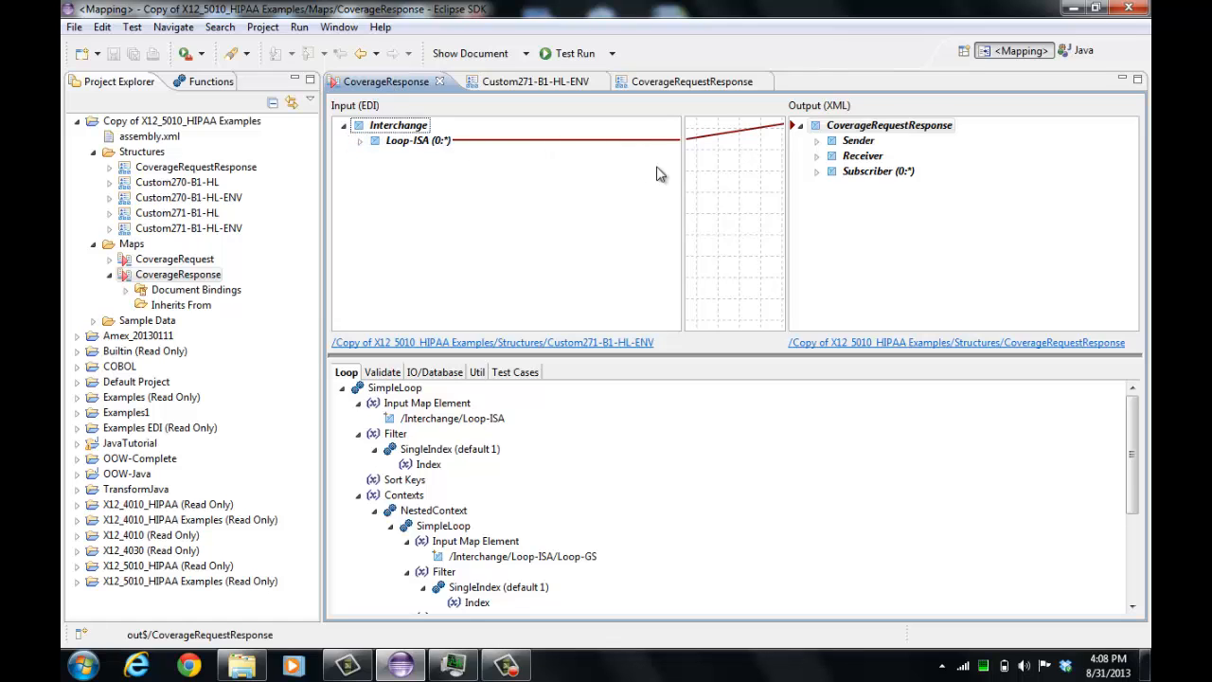
left_click(817, 172)
left_click(862, 187)
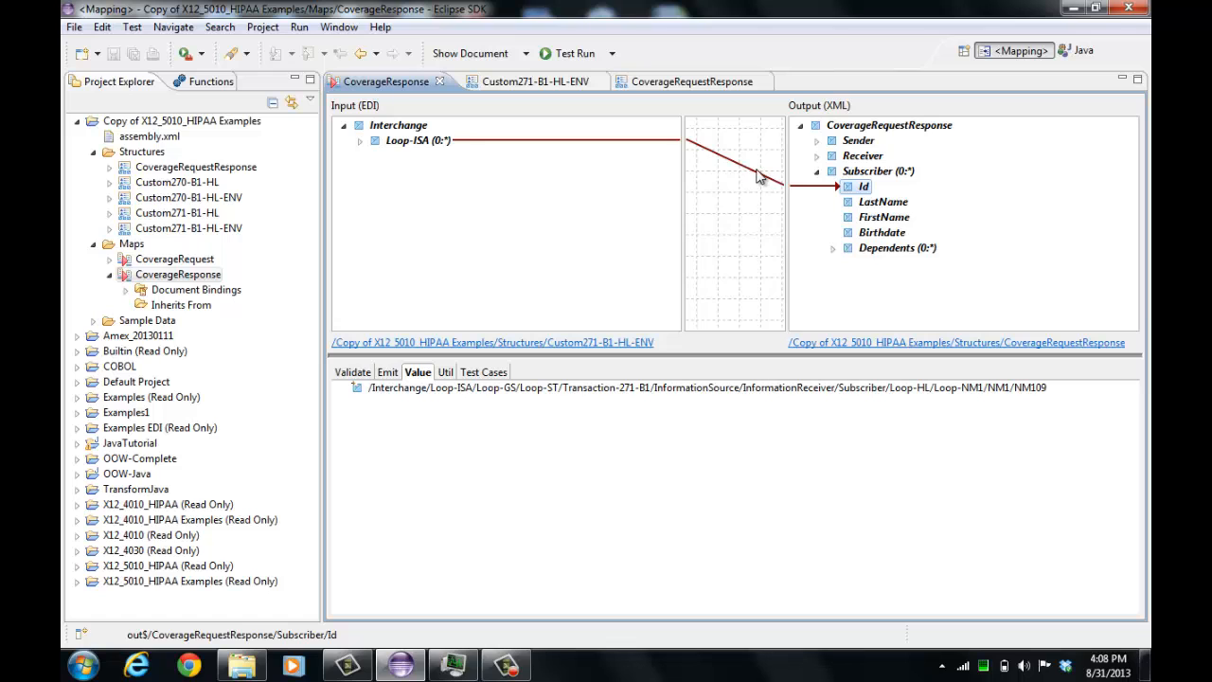
left_click(747, 173)
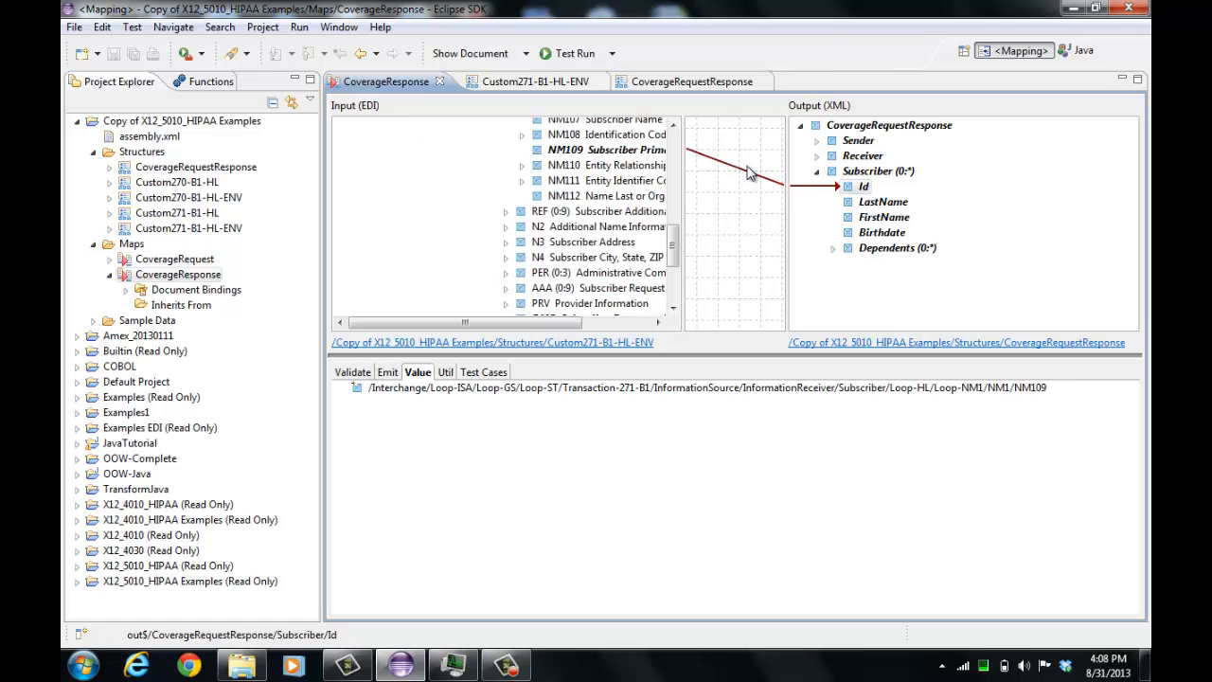
left_click_drag(674, 248, 694, 177)
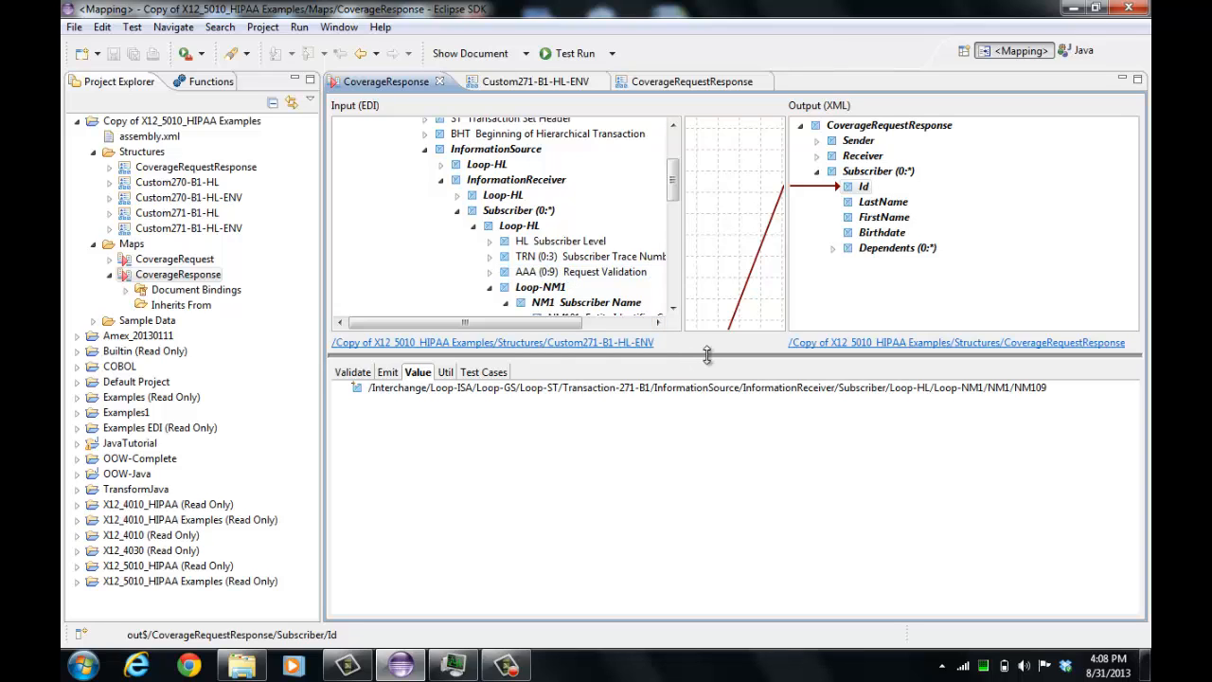
left_click_drag(705, 358, 708, 416)
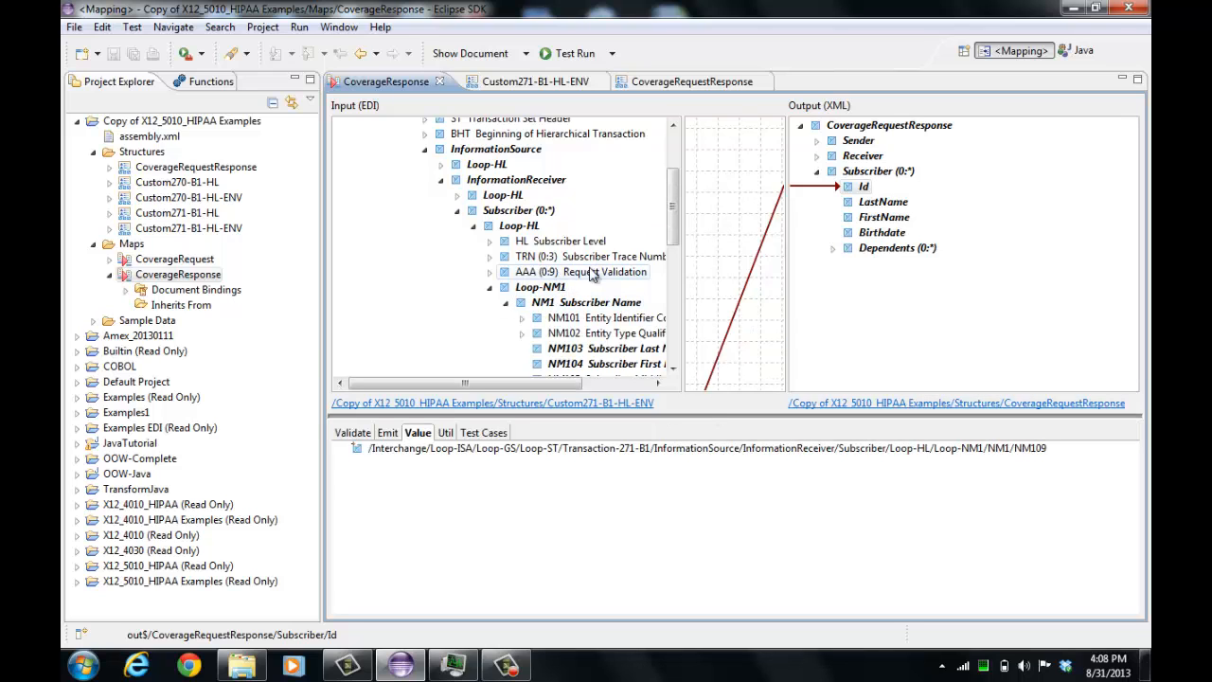
mouse_move(672, 236)
left_mouse_down()
mouse_move(673, 194)
mouse_move(672, 235)
left_mouse_up()
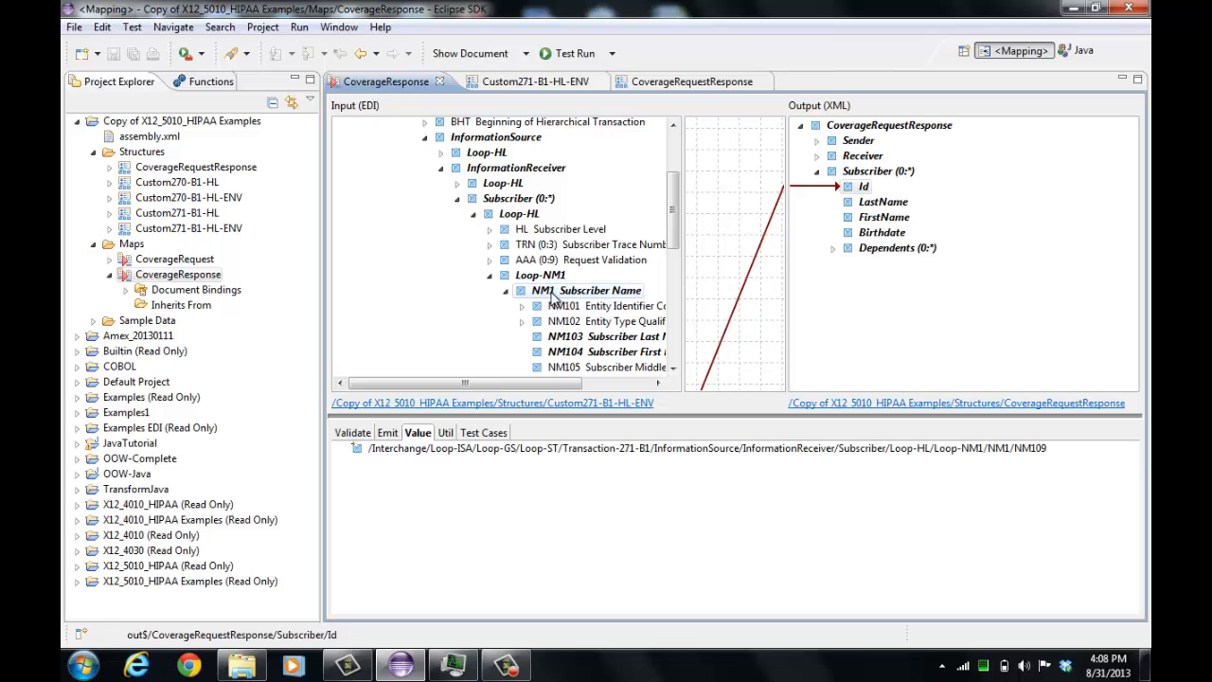
Expand Dependents under the output Subscriber, and examine the Subscriber loop's input element and its filter comparing HL03 with a constant
left_click(832, 248)
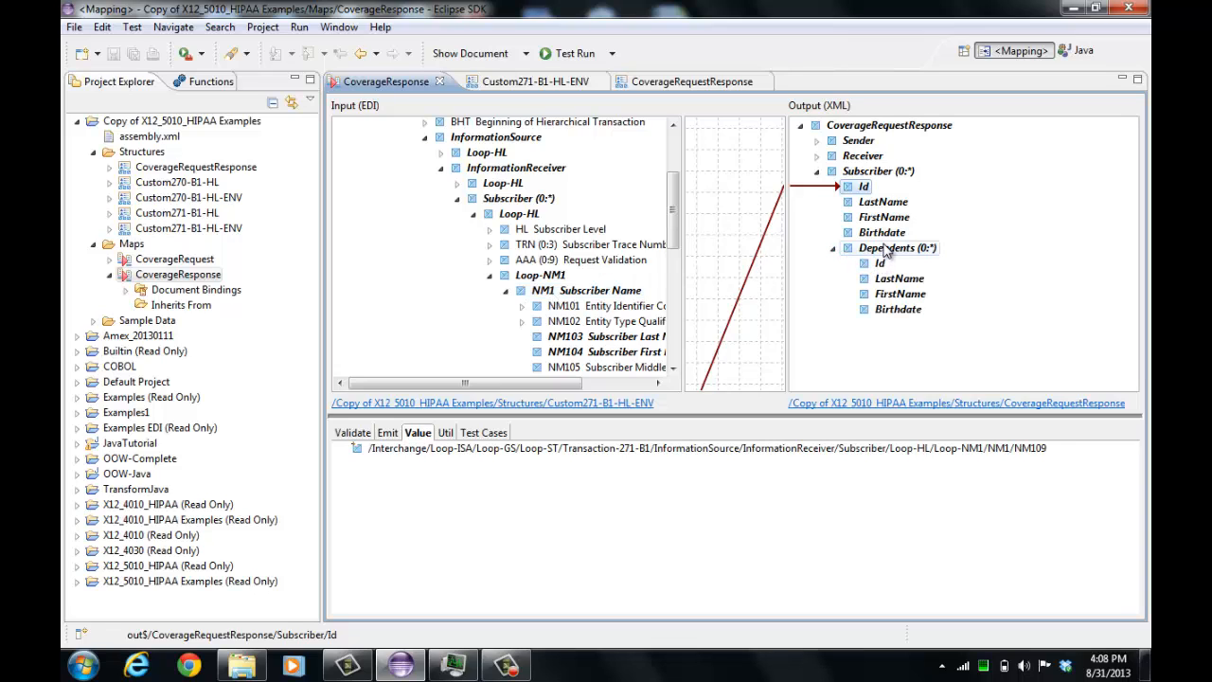
left_click(867, 176)
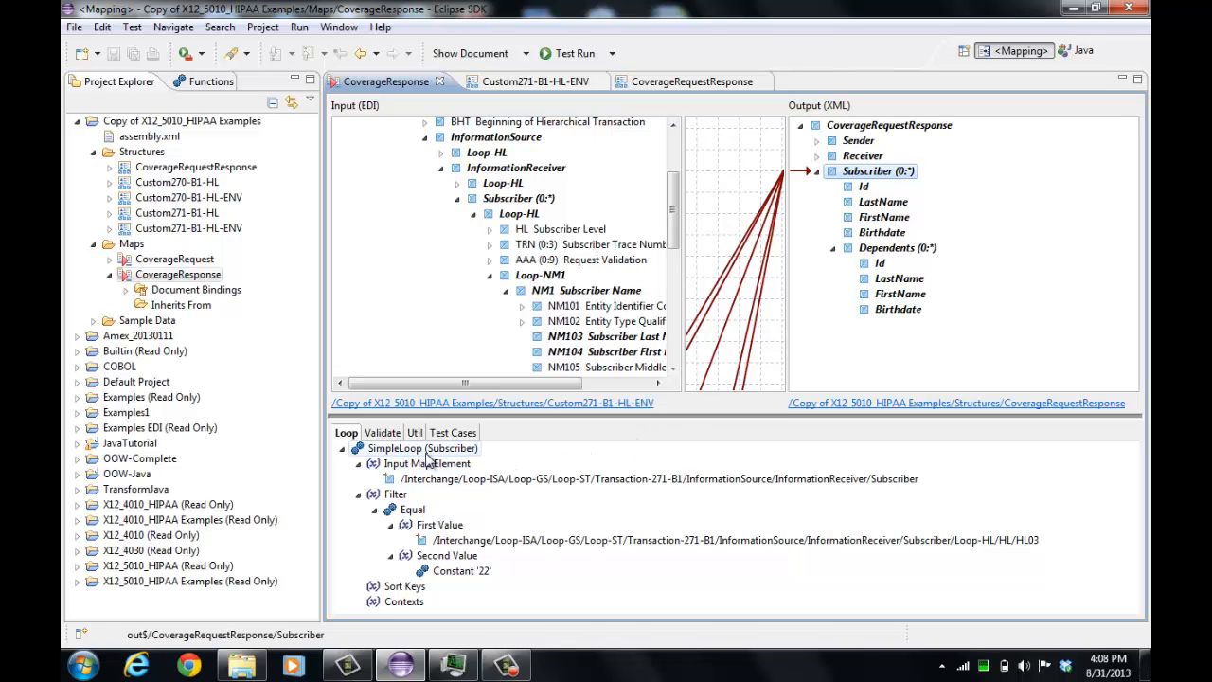
left_click(437, 557)
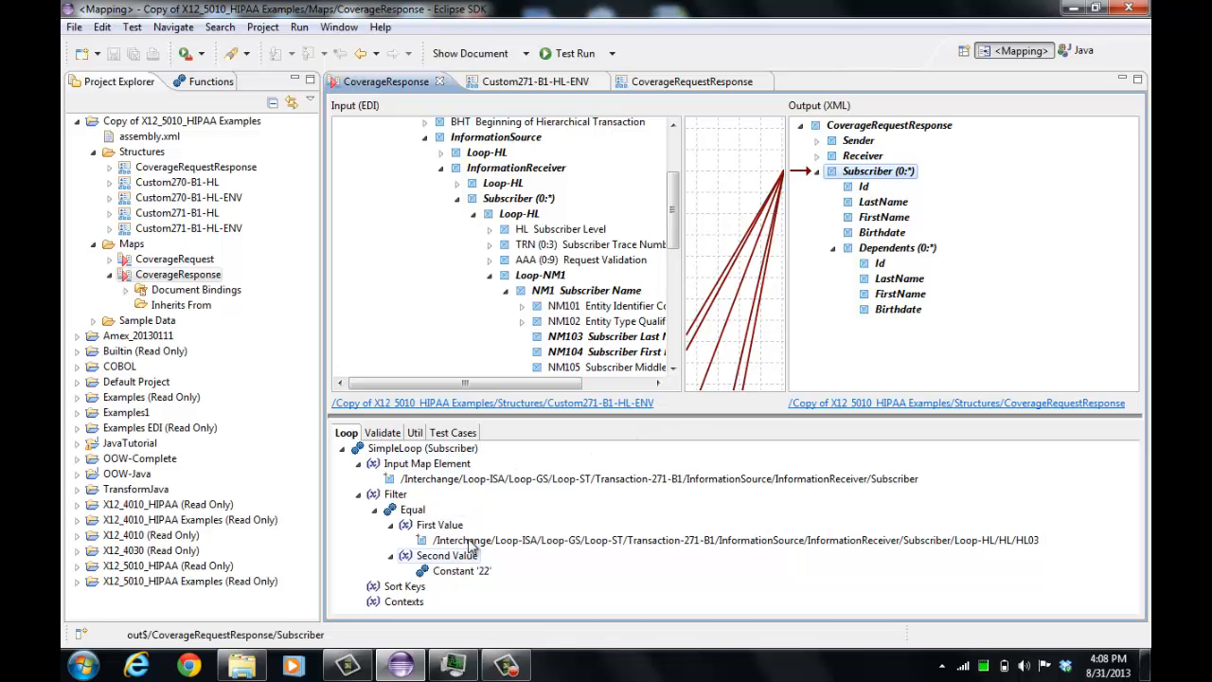
left_click(484, 577)
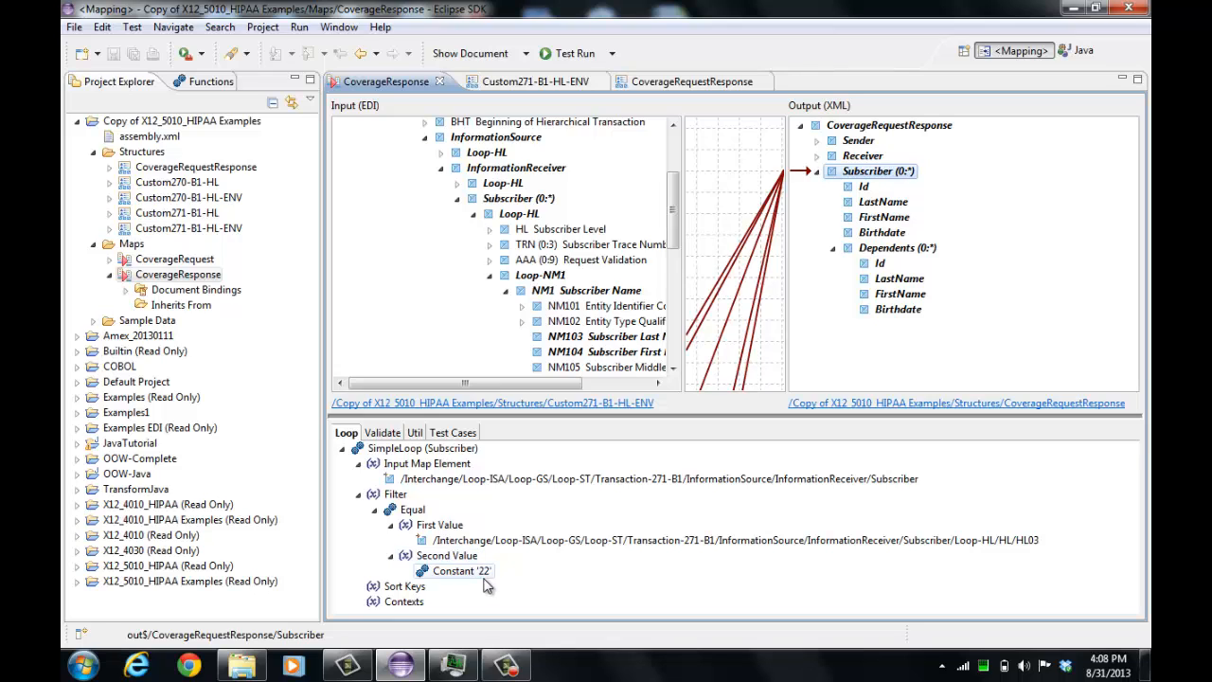
left_click(860, 543)
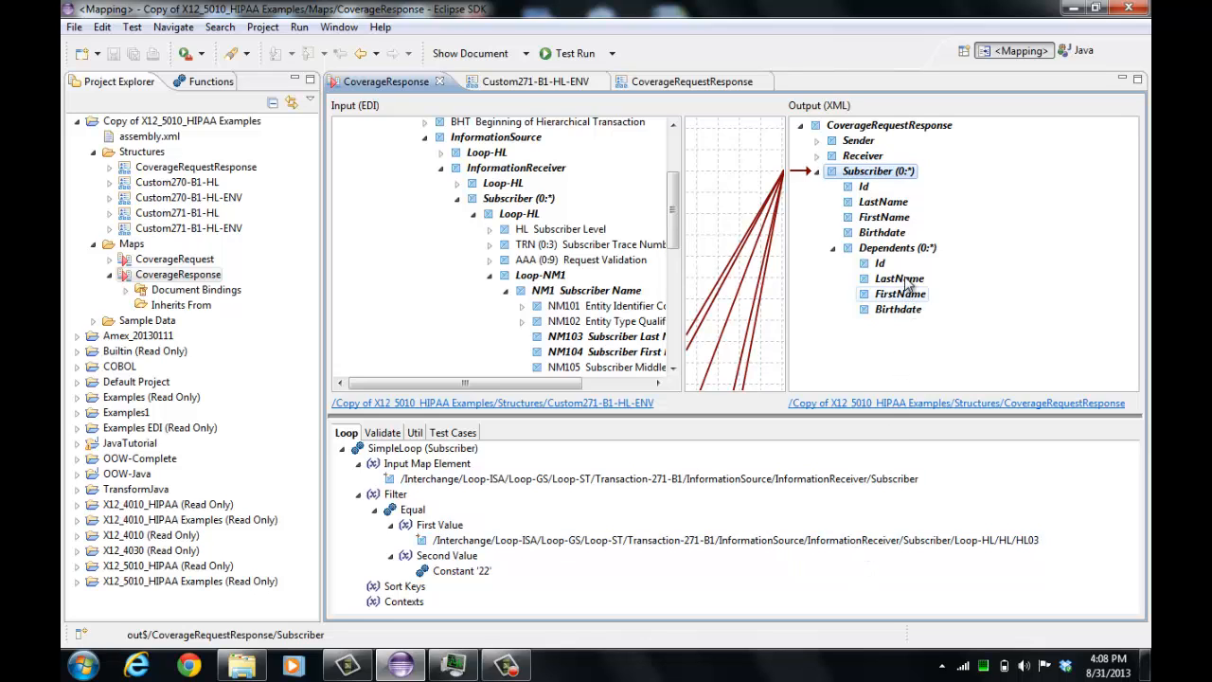
Examine the loop expression of the output Dependents element, and widen the mapping area between the input and output trees
left_click(897, 247)
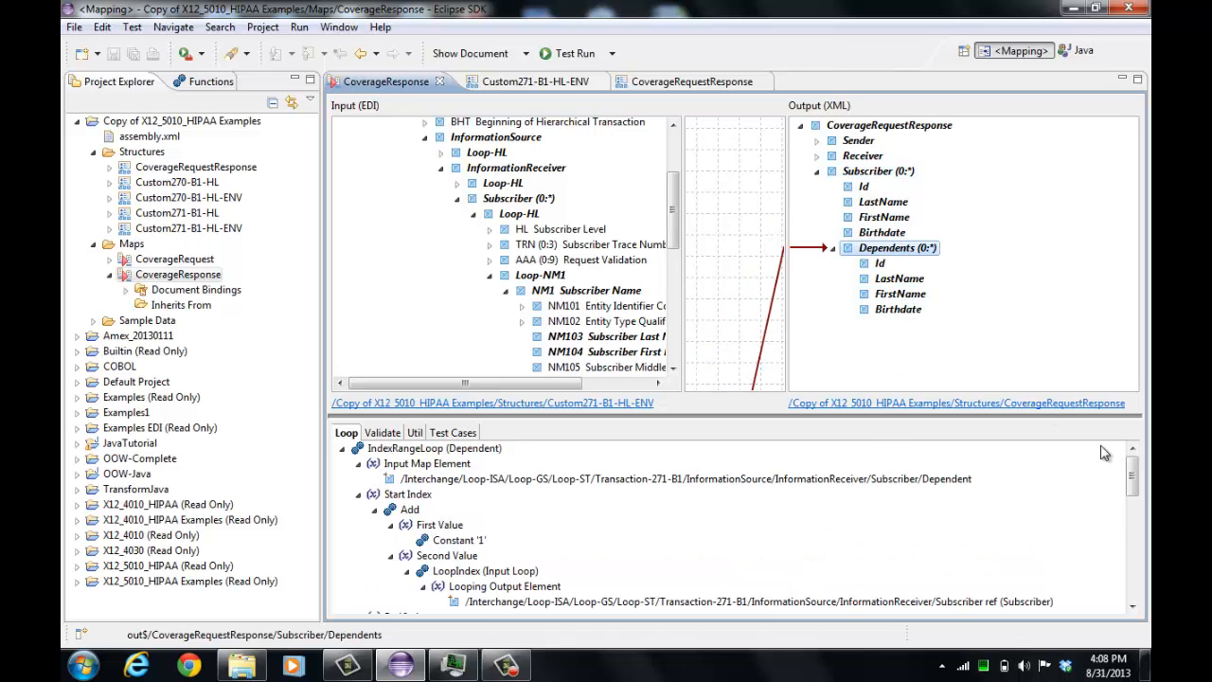
mouse_move(1133, 468)
left_mouse_down()
mouse_move(1135, 499)
mouse_move(1136, 462)
left_mouse_up()
mouse_move(1134, 482)
left_mouse_down()
mouse_move(1117, 549)
mouse_move(1125, 575)
mouse_move(1145, 474)
left_mouse_up()
left_click_drag(786, 373, 875, 372)
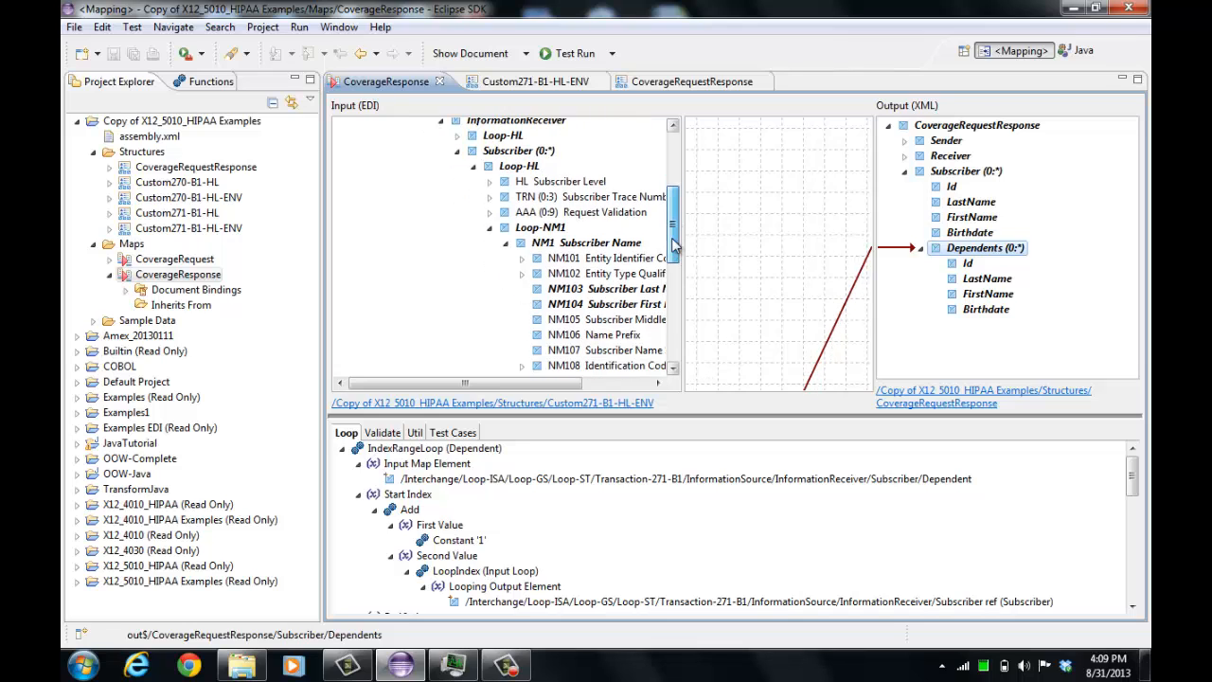
Show the mappings and loop definition of the input Subscriber group, and widen the editor area to make the input tree readable
left_click_drag(677, 231, 677, 238)
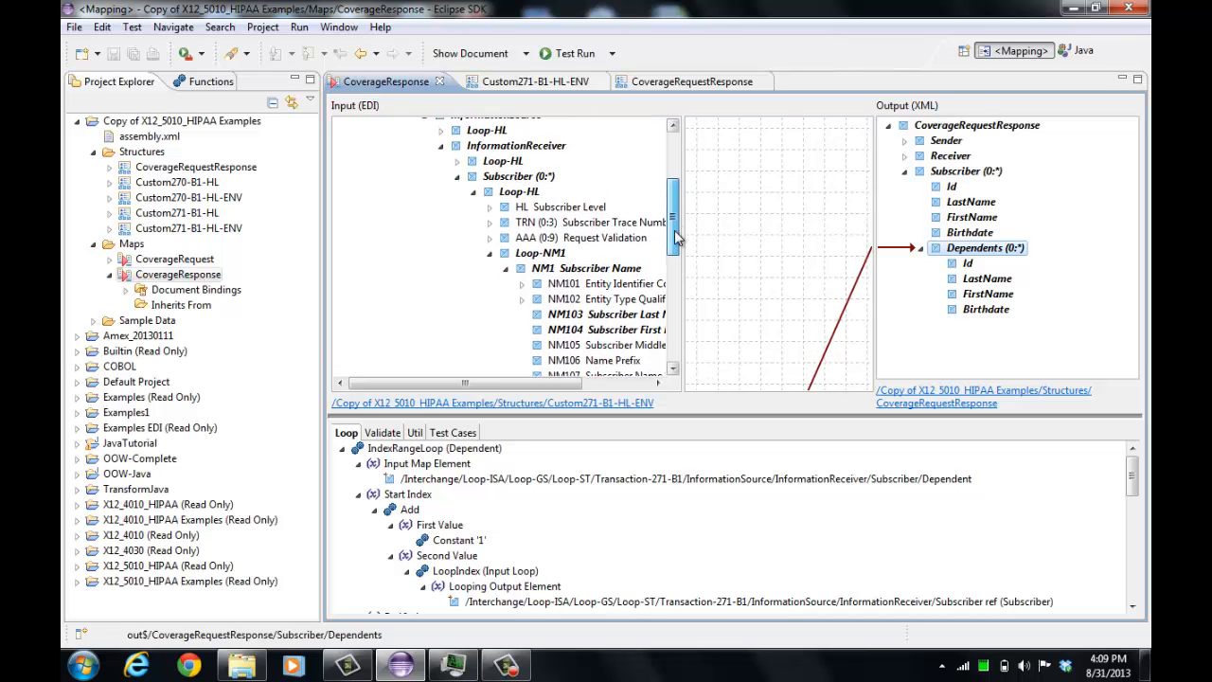
left_click(546, 182)
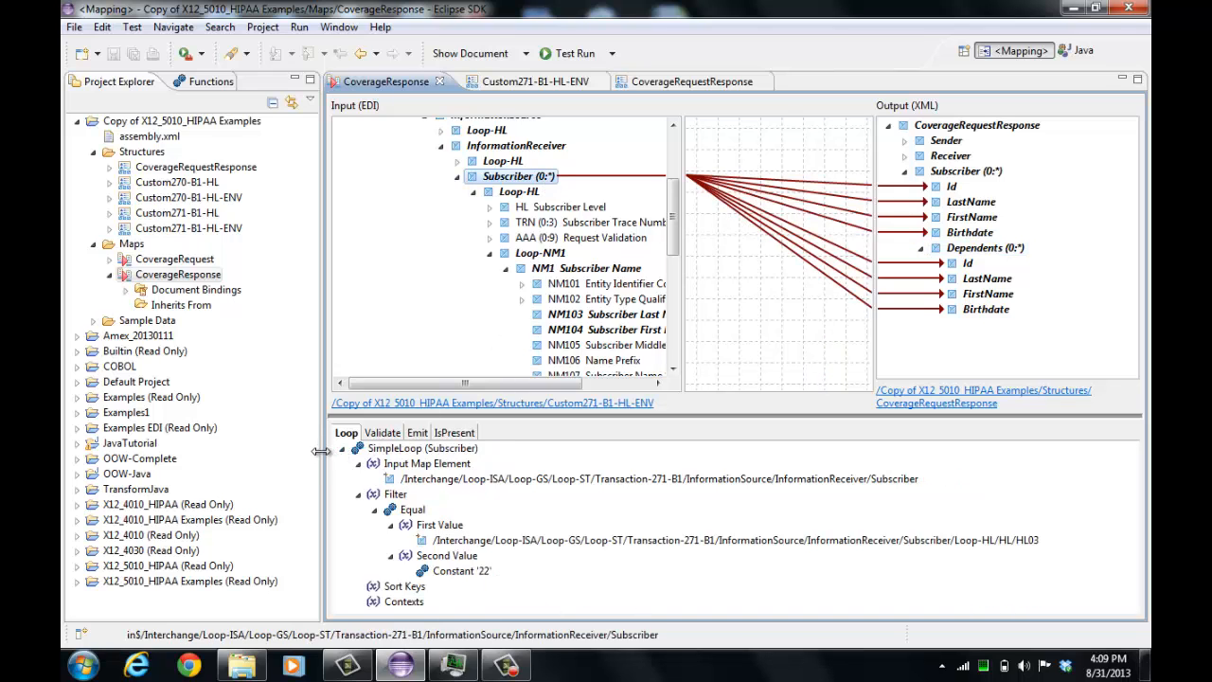
left_click_drag(321, 451, 271, 451)
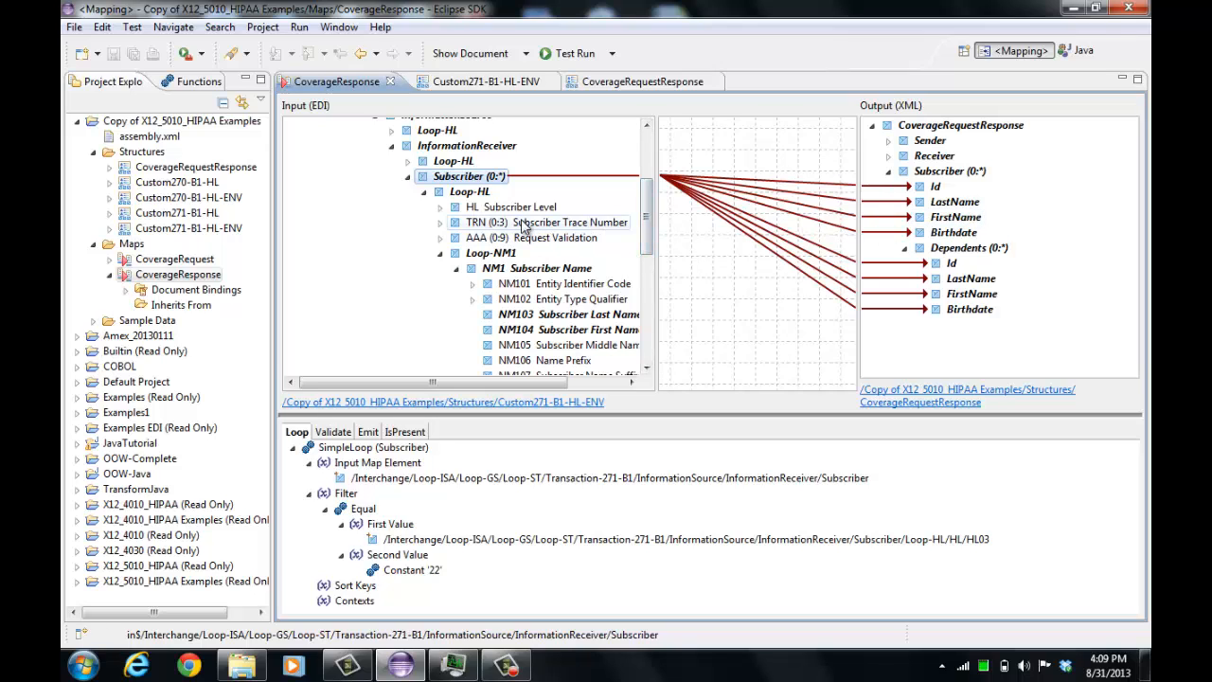
Remove the expressions (mappings) from the output Subscriber, and map NM103 Subscriber Last Name to its LastName element
right_click(946, 178)
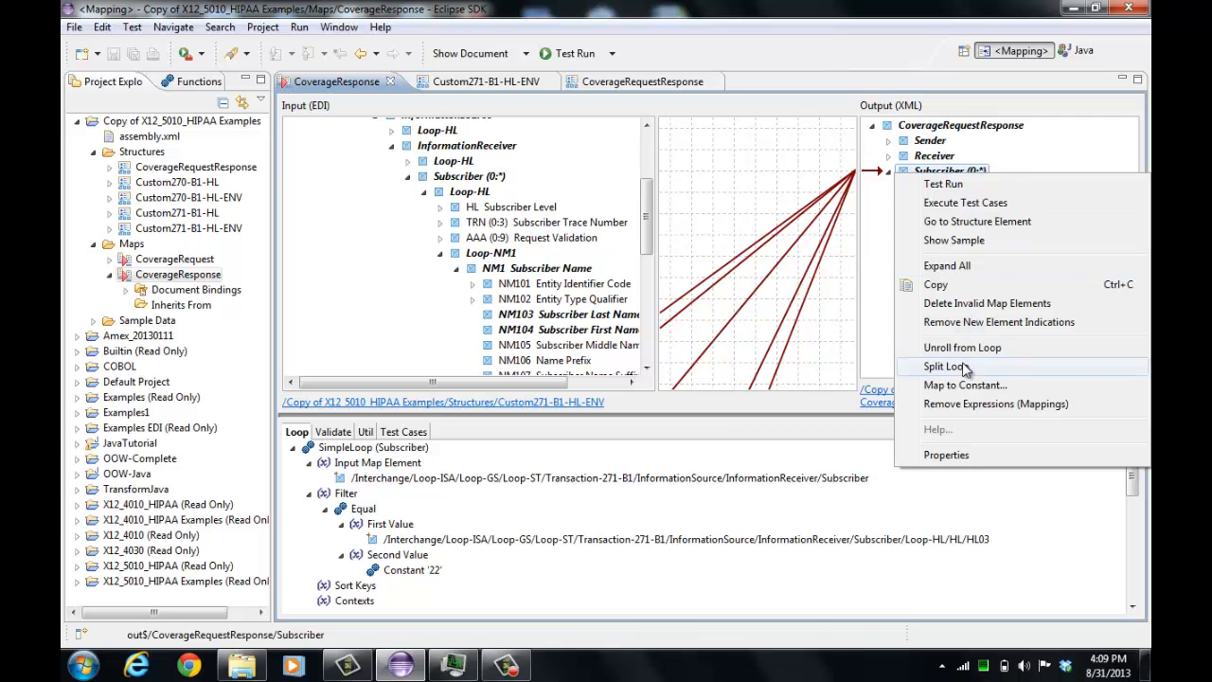
left_click(966, 403)
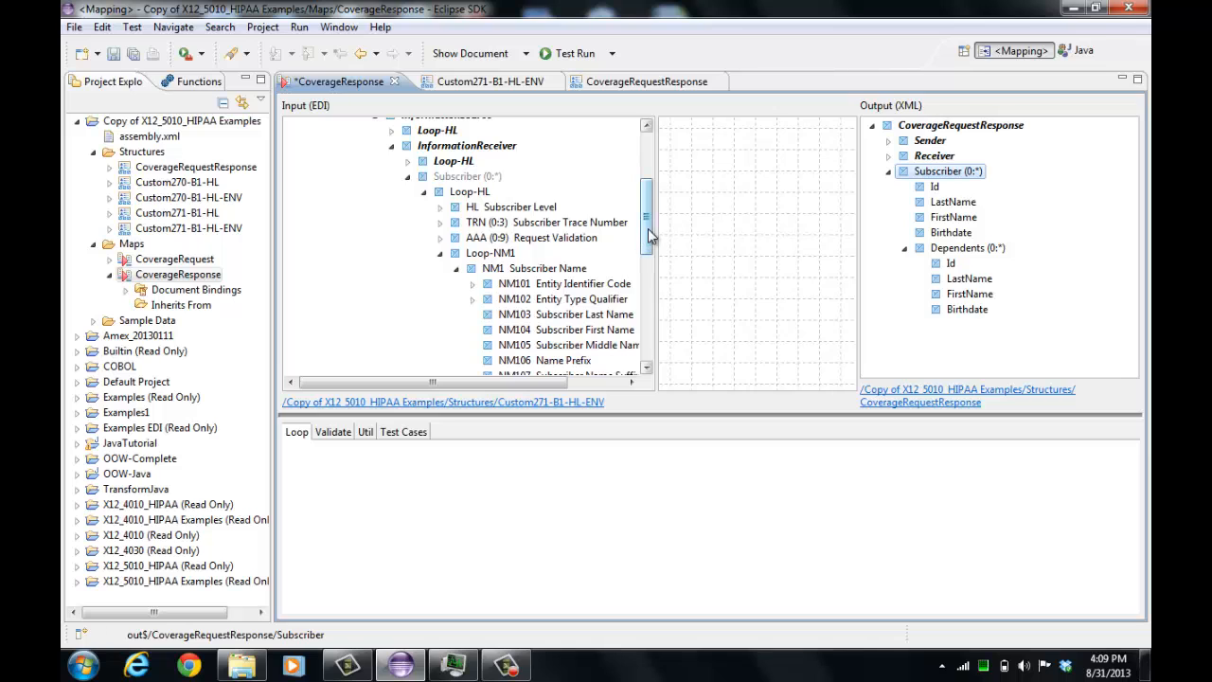
left_click_drag(648, 230, 647, 242)
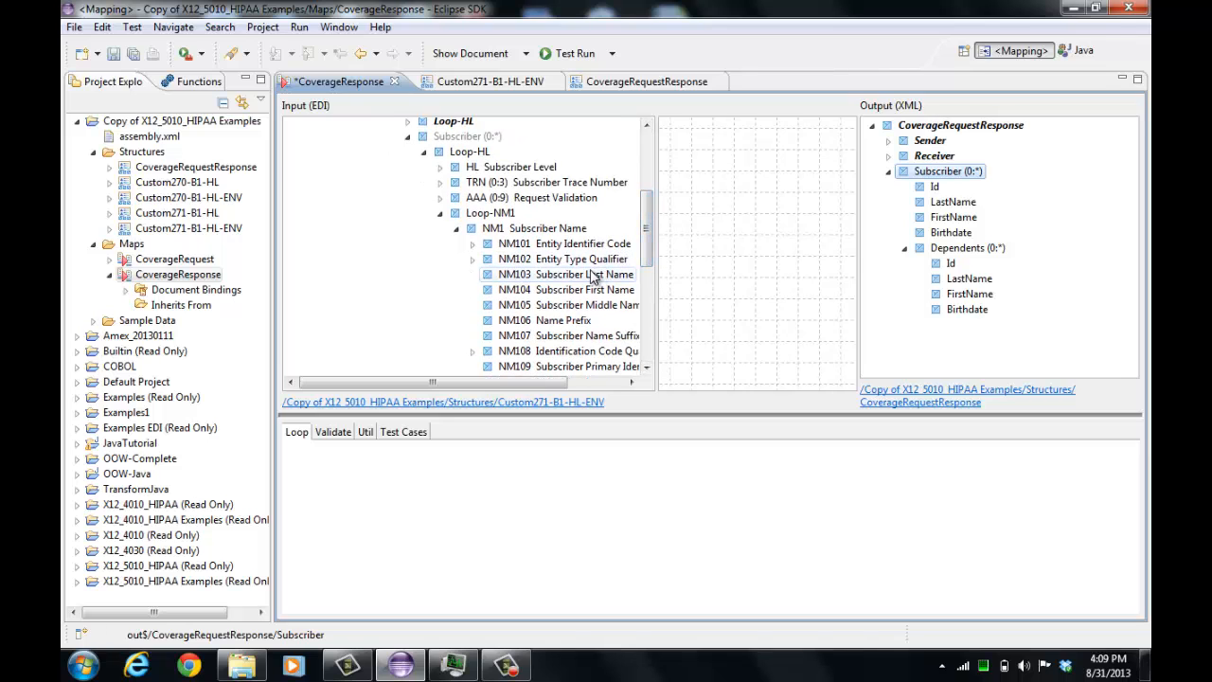
left_click_drag(592, 274, 962, 203)
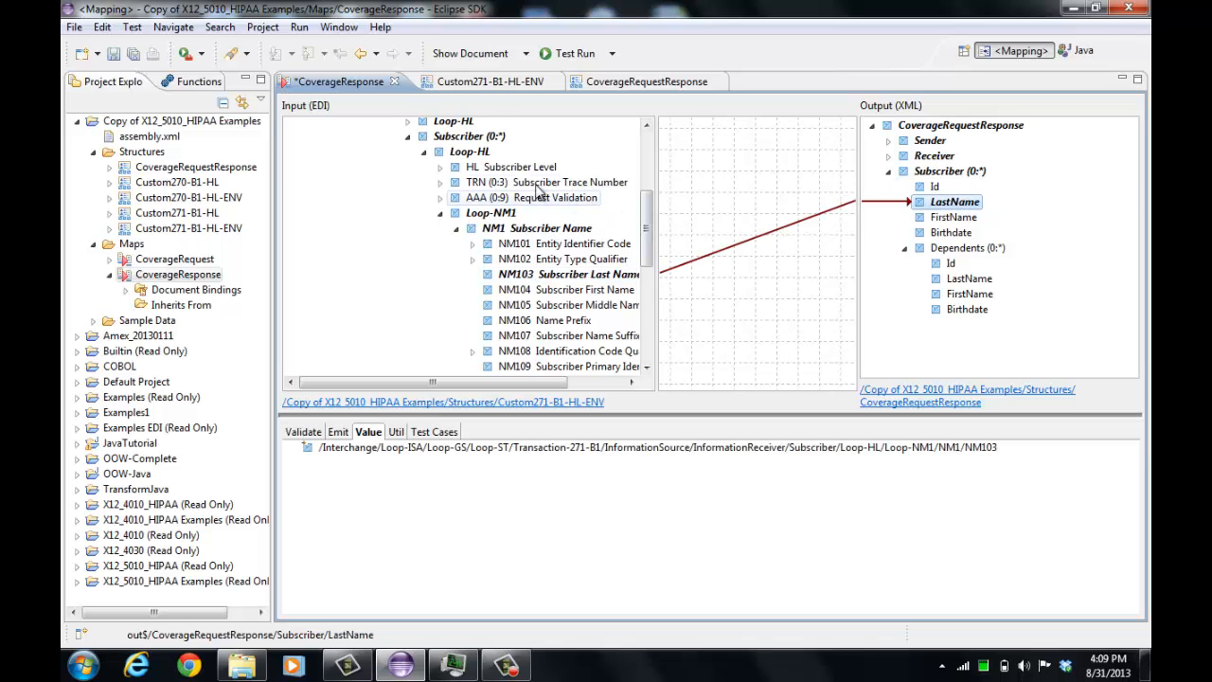
Check the loop and filter expressions on both the input Subscriber group and the output Subscriber element
left_click(464, 138)
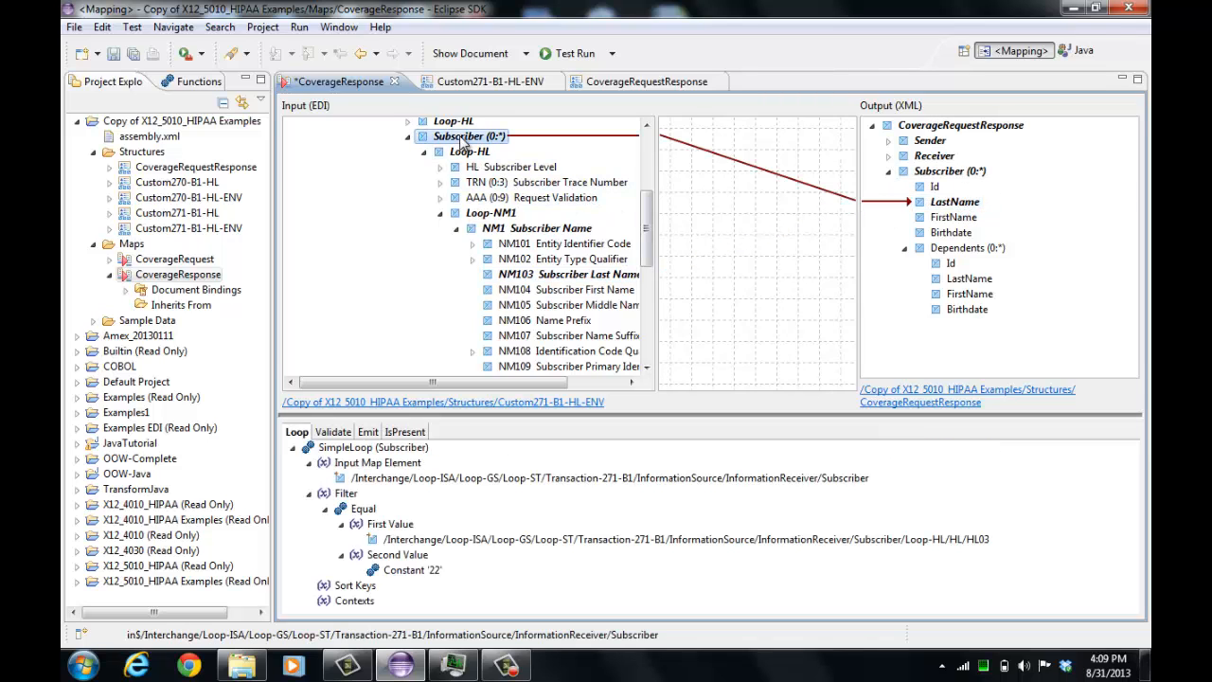
left_click_drag(464, 140, 951, 180)
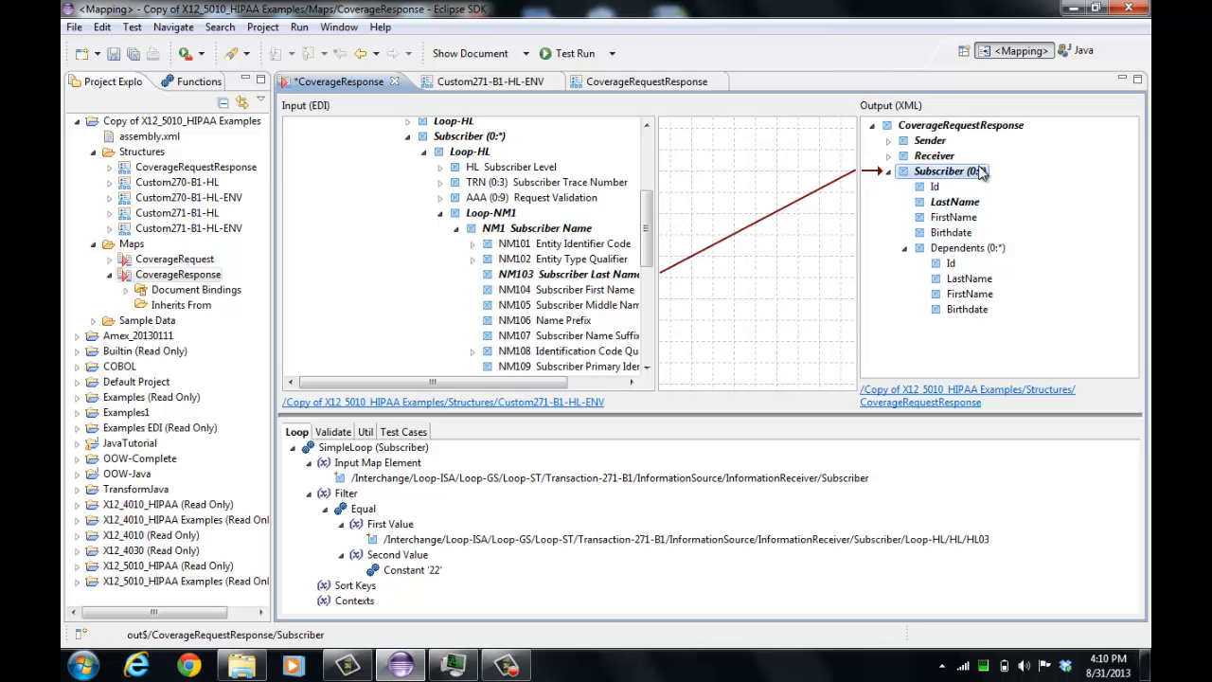
Map NM103 Dependent Last Name from the input Dependent group's NM1 segment to LastName under the output Dependents element
scroll(644, 261, "down", 1)
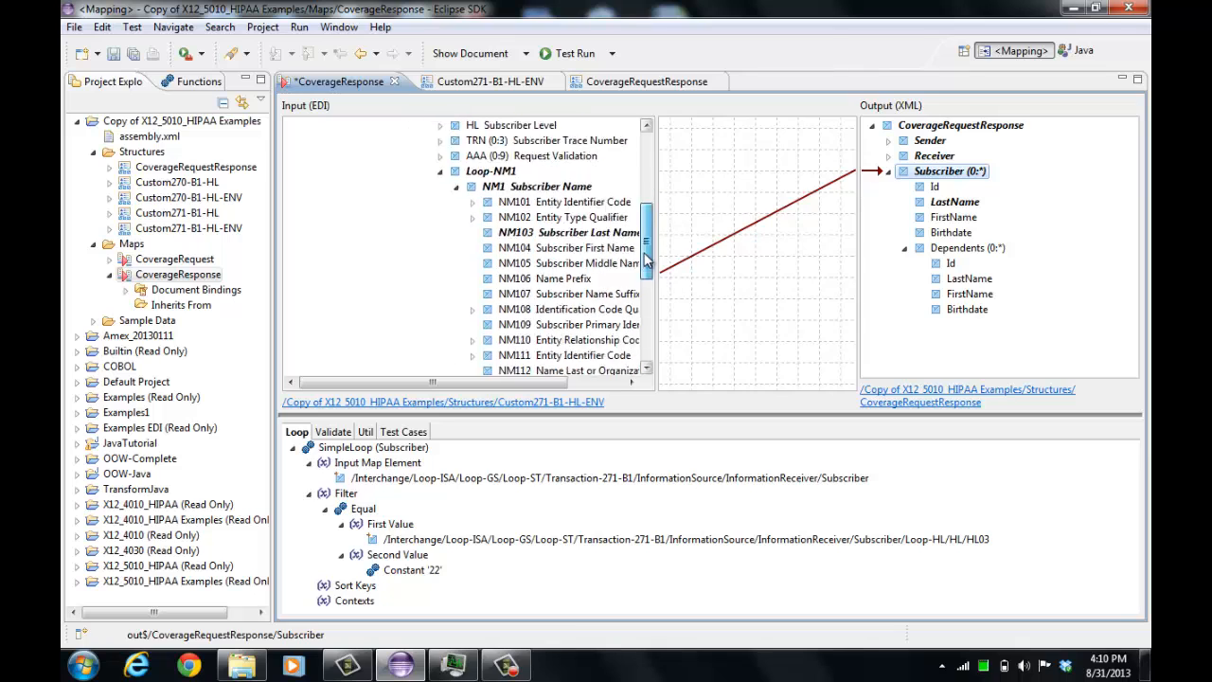
left_click_drag(647, 260, 647, 340)
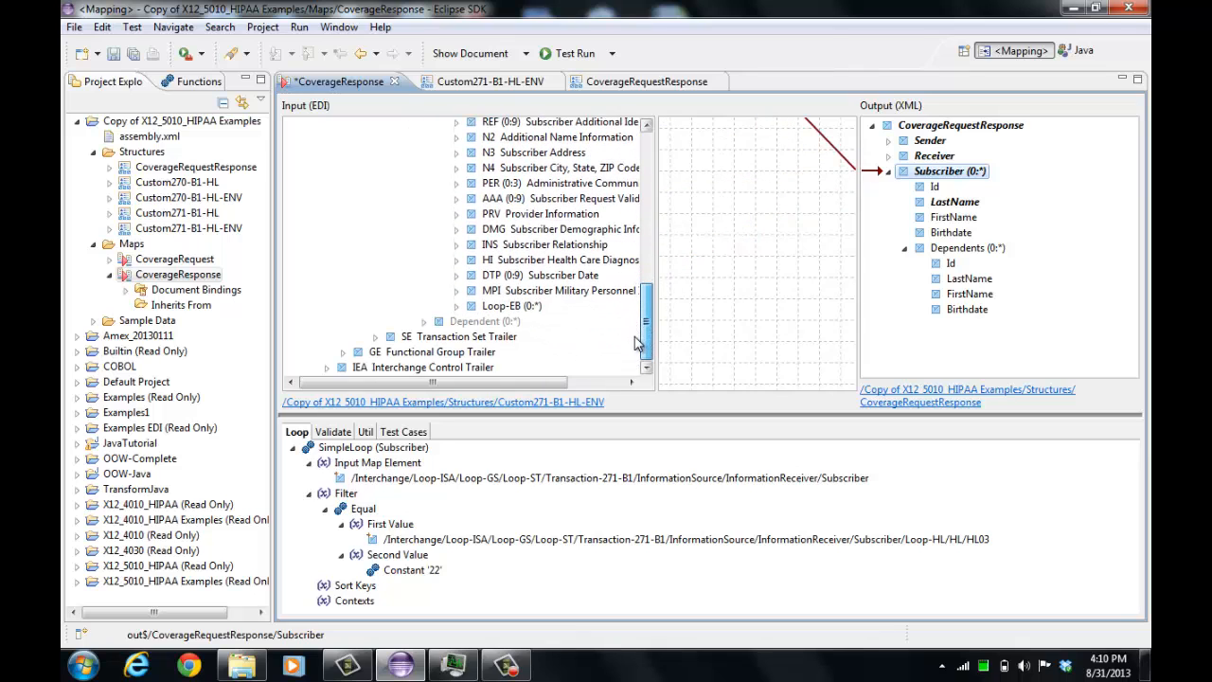
left_click(425, 322)
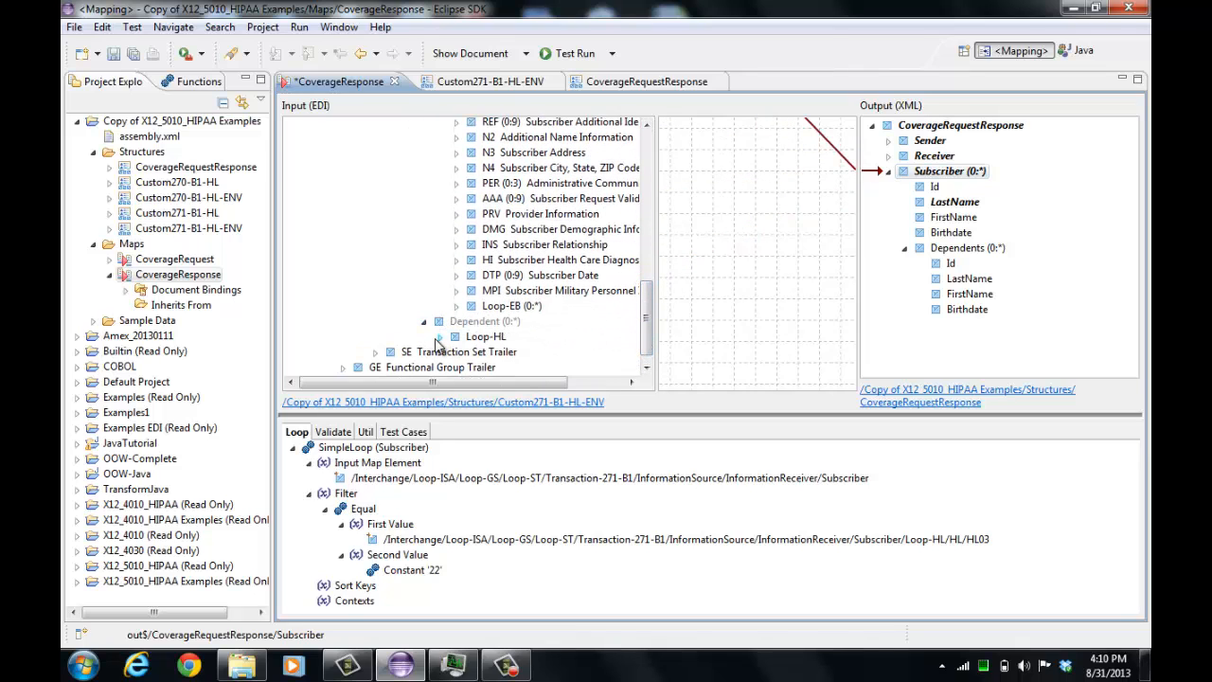
left_click(439, 337)
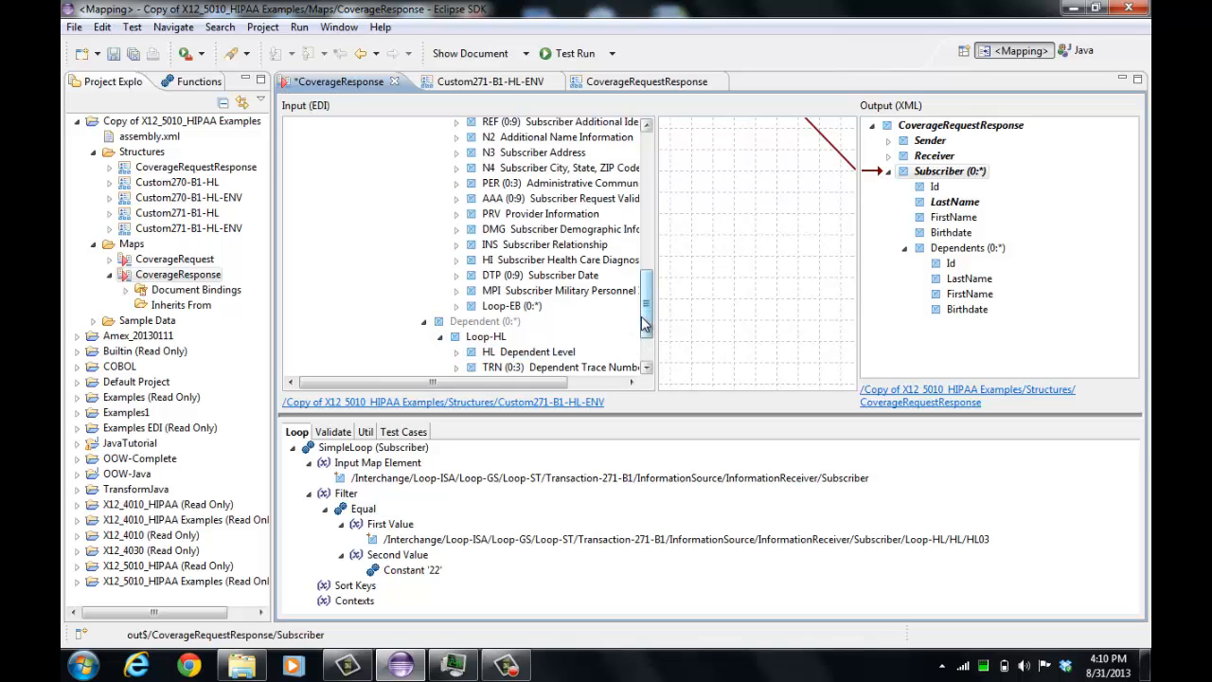
scroll(644, 322, "down", 2)
left_click(457, 322)
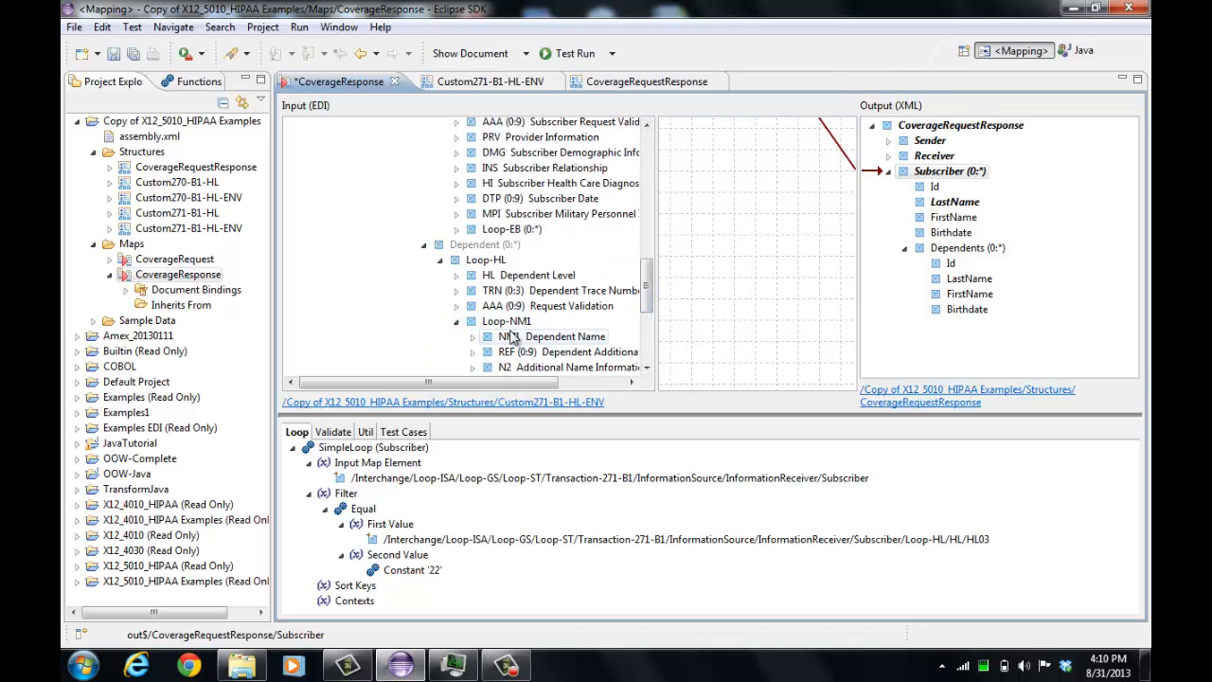
left_click(472, 337)
scroll(548, 316, "down", 3)
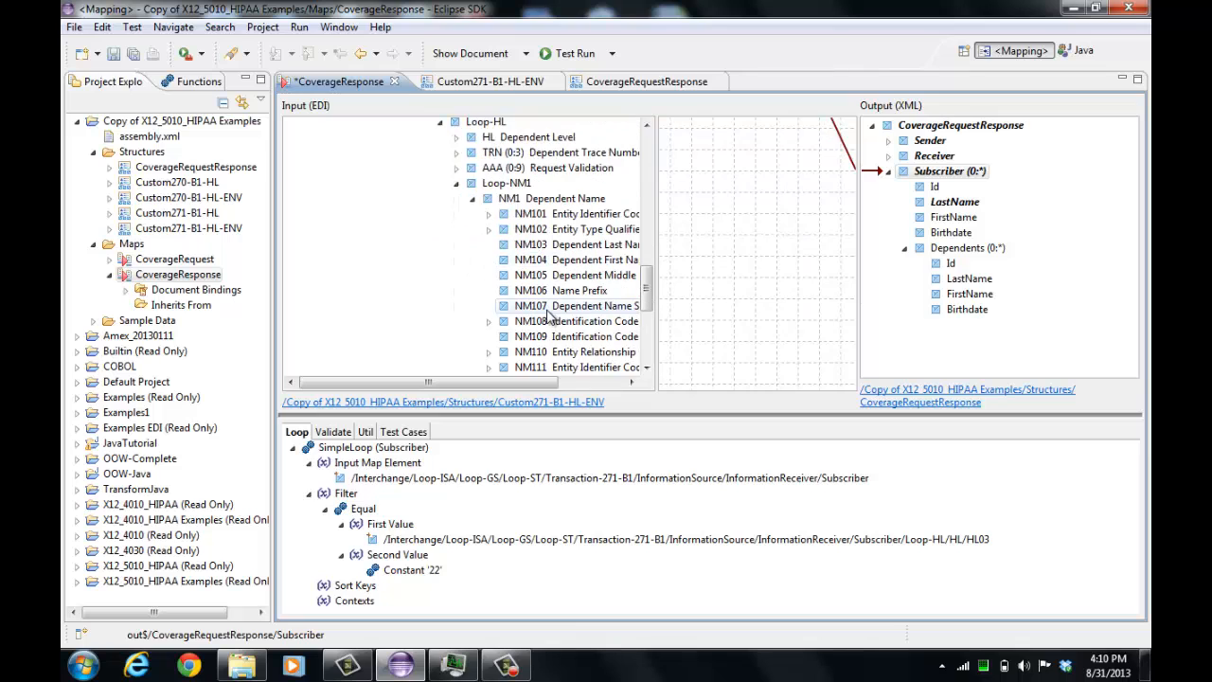
left_click_drag(578, 247, 980, 290)
Check the loop expression on both the output Dependents element and the input Dependent group, and save the CoverageResponse map
left_click(975, 248)
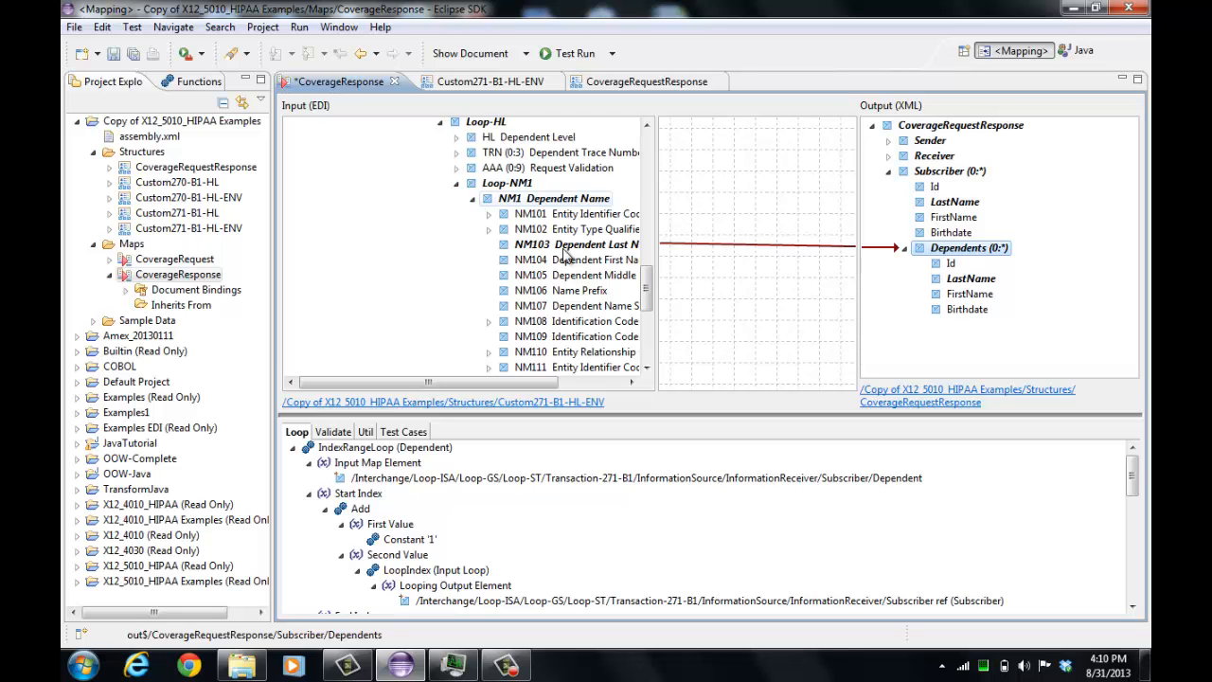
left_click_drag(649, 301, 656, 261)
left_click(511, 286)
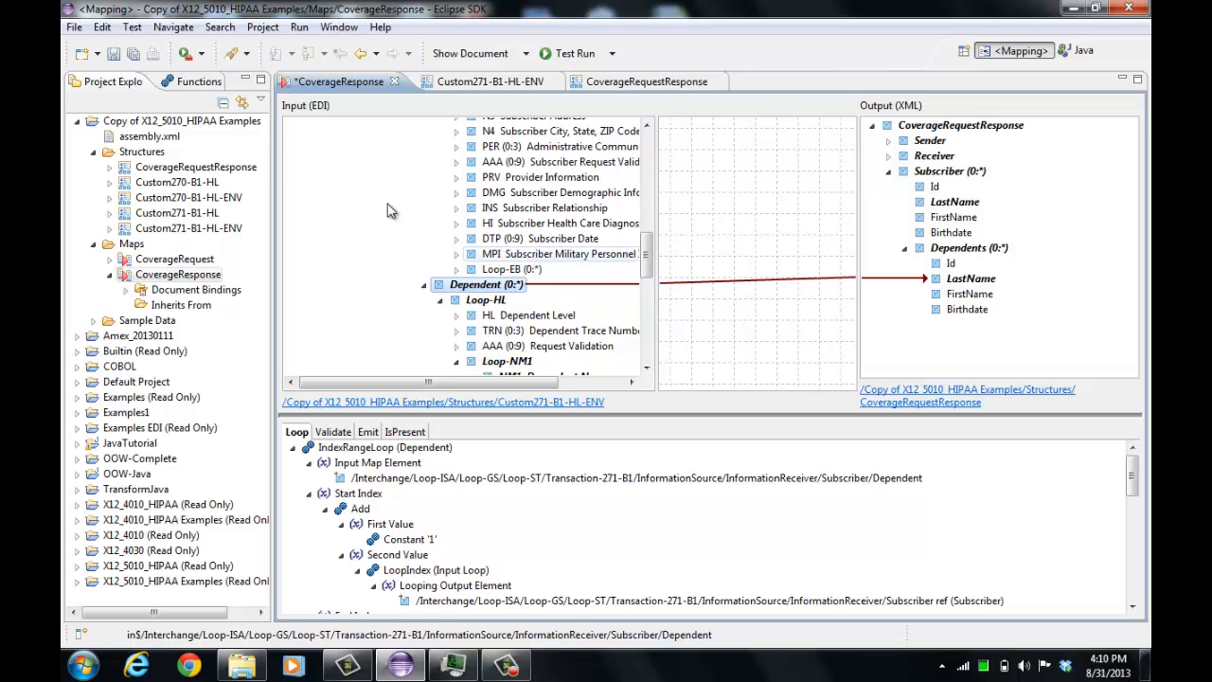
left_click(113, 54)
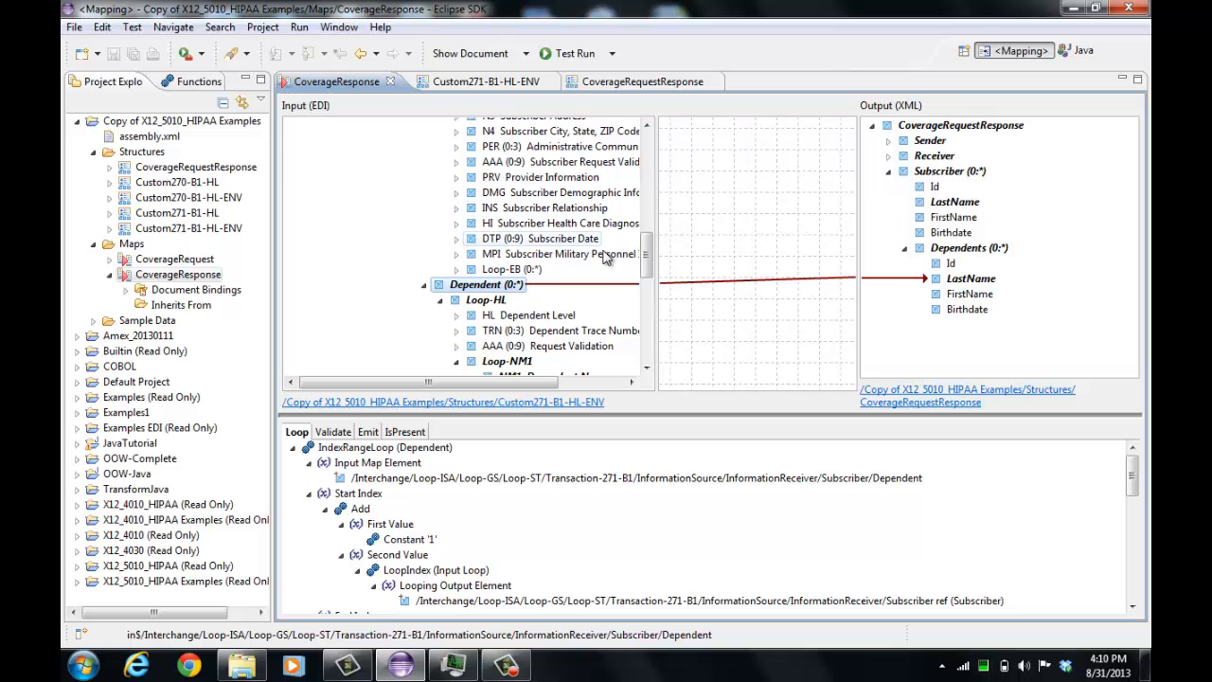
Collapse the InformationSource group in the input tree, leaving Loop-ST and its transaction expanded
left_click_drag(646, 257, 649, 152)
left_click(343, 139)
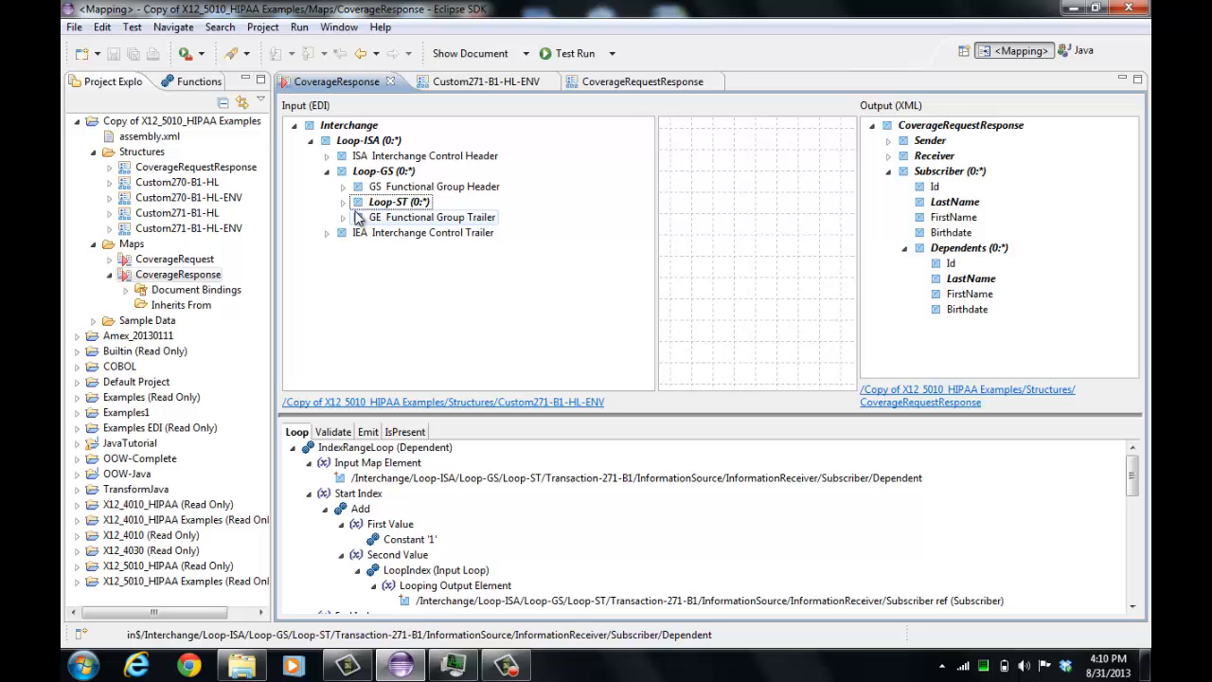
left_click(342, 203)
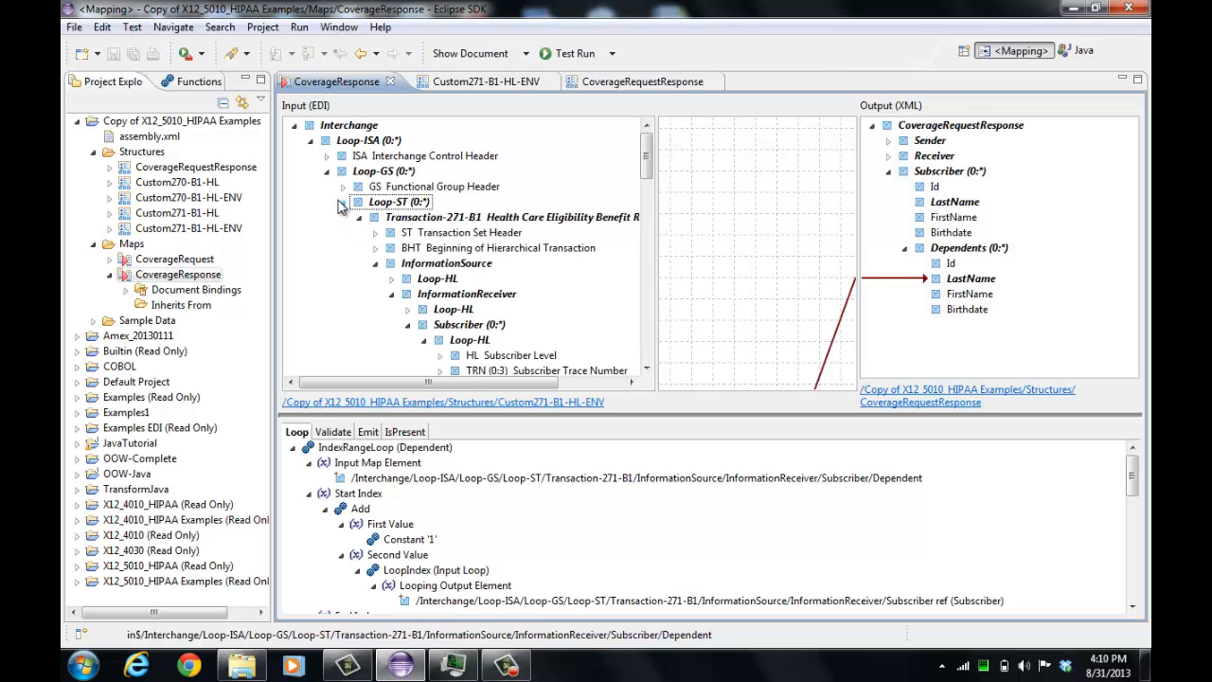
left_click(376, 264)
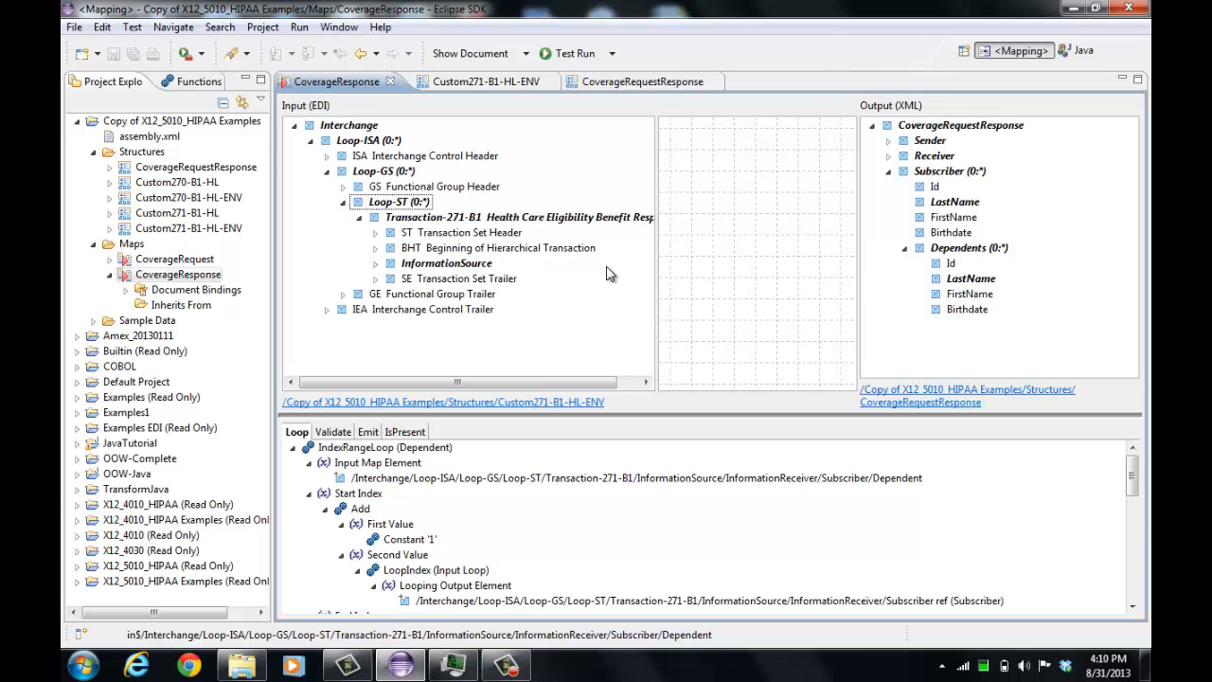
Open the input structure Custom271-B1-HL-ENV and show where its HL Information Receiver Level segment occurs in the sample document
left_click(580, 401)
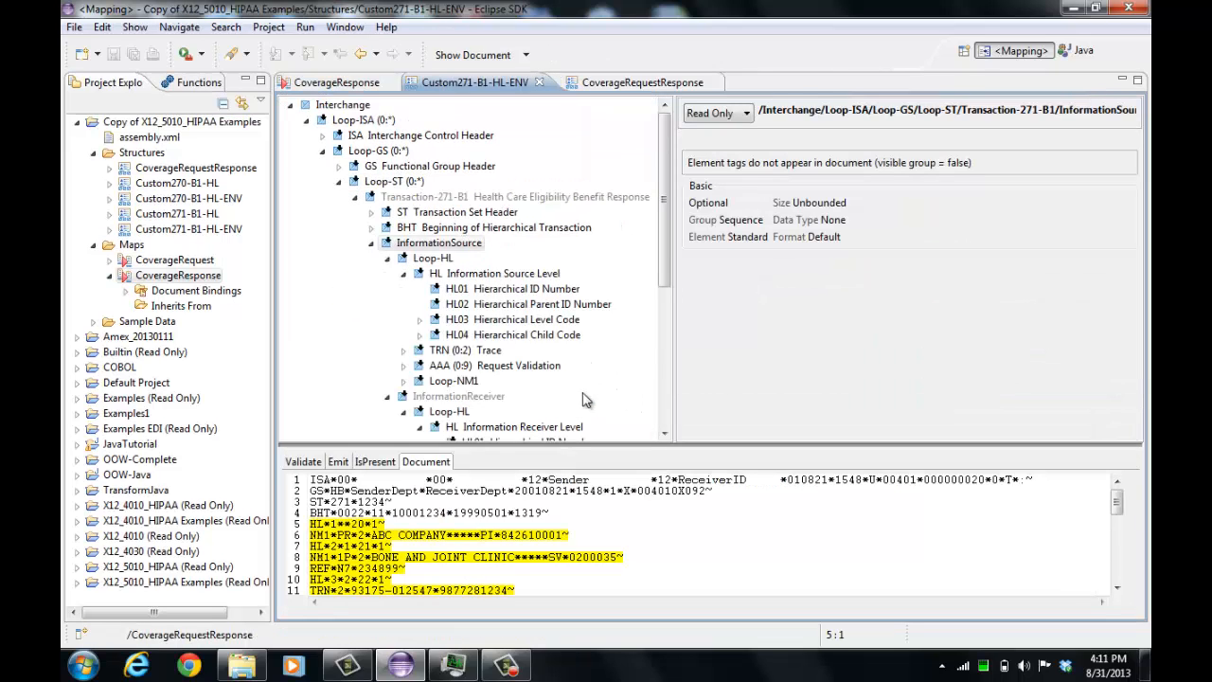
scroll(649, 324, "down", 3)
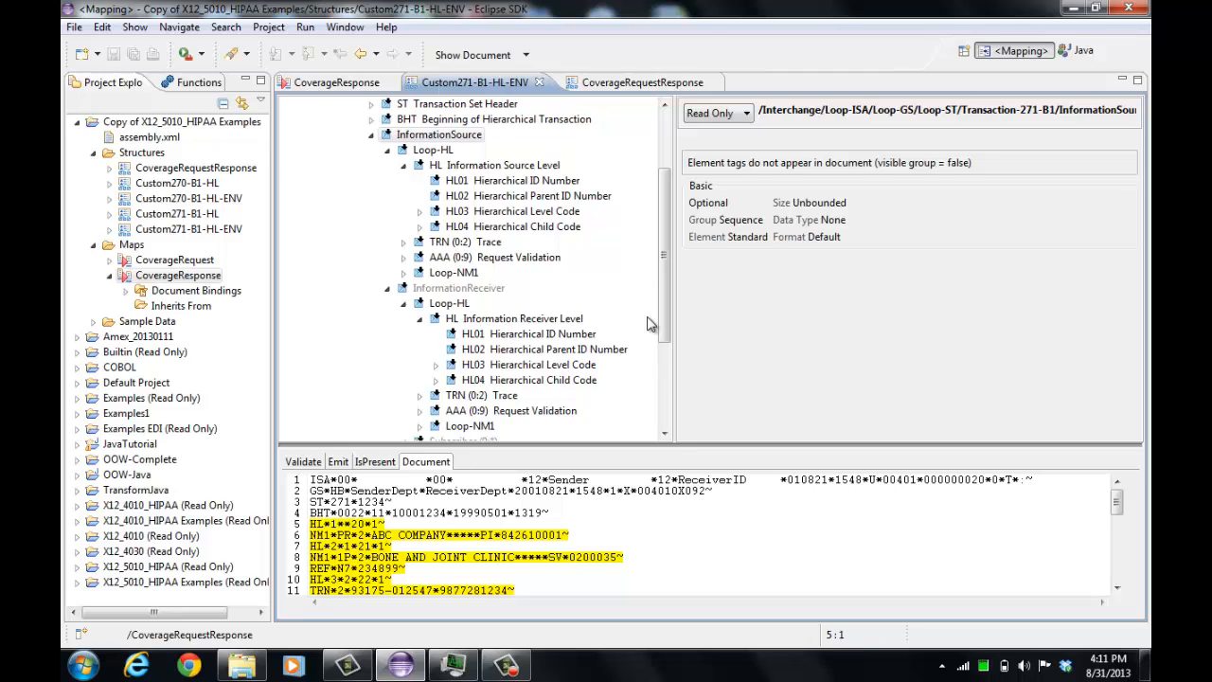
left_click(576, 321)
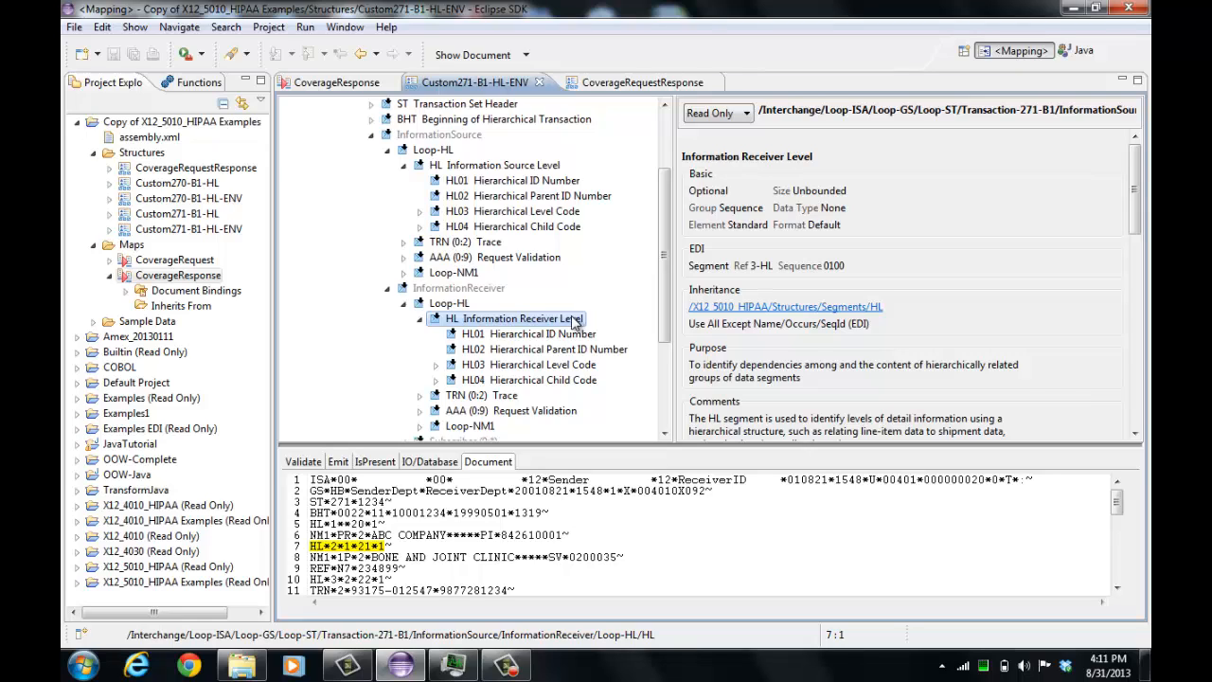
Widen the project list, and check the installed software for the X12 5010 HIPAA feature without installing anything
left_click_drag(273, 436, 317, 432)
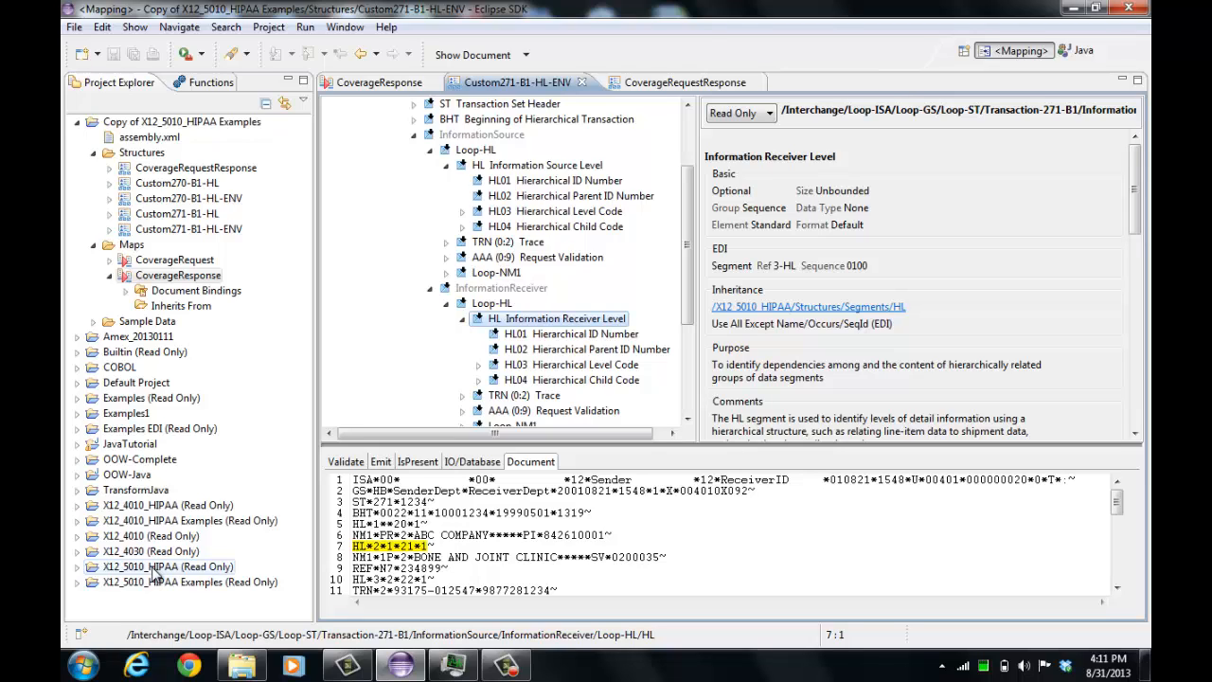
left_click(386, 27)
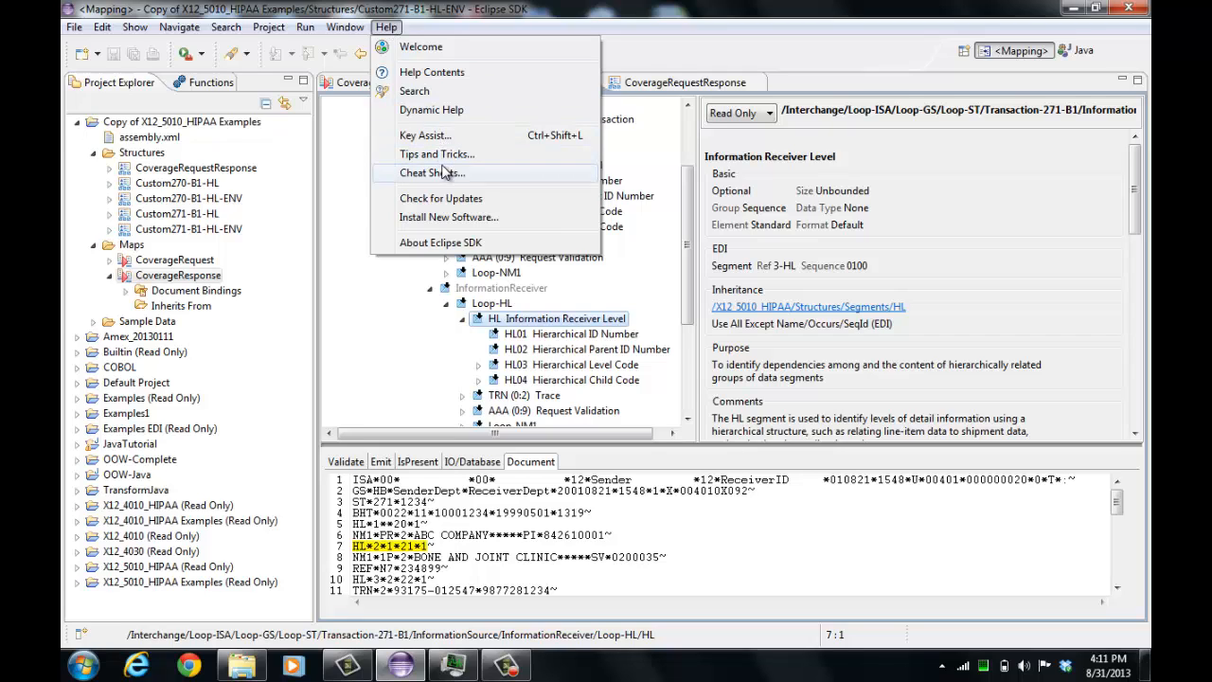
left_click(446, 217)
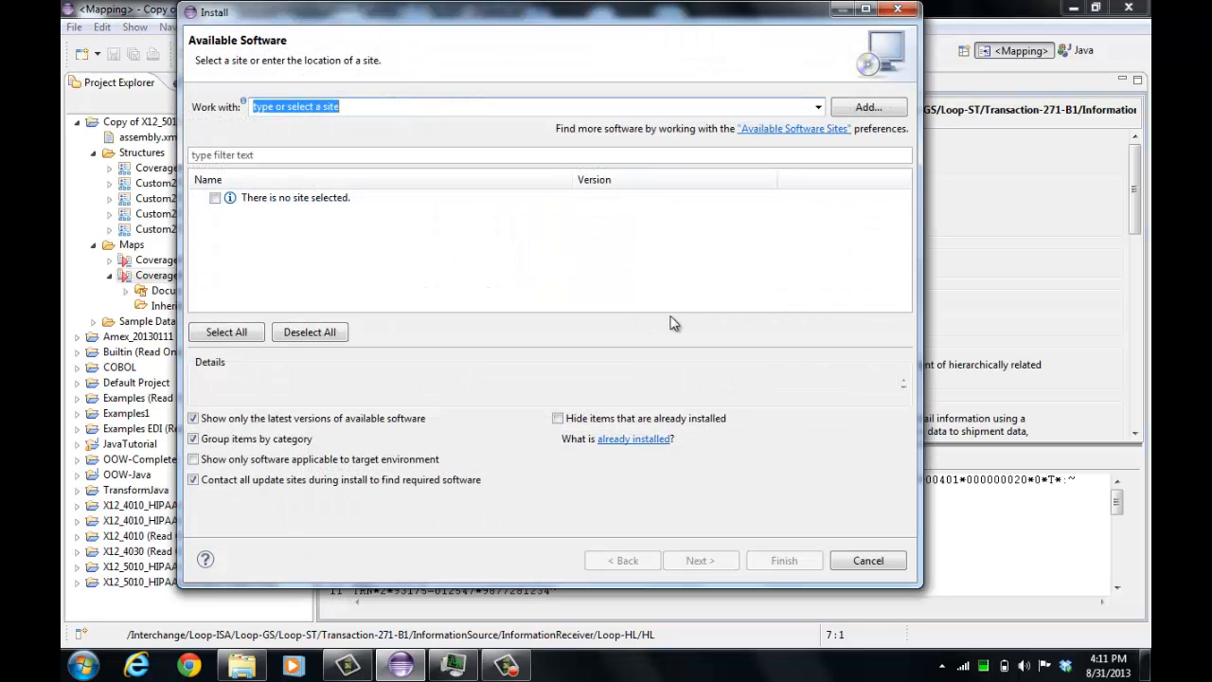
left_click(638, 440)
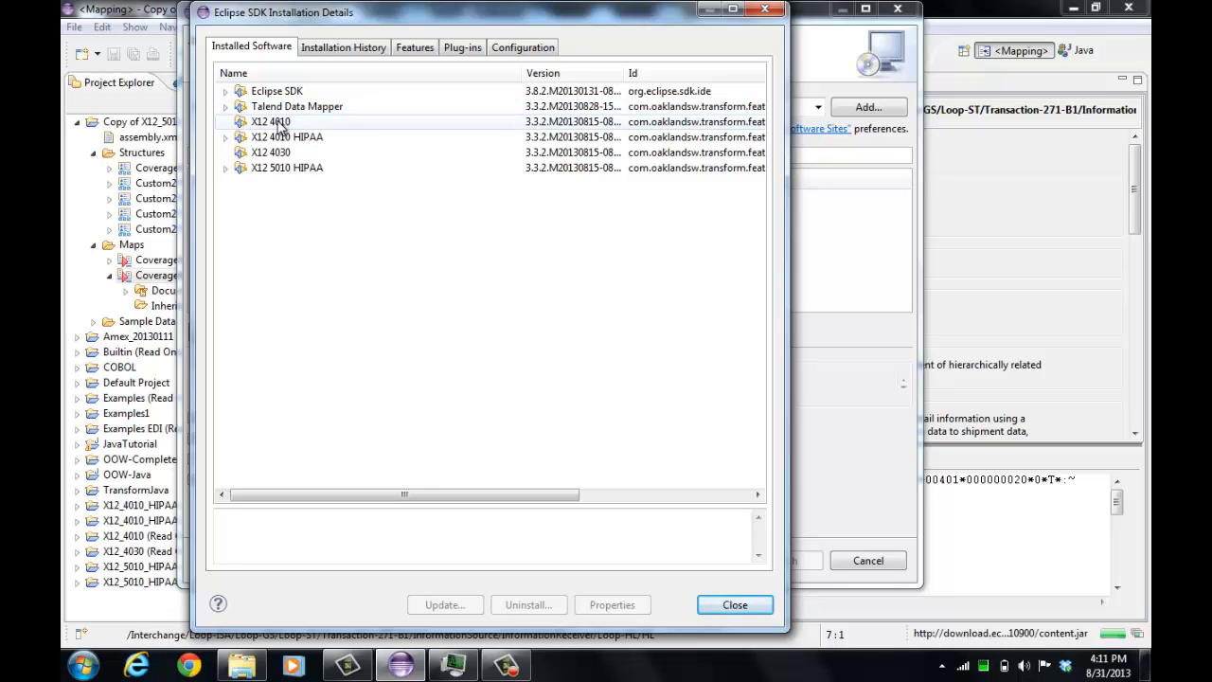
left_click(253, 169)
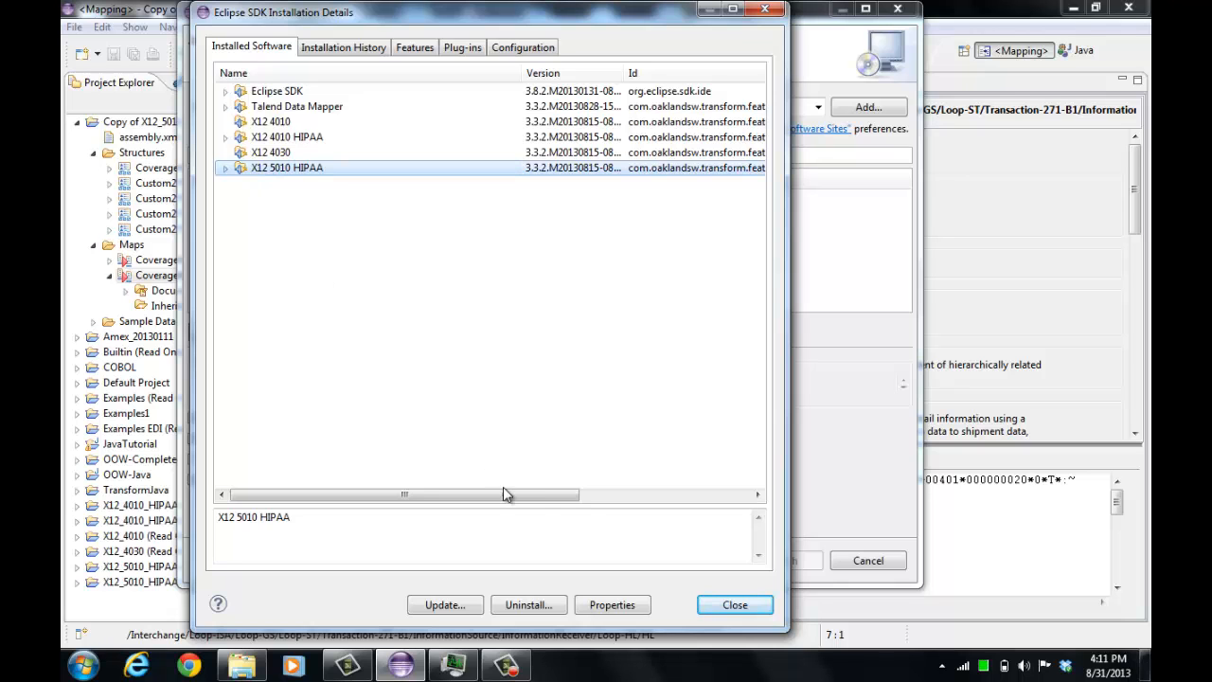
left_click(735, 604)
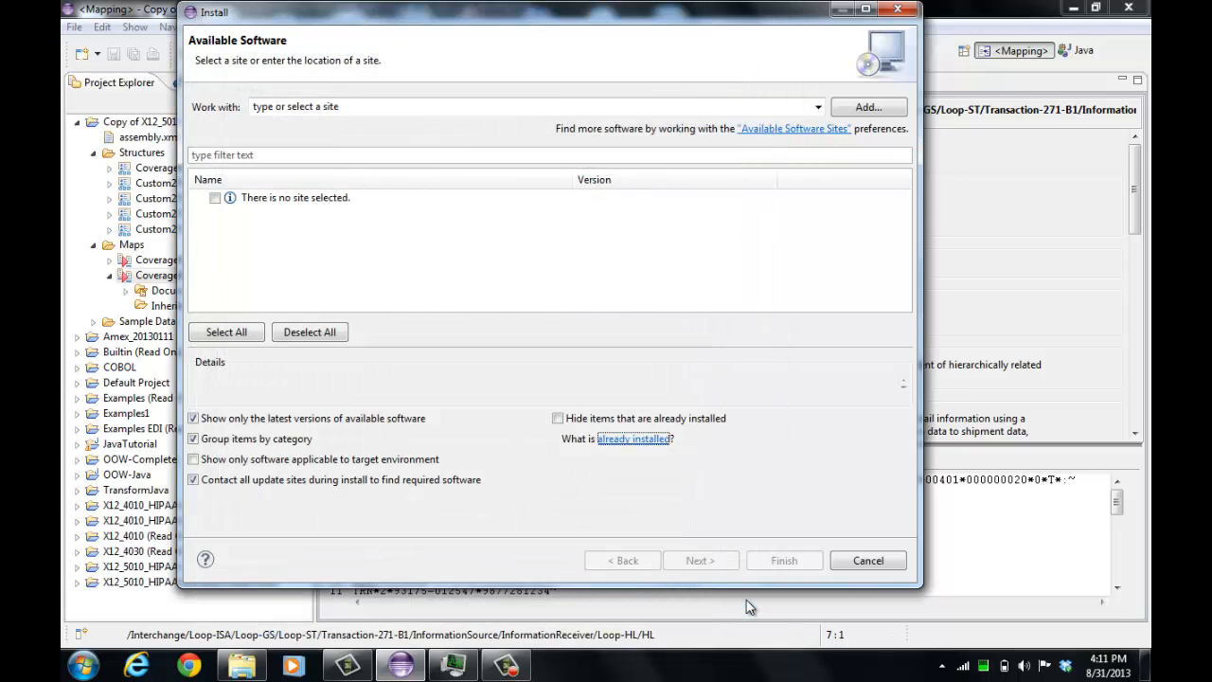
left_click(867, 560)
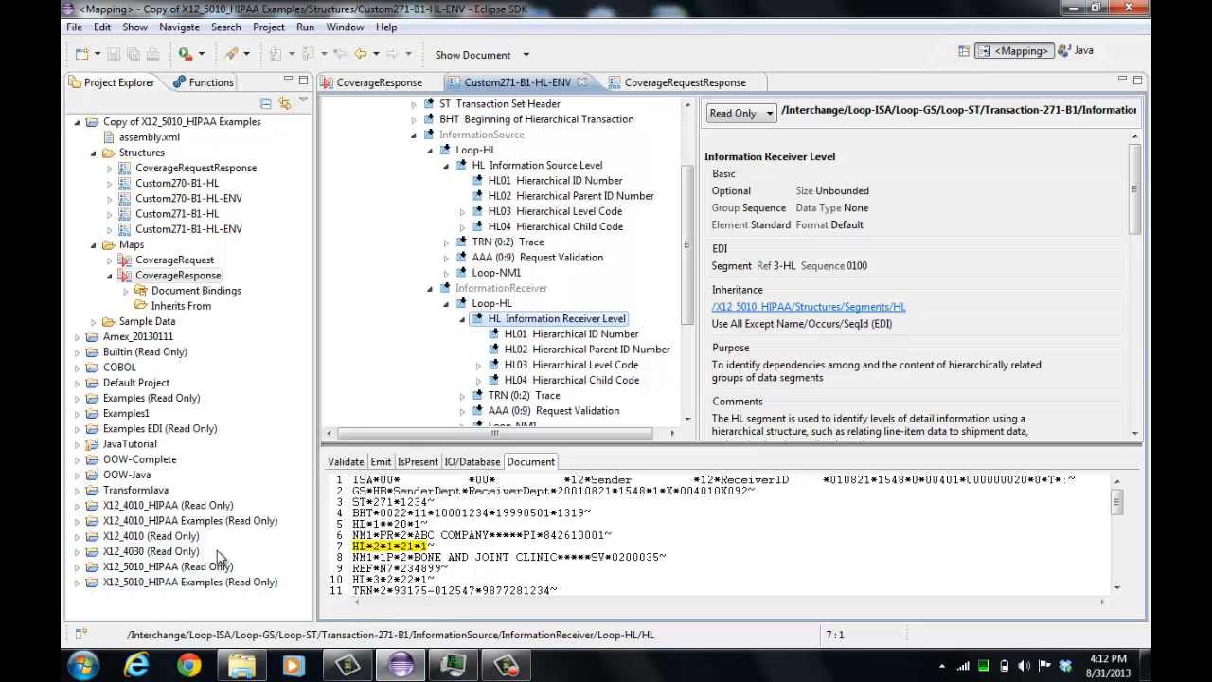
Read the Usage and Contents topics of the Talend Data Mapper - X12 HIPAA Specifications help, and close the help
left_click(170, 582)
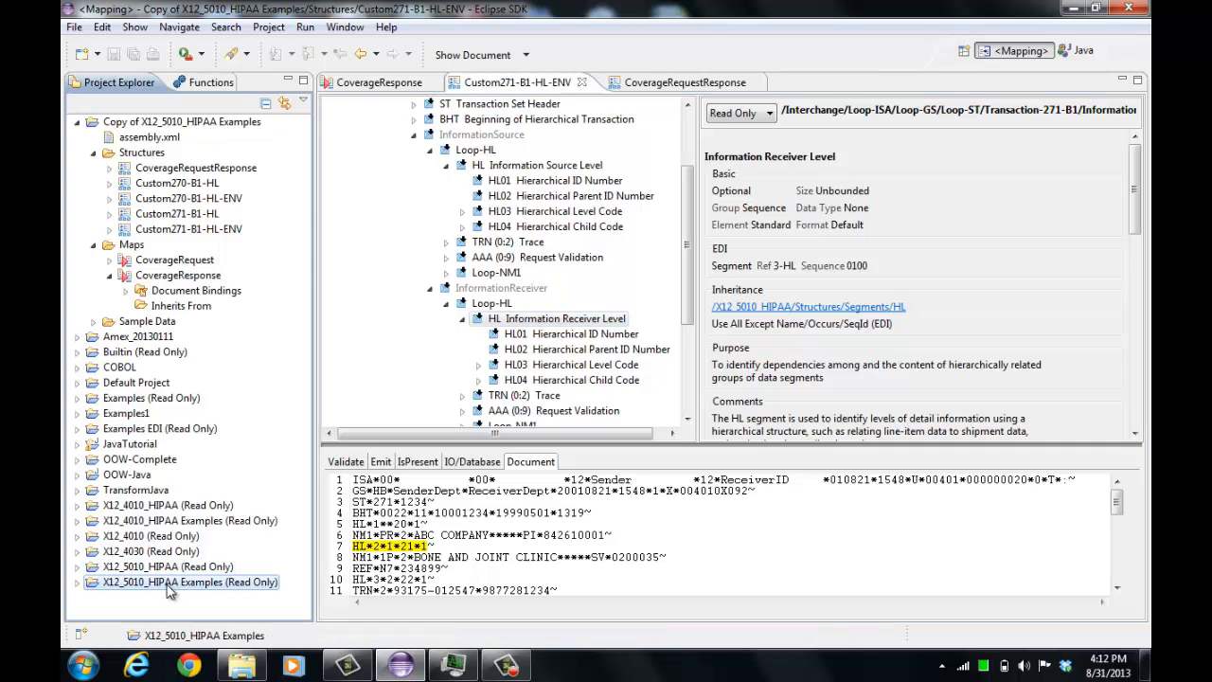
left_click(386, 27)
left_click(412, 71)
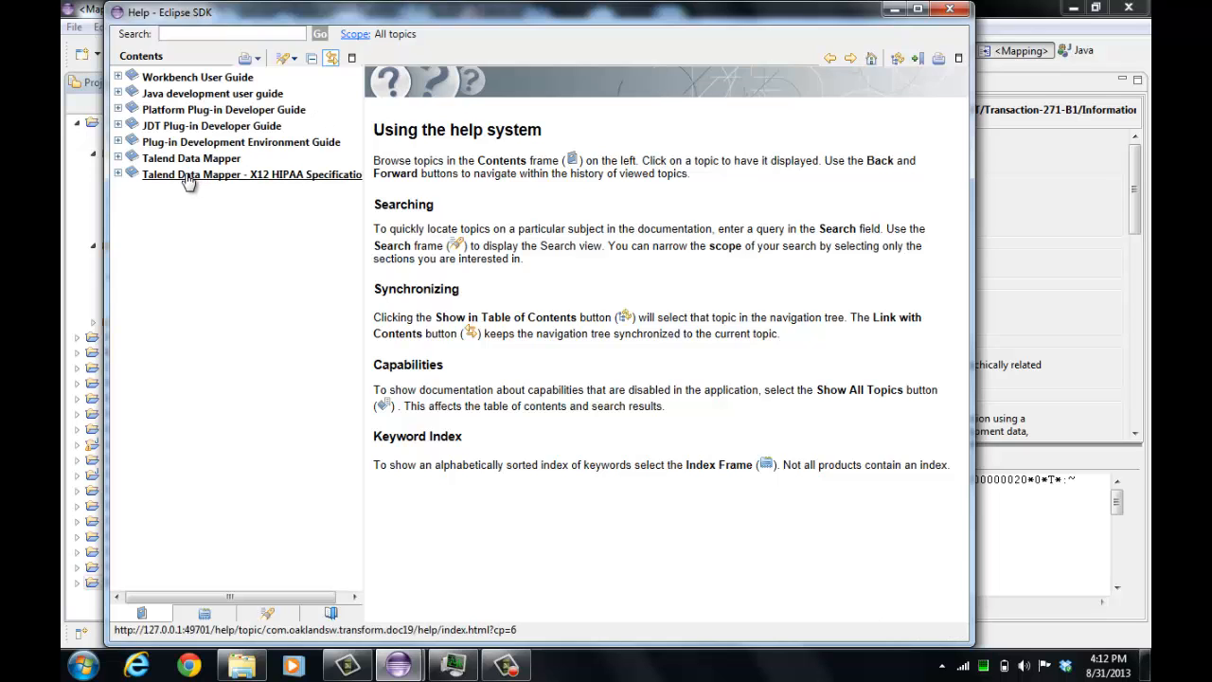
left_click(189, 180)
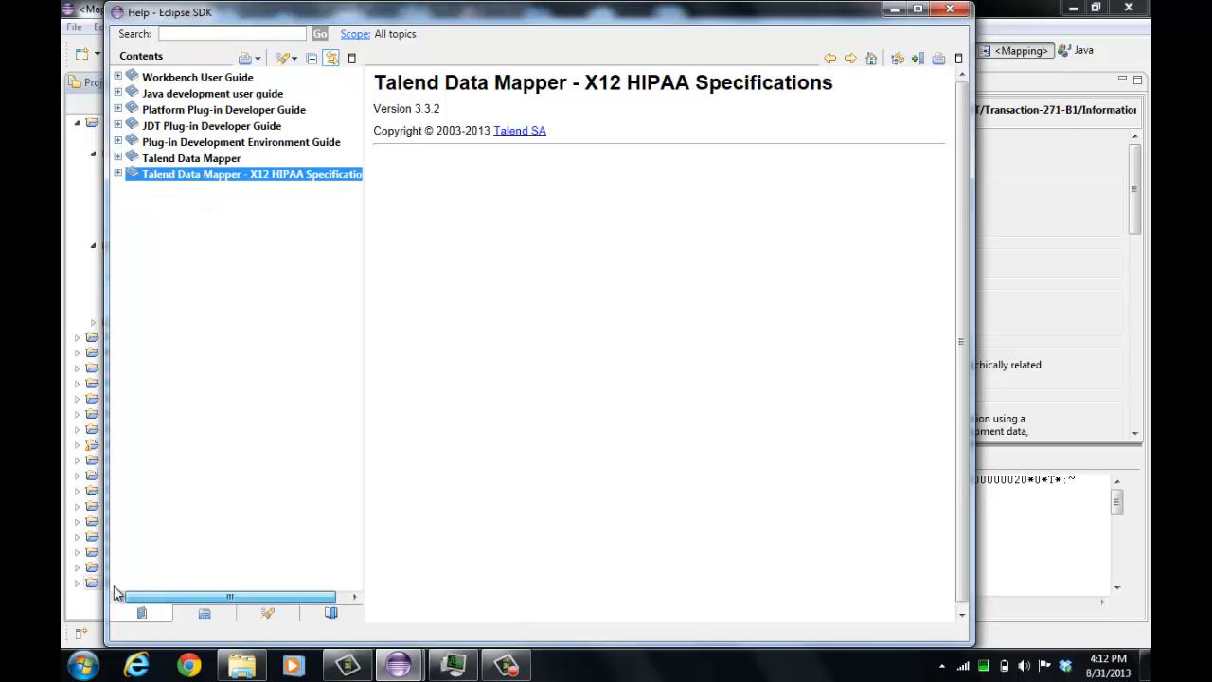
left_click(117, 175)
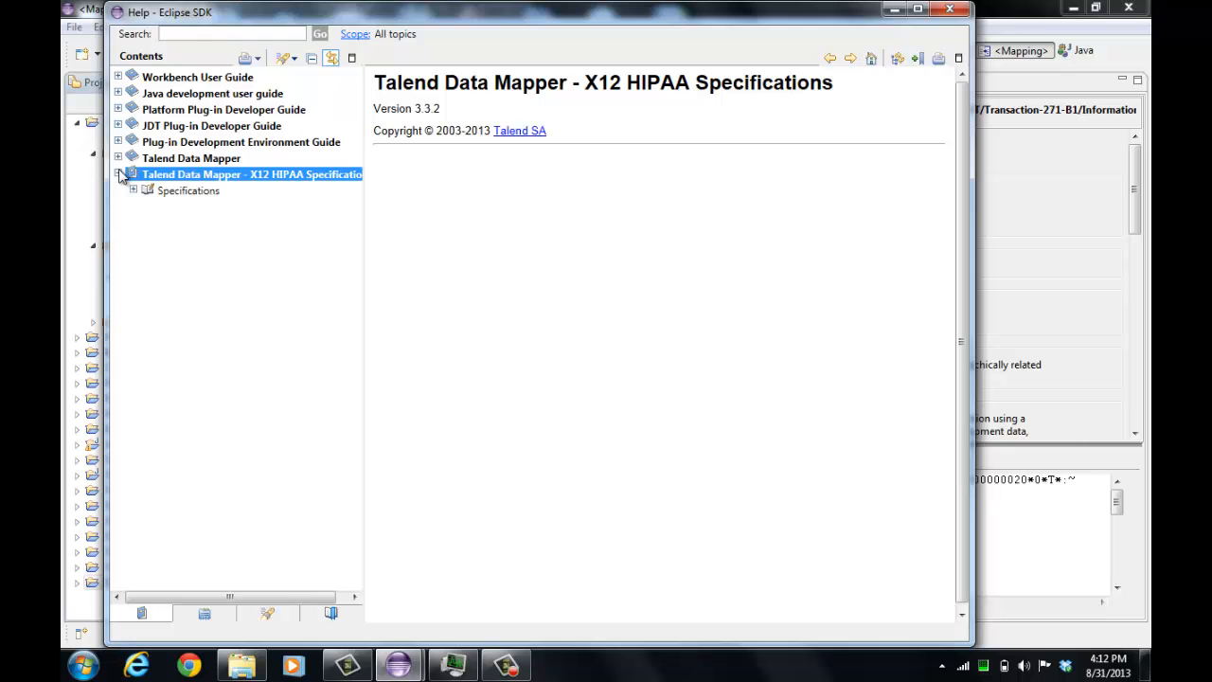
left_click(133, 190)
left_click(186, 194)
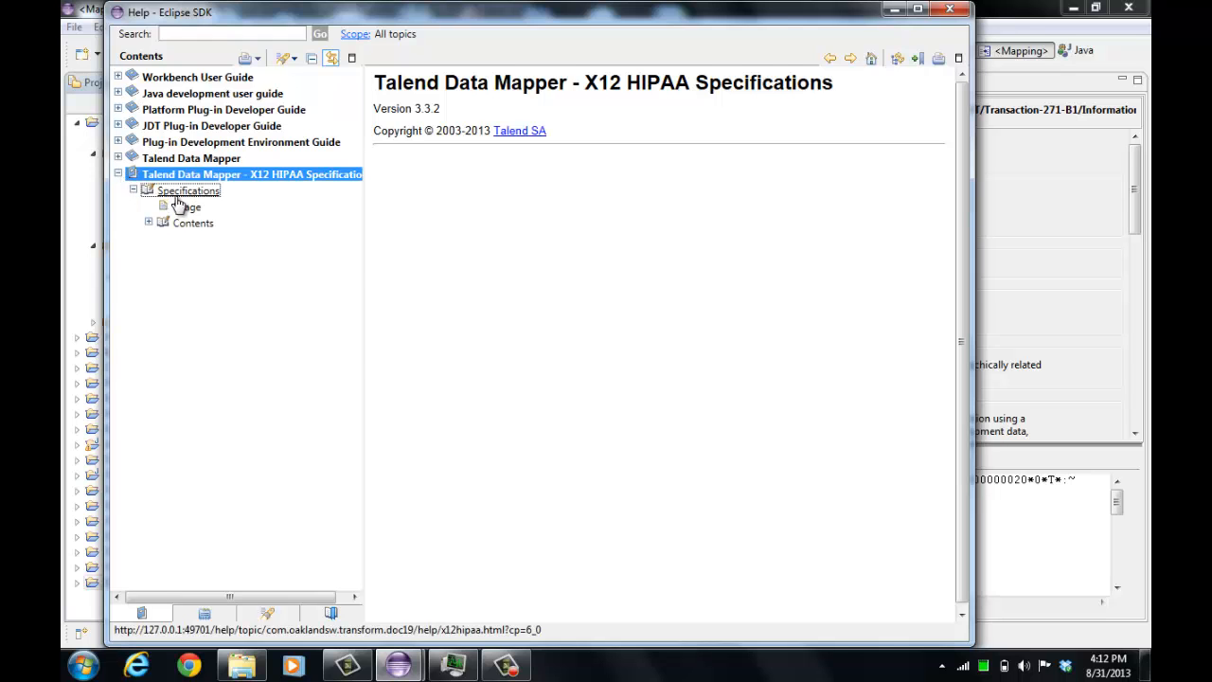
left_click(186, 206)
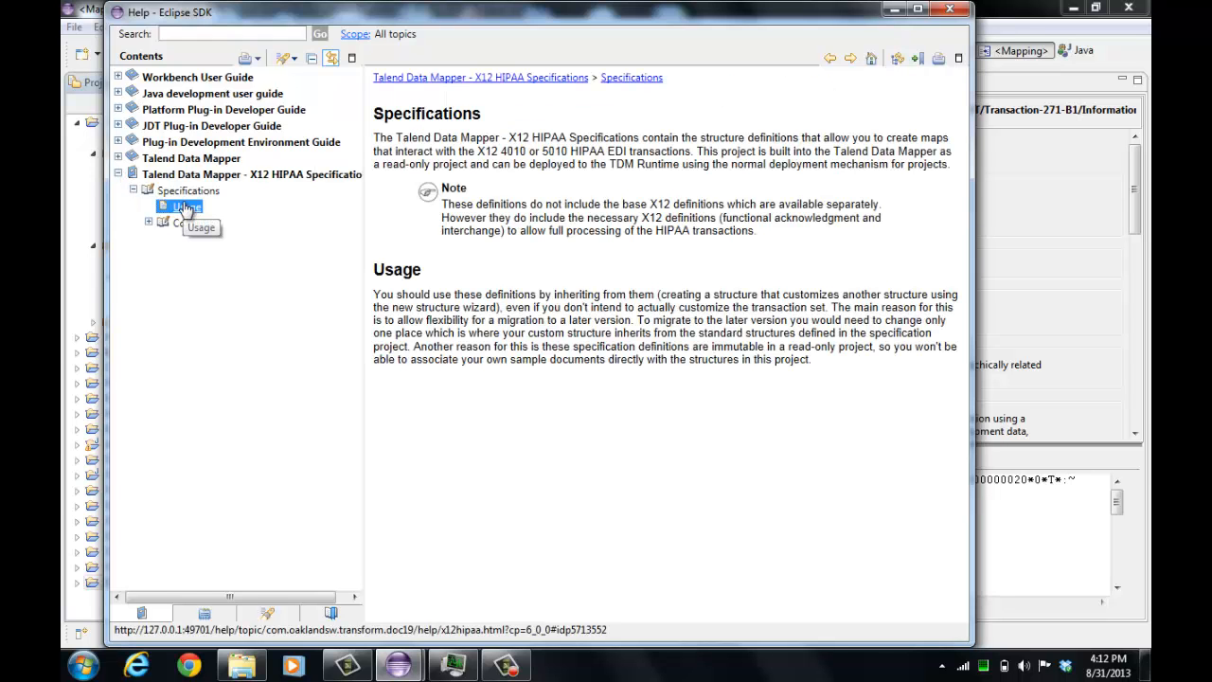
left_click(183, 223)
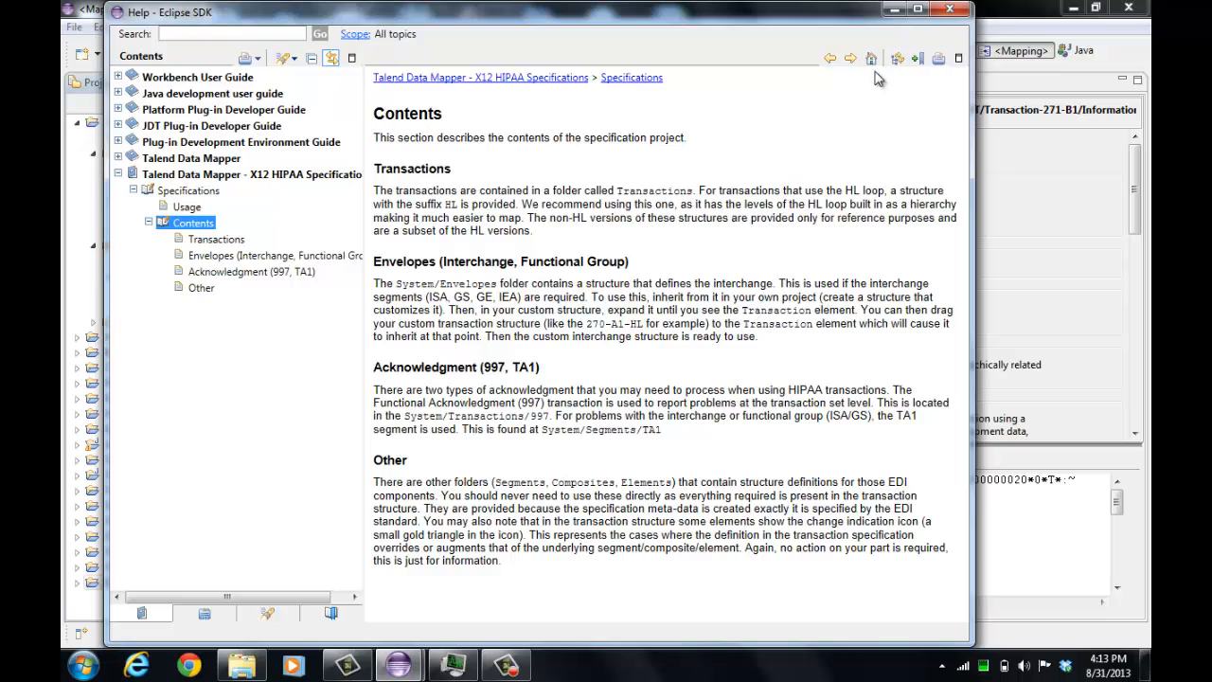
left_click(950, 9)
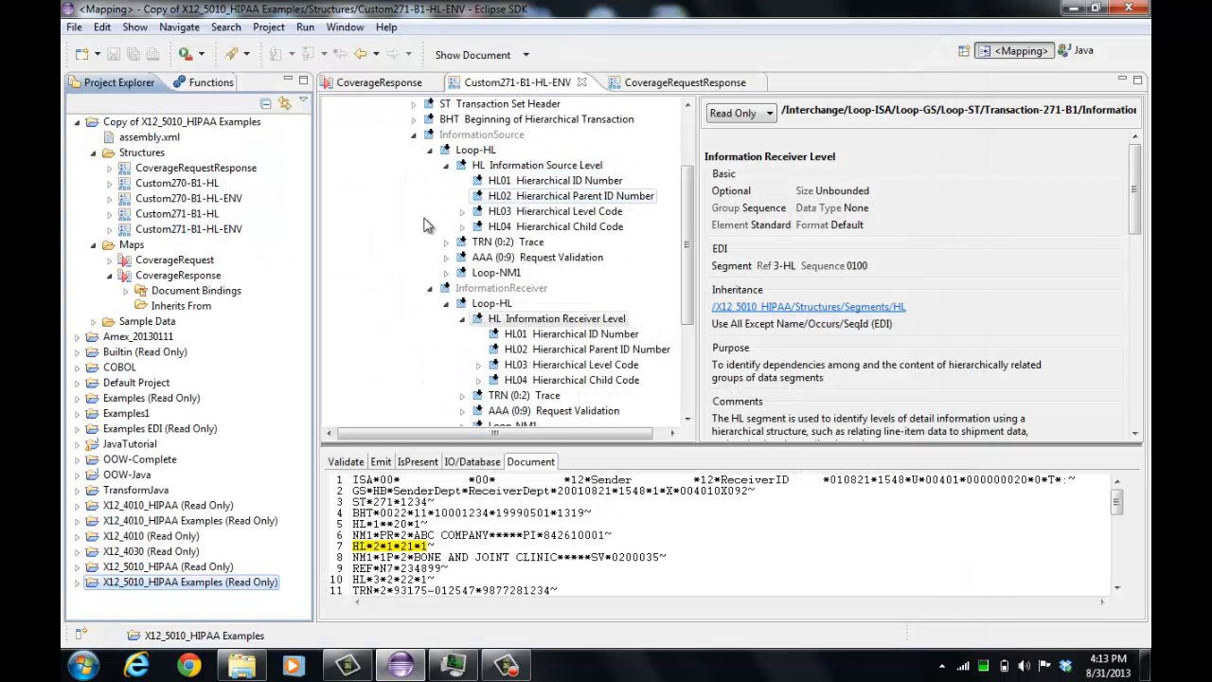
Open the 270-B1 structure from the Transactions folder of the read-only X12_5010_HIPAA project
left_click(77, 566)
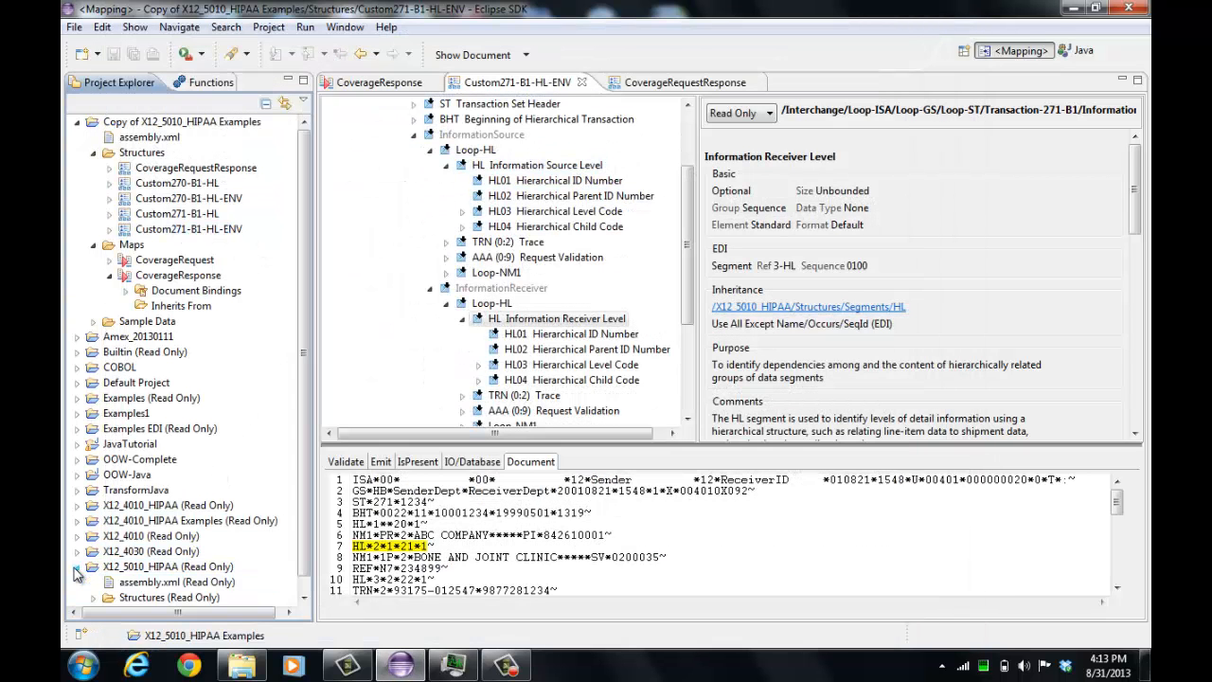
scroll(90, 568, "down", 1)
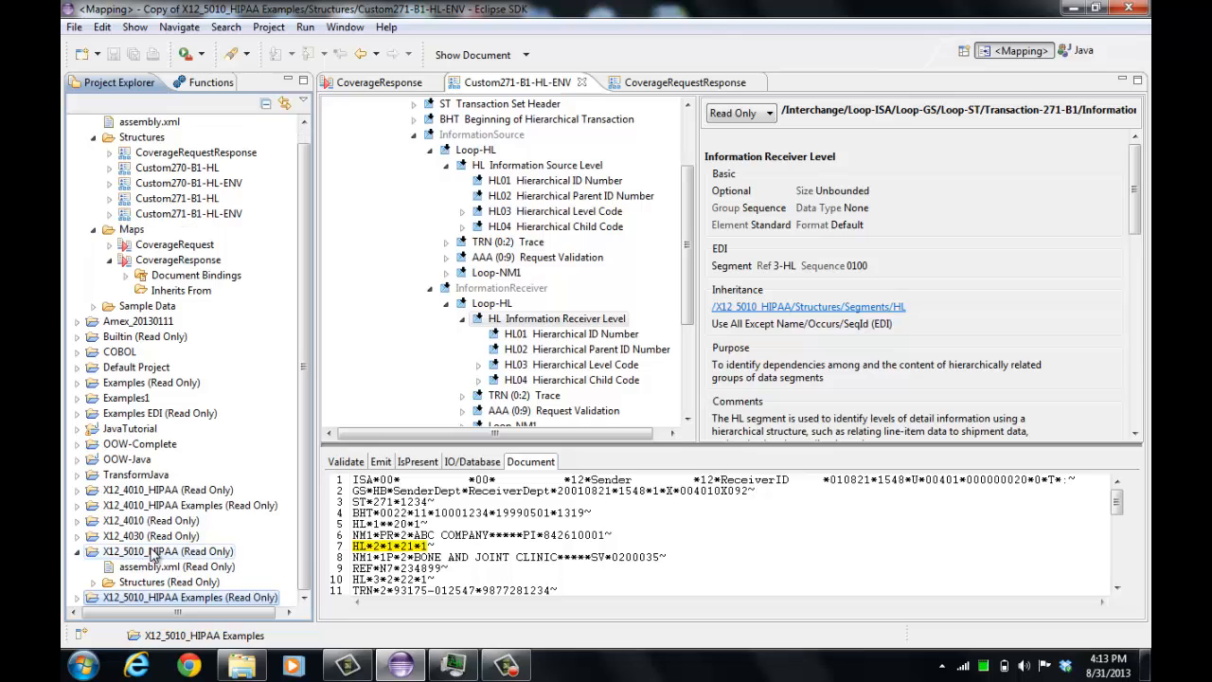
left_click(107, 581)
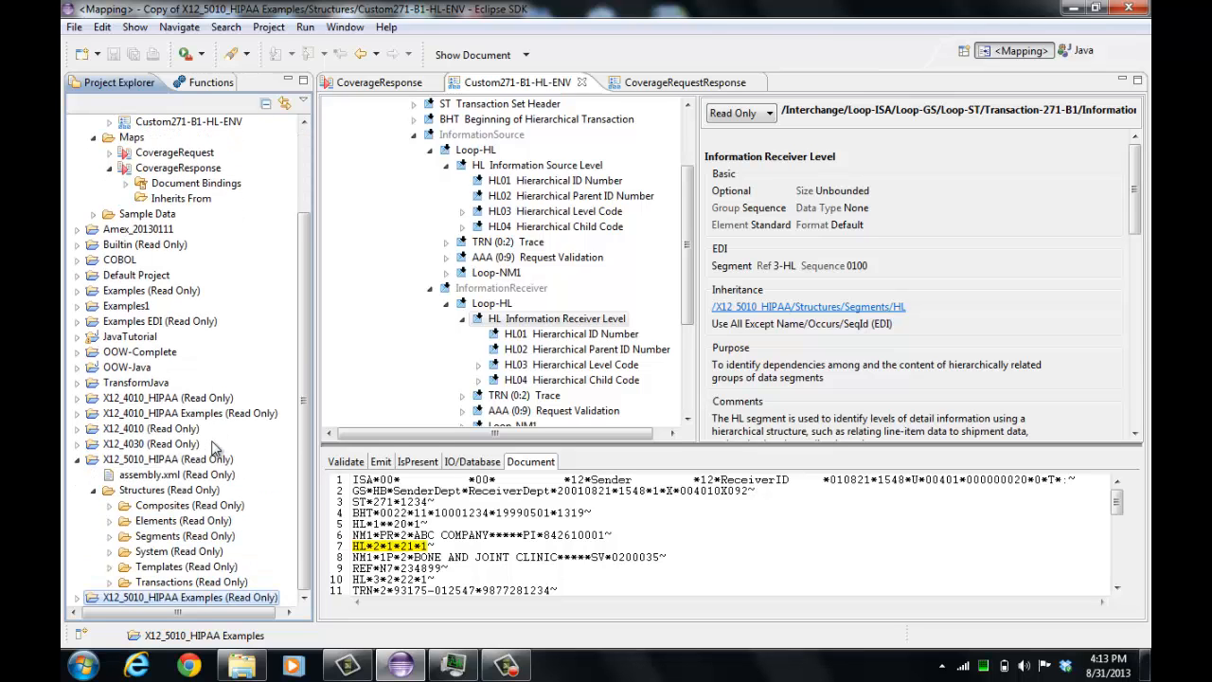
left_click(108, 581)
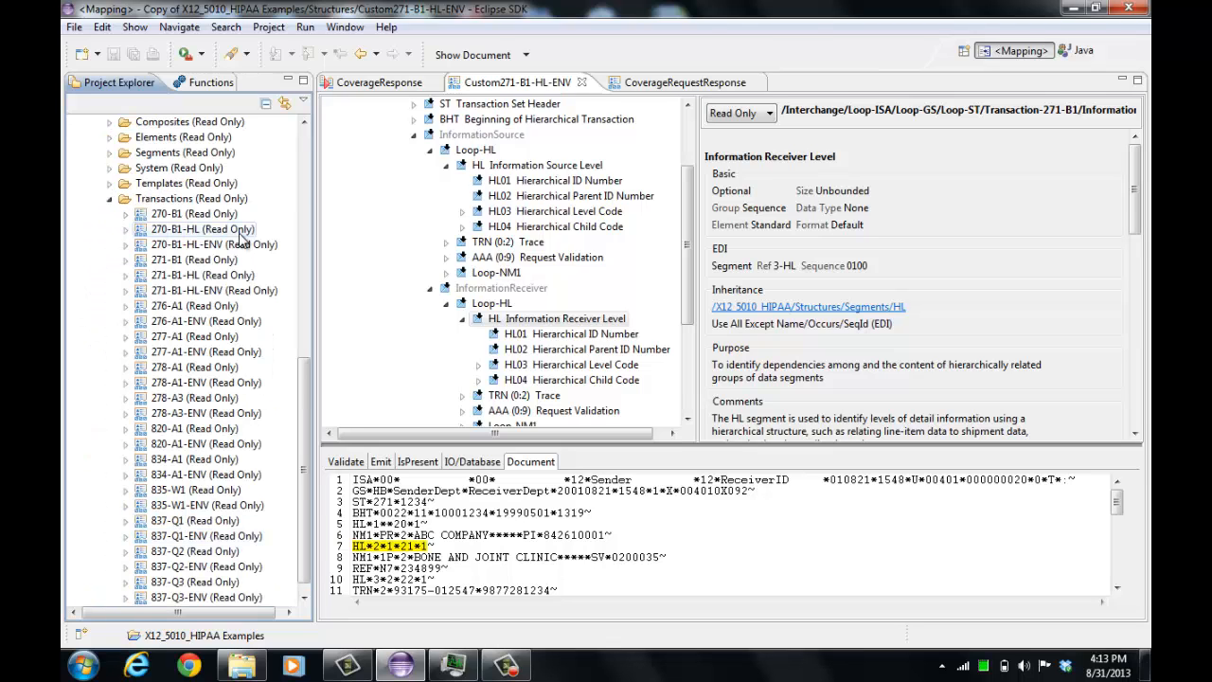
left_click(188, 214)
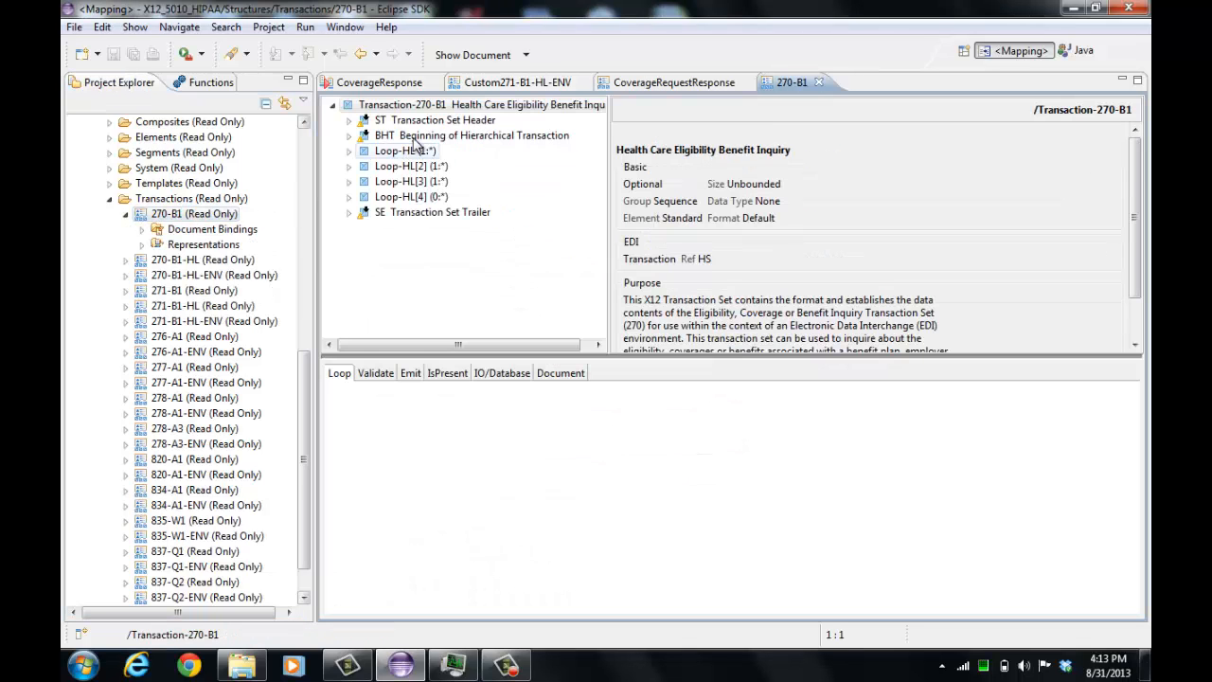
Open the 5010_Interchange structure from the System Envelopes folder of the read-only X12_5010_HIPAA project
left_click(449, 106)
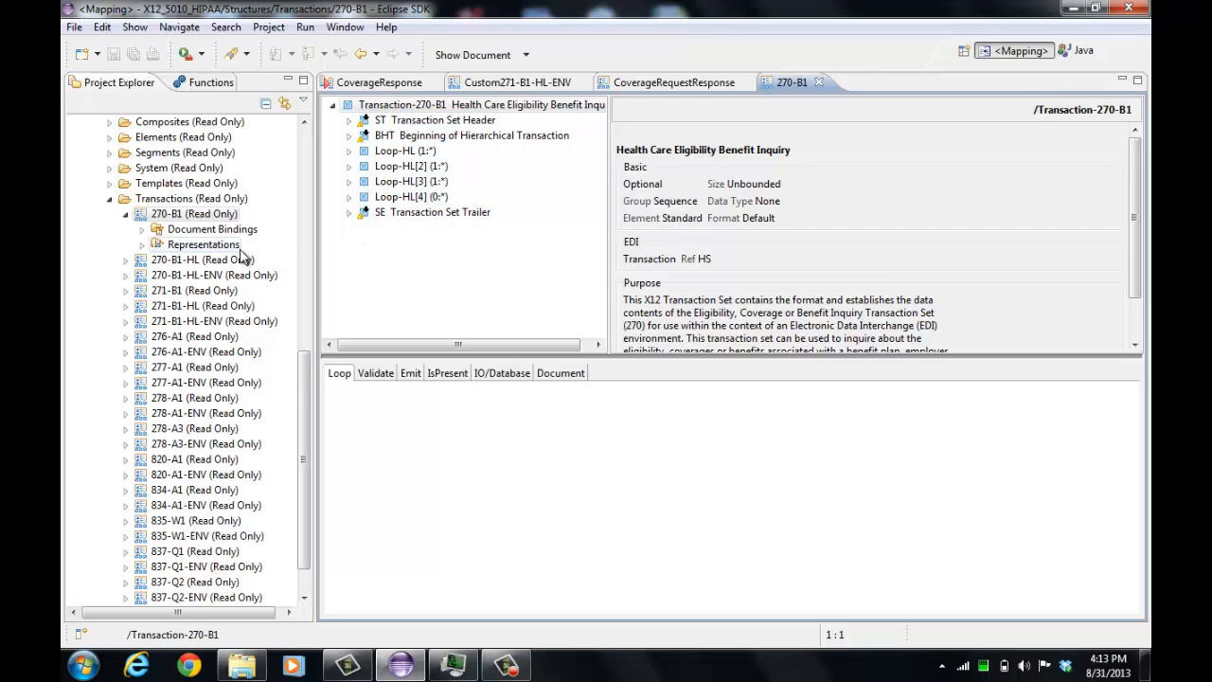
left_click_drag(306, 386, 318, 344)
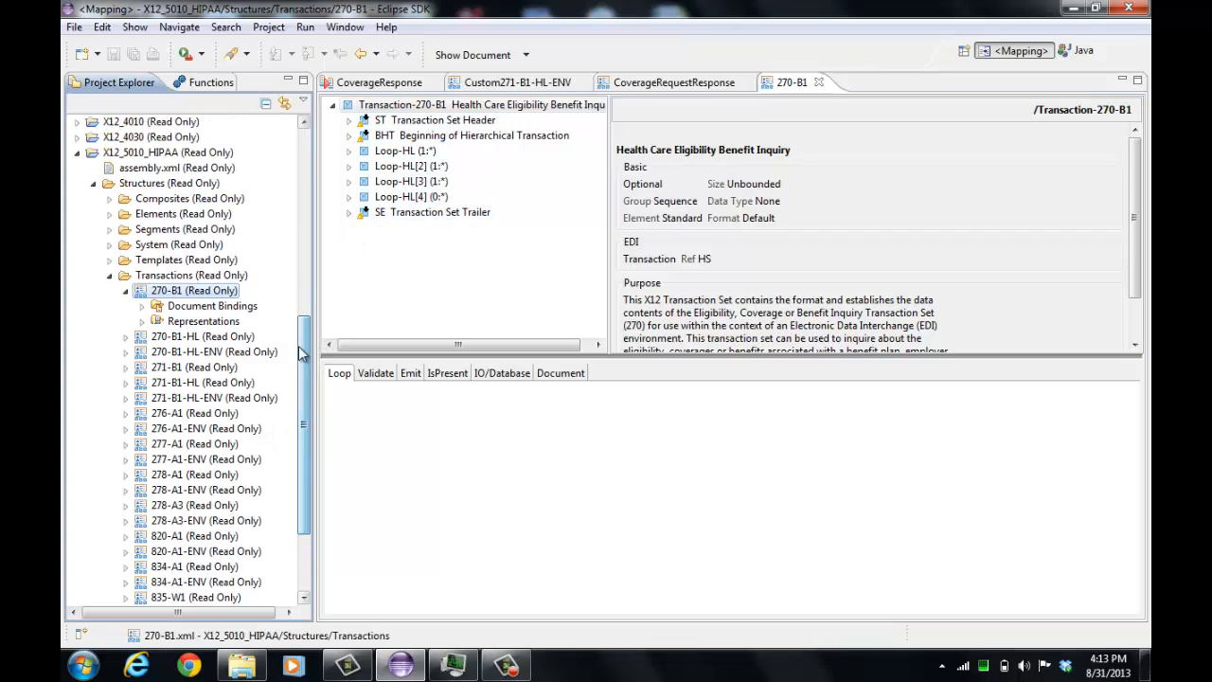
left_click(110, 245)
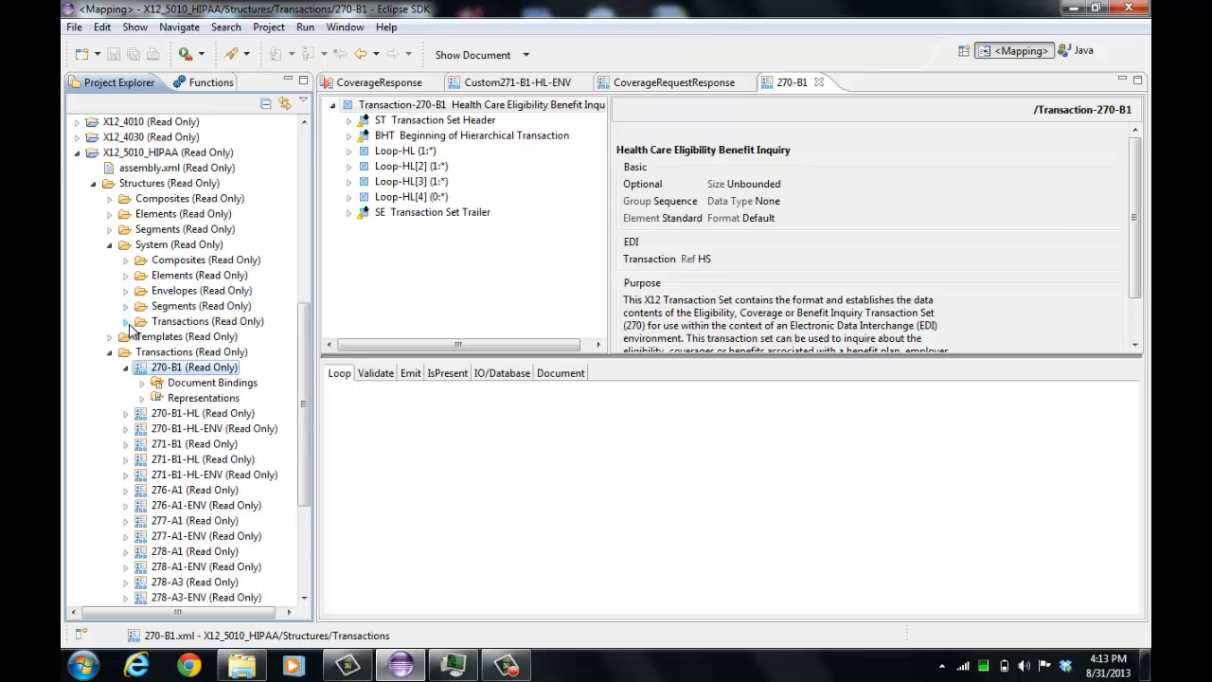
left_click(124, 291)
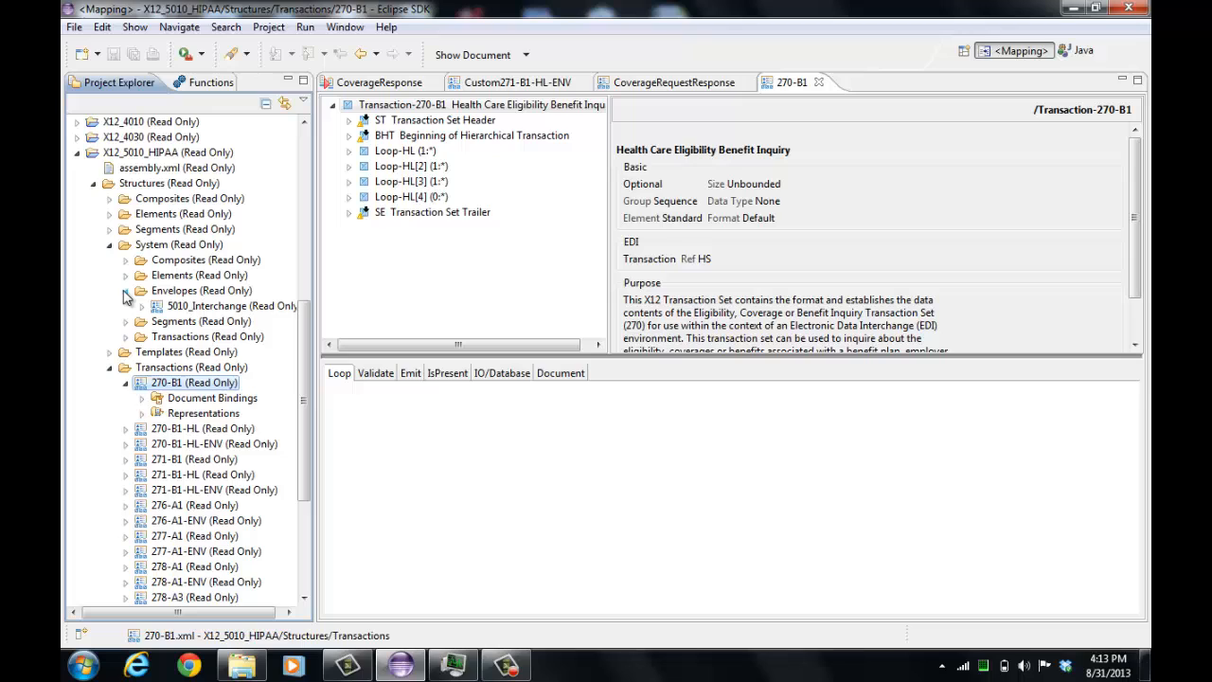
double_click(216, 306)
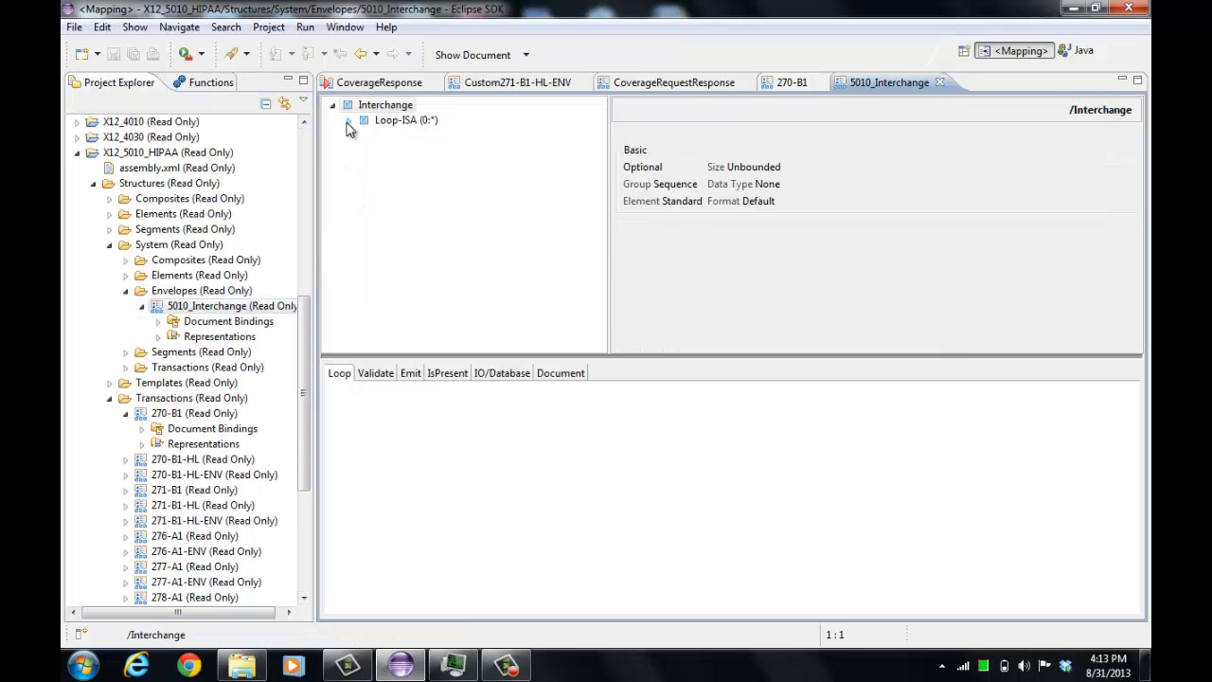
Expand Loop-ISA, Loop-GS and Loop-ST in the 5010_Interchange structure to show its Transaction placeholder
left_click(348, 120)
left_click(364, 151)
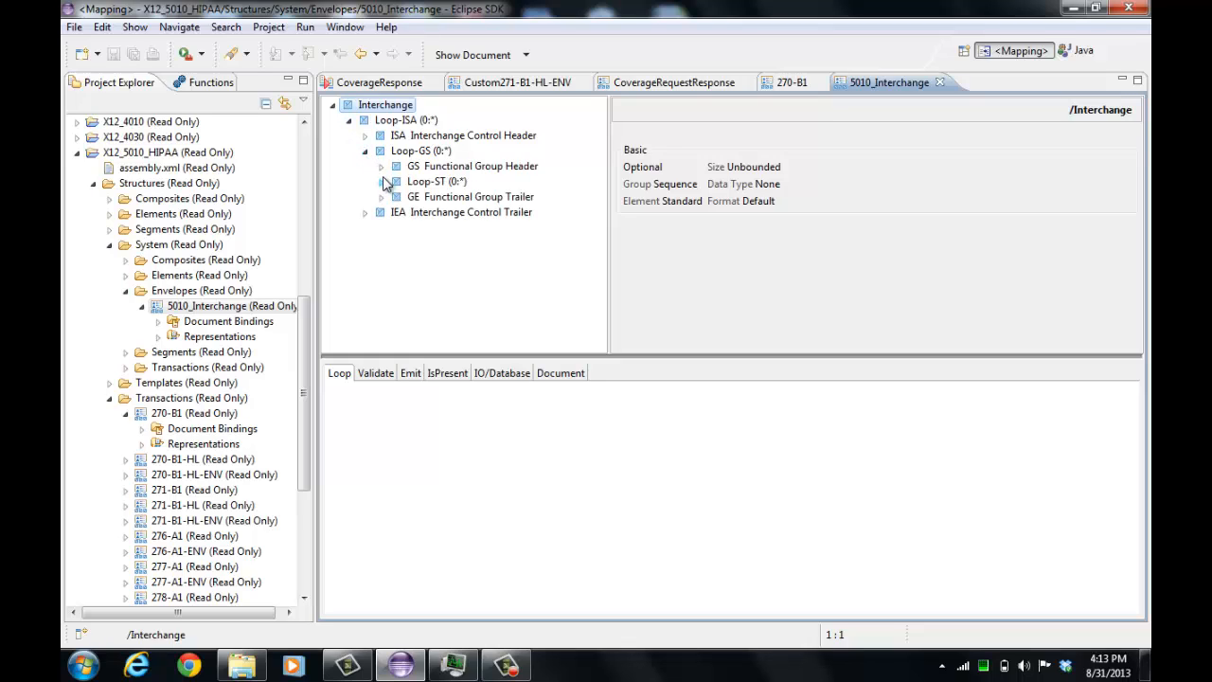
left_click(381, 181)
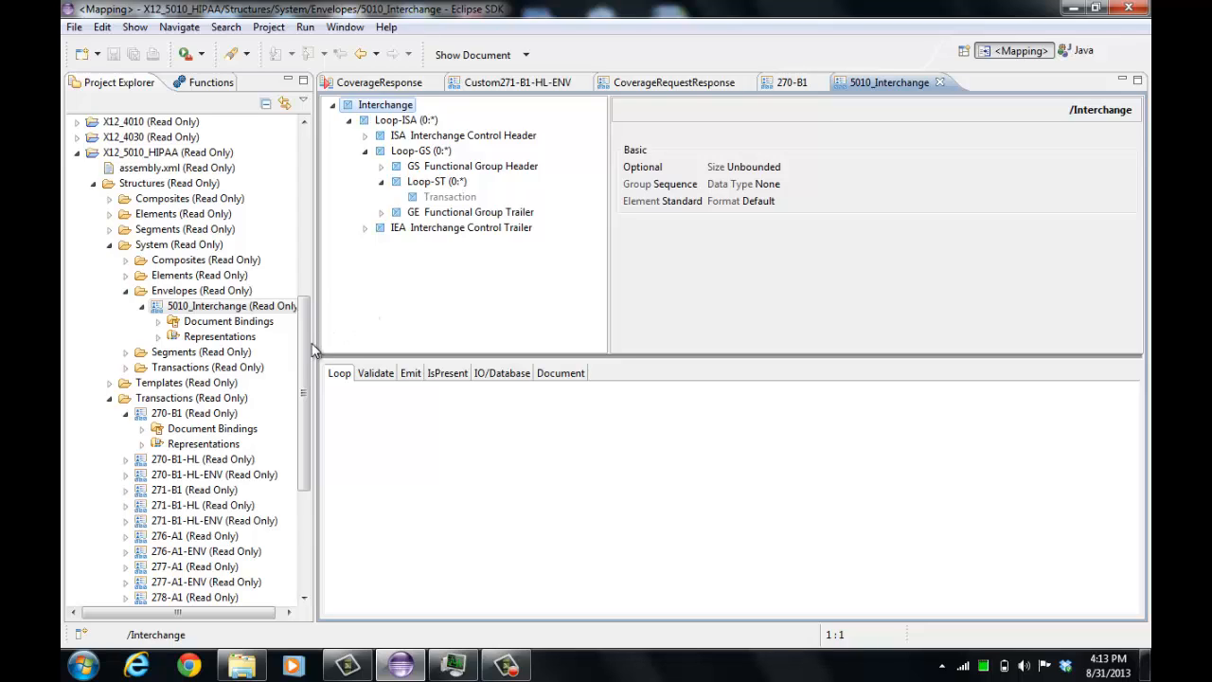
Start a new structure in the Structures folder of Copy of X12_5010_HIPAA Examples as a customization inheriting from another structure
left_click_drag(305, 347, 331, 228)
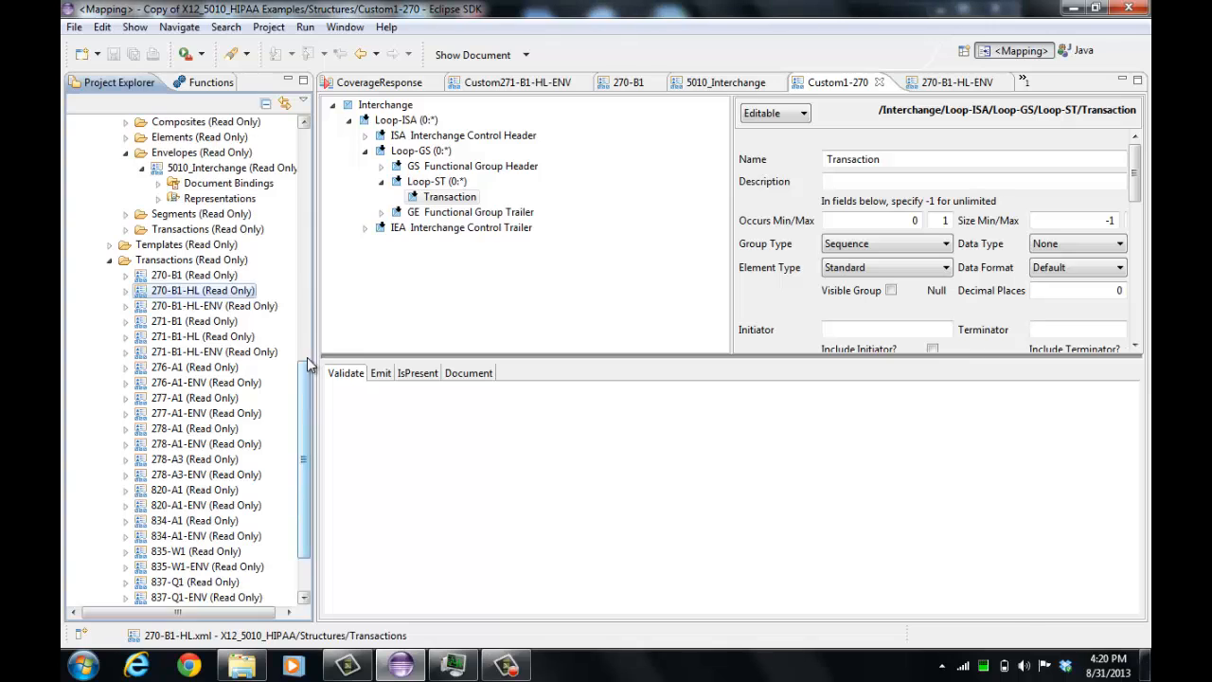
left_click_drag(305, 407, 312, 160)
right_click(162, 156)
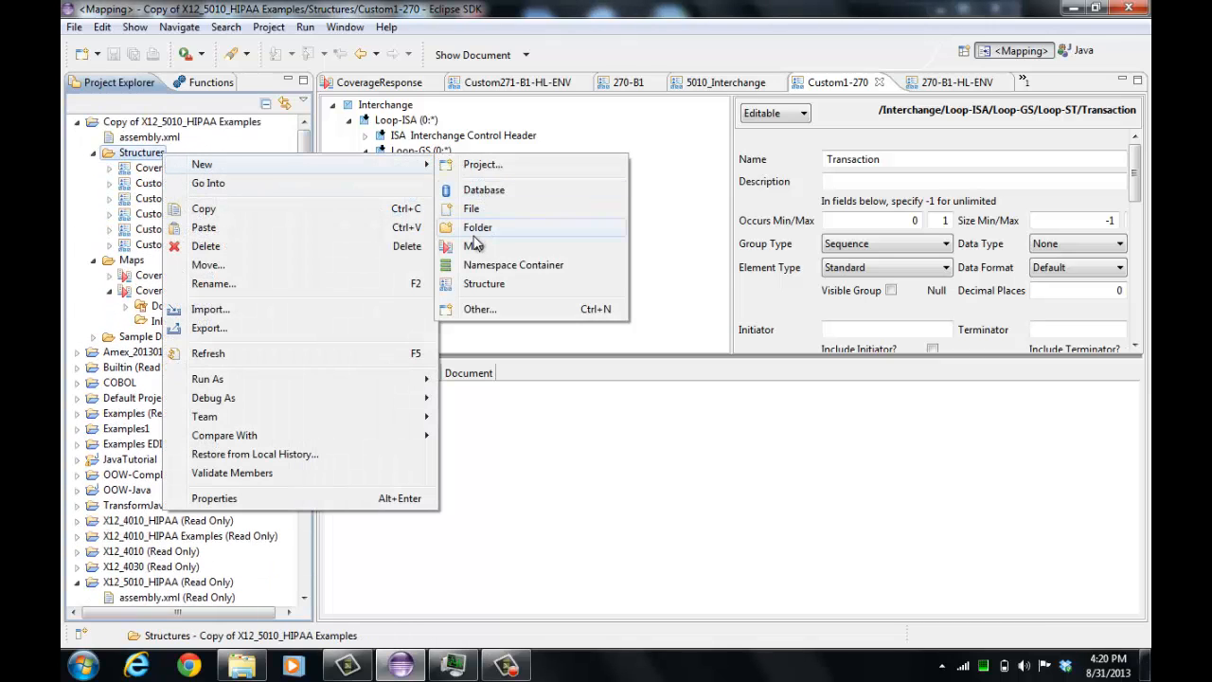
left_click(479, 283)
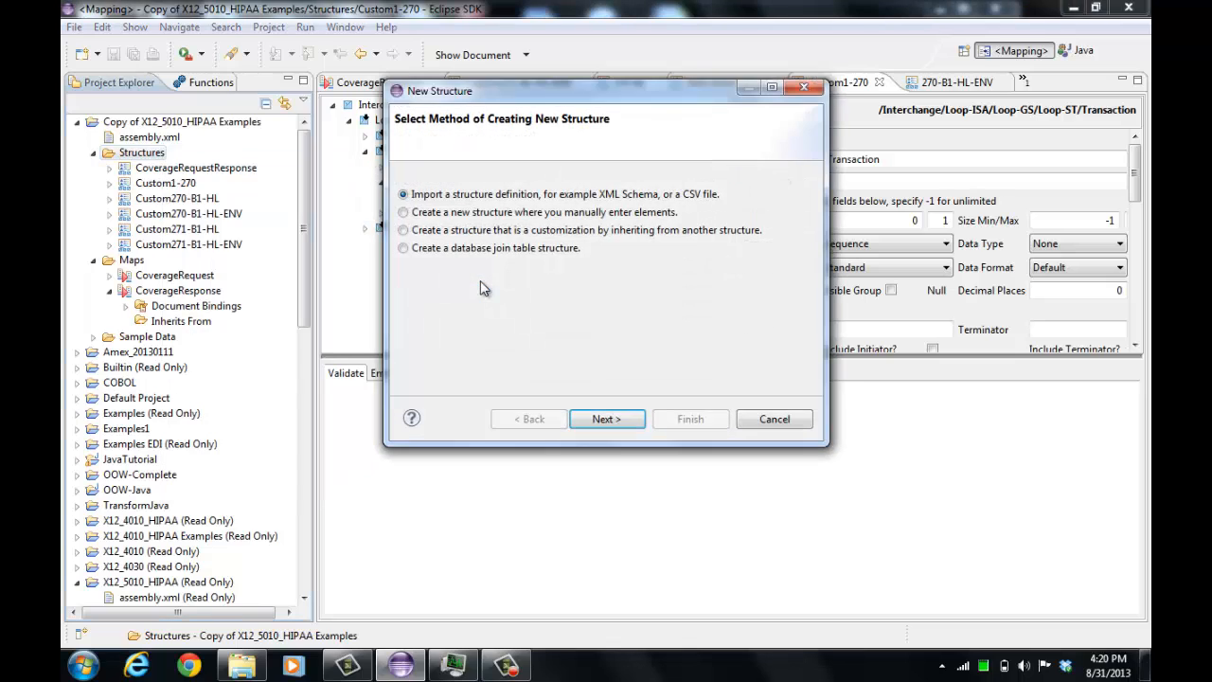
left_click(488, 231)
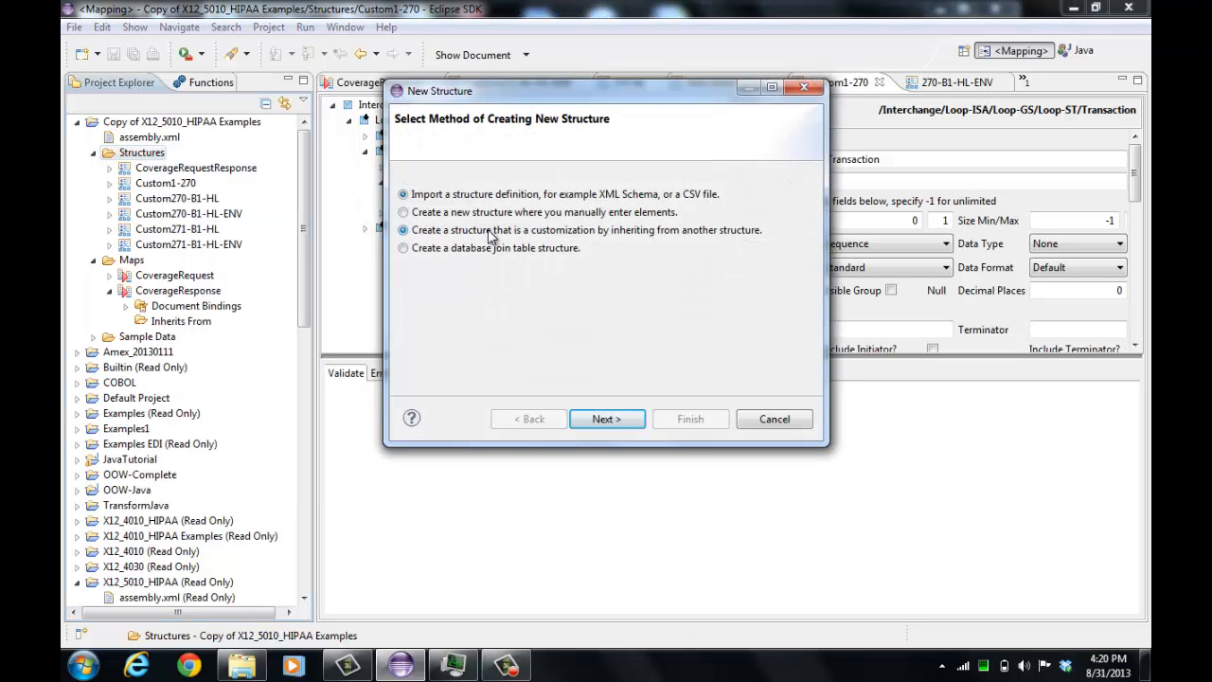
left_click(606, 420)
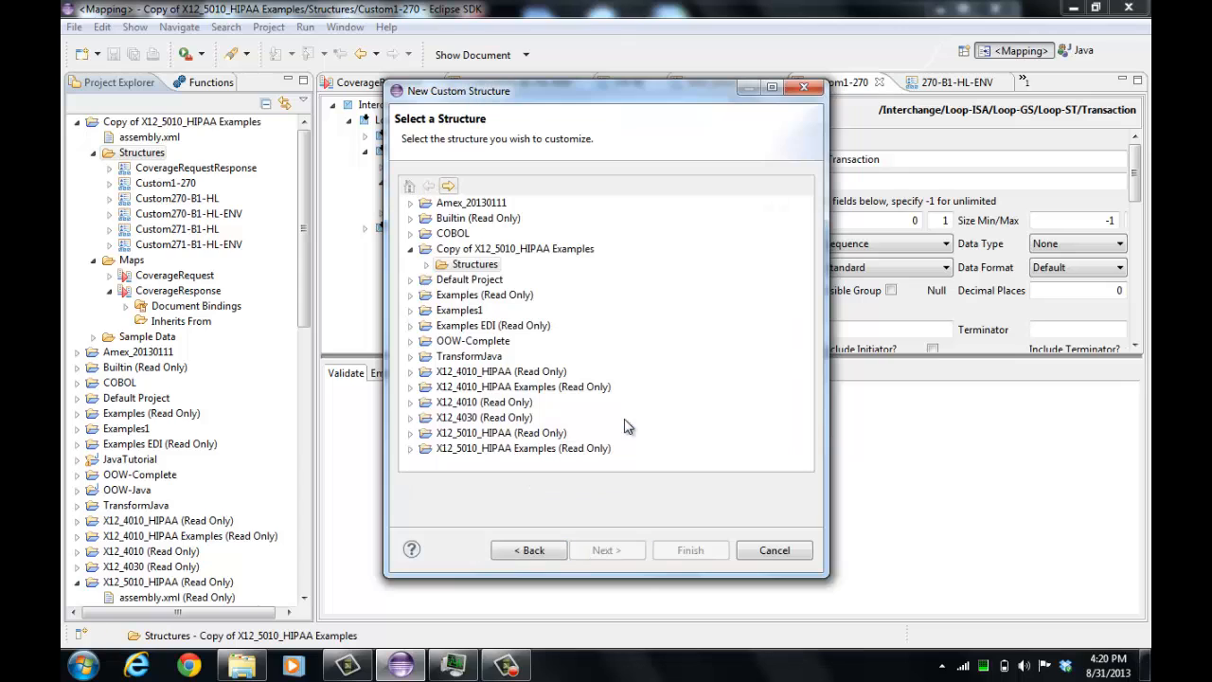
Choose 270-B1-HL-ENV from the Transactions folder of X12_5010_HIPAA as the structure to customize
left_click(411, 433)
left_click(426, 450)
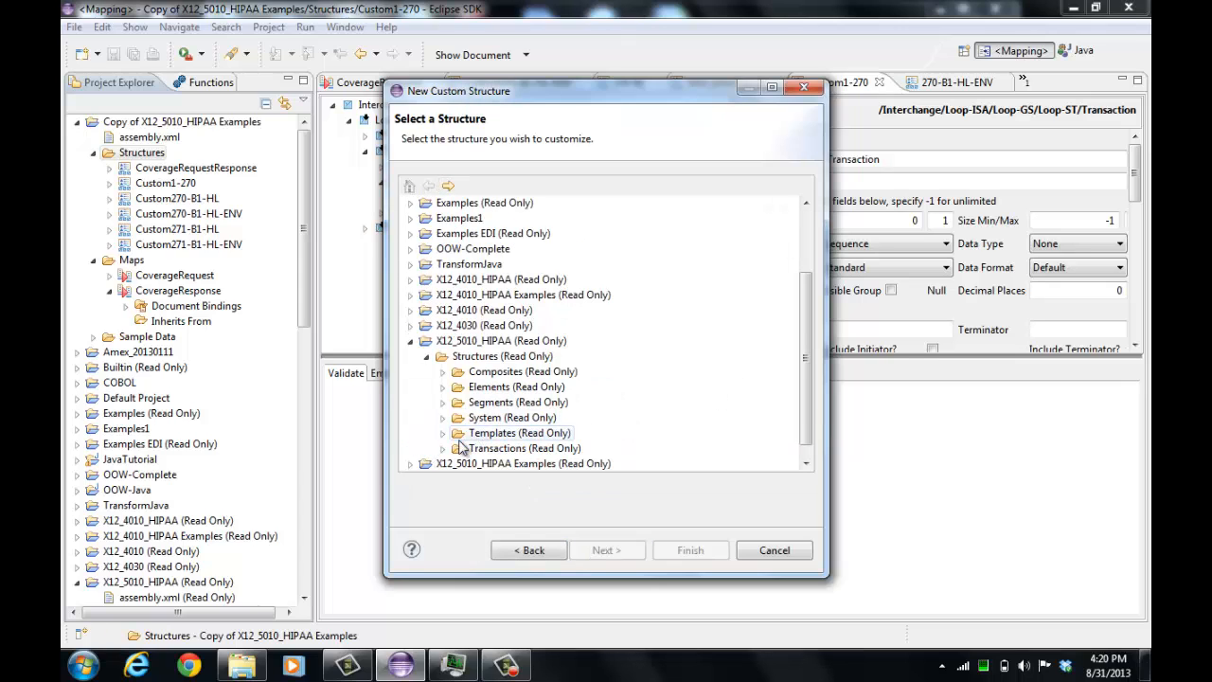
left_click(443, 451)
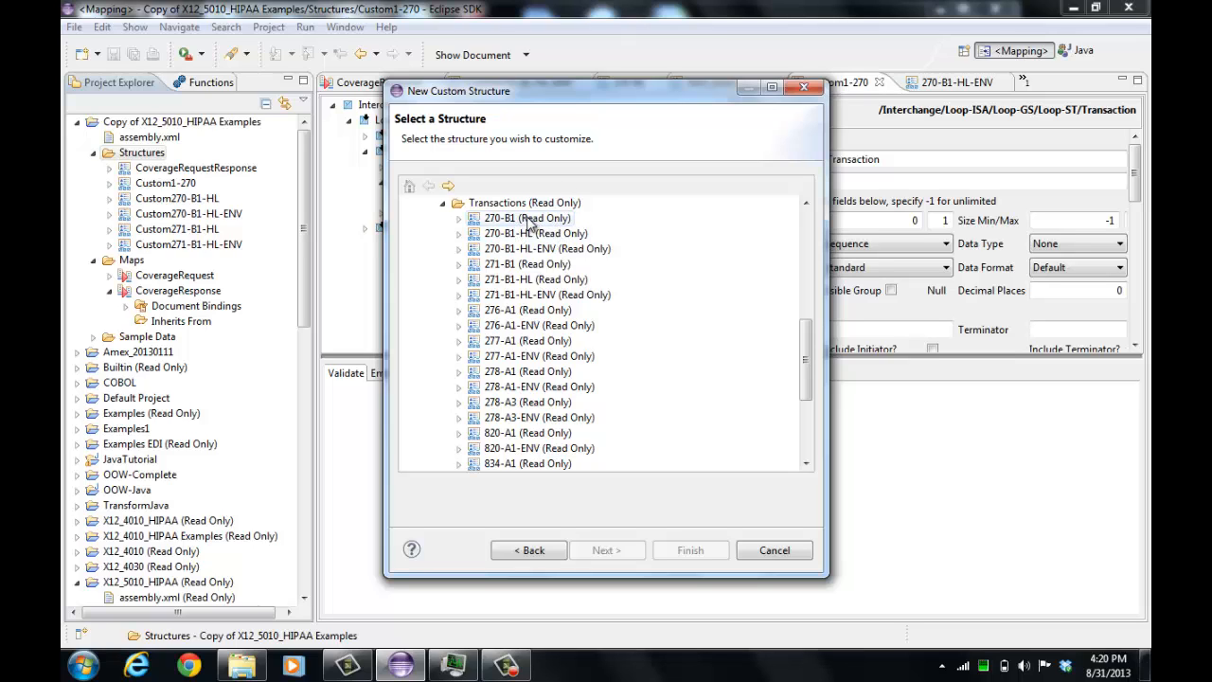
left_click(582, 249)
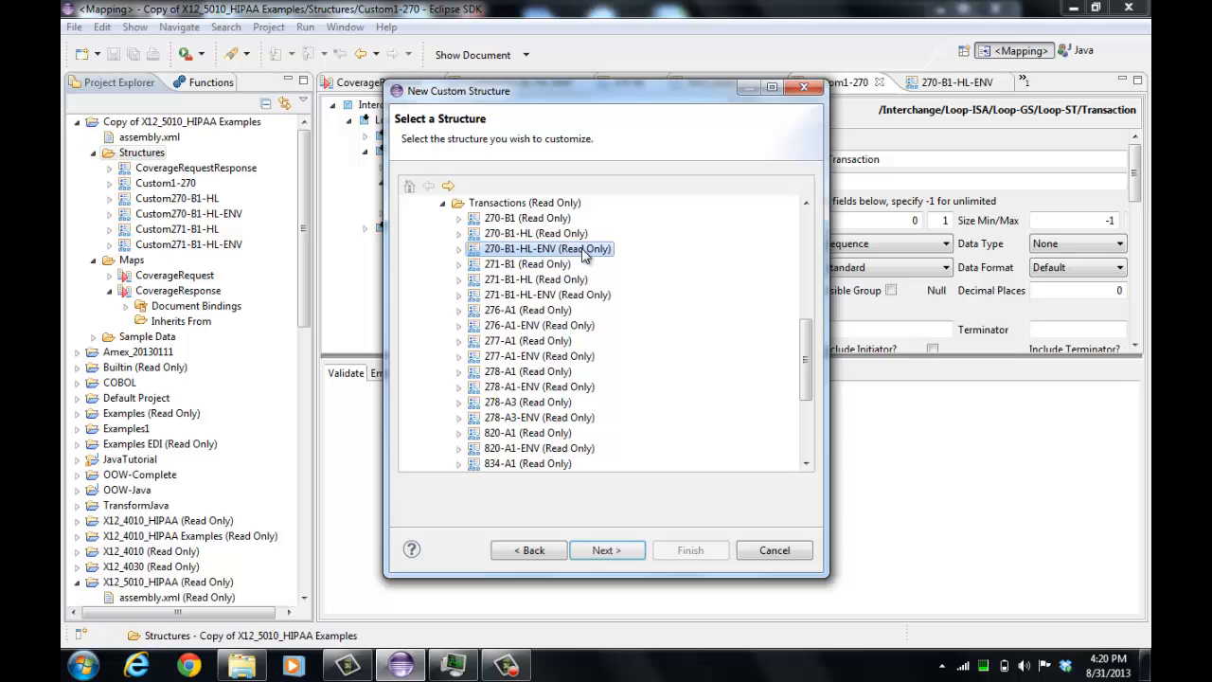
left_click(606, 550)
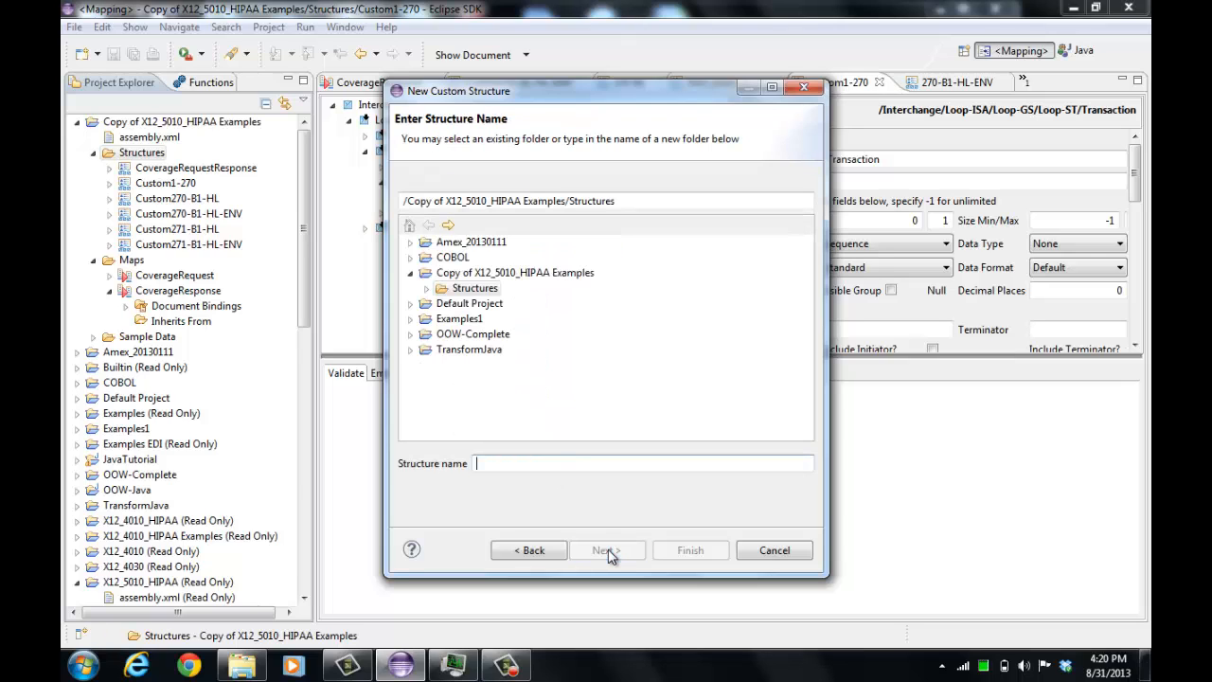
Name the inherited structure Custom2-270-ENV and create it
left_click(571, 464)
type("Custom")
key("BackSpace")
key("BackSpace")
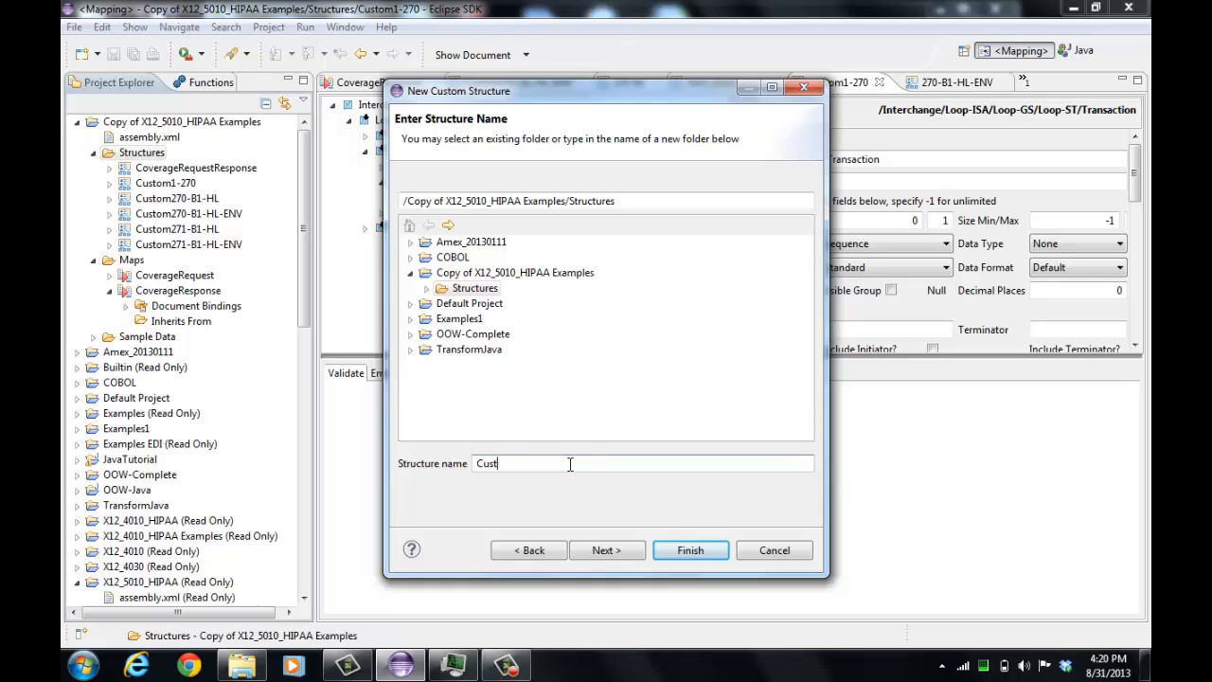
type("om2-270-ENV")
left_click(684, 555)
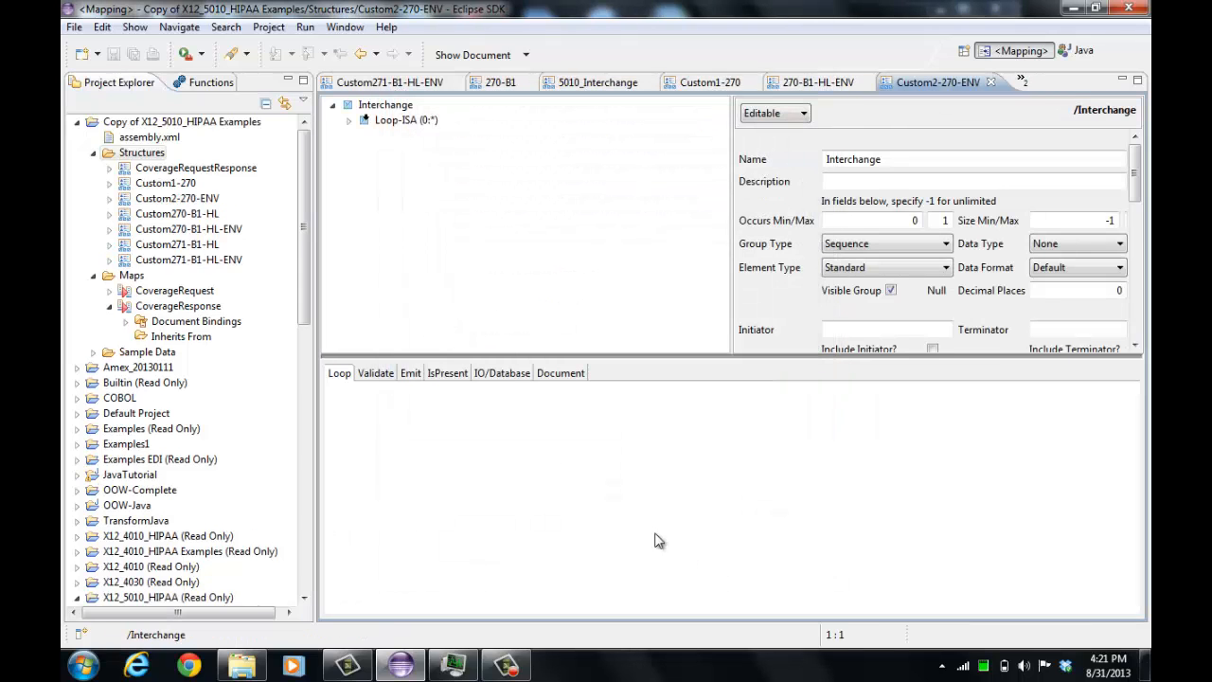
Expand the Custom2-270-ENV envelope loops down to the segments inside Transaction-270-B1
left_click(348, 121)
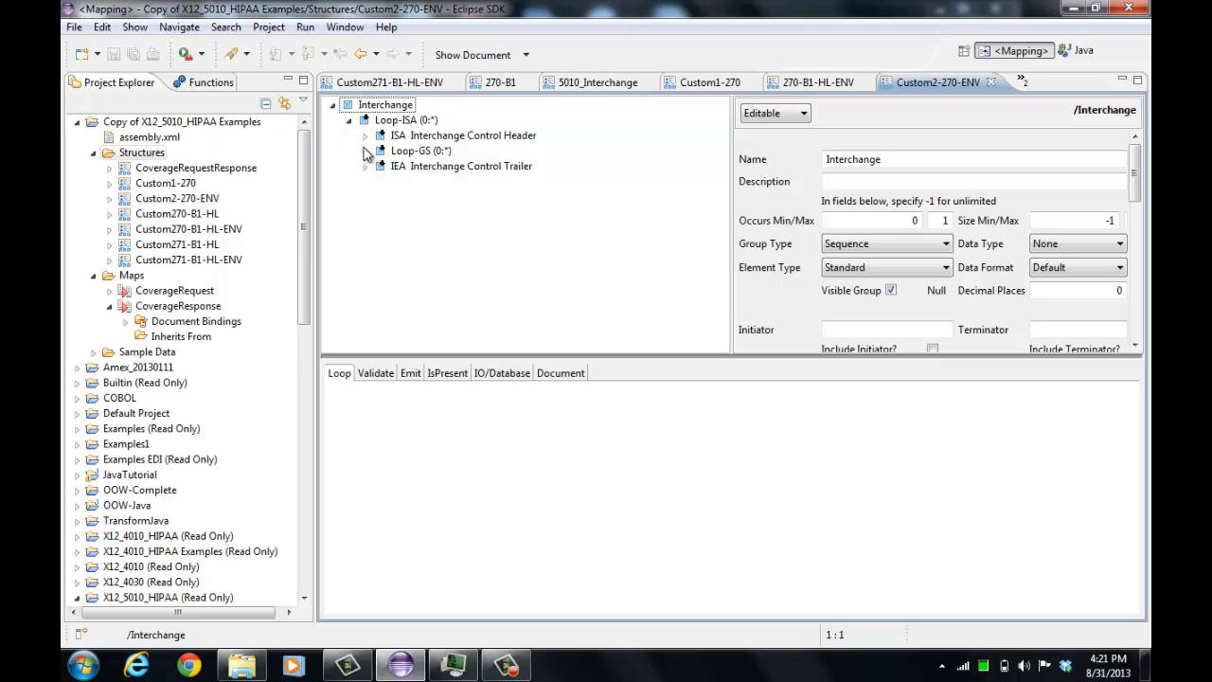
left_click(365, 150)
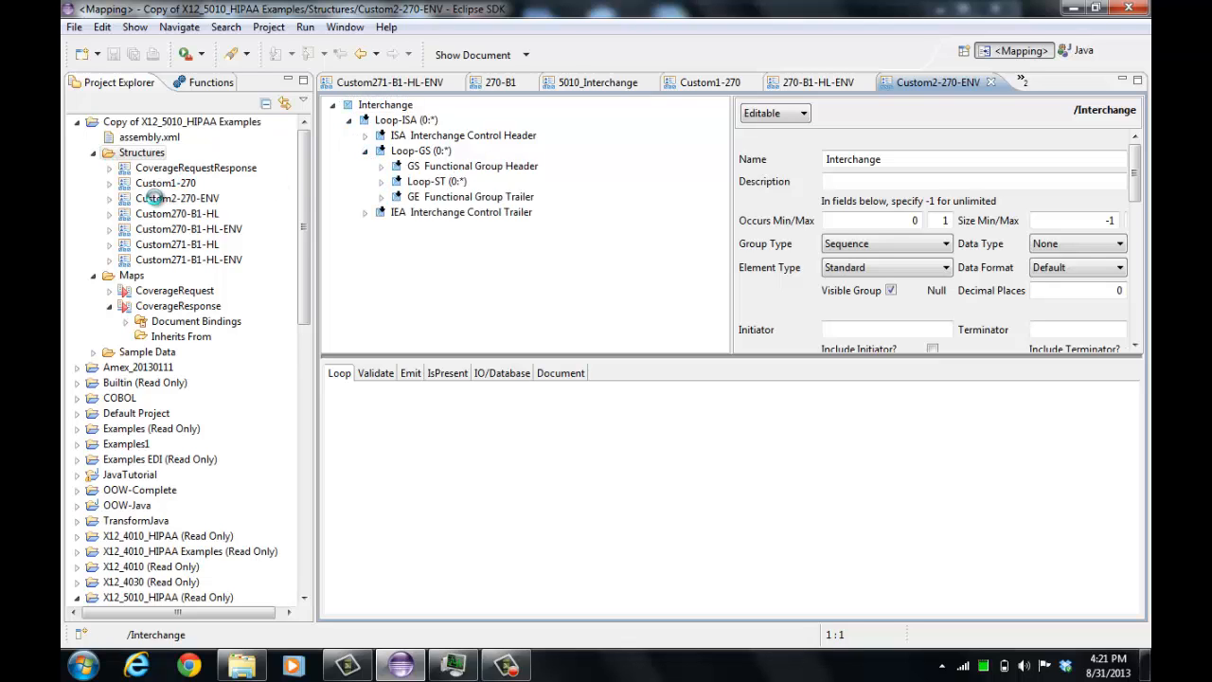
left_click(397, 197)
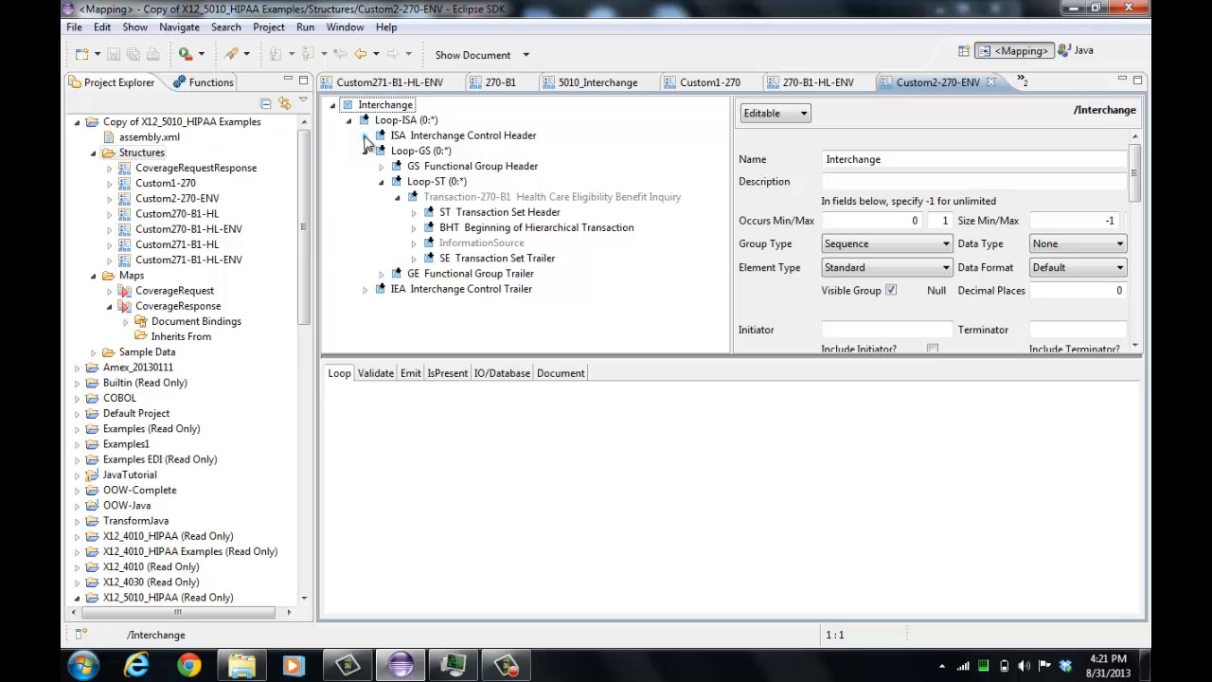
Open the CoverageRequest map and expand its output through Loop-ISA, Loop-GS and Loop-ST to Transaction-270-B1
double_click(193, 290)
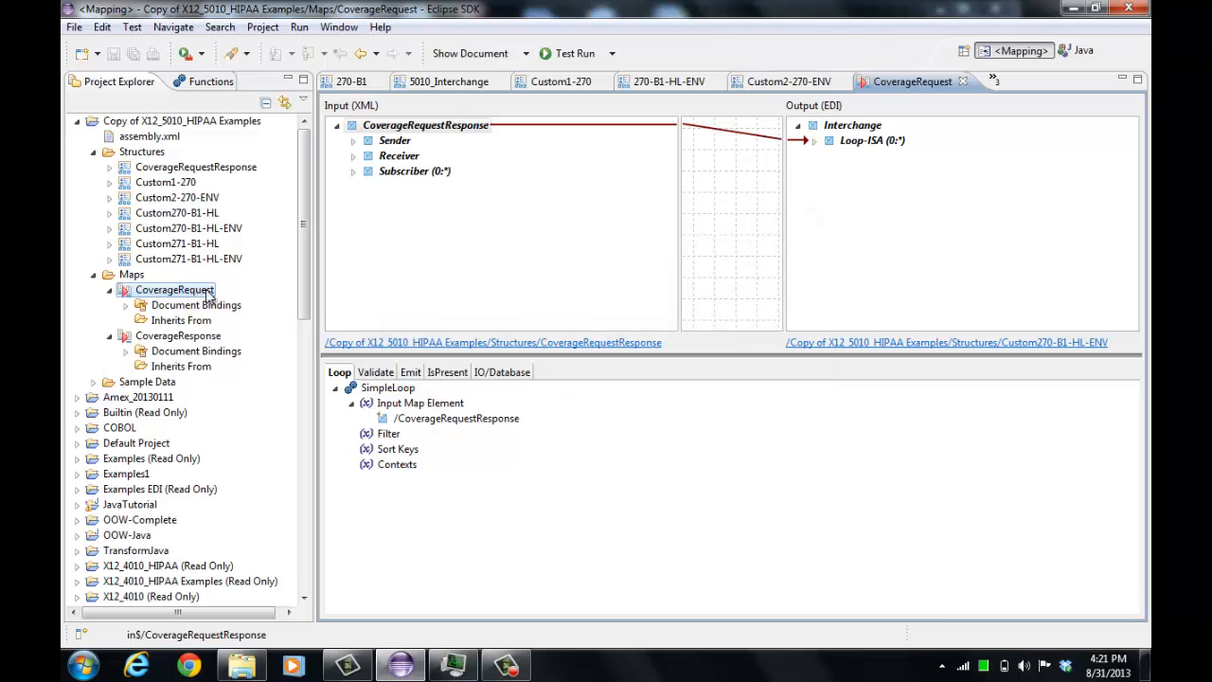
left_click(813, 140)
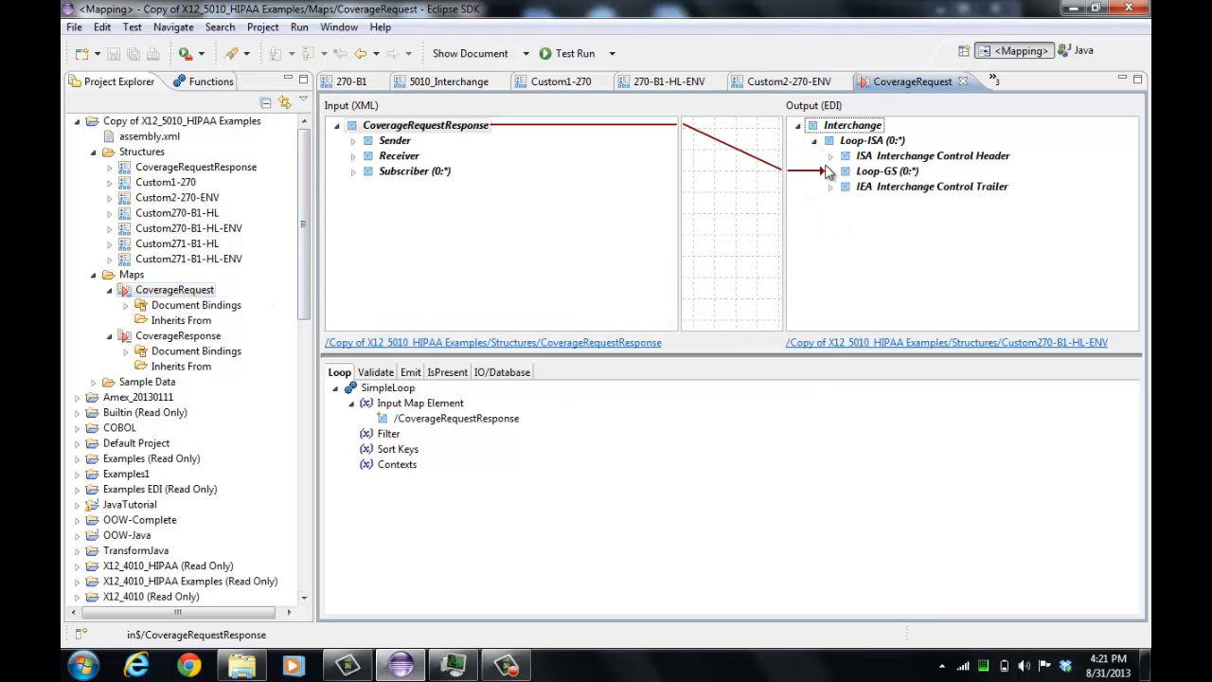
left_click(829, 172)
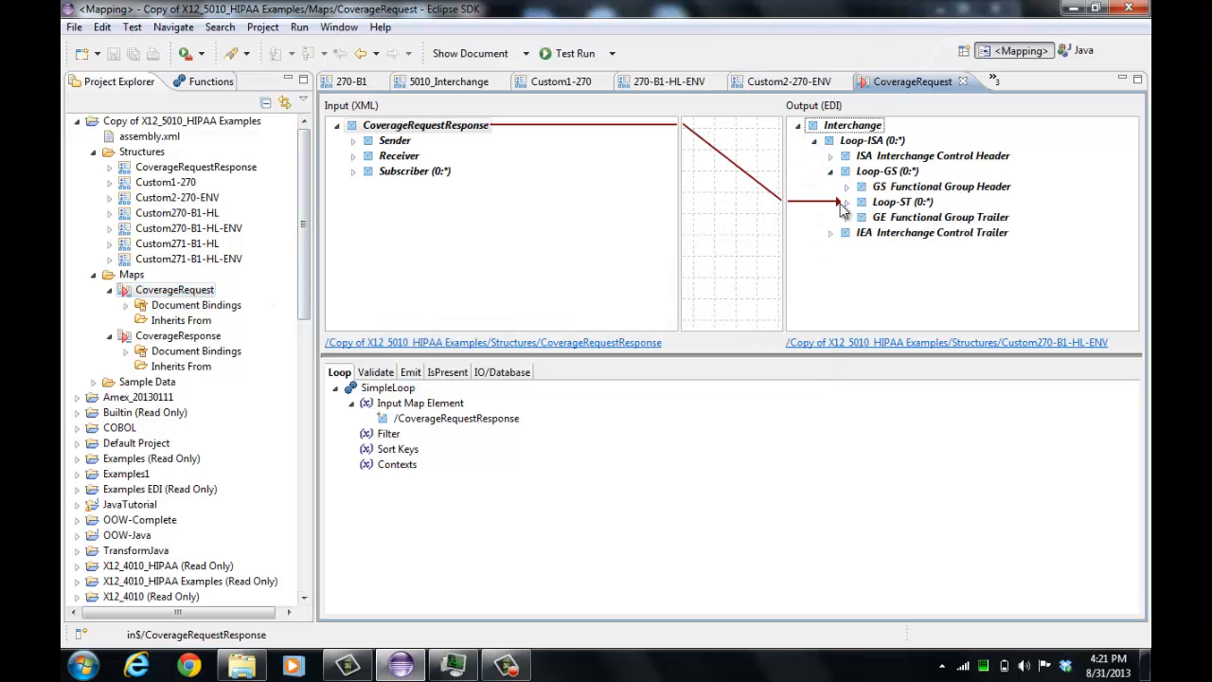
left_click(844, 202)
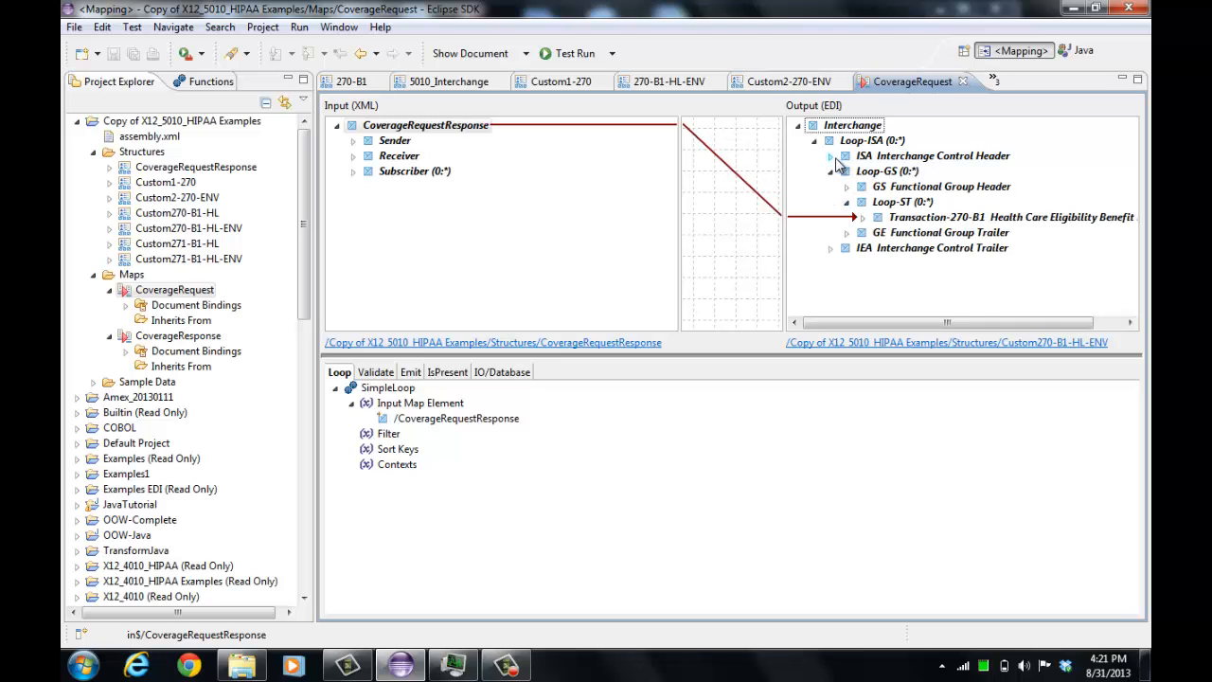
Examine the value expressions of the output's ISA Interchange Control Header elements, including ISA01, ISA05, ISA06, ISA13 and ISA12
left_click(831, 157)
left_click(885, 171)
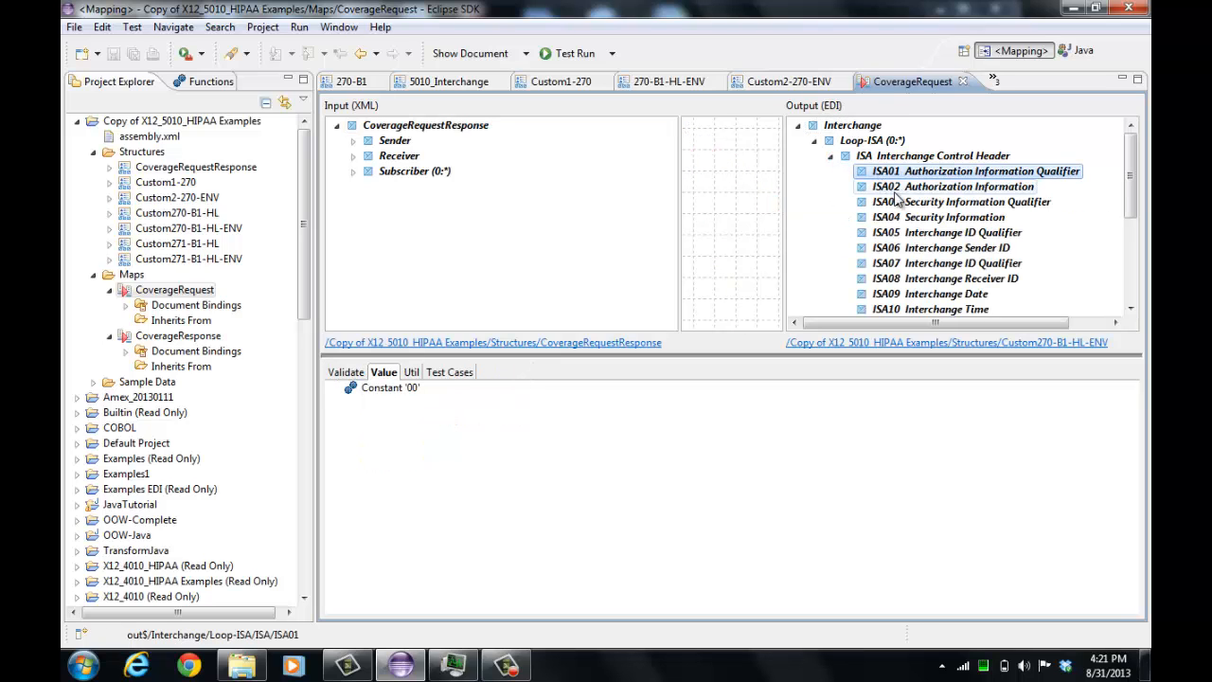
left_click(899, 231)
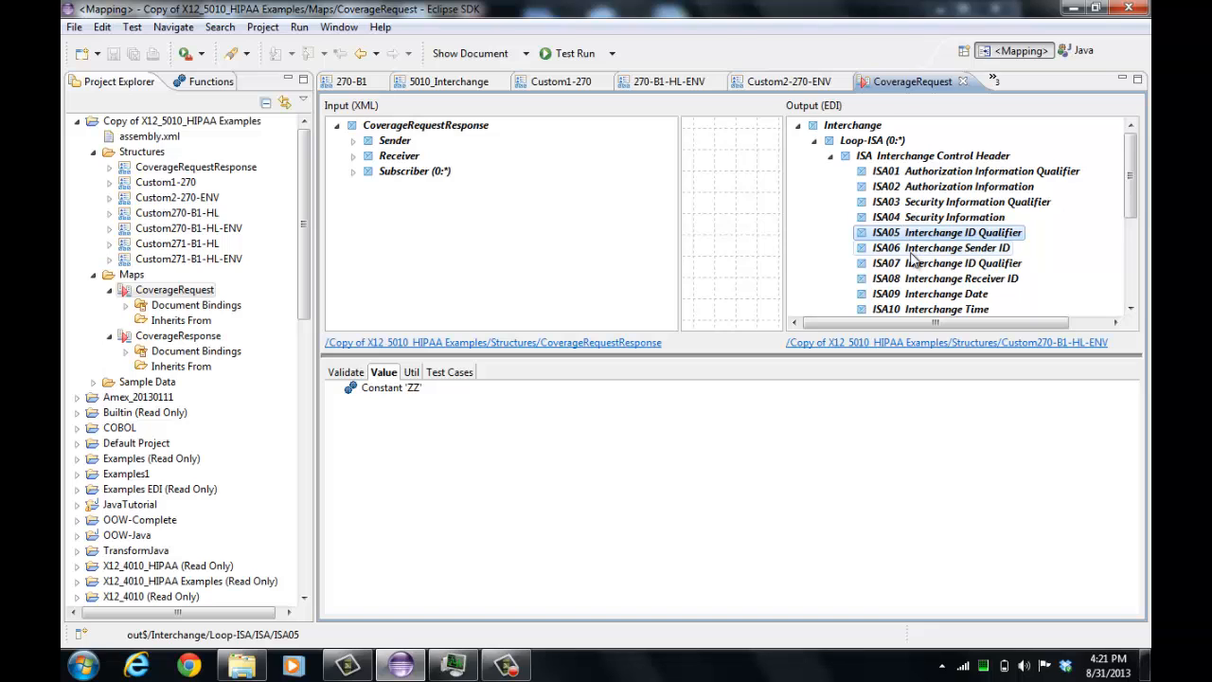
left_click(908, 248)
scroll(917, 270, "down", 2)
scroll(917, 270, "down", 2)
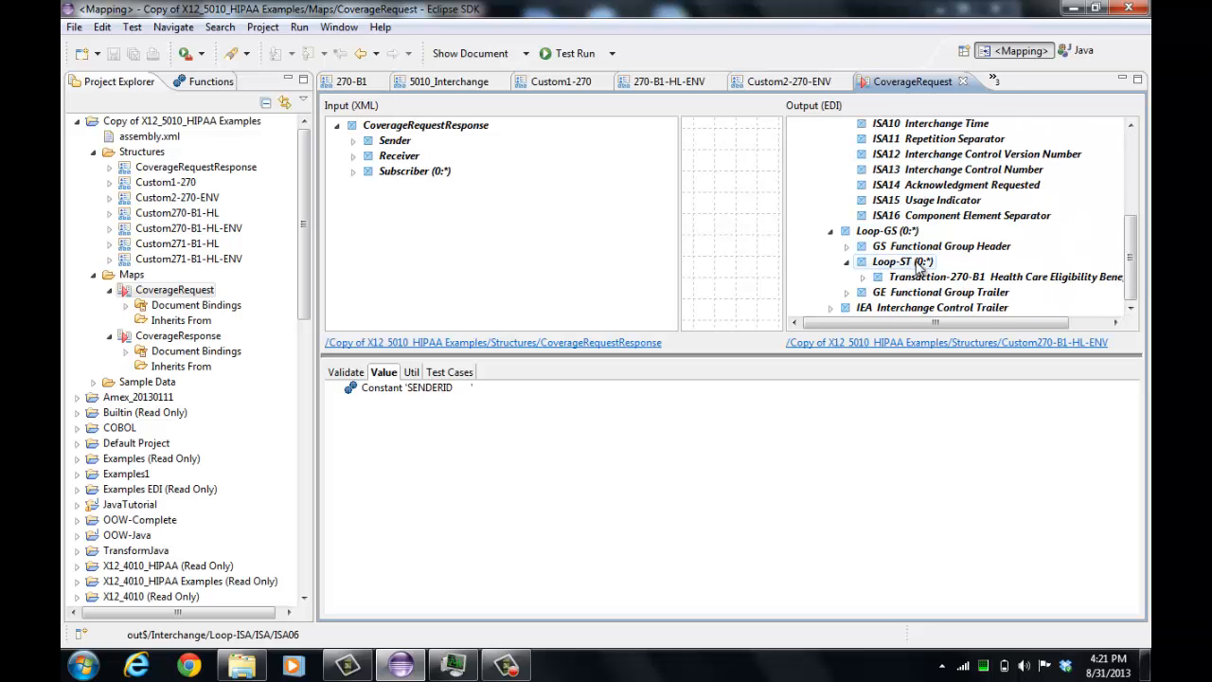
scroll(917, 270, "up", 2)
scroll(916, 270, "down", 1)
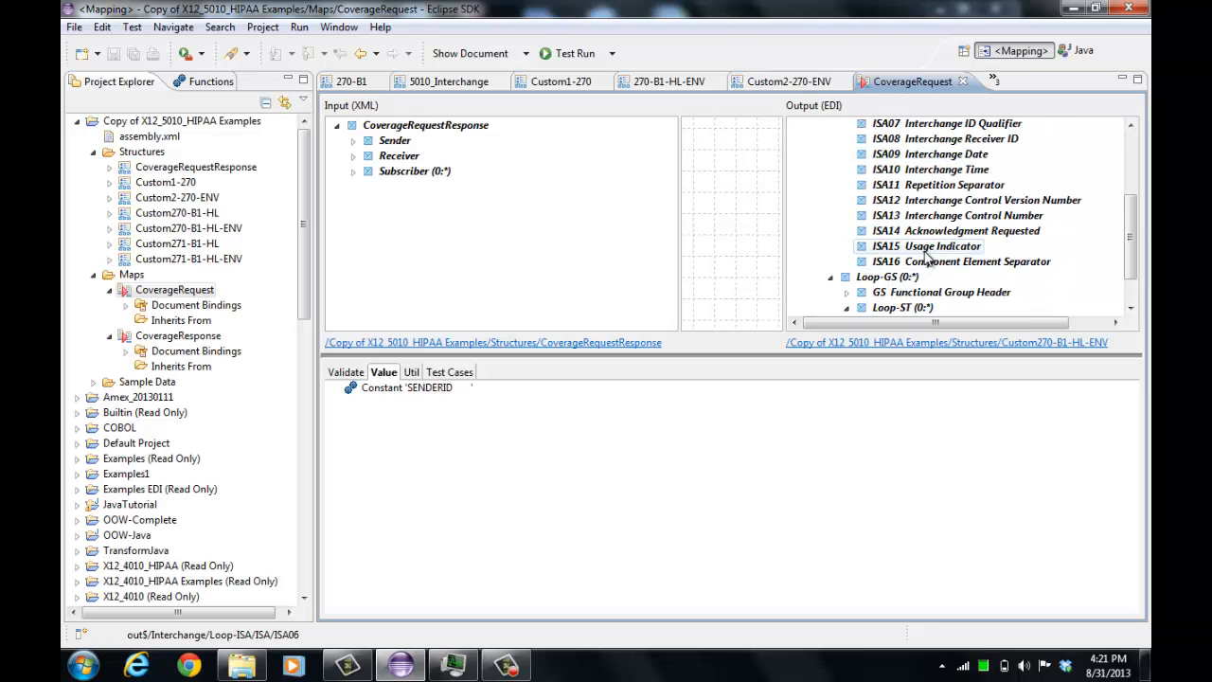
left_click(959, 218)
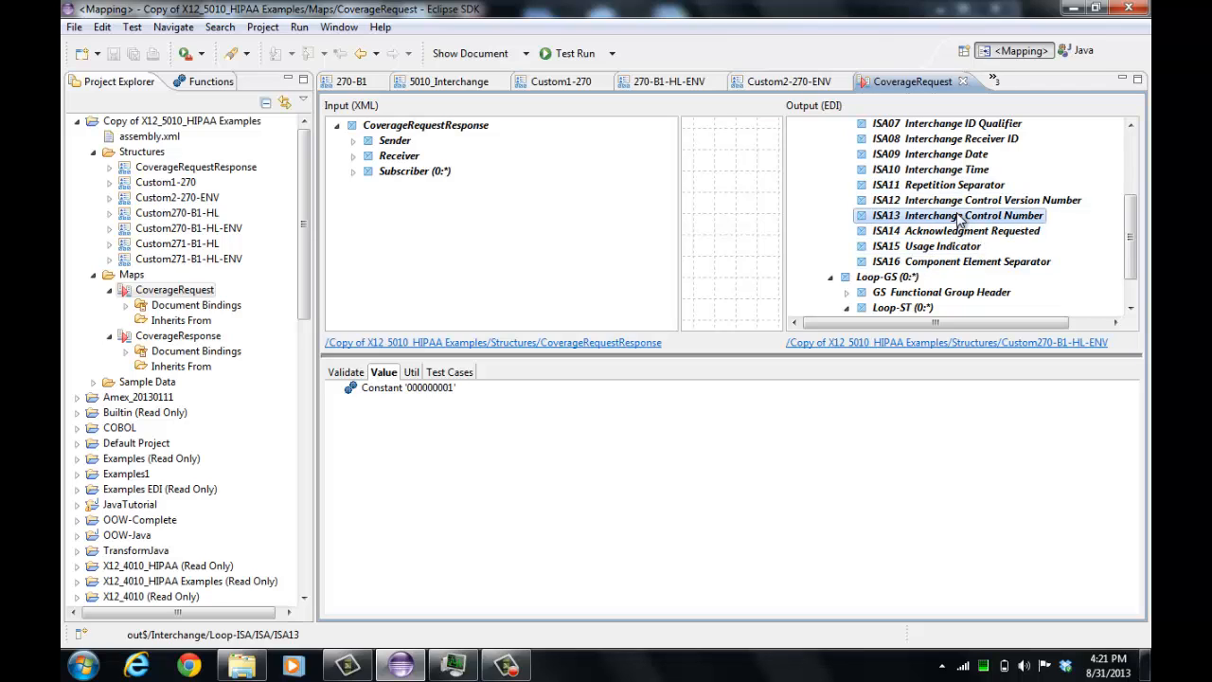
left_click(964, 202)
scroll(965, 204, "up", 3)
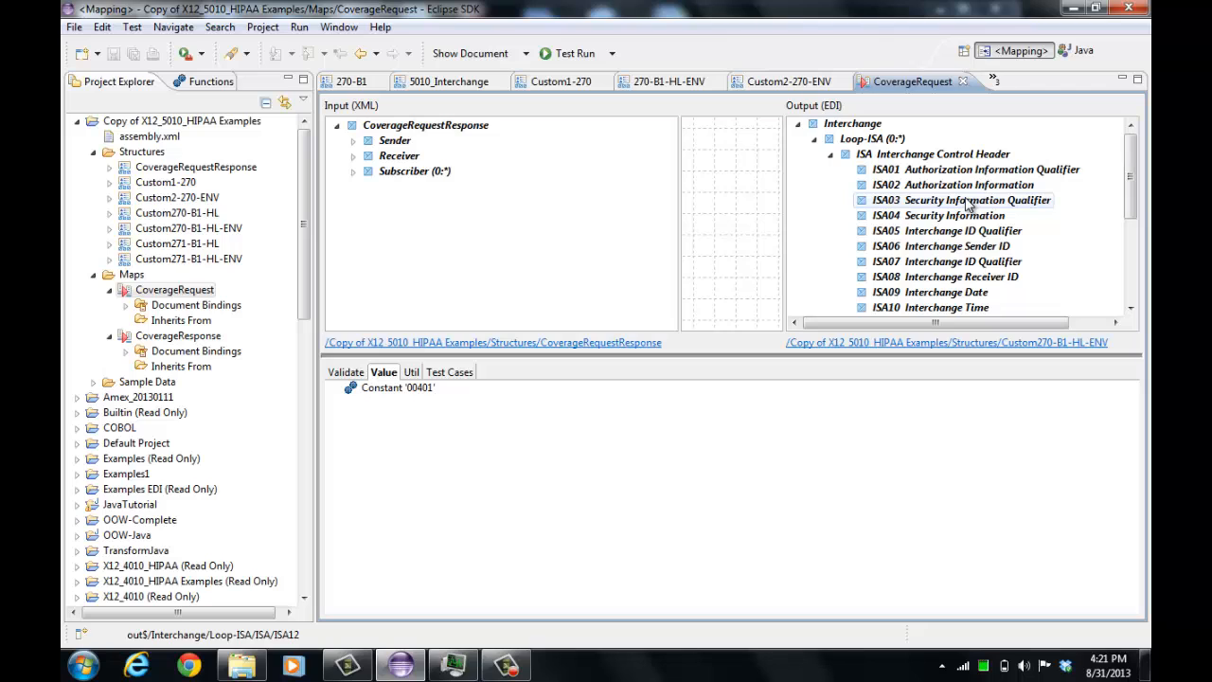
Collapse the ISA header and examine the count elements IEA01, GE01 and SE01 in the output's IEA, GE and SE trailers
left_click(830, 156)
left_click(831, 248)
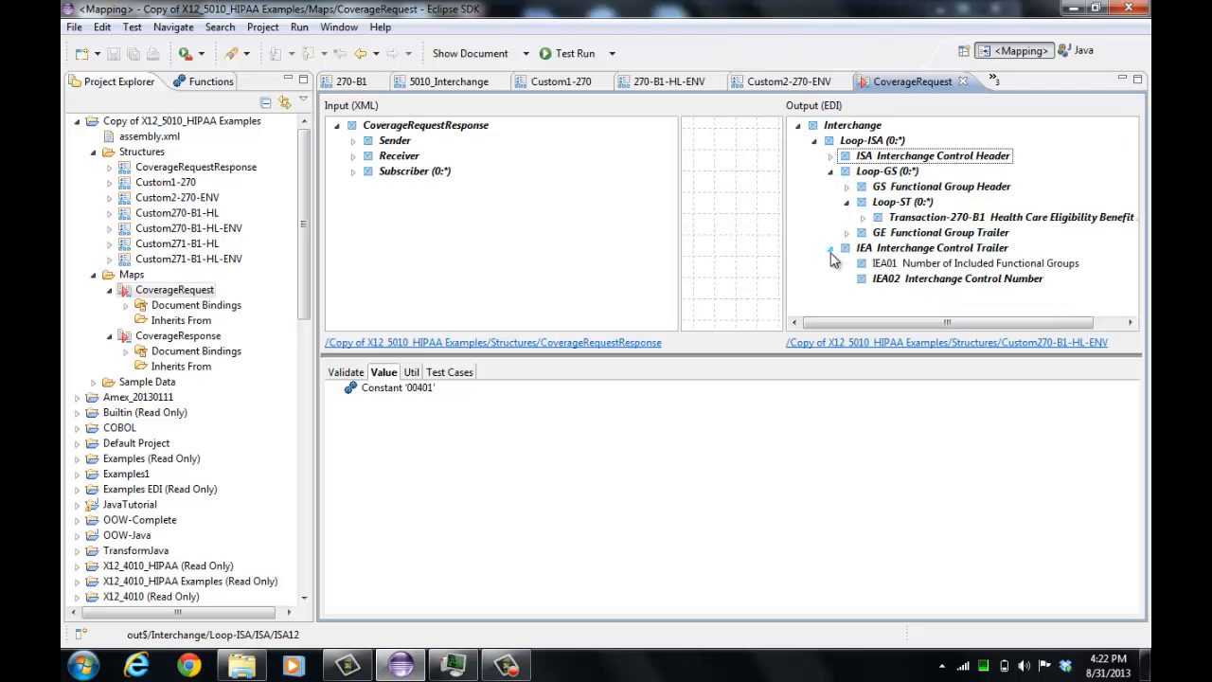
left_click(914, 265)
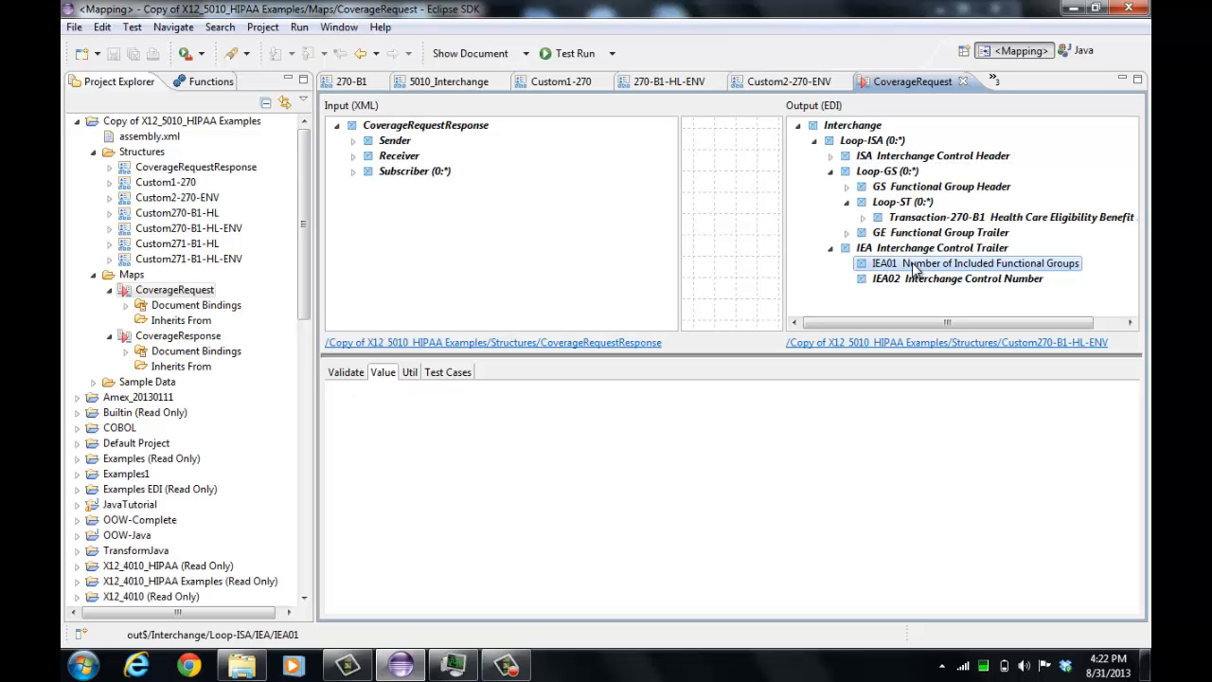
left_click(846, 232)
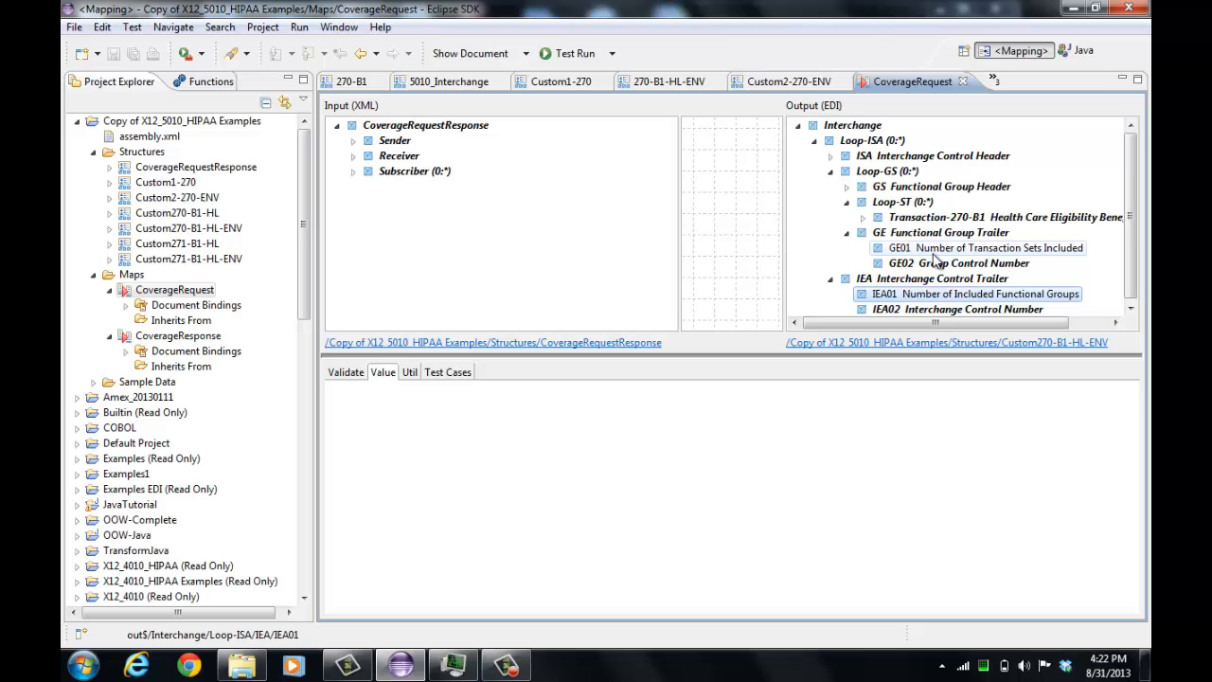
left_click(862, 217)
left_click(879, 278)
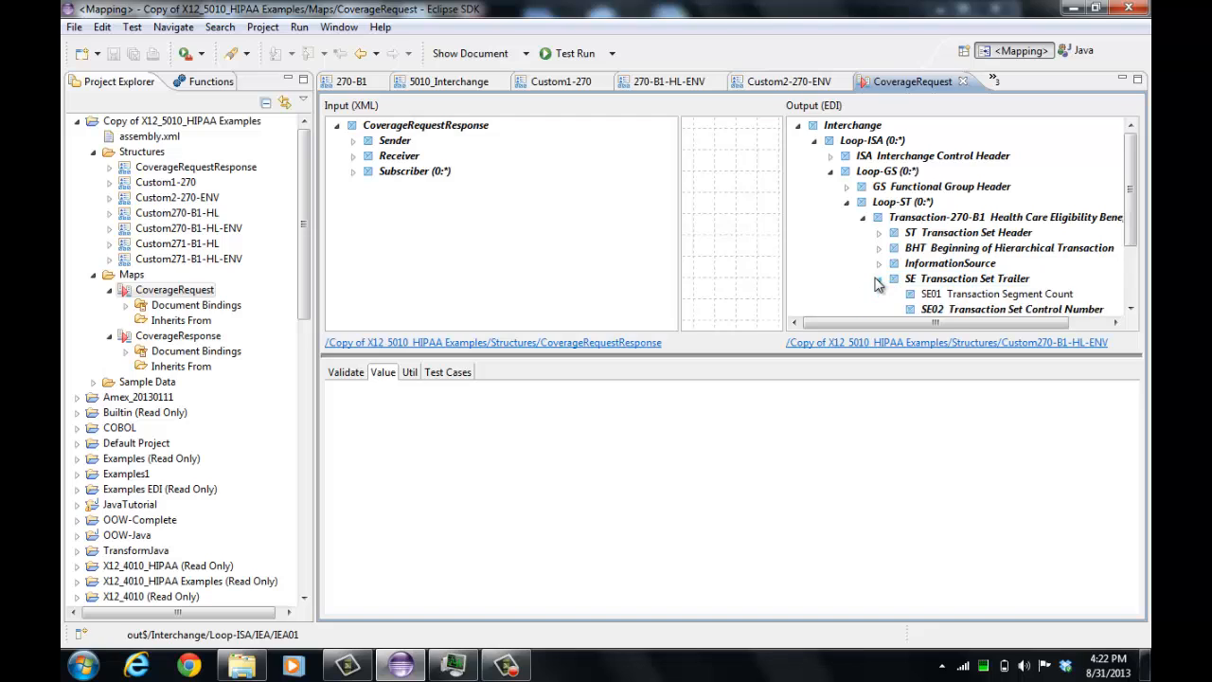
Compare the count elements SE01 and GE01 with the control number values of SE02 and GE02 in the output trailers
scroll(963, 286, "down", 1)
left_click(992, 249)
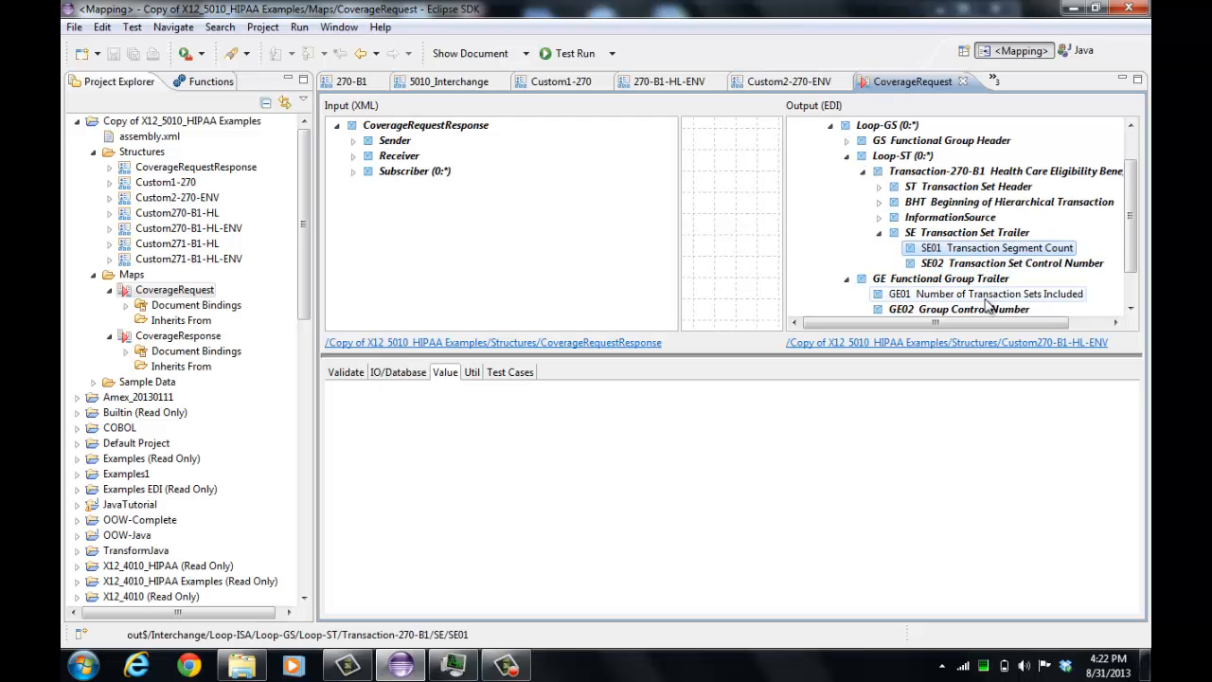
left_click(993, 298)
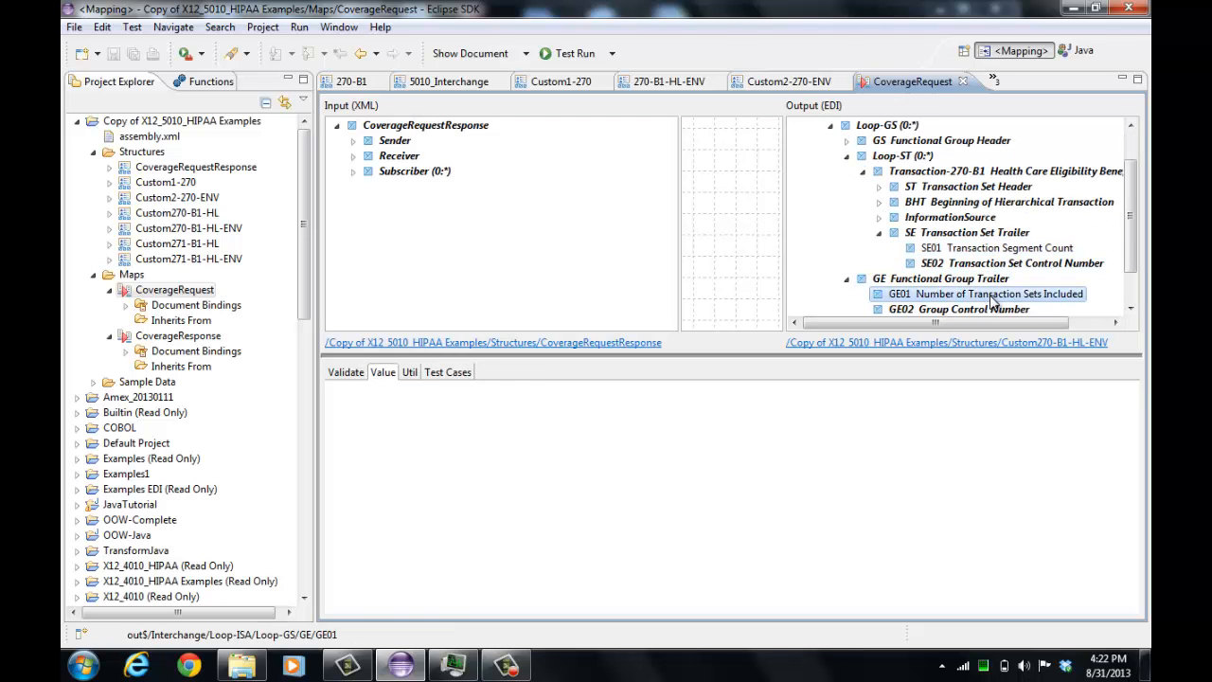
left_click(1030, 265)
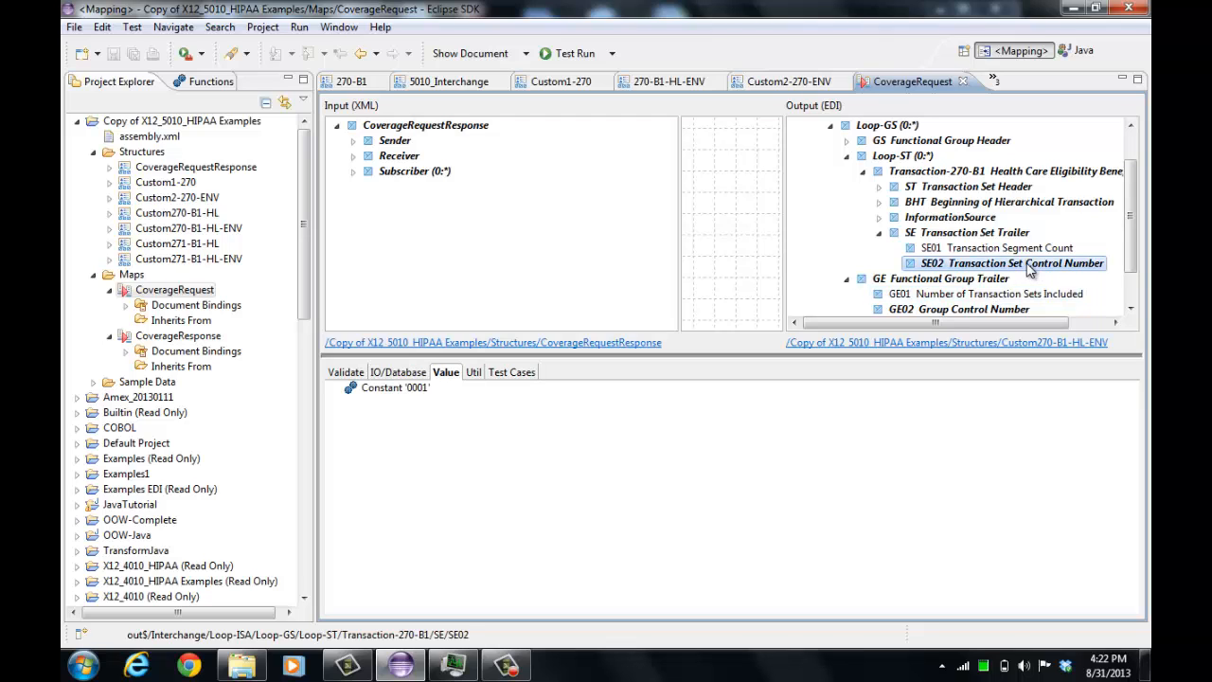
left_click(1005, 307)
scroll(1005, 307, "down", 1)
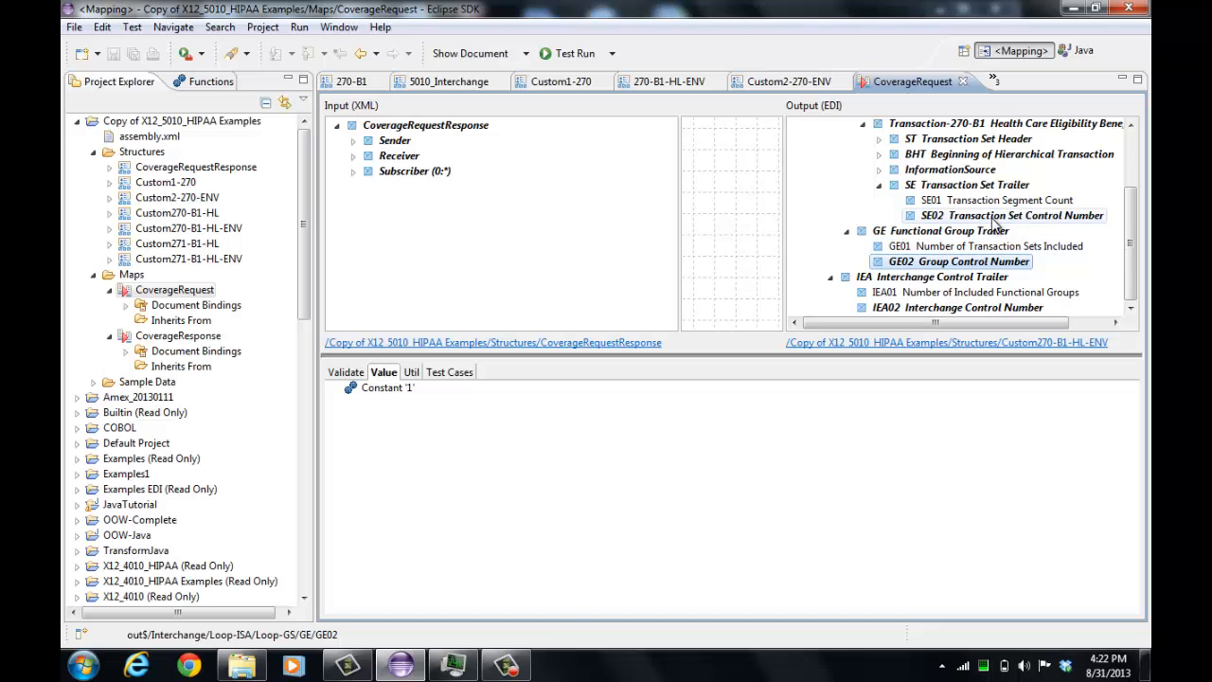
scroll(986, 237, "up", 2)
scroll(994, 222, "down", 2)
scroll(975, 292, "up", 2)
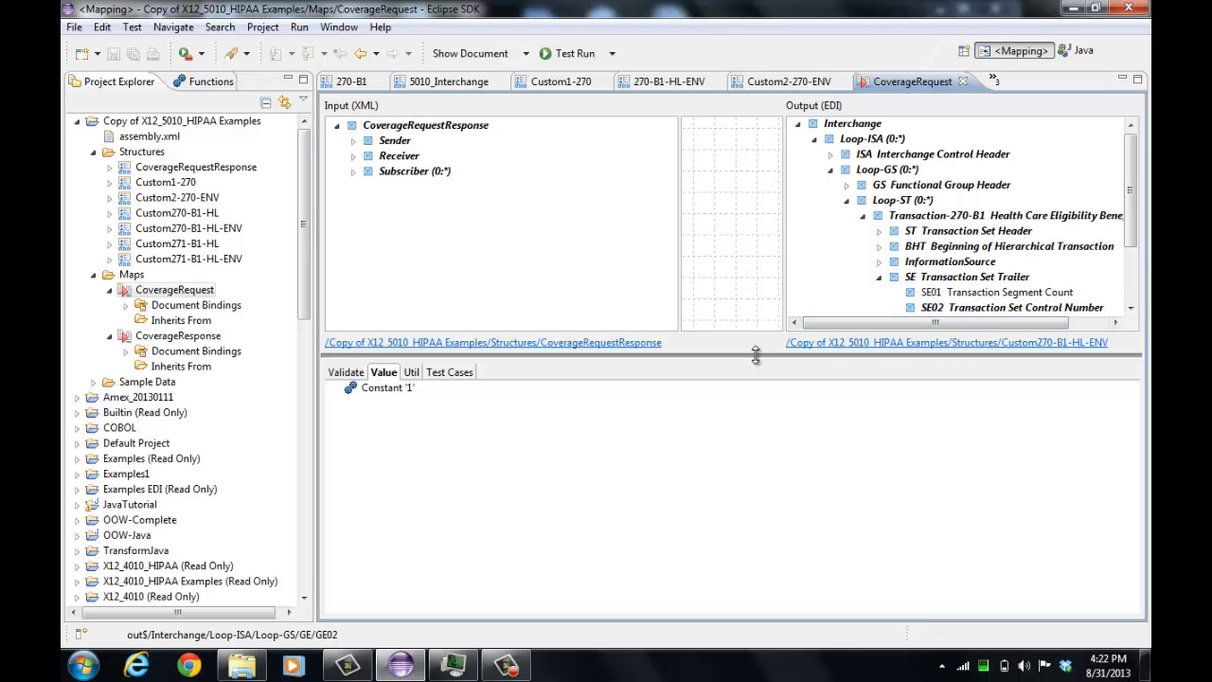
left_click_drag(748, 355, 748, 375)
Return to the Custom2-270-ENV structure and open the properties of its EDI representation
left_click(787, 83)
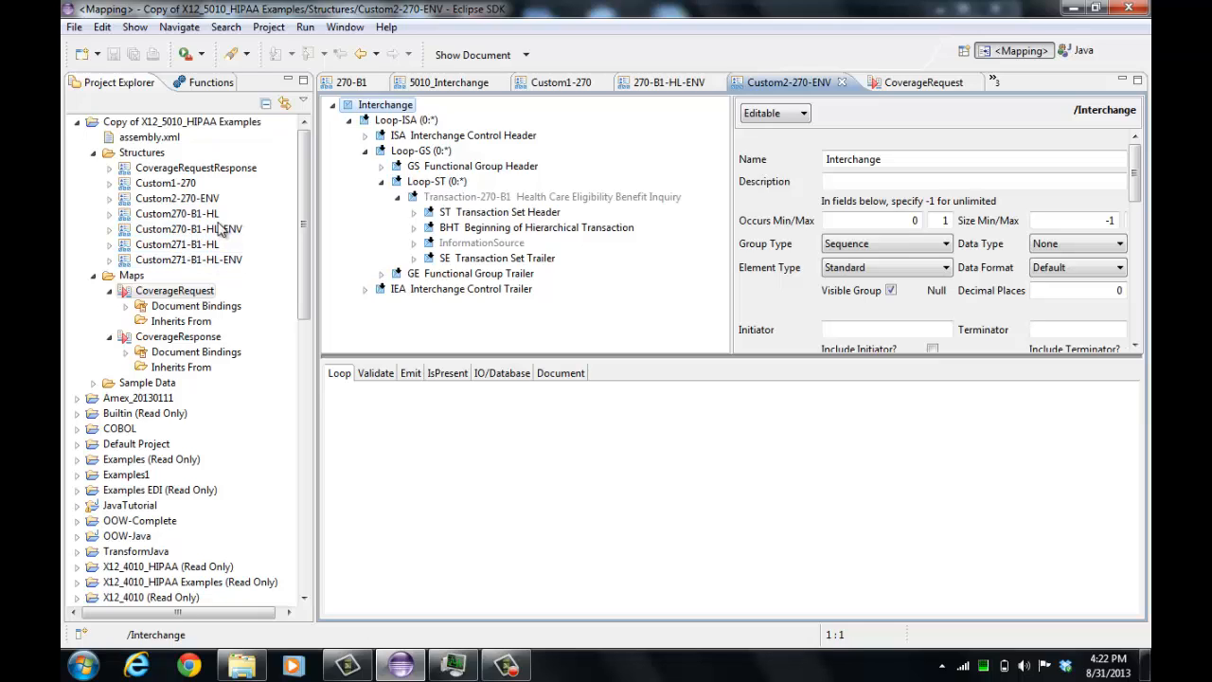
left_click(109, 198)
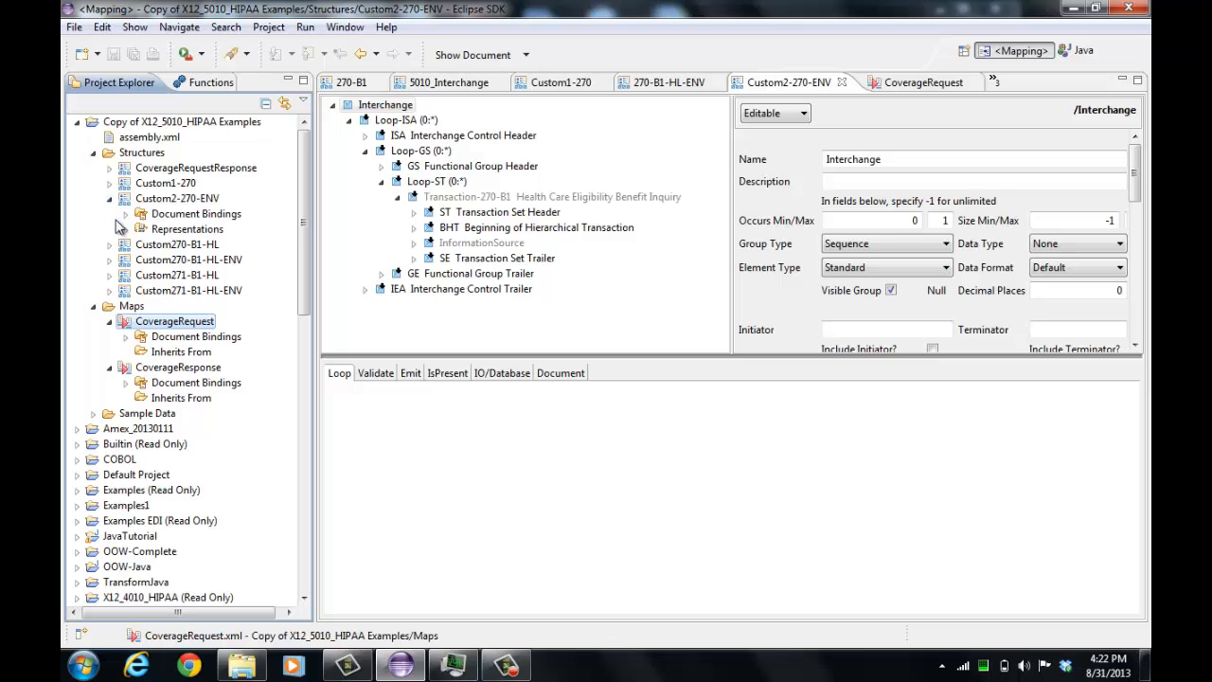
left_click(125, 229)
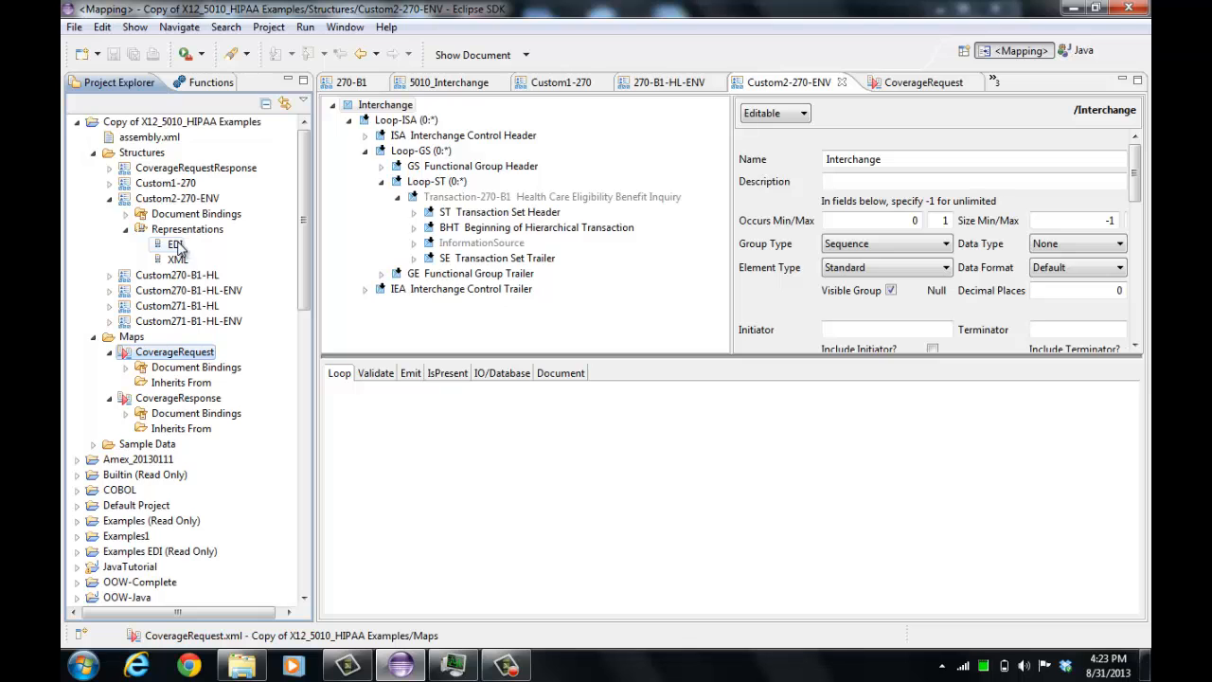
double_click(176, 245)
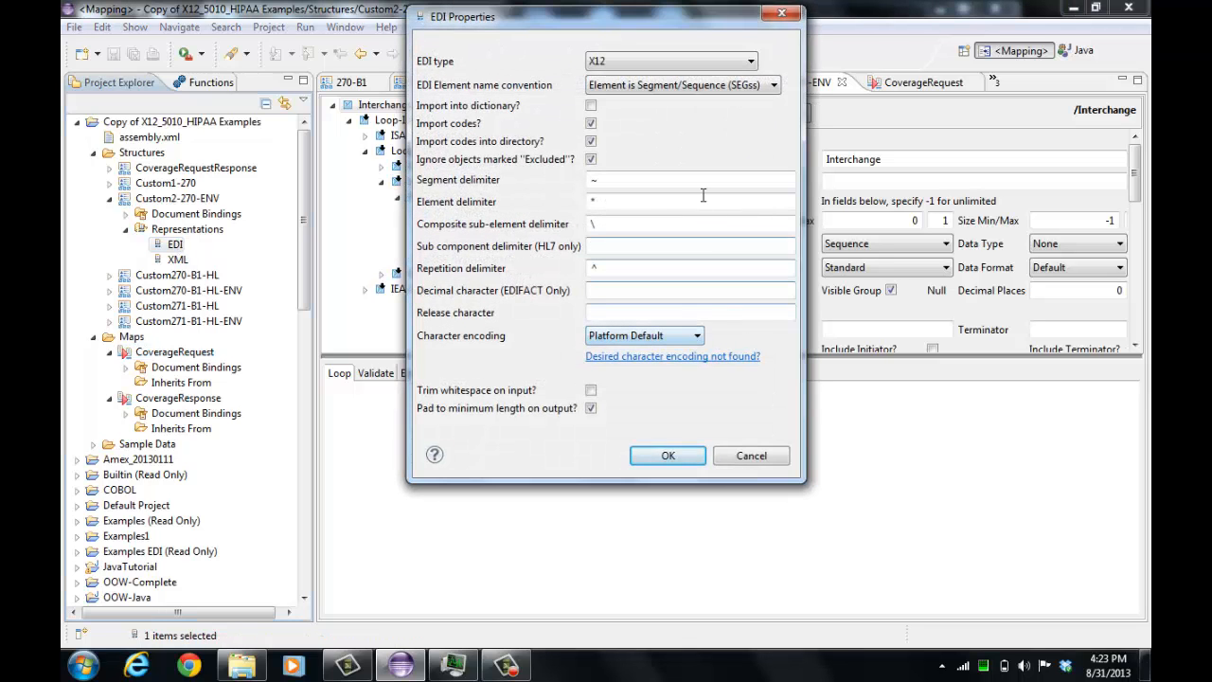
Review the element name convention options and the delimiter settings in the EDI properties, and close them without changes
left_click(666, 88)
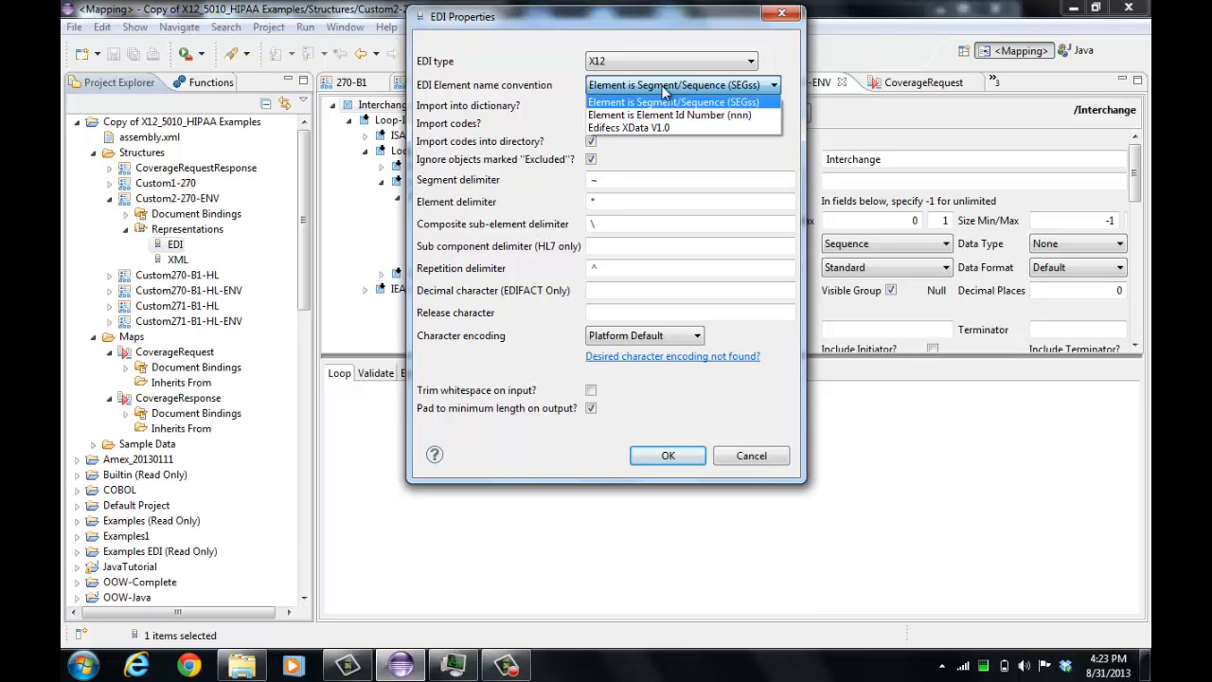
left_click(665, 88)
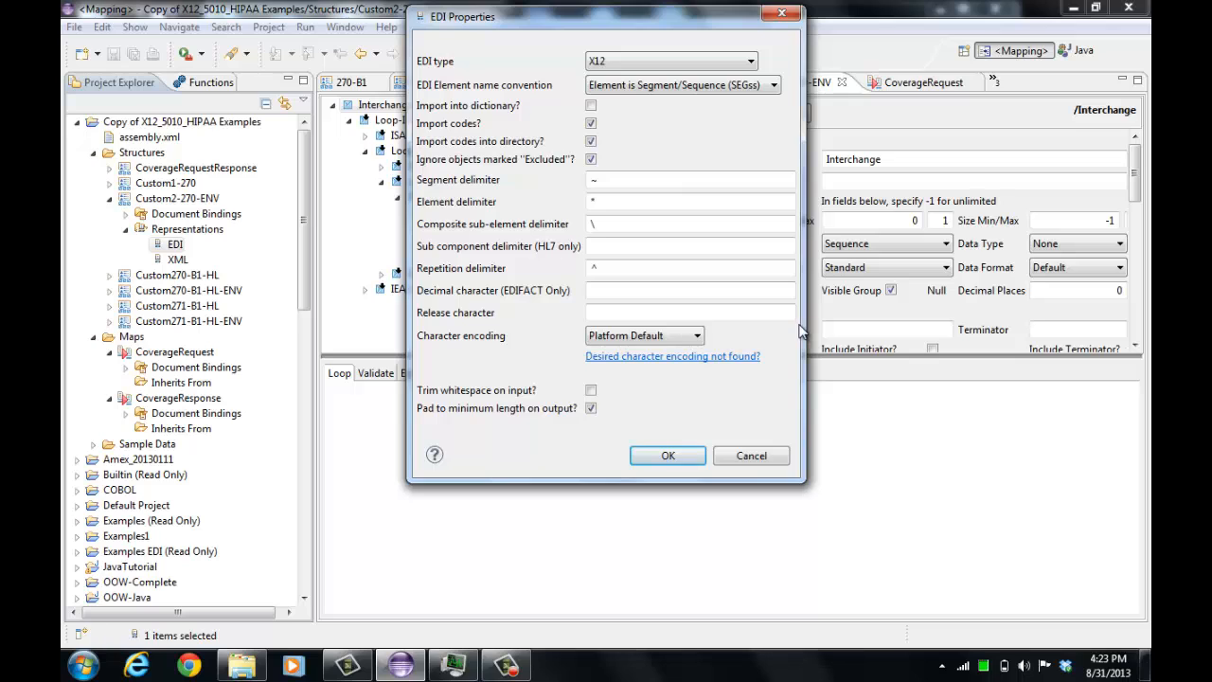
left_click_drag(802, 332, 823, 331)
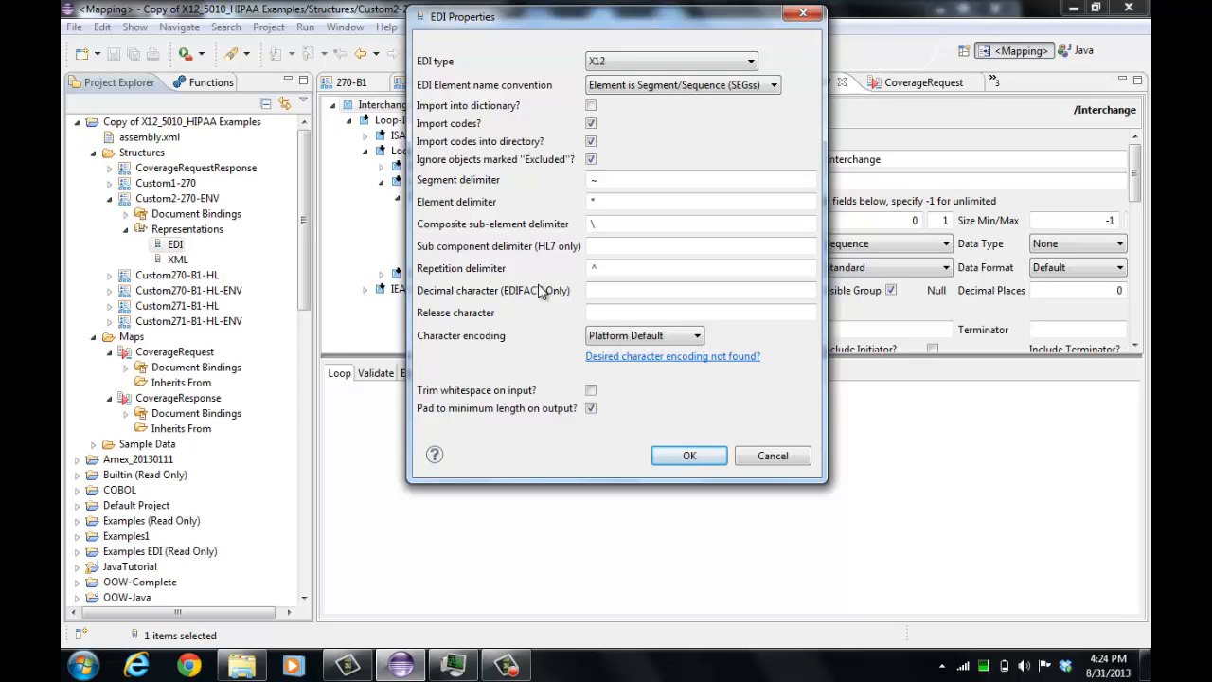
left_click(771, 456)
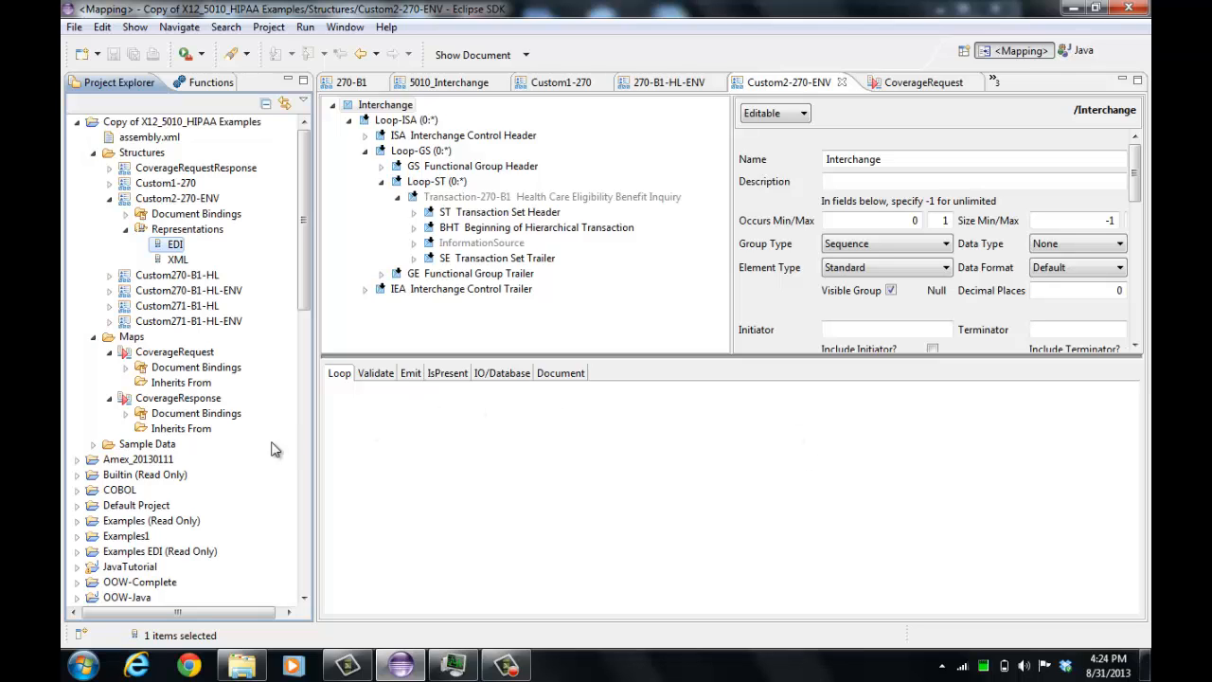
Open the PRICATto832 map from the Examples EDI project and expand Loop-RFF Segment Group 1 in its input
left_click(78, 552)
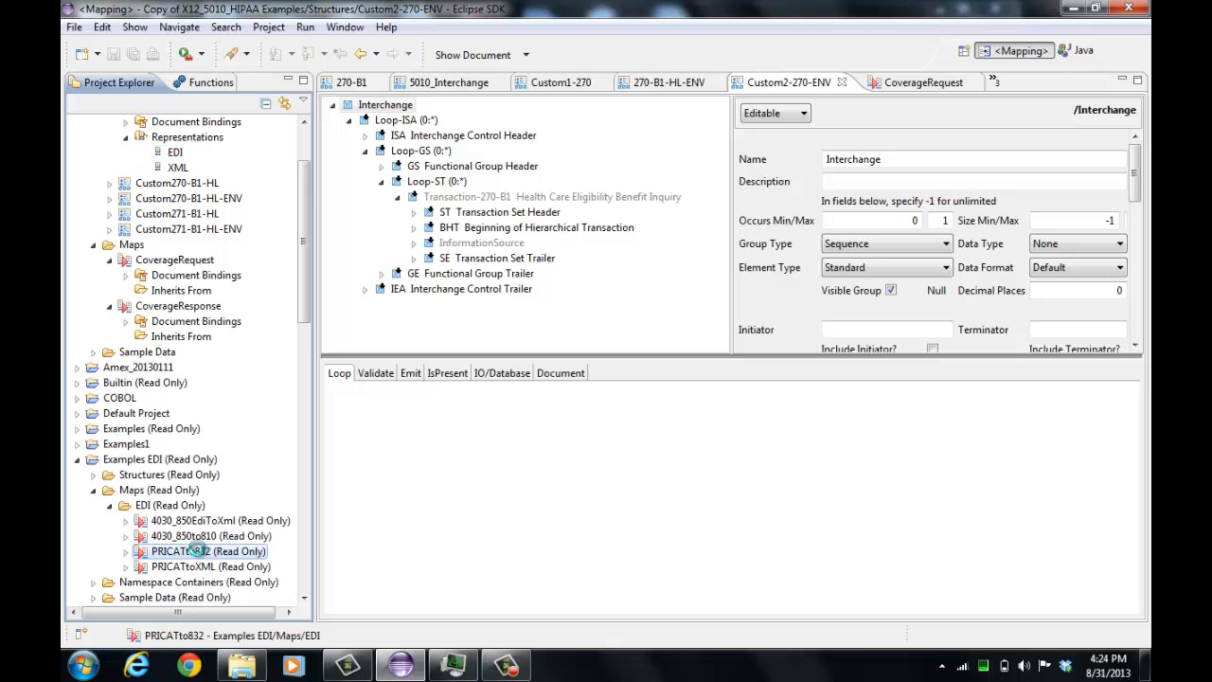
double_click(199, 553)
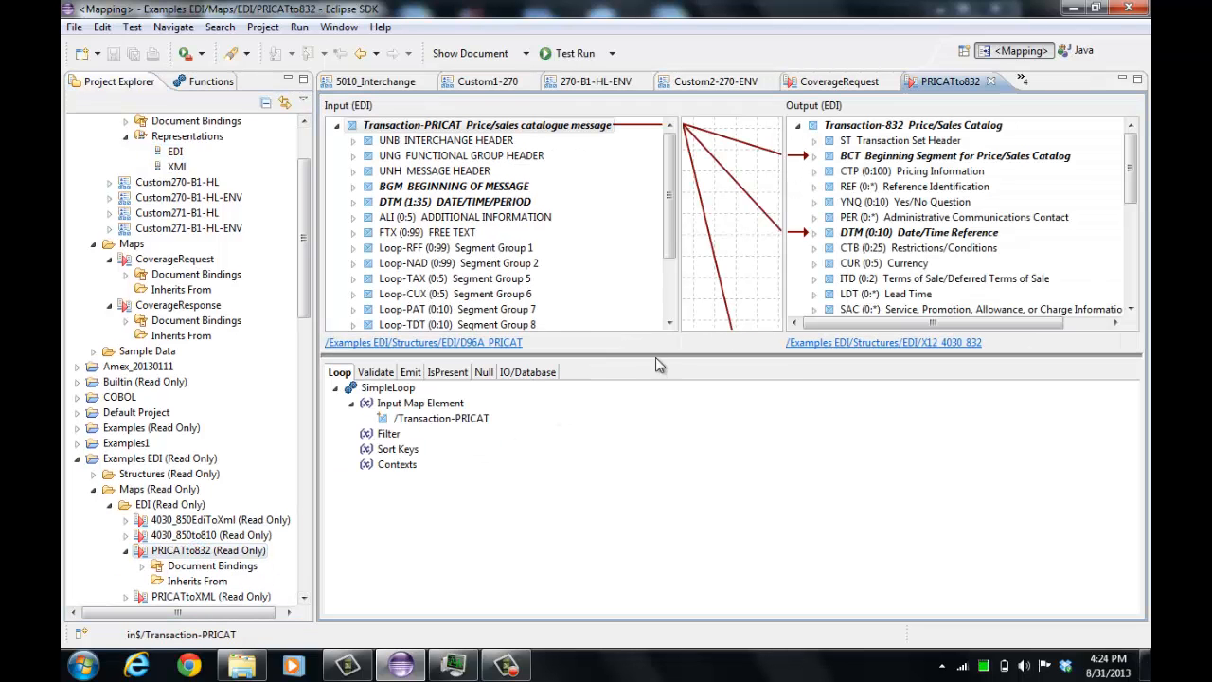
left_click(425, 131)
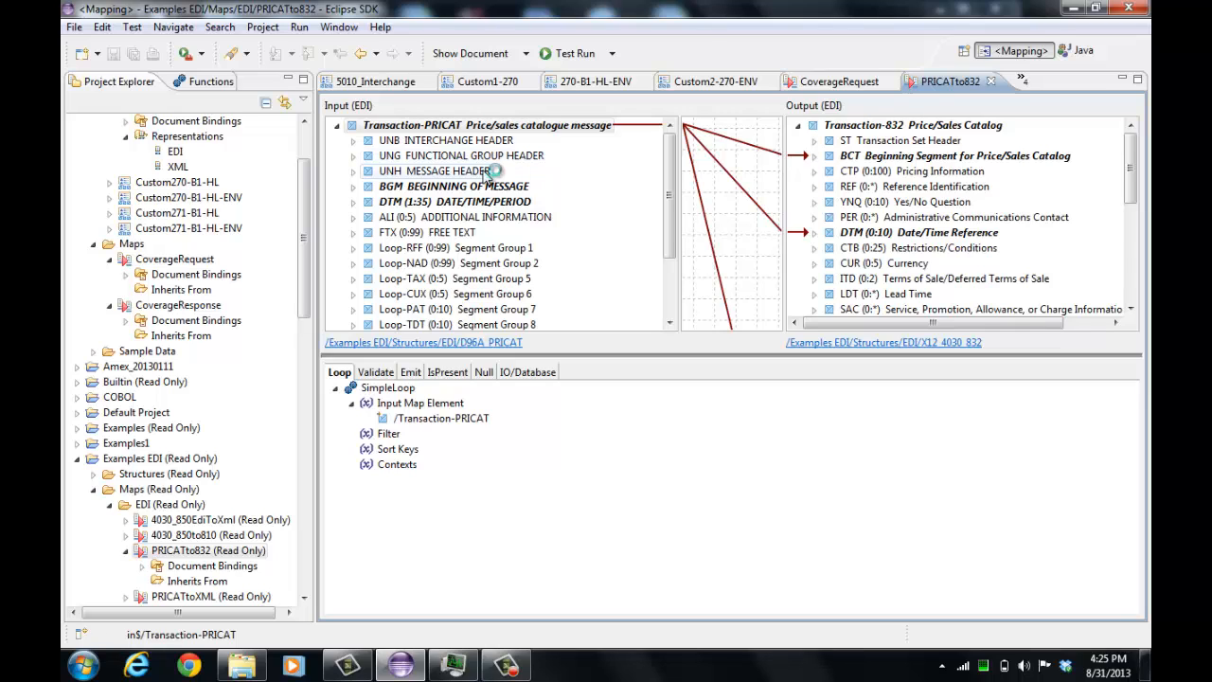
scroll(668, 219, "down", 1)
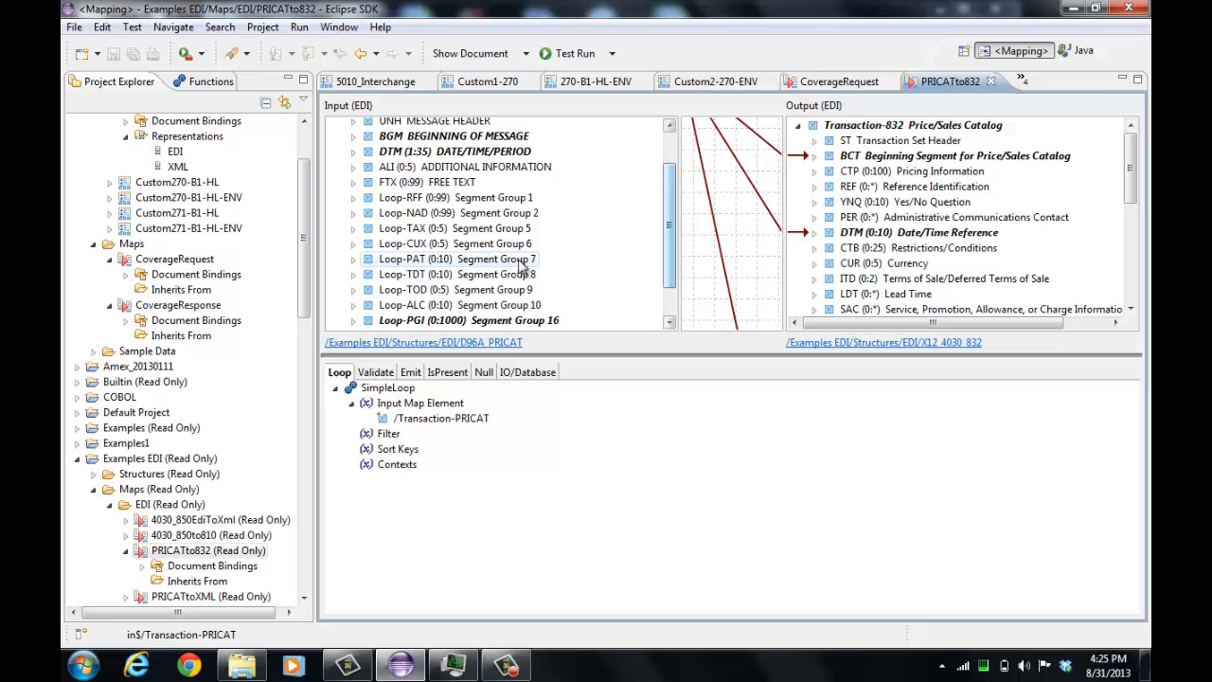
left_click(354, 198)
left_click(438, 200)
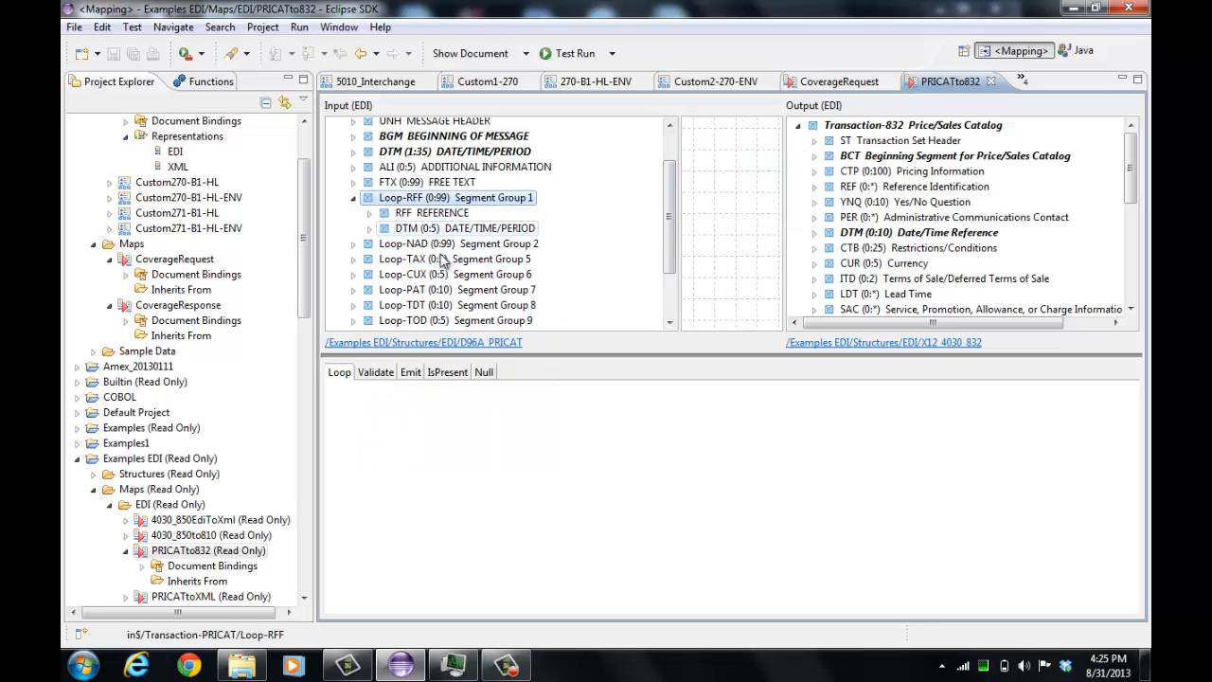
Open the map's D96A_PRICAT input structure, inspect the UNB and BGM segments, and expand Loop-RFF Segment Group 1
left_click(477, 343)
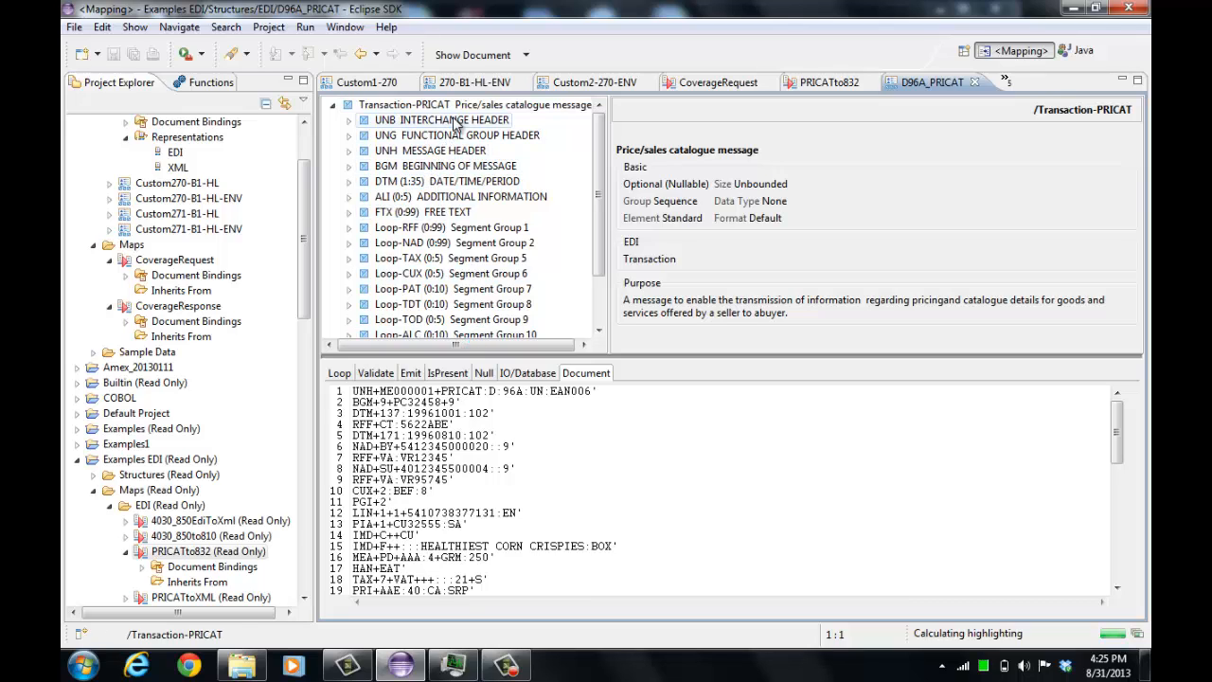
left_click(454, 121)
left_click(450, 169)
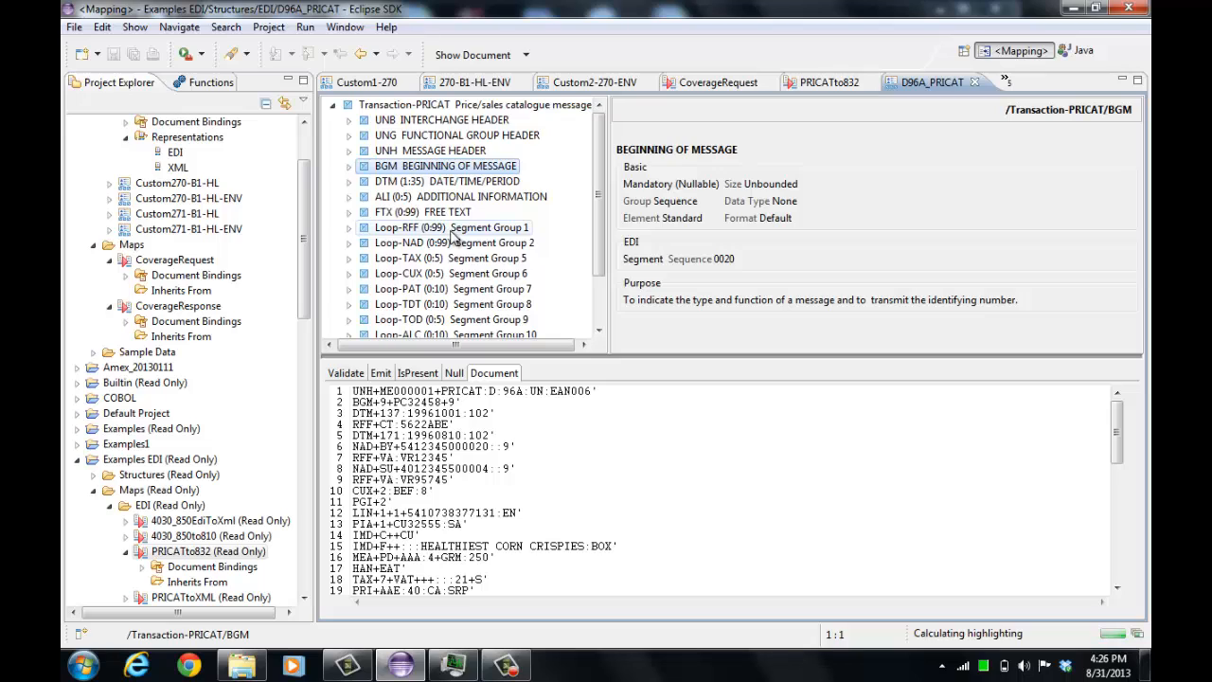
left_click(350, 229)
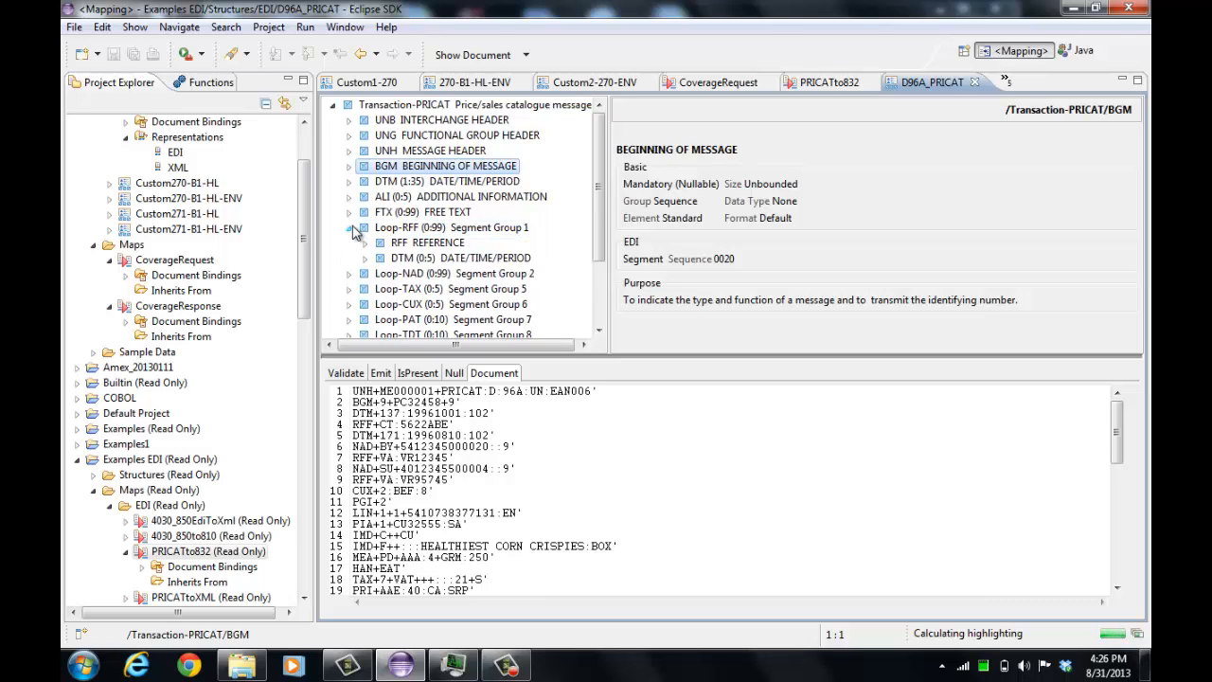